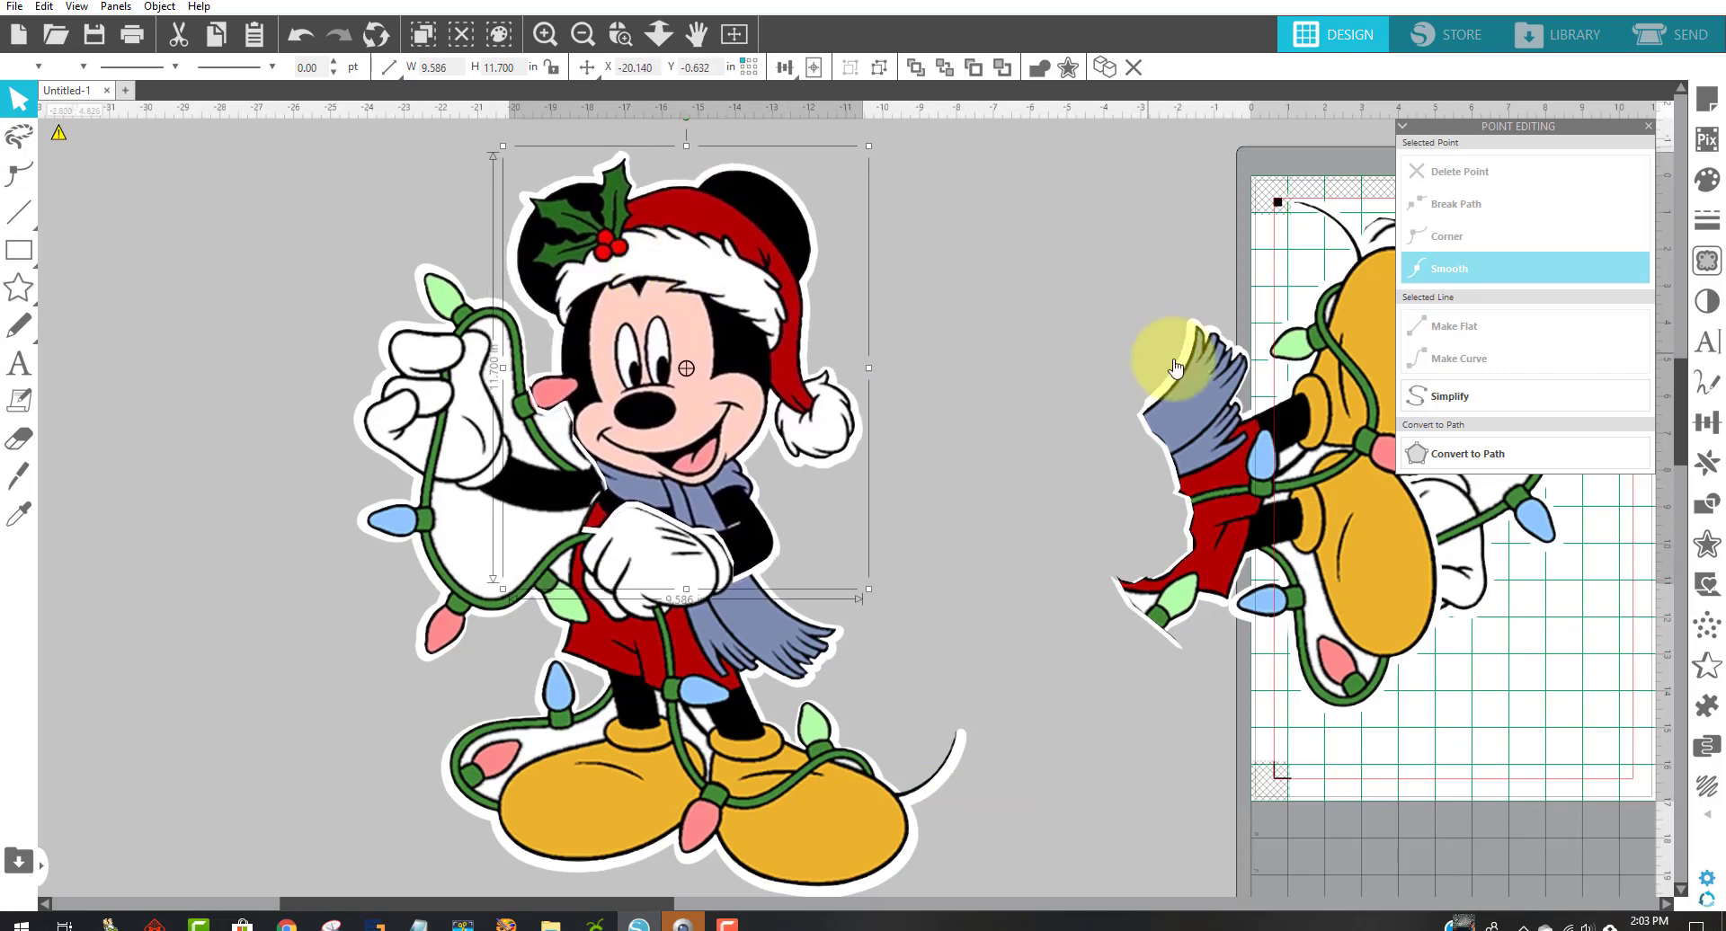
# - Move the cut leg piece and the cut arm piece off the page to opposite sides of the full figure
pyautogui.moveTo(1214, 424); pyautogui.dragTo(934, 225)
pyautogui.moveTo(1369, 566); pyautogui.dragTo(156, 558)
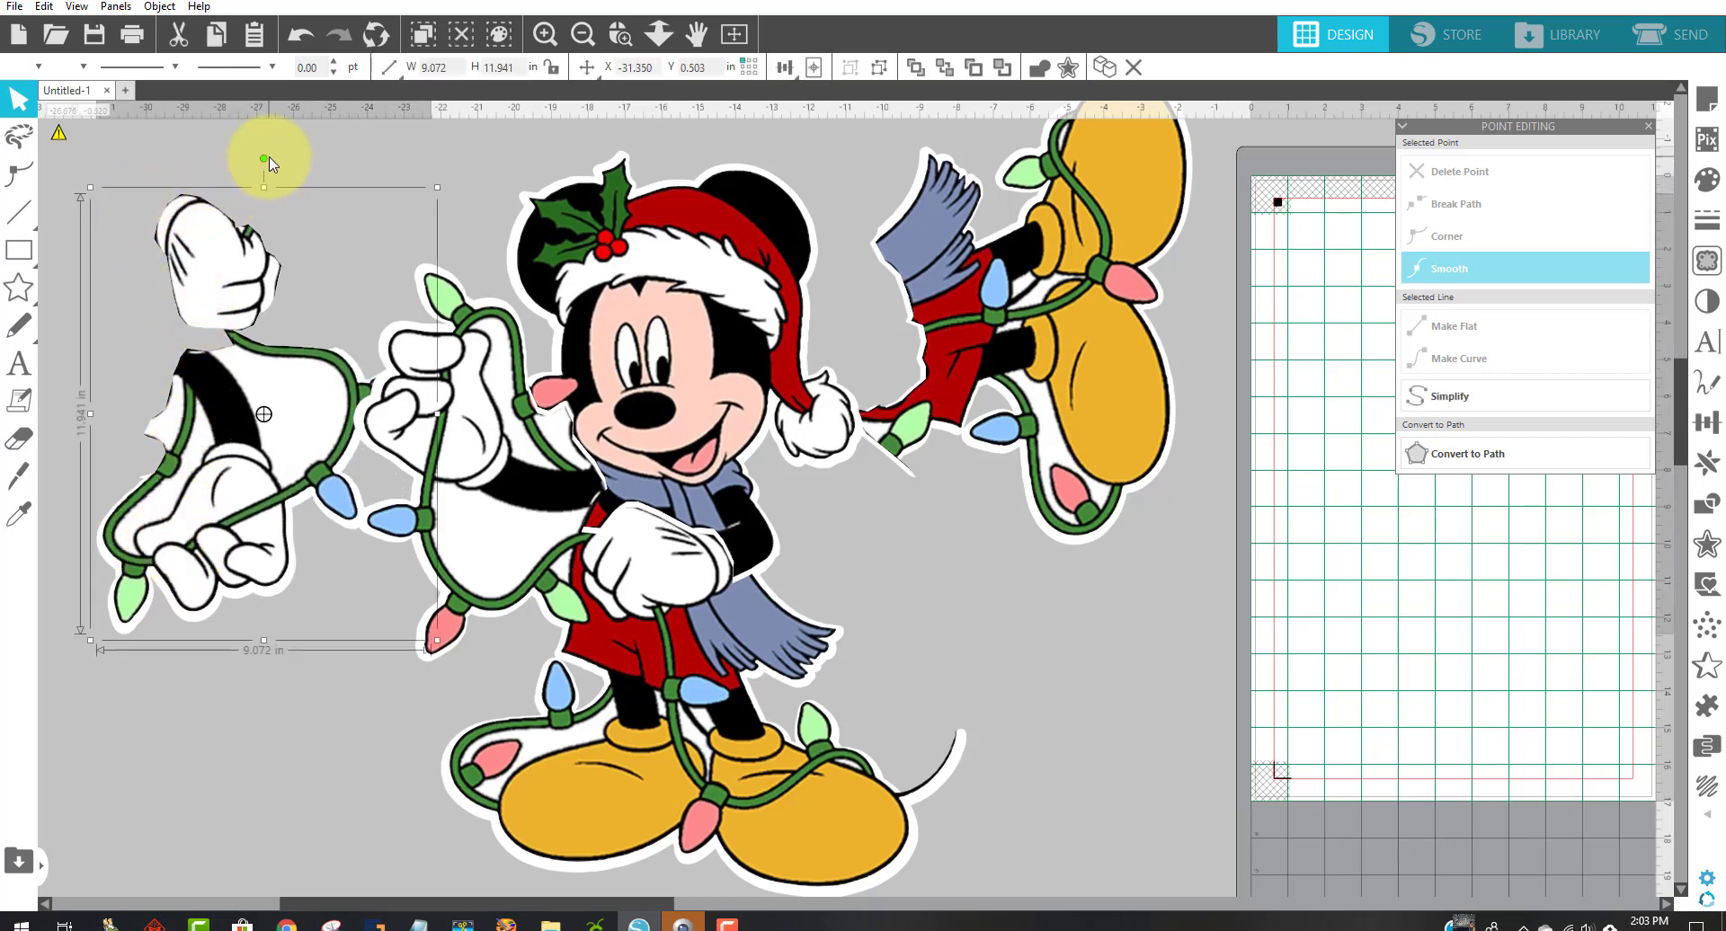
# - Bring the arm piece to the front, then rotate and position it to match the full figure's raised arm
pyautogui.moveTo(262, 157); pyautogui.dragTo(245, 378)
pyautogui.rightClick(245, 379)
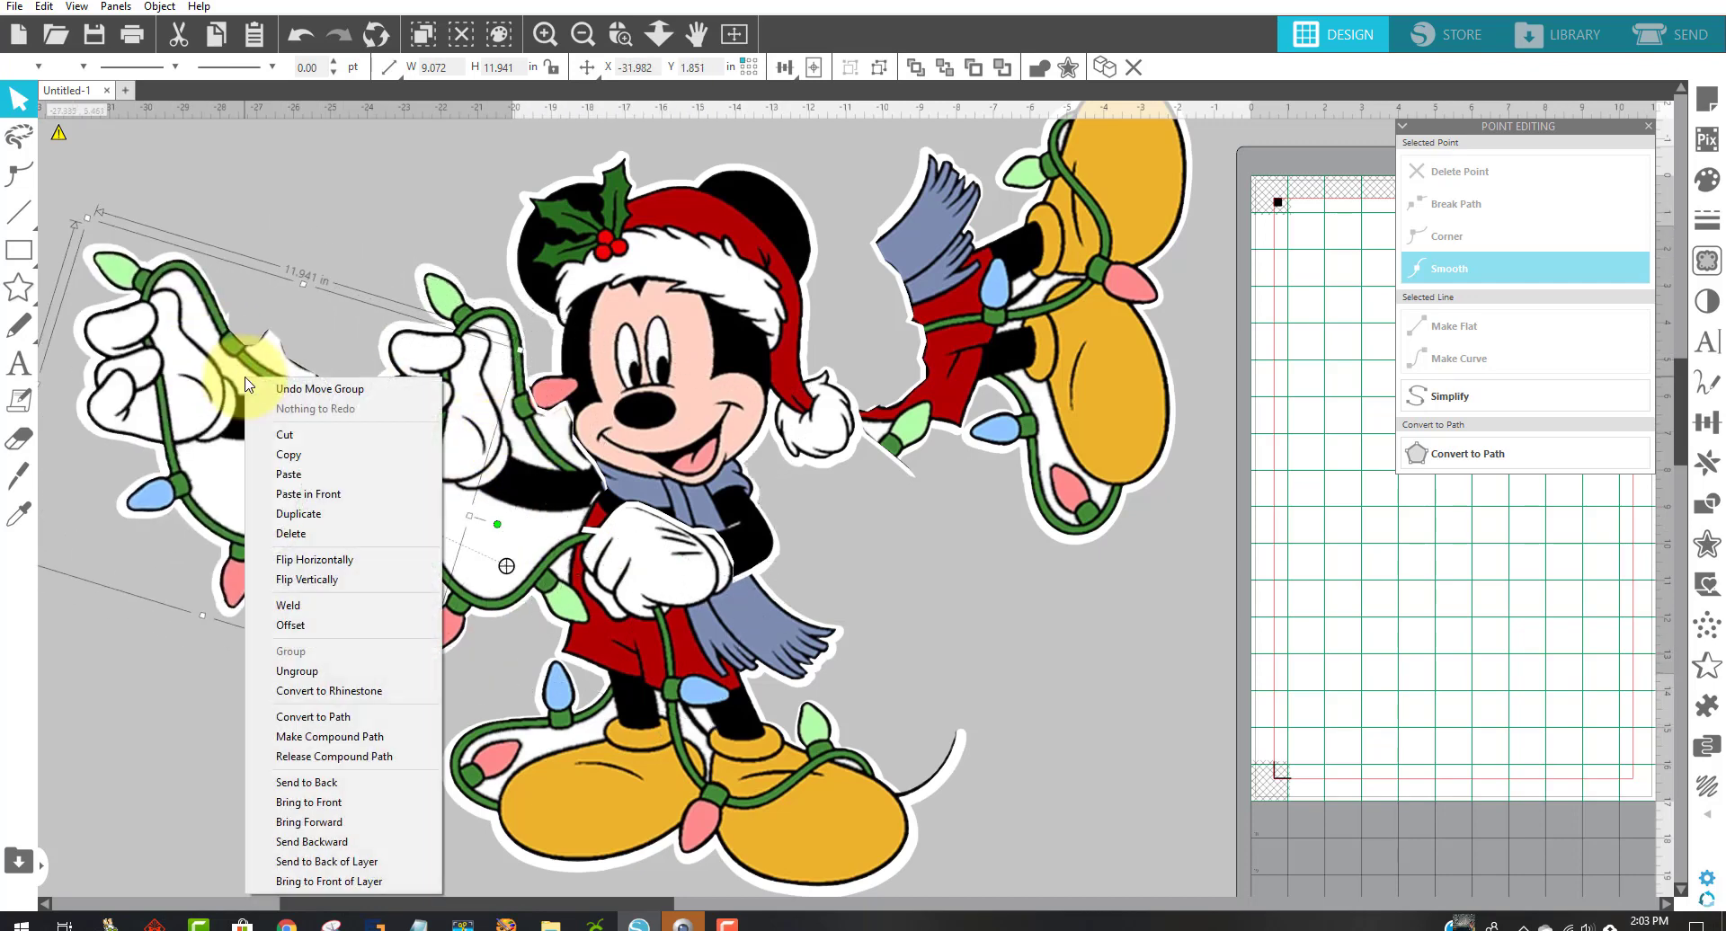
pyautogui.click(341, 802)
pyautogui.moveTo(249, 490)
pyautogui.mouseDown()
pyautogui.moveTo(454, 548)
pyautogui.moveTo(554, 543)
pyautogui.moveTo(558, 524)
pyautogui.mouseUp()
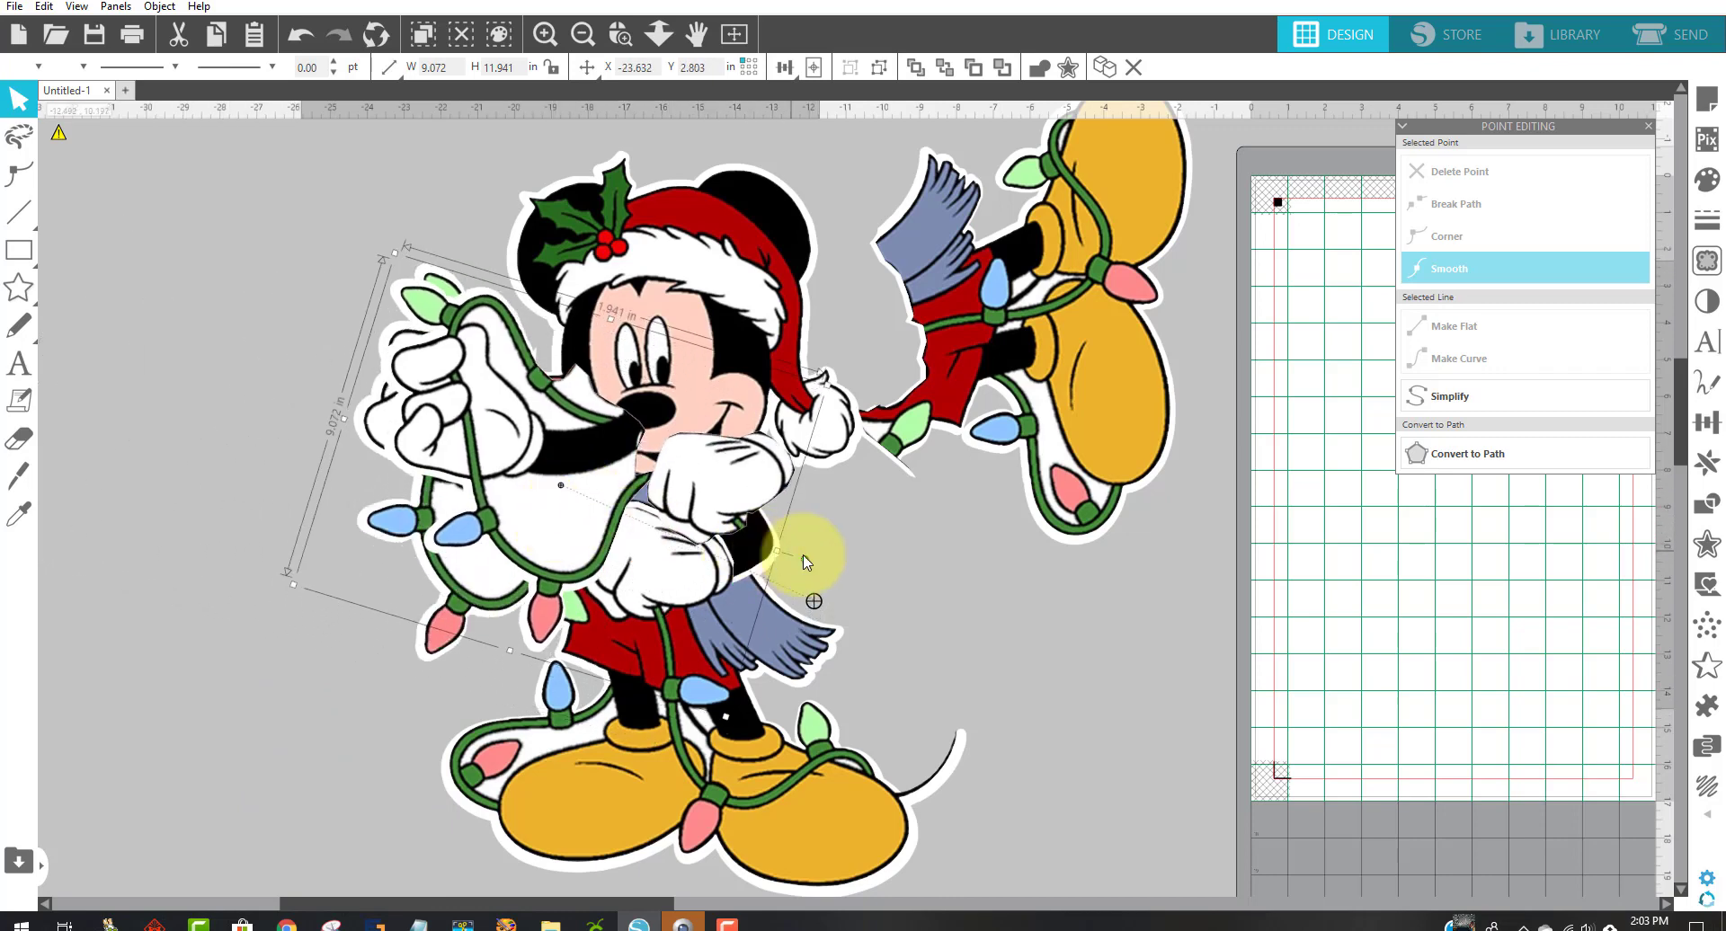
pyautogui.moveTo(807, 560)
pyautogui.mouseDown()
pyautogui.moveTo(795, 605)
pyautogui.moveTo(755, 550)
pyautogui.moveTo(809, 538)
pyautogui.moveTo(662, 482)
pyautogui.moveTo(719, 500)
pyautogui.moveTo(746, 616)
pyautogui.moveTo(629, 531)
pyautogui.moveTo(530, 423)
pyautogui.moveTo(510, 433)
pyautogui.mouseUp()
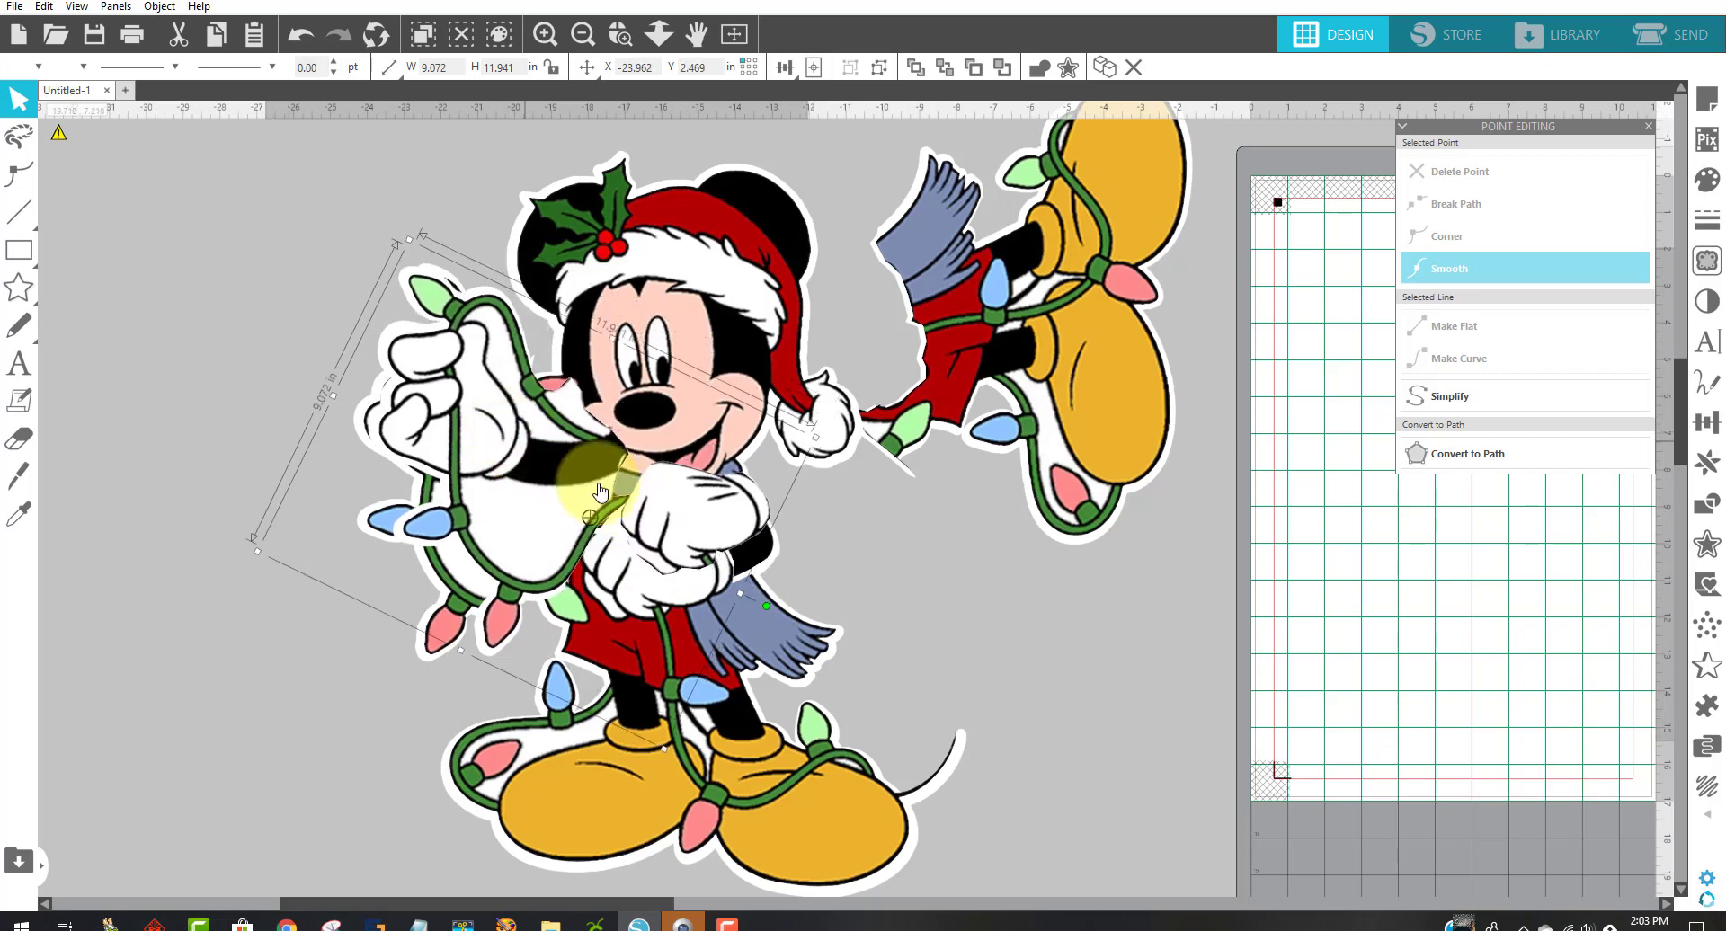
pyautogui.moveTo(765, 605); pyautogui.dragTo(640, 537)
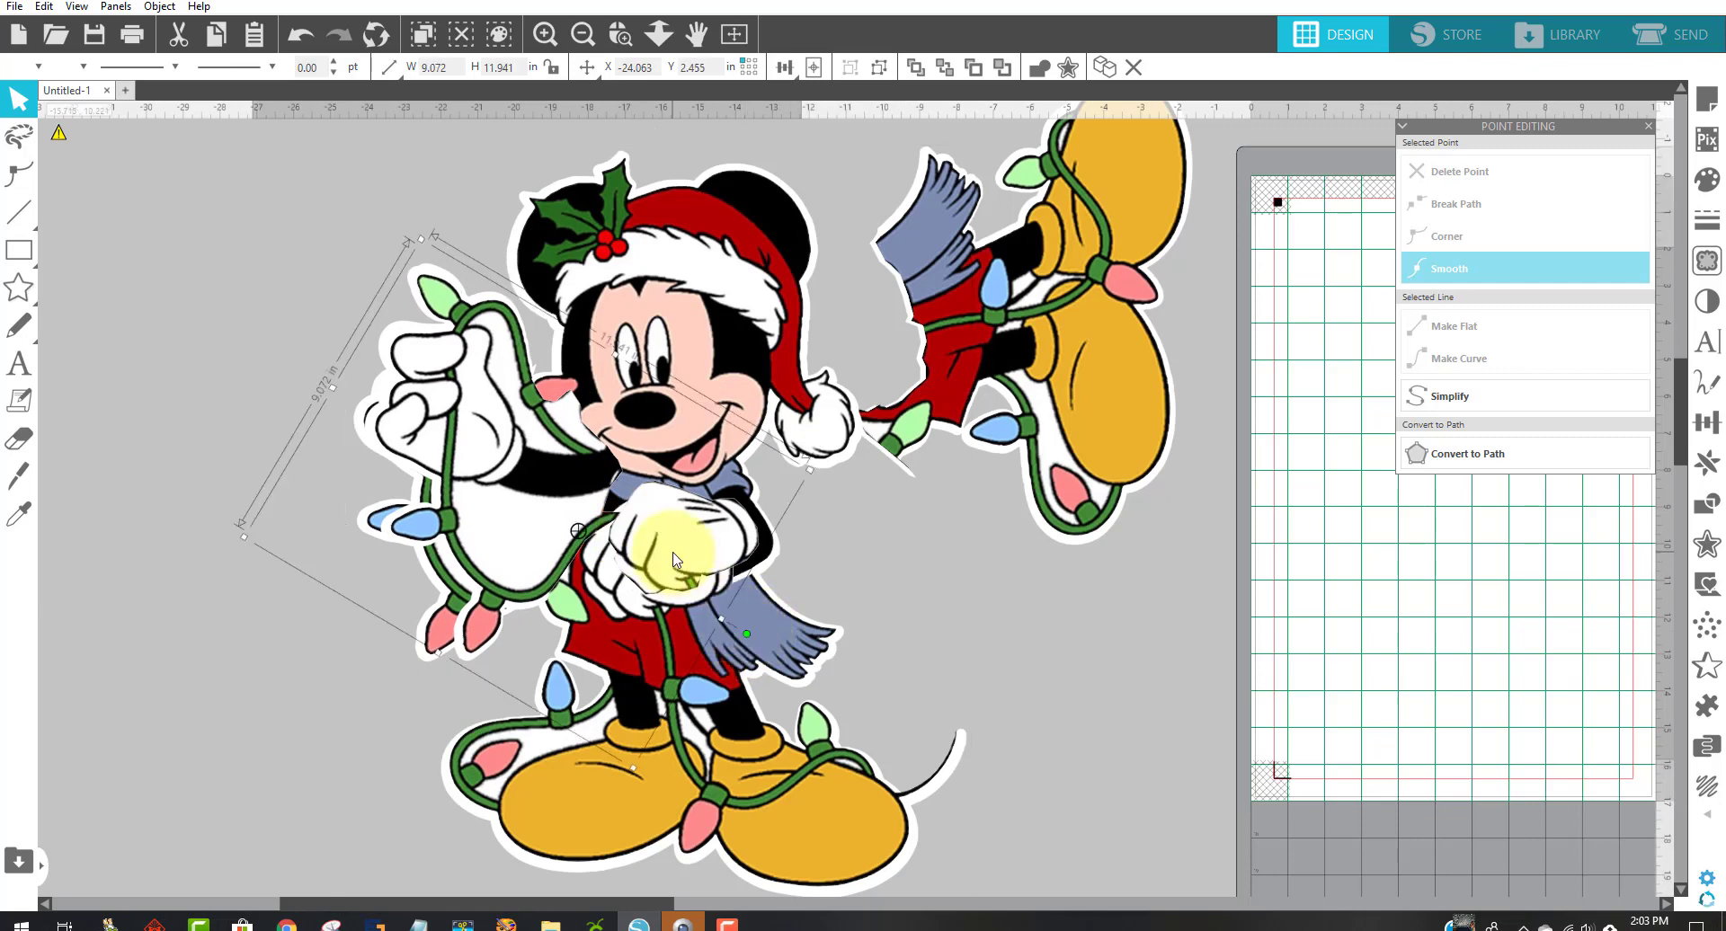
pyautogui.moveTo(748, 633); pyautogui.dragTo(615, 552)
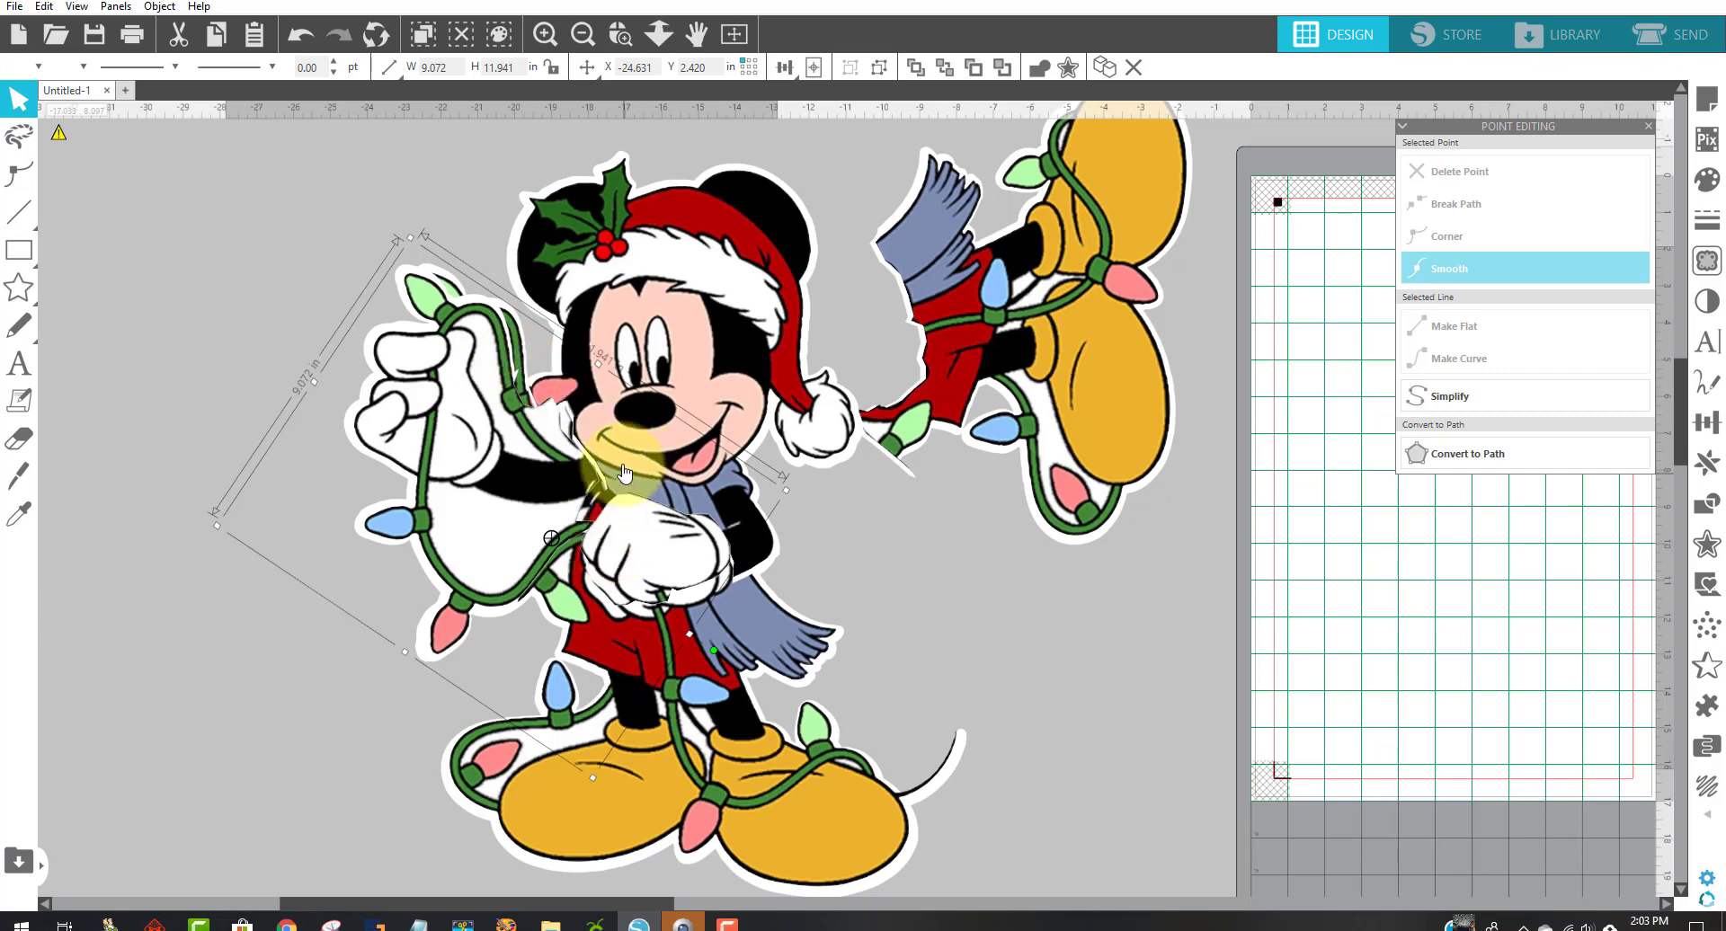
# - Undo the latest rotations and moves of the arm piece
pyautogui.click(306, 42)
pyautogui.click(306, 42)
pyautogui.click(305, 43)
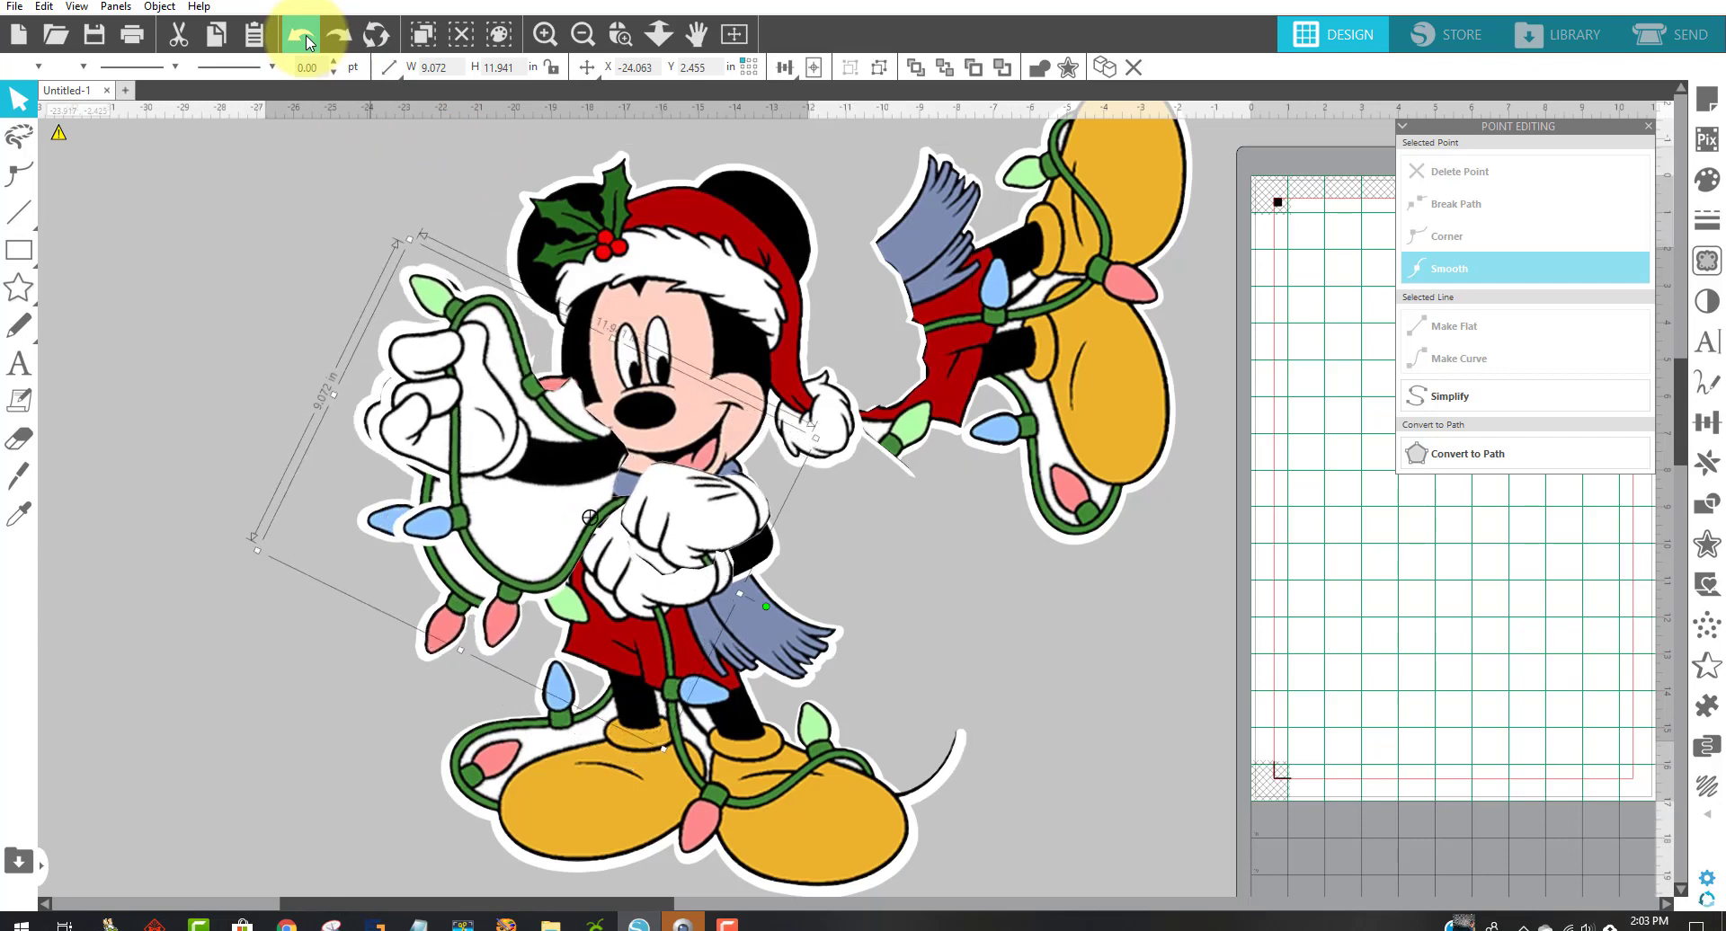
pyautogui.click(306, 42)
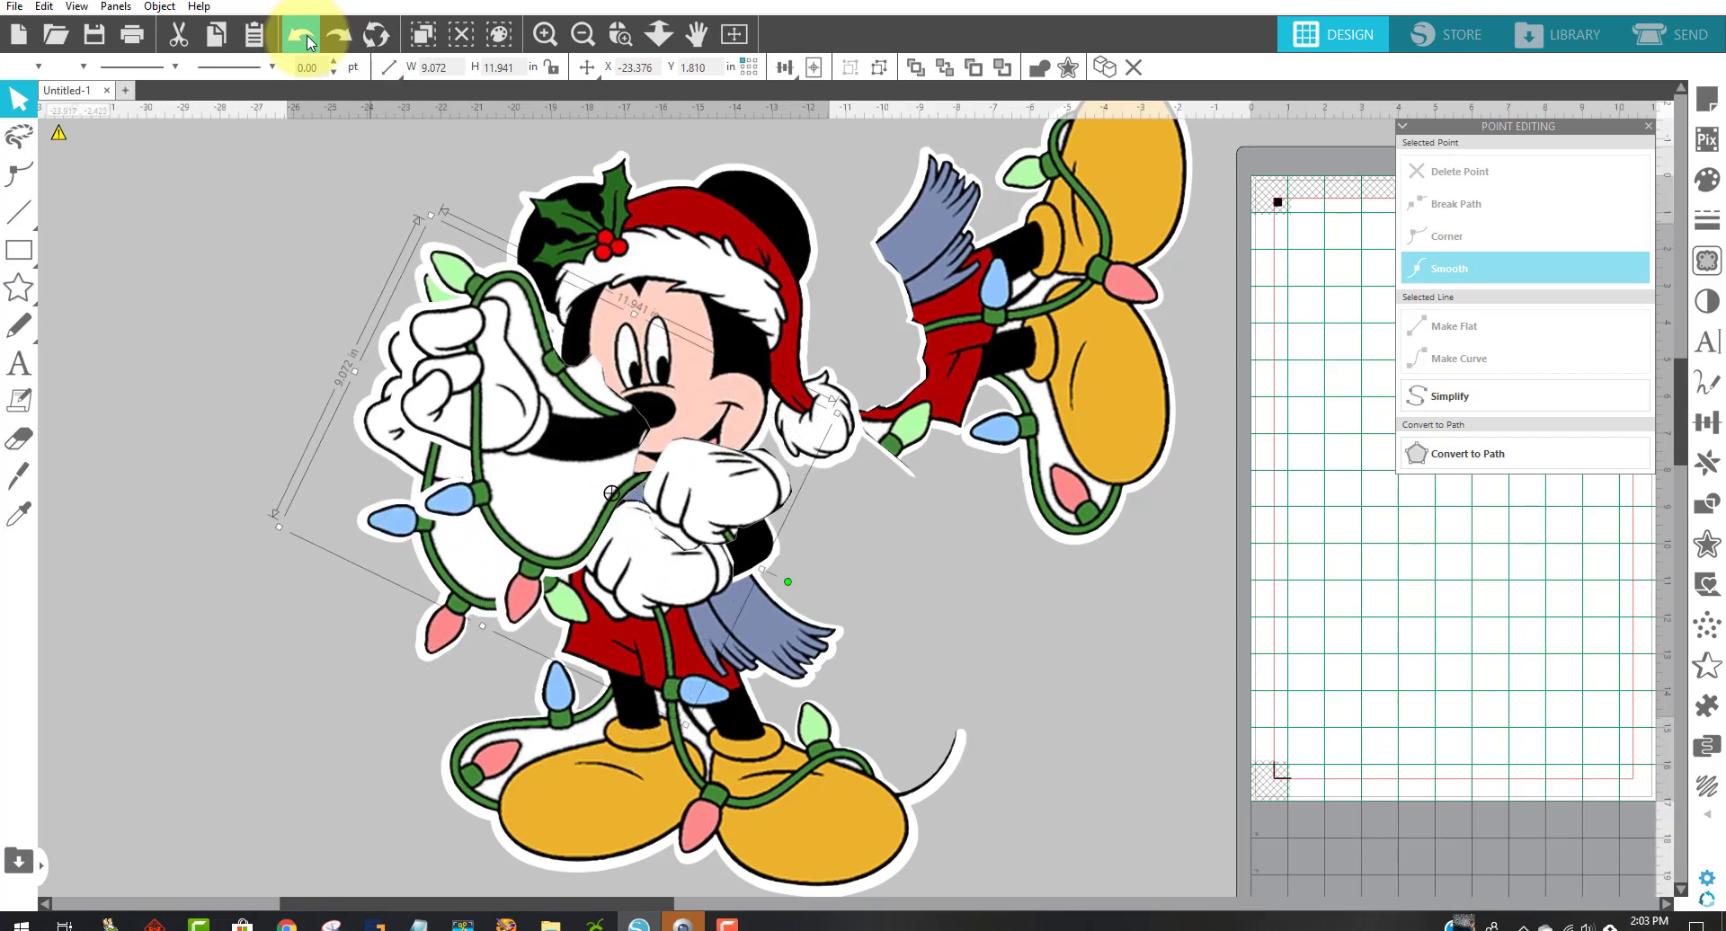
# - Roll the design back through the multiple-undo history to the earlier path edits, when the whole figure still sat uncut on the page
pyautogui.click(391, 25)
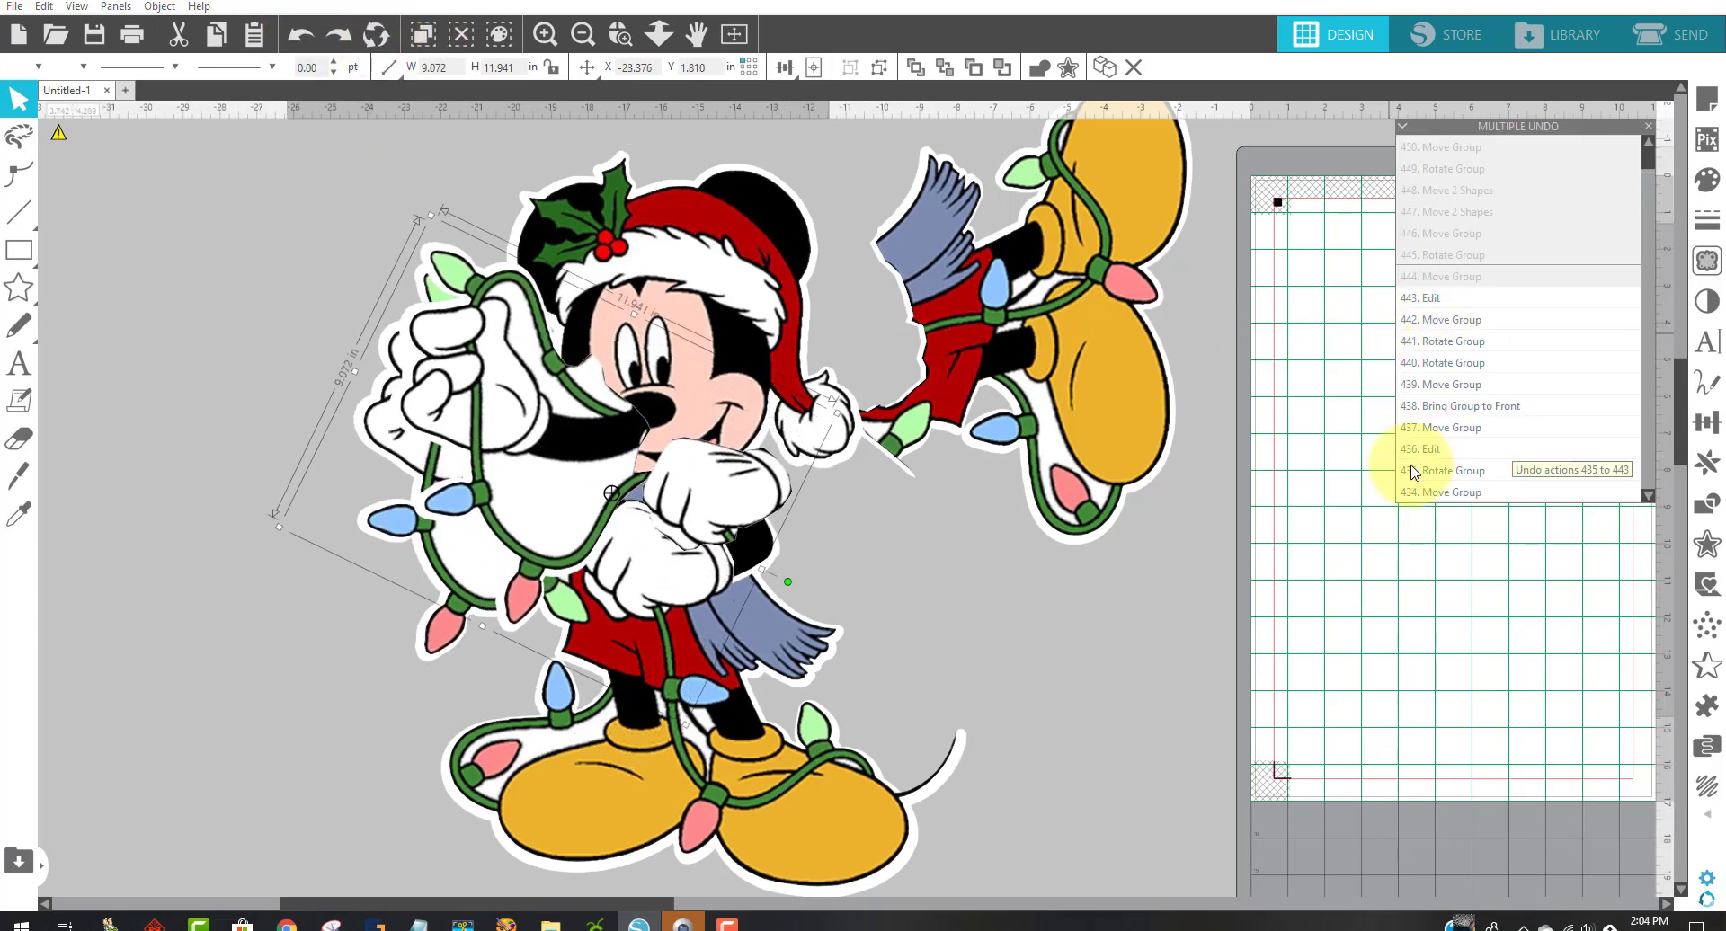
pyautogui.scroll(-3, 1438, 395)
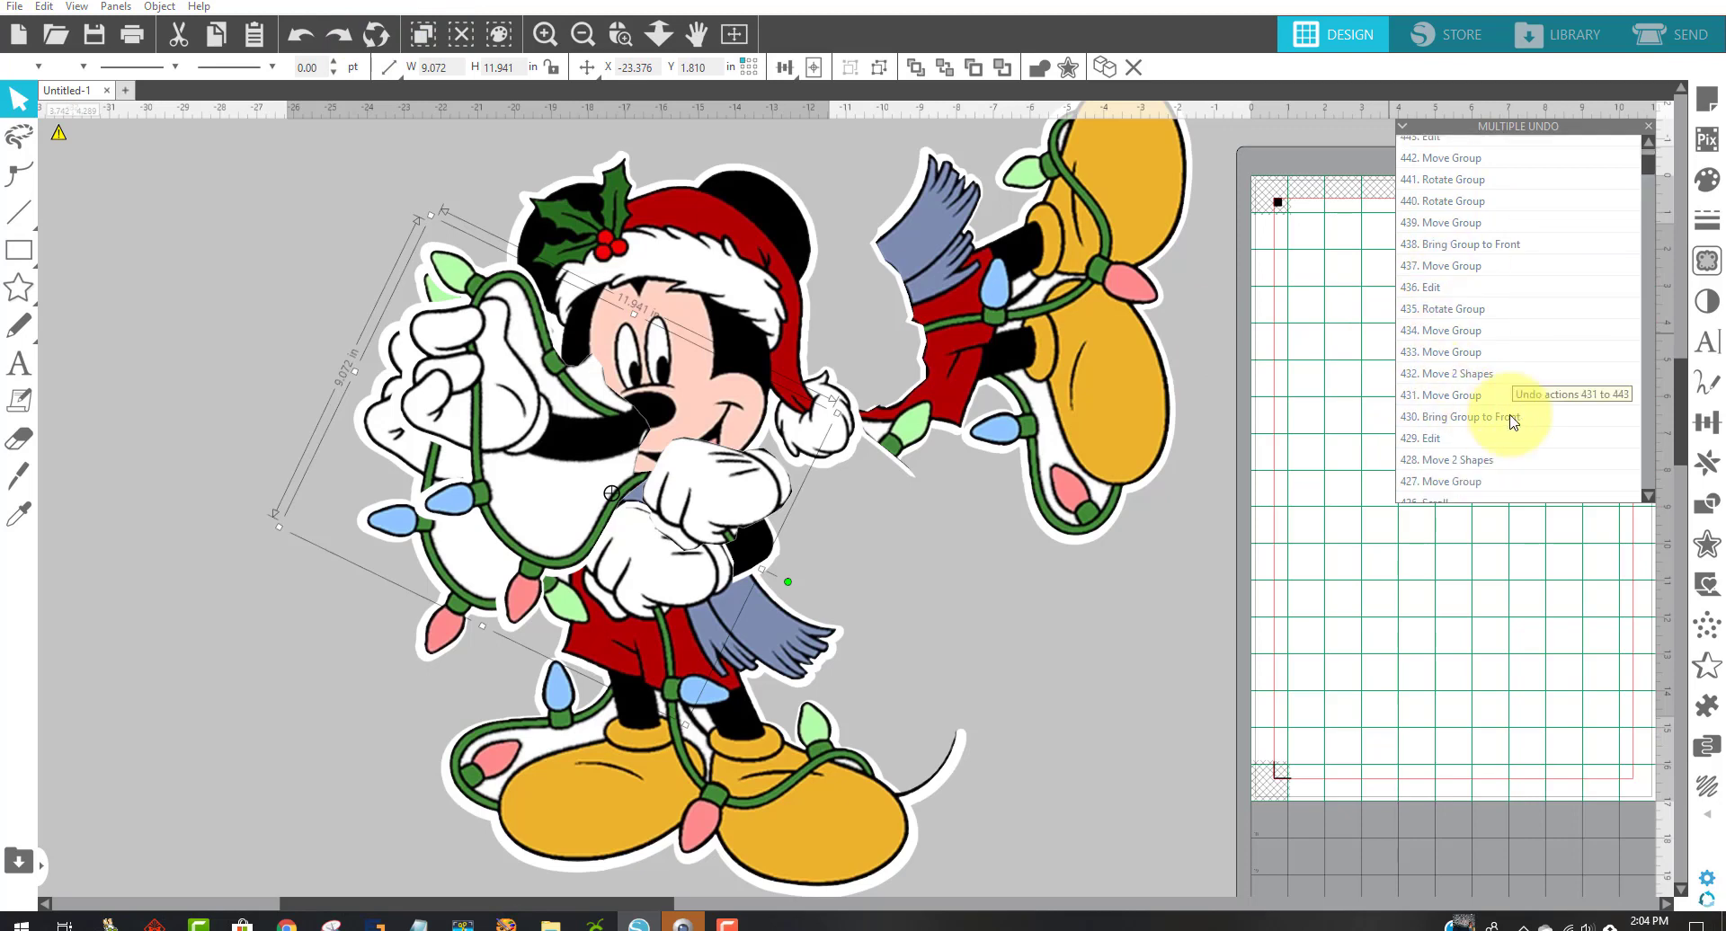
pyautogui.scroll(-4, 1537, 429)
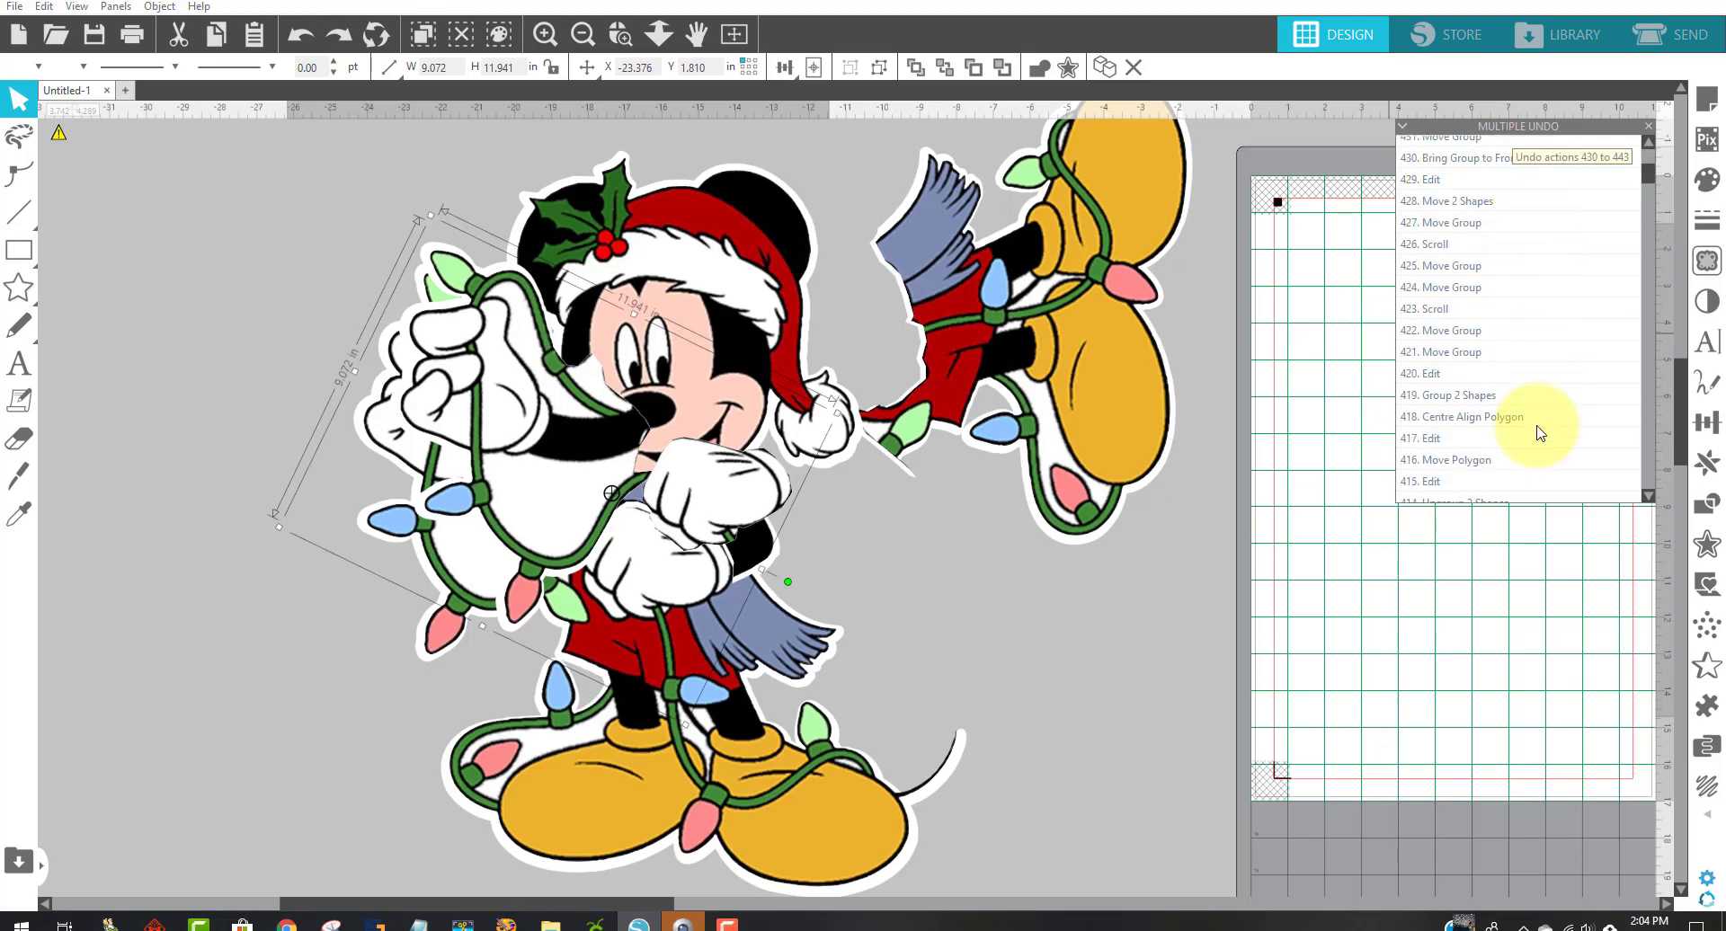
pyautogui.scroll(-7, 1539, 431)
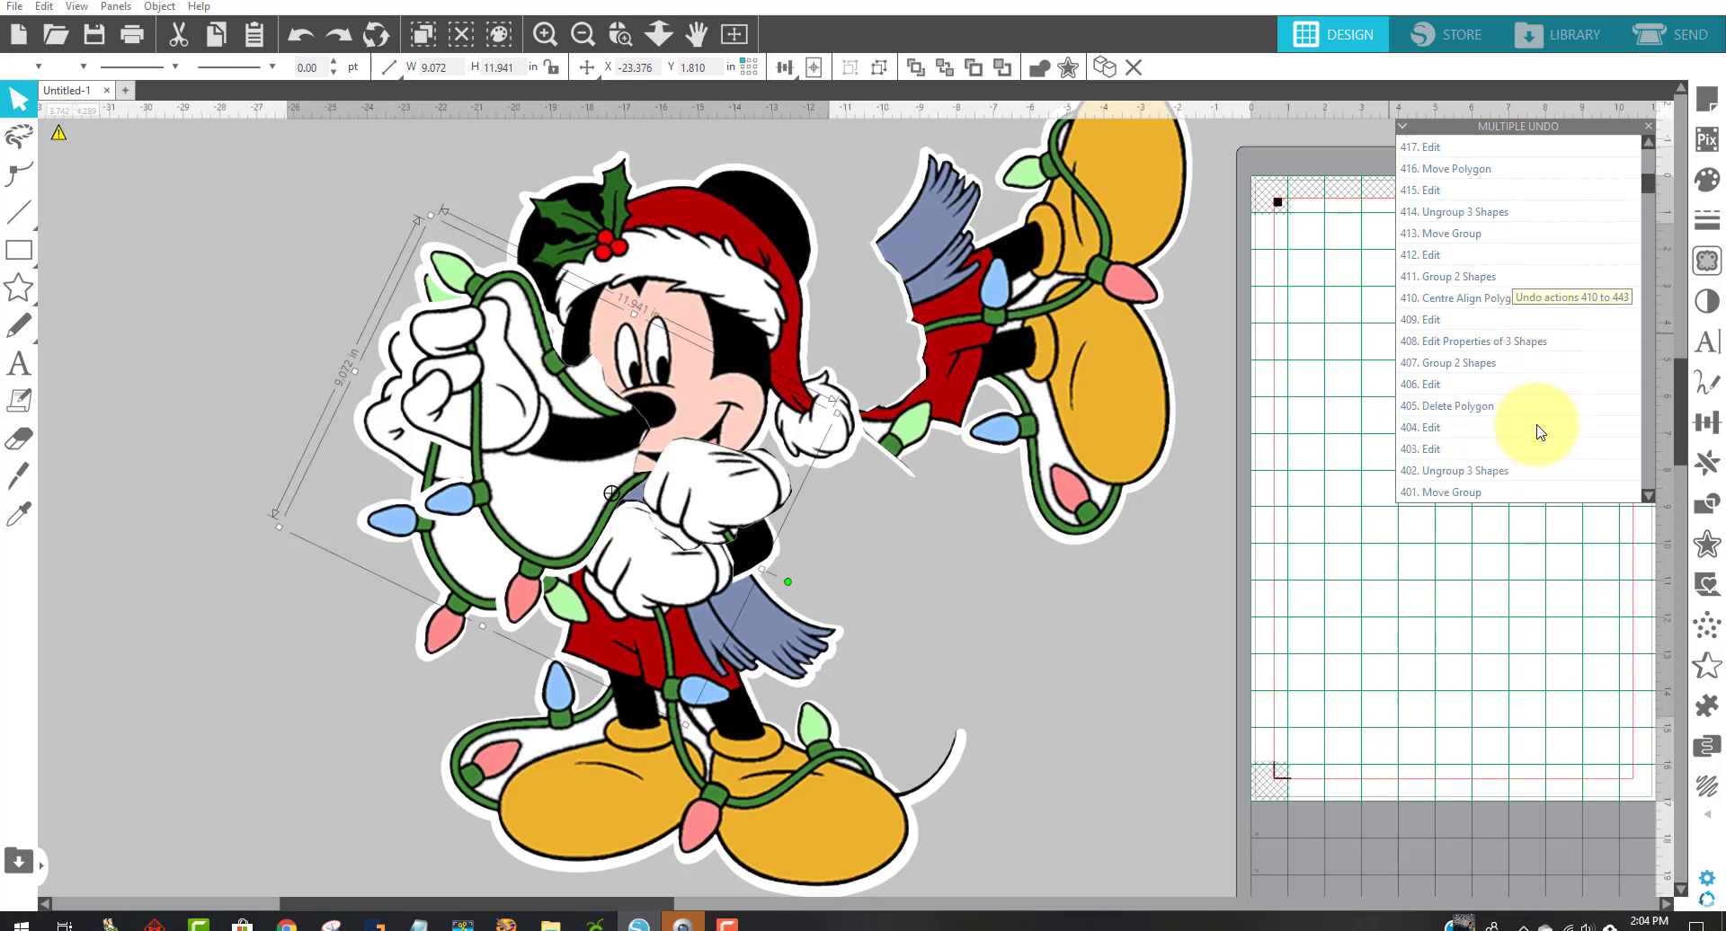
pyautogui.scroll(-17, 1539, 430)
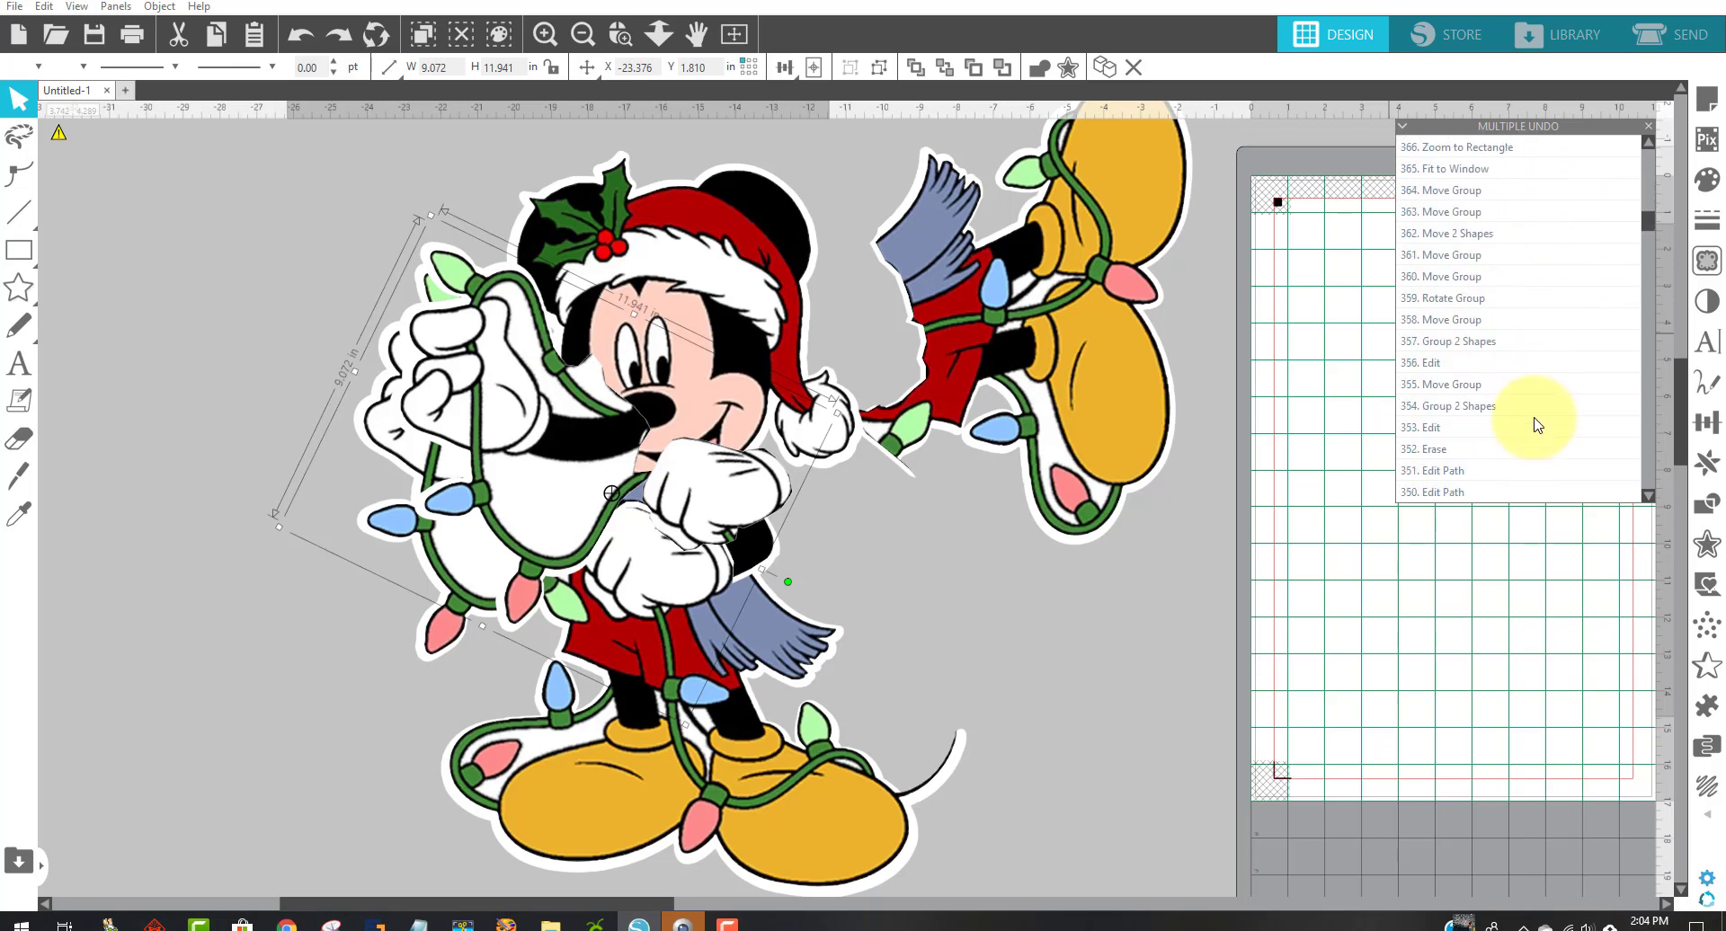
pyautogui.scroll(-14, 1537, 421)
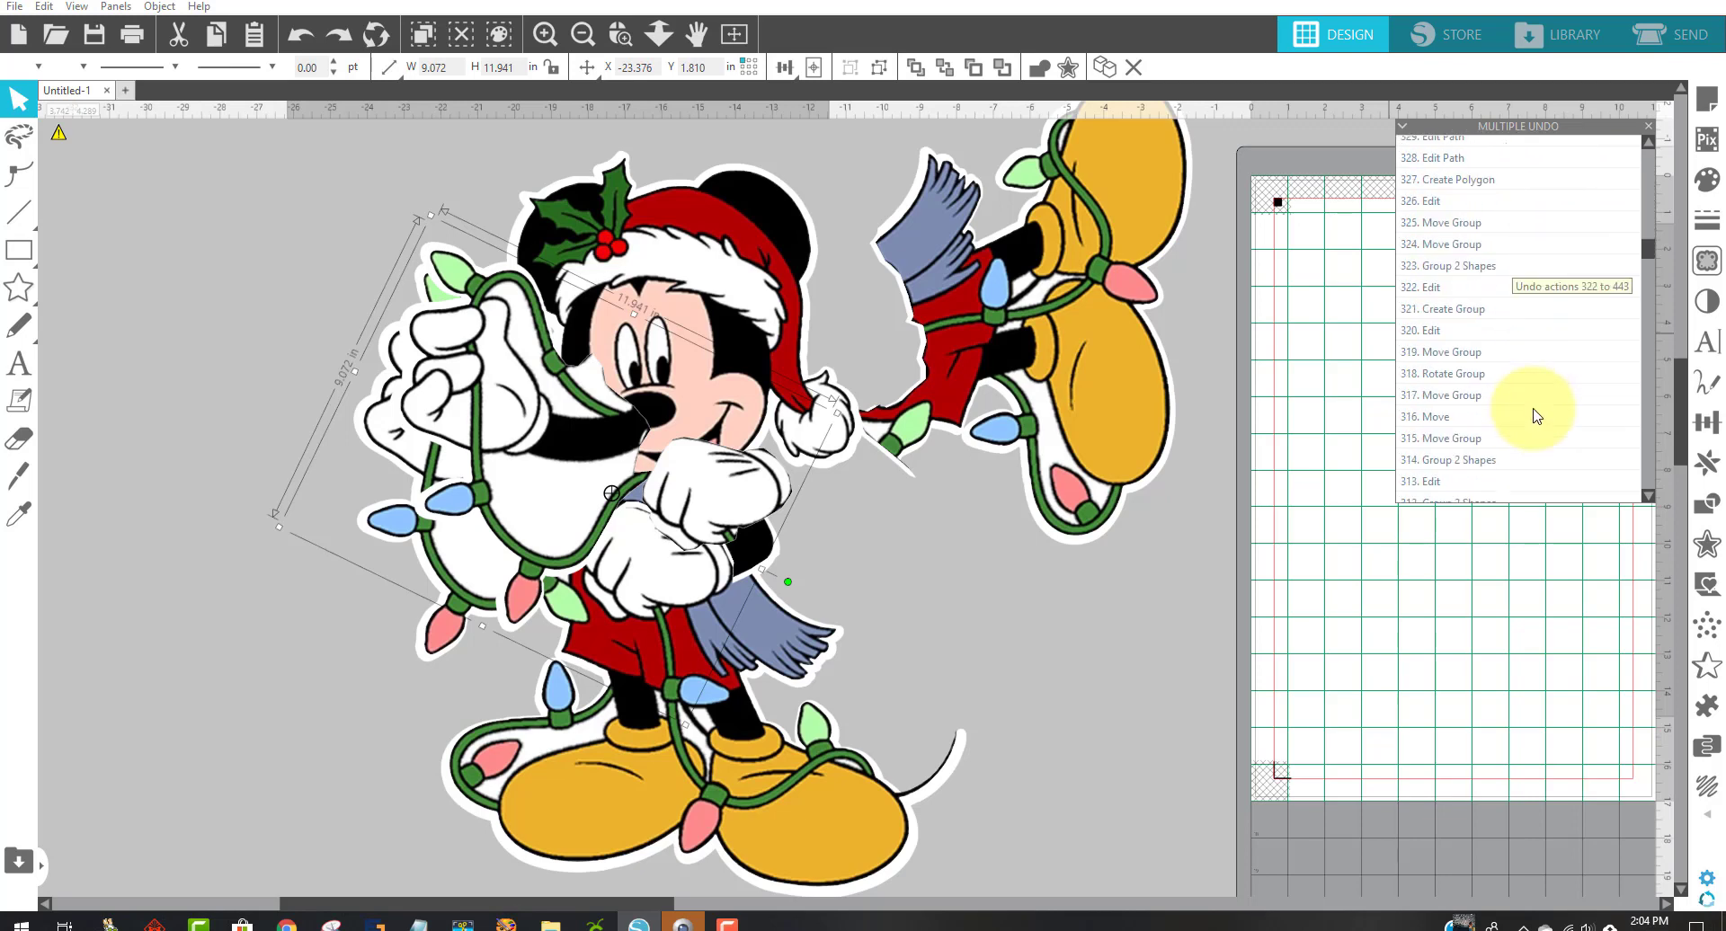
pyautogui.scroll(-3, 1536, 413)
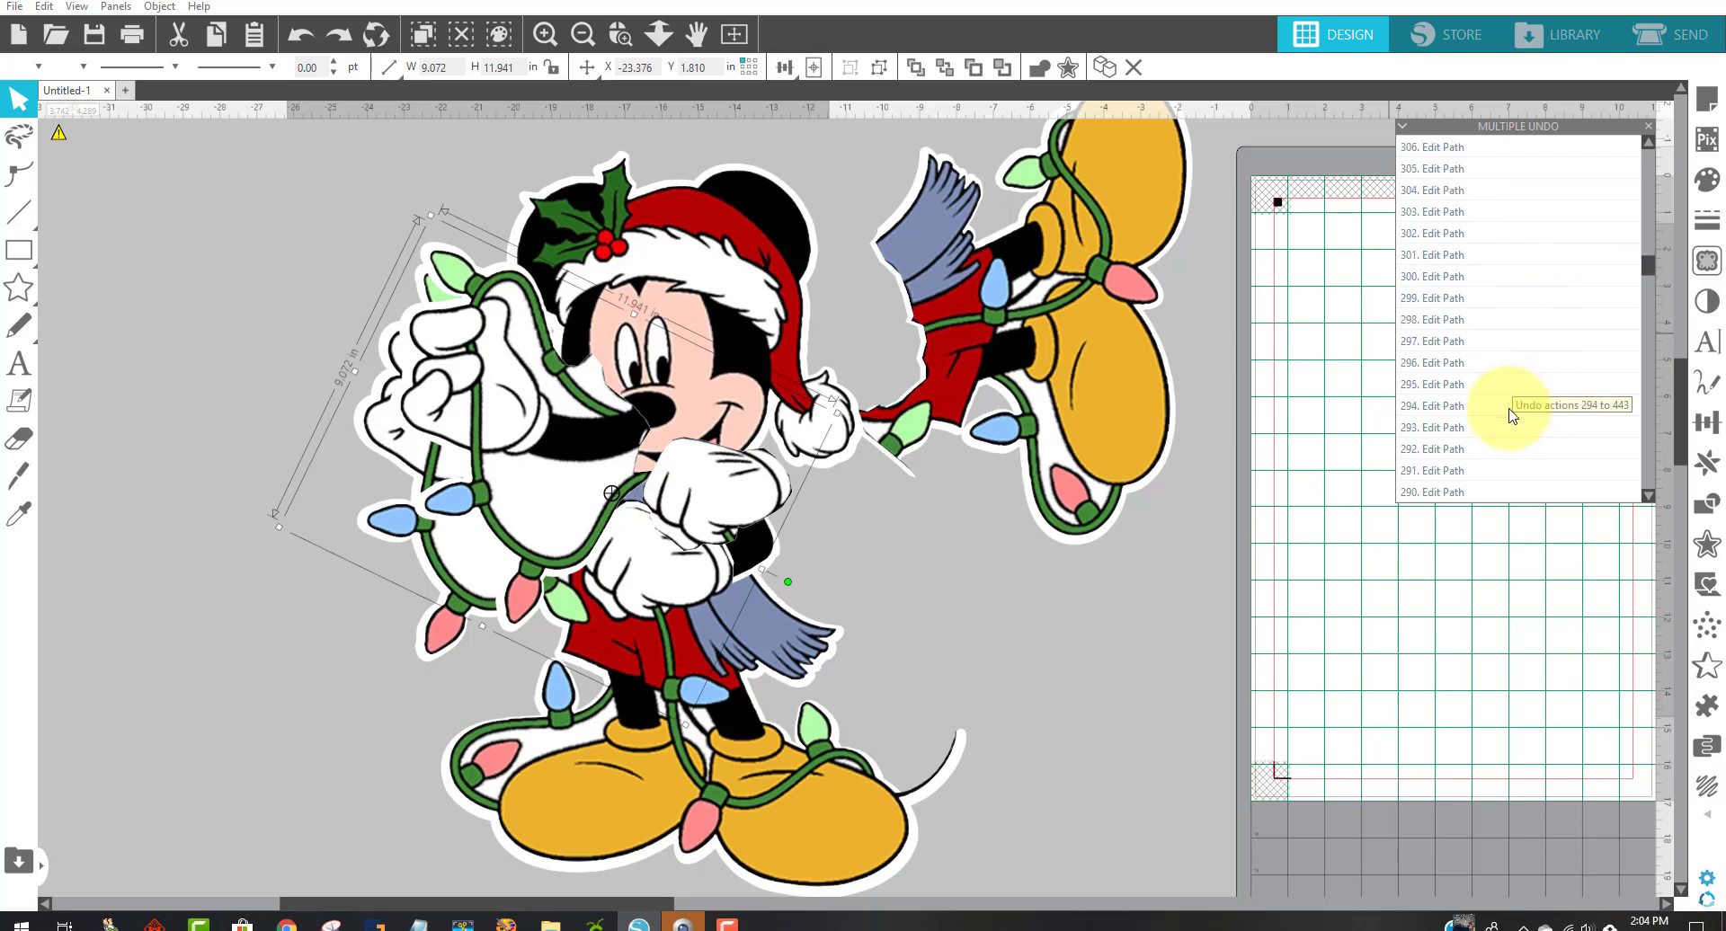
pyautogui.click(1453, 388)
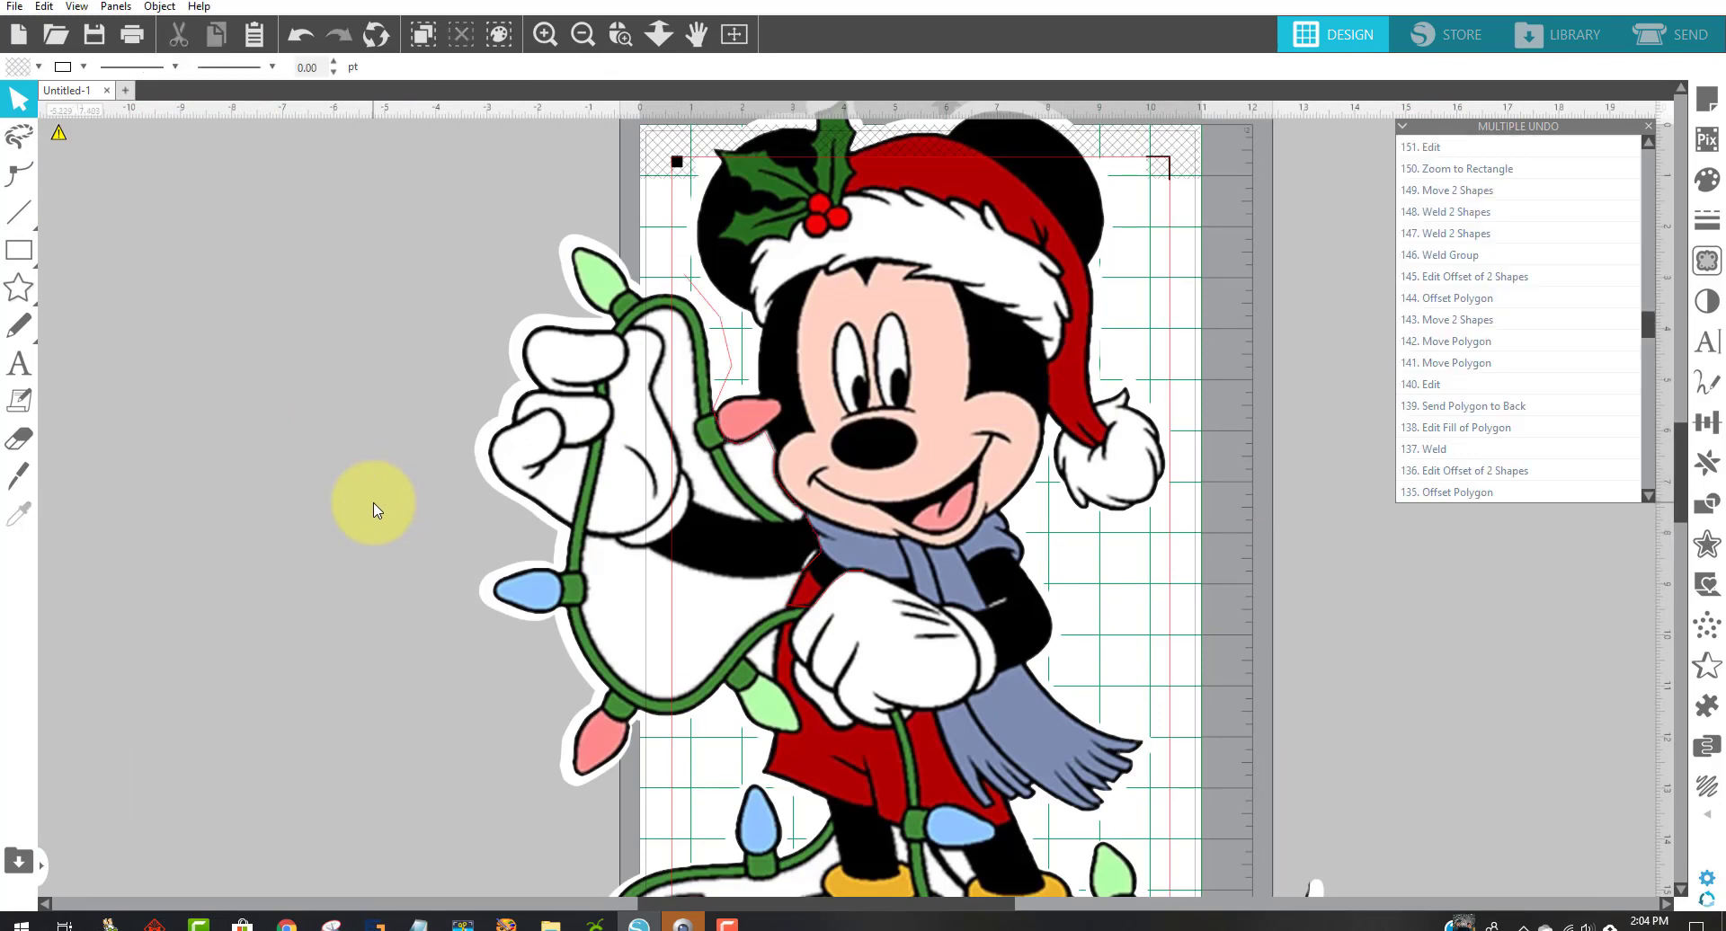
# - Undo the remaining path edits so that the cut outline beside the raised hand is removed
pyautogui.click(730, 353)
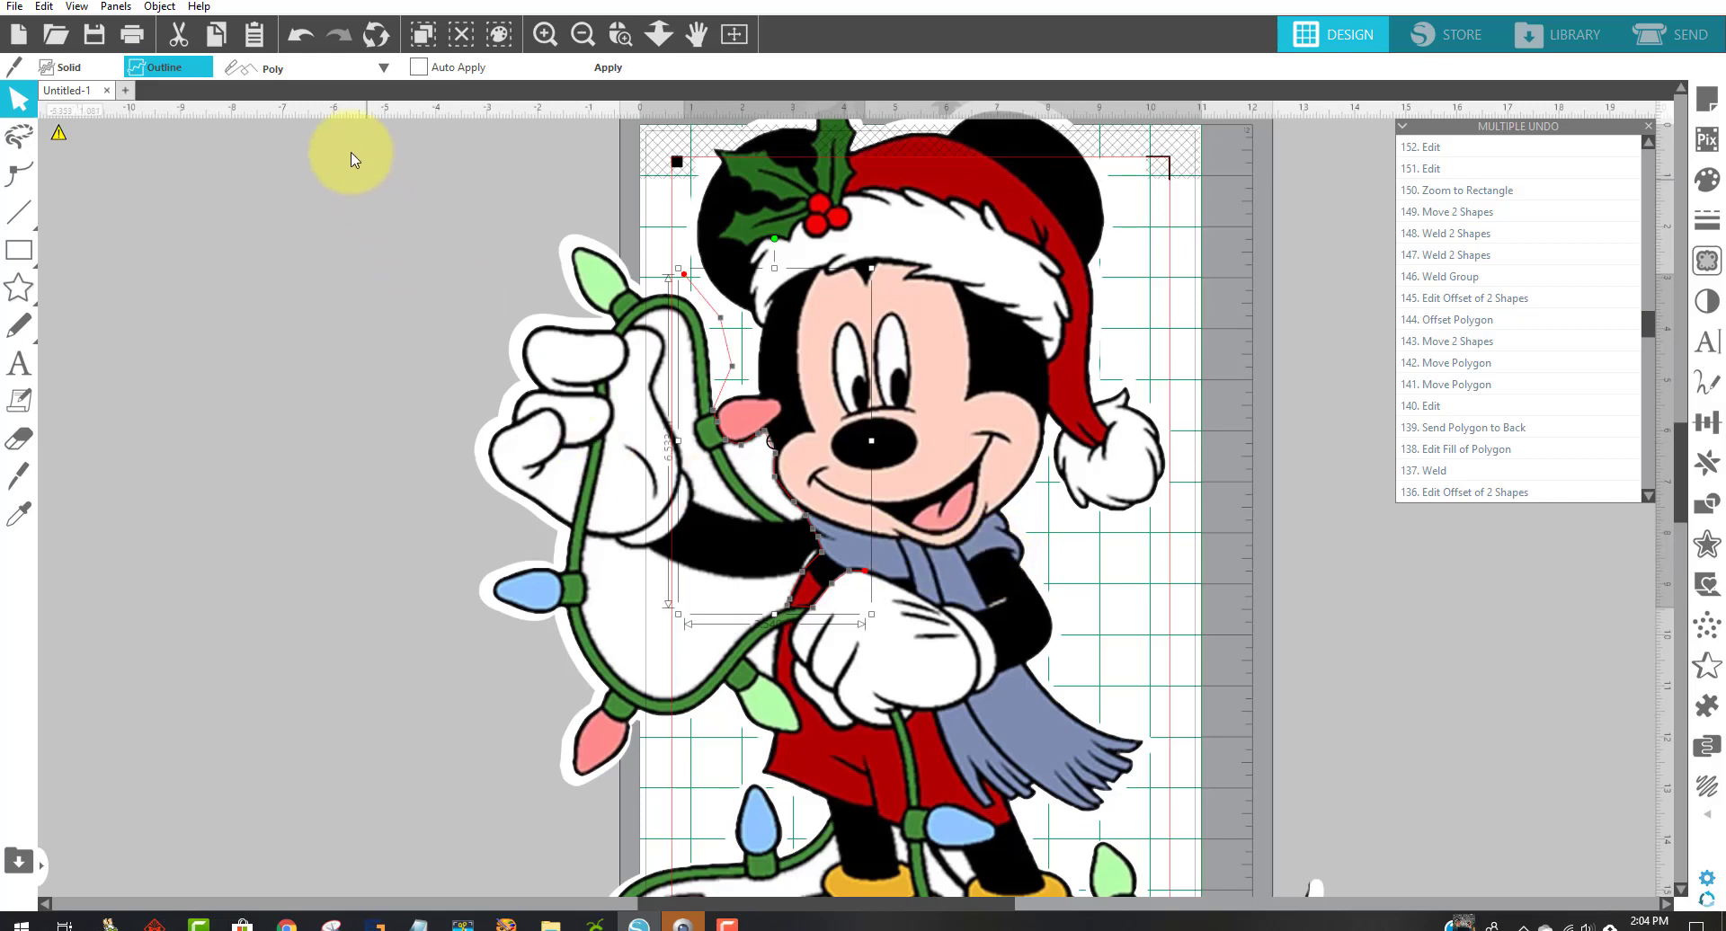
pyautogui.click(301, 36)
pyautogui.click(301, 36)
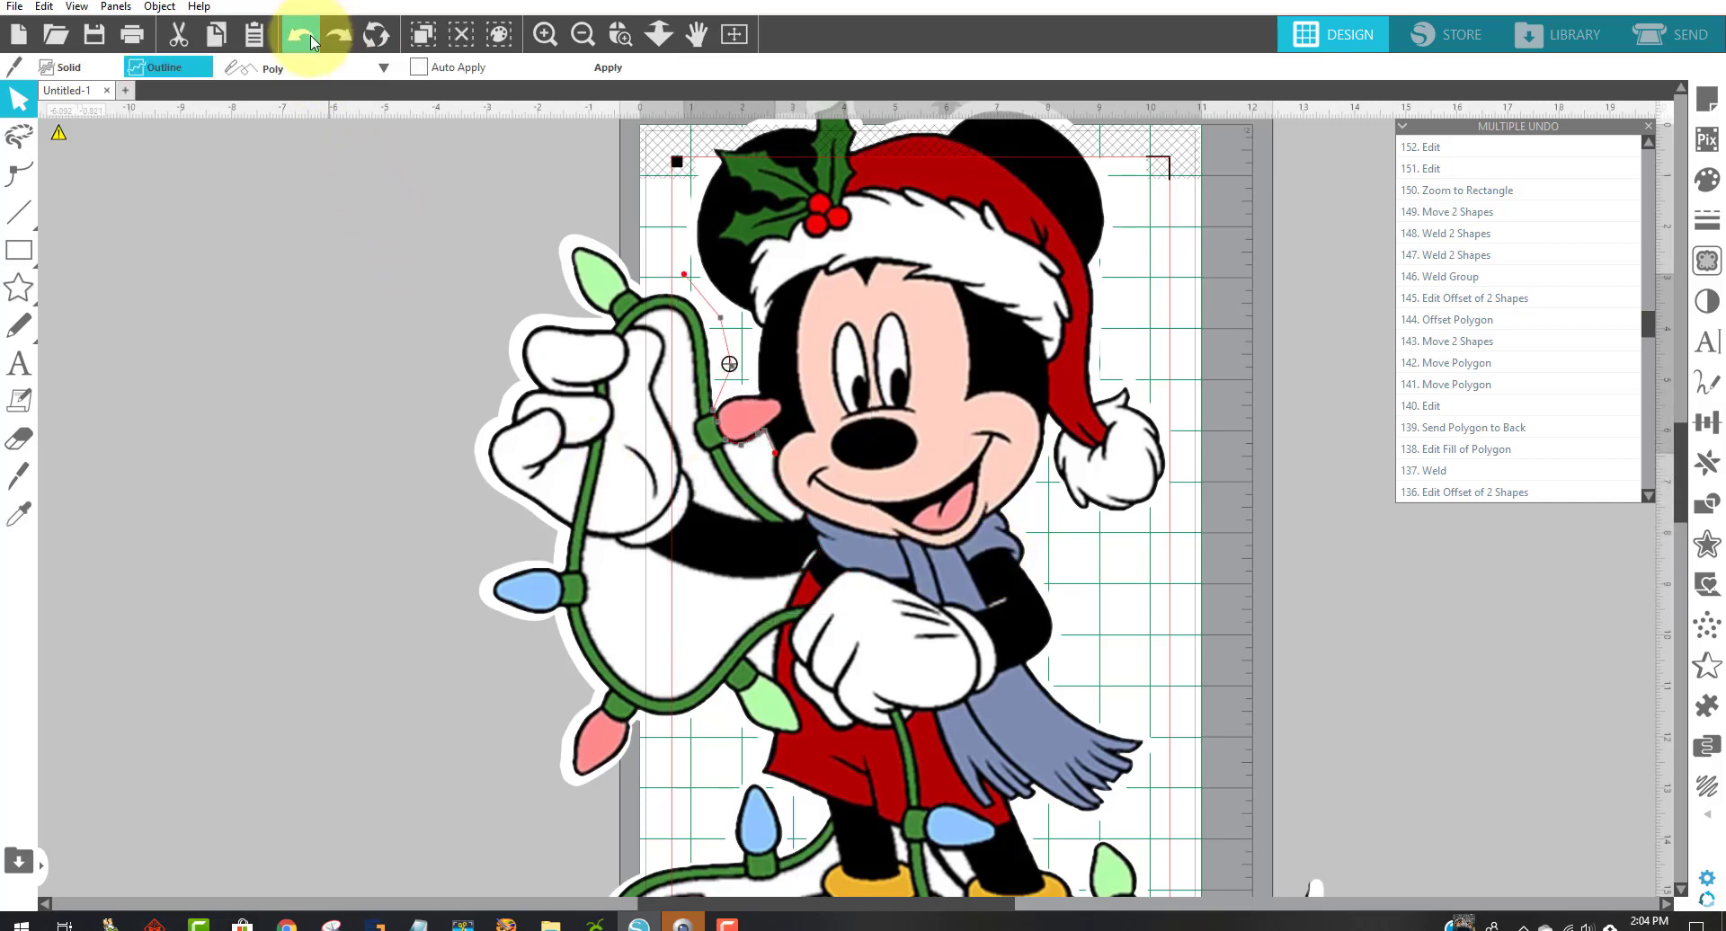
pyautogui.click(311, 38)
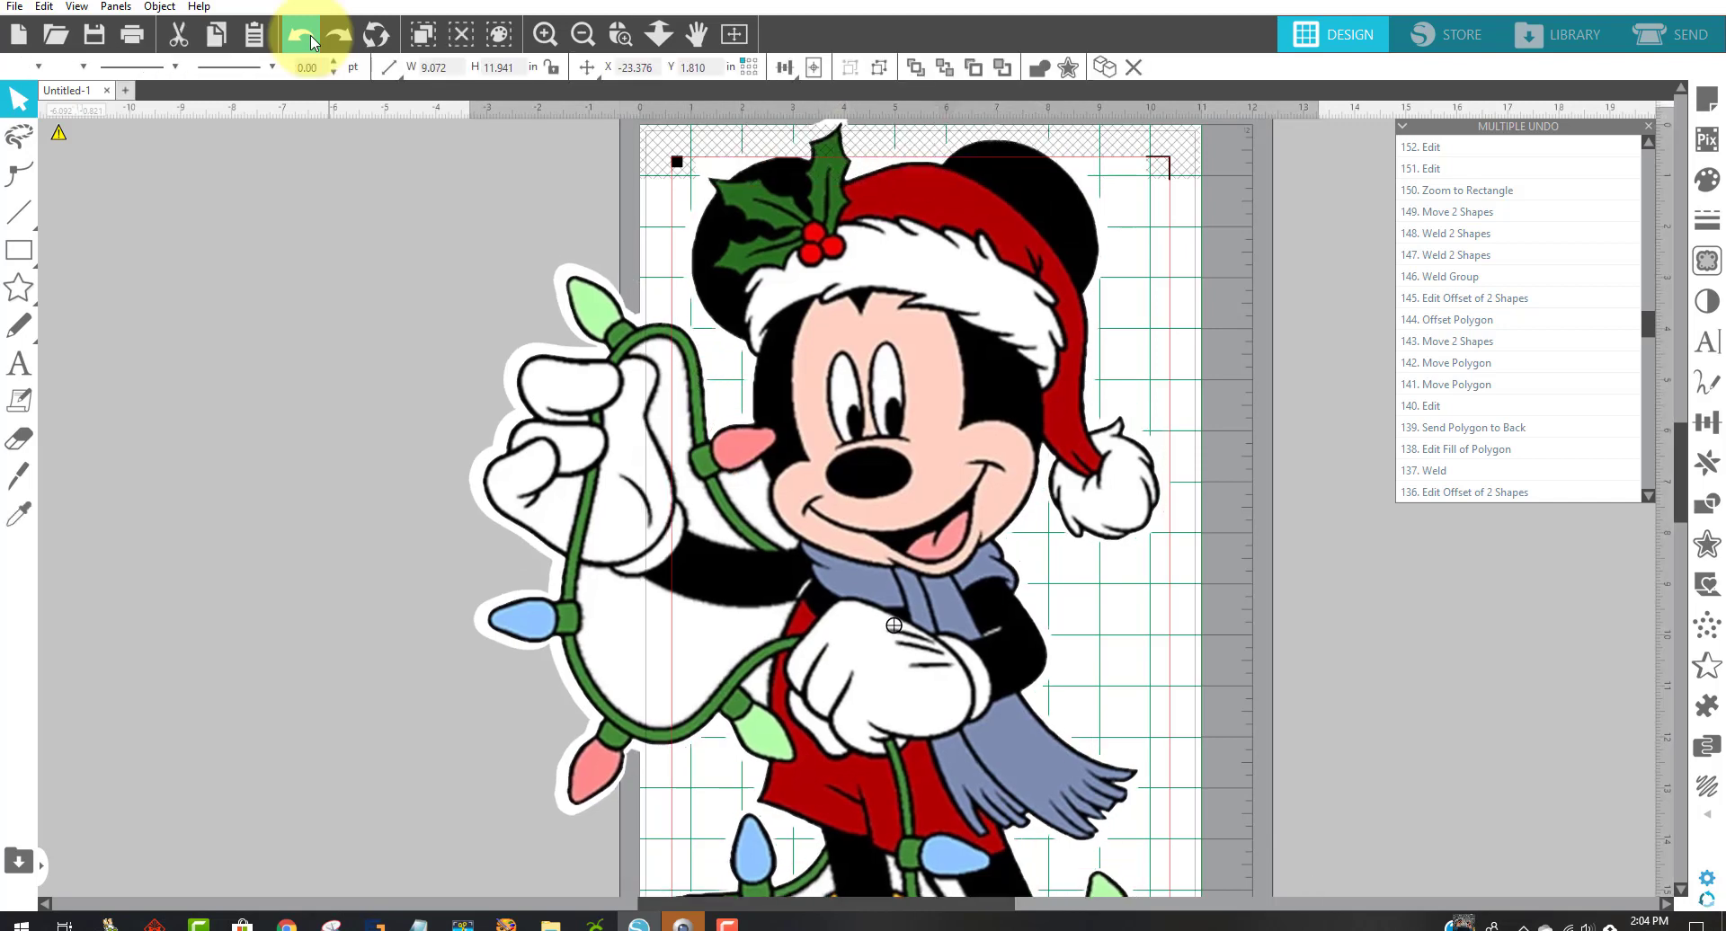
# - Select the whole figure with its white backing and move it off the page onto the empty workspace
pyautogui.click(1050, 773)
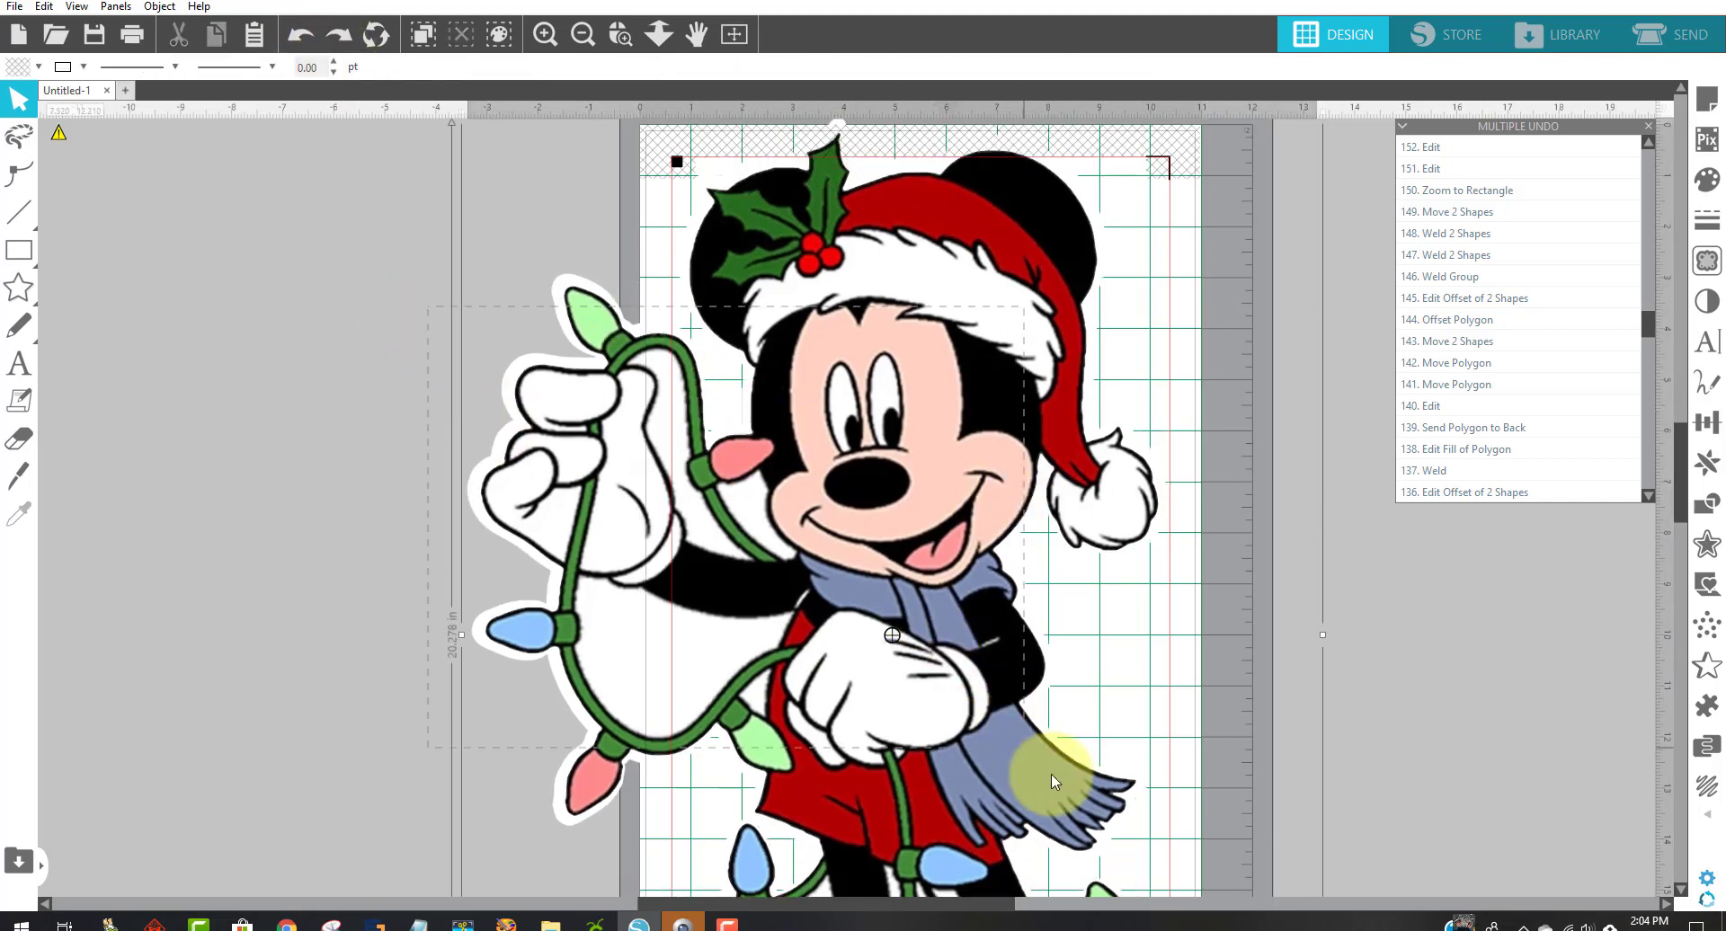
pyautogui.click(783, 68)
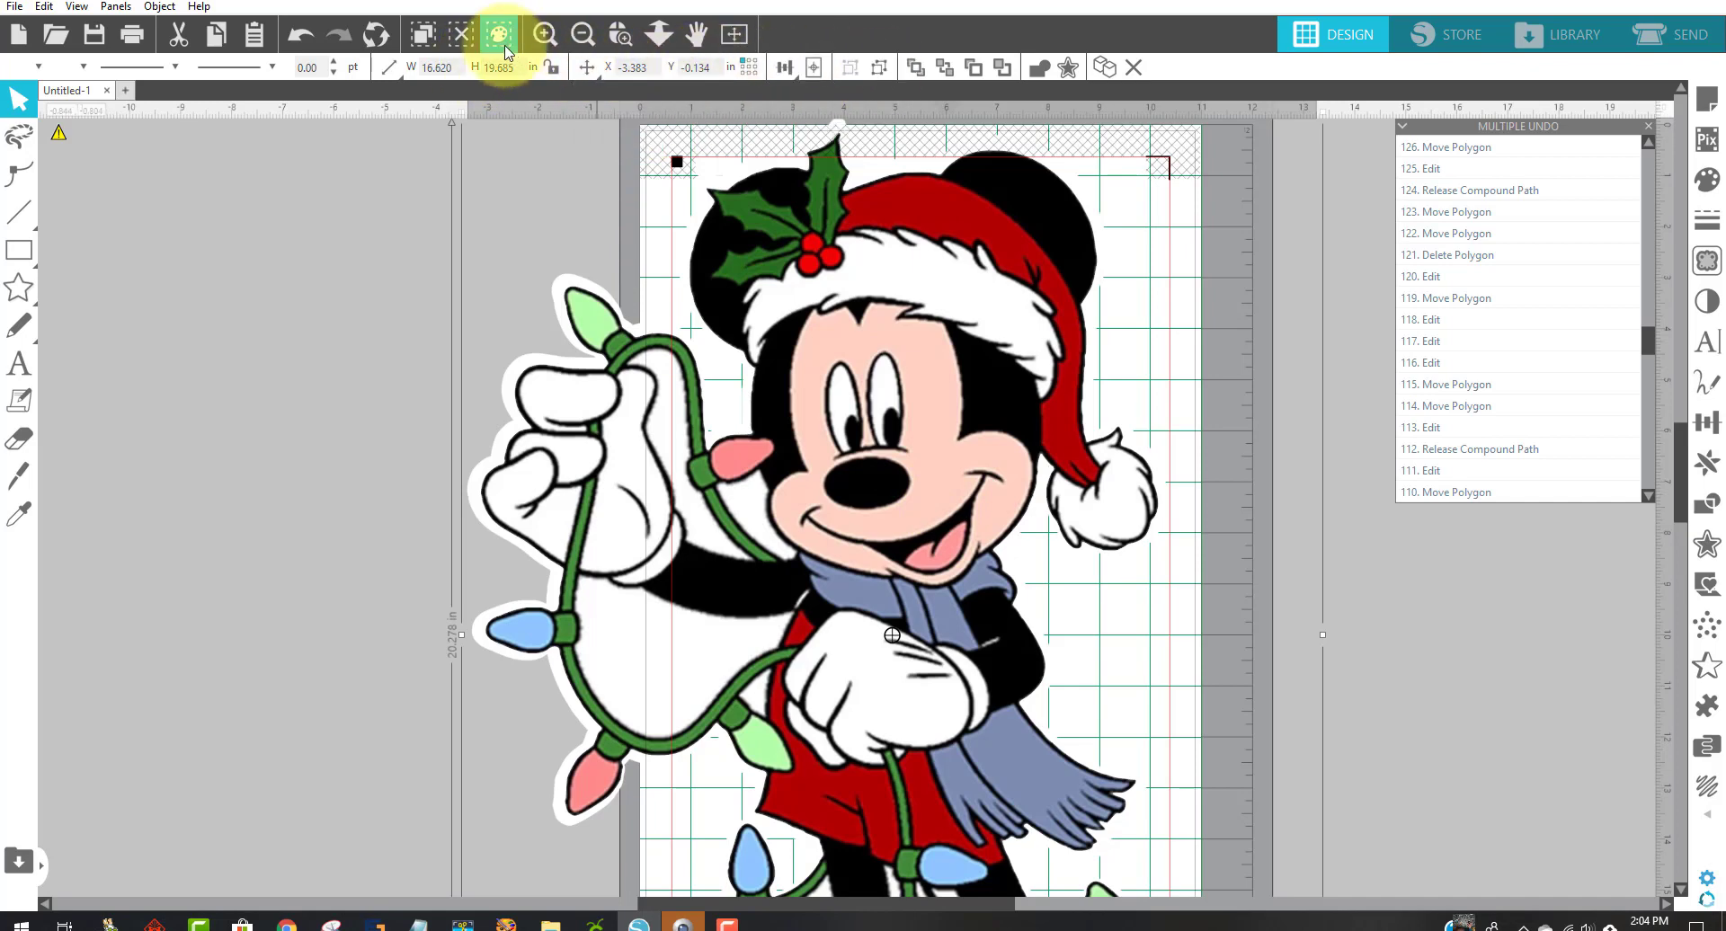
pyautogui.click(583, 36)
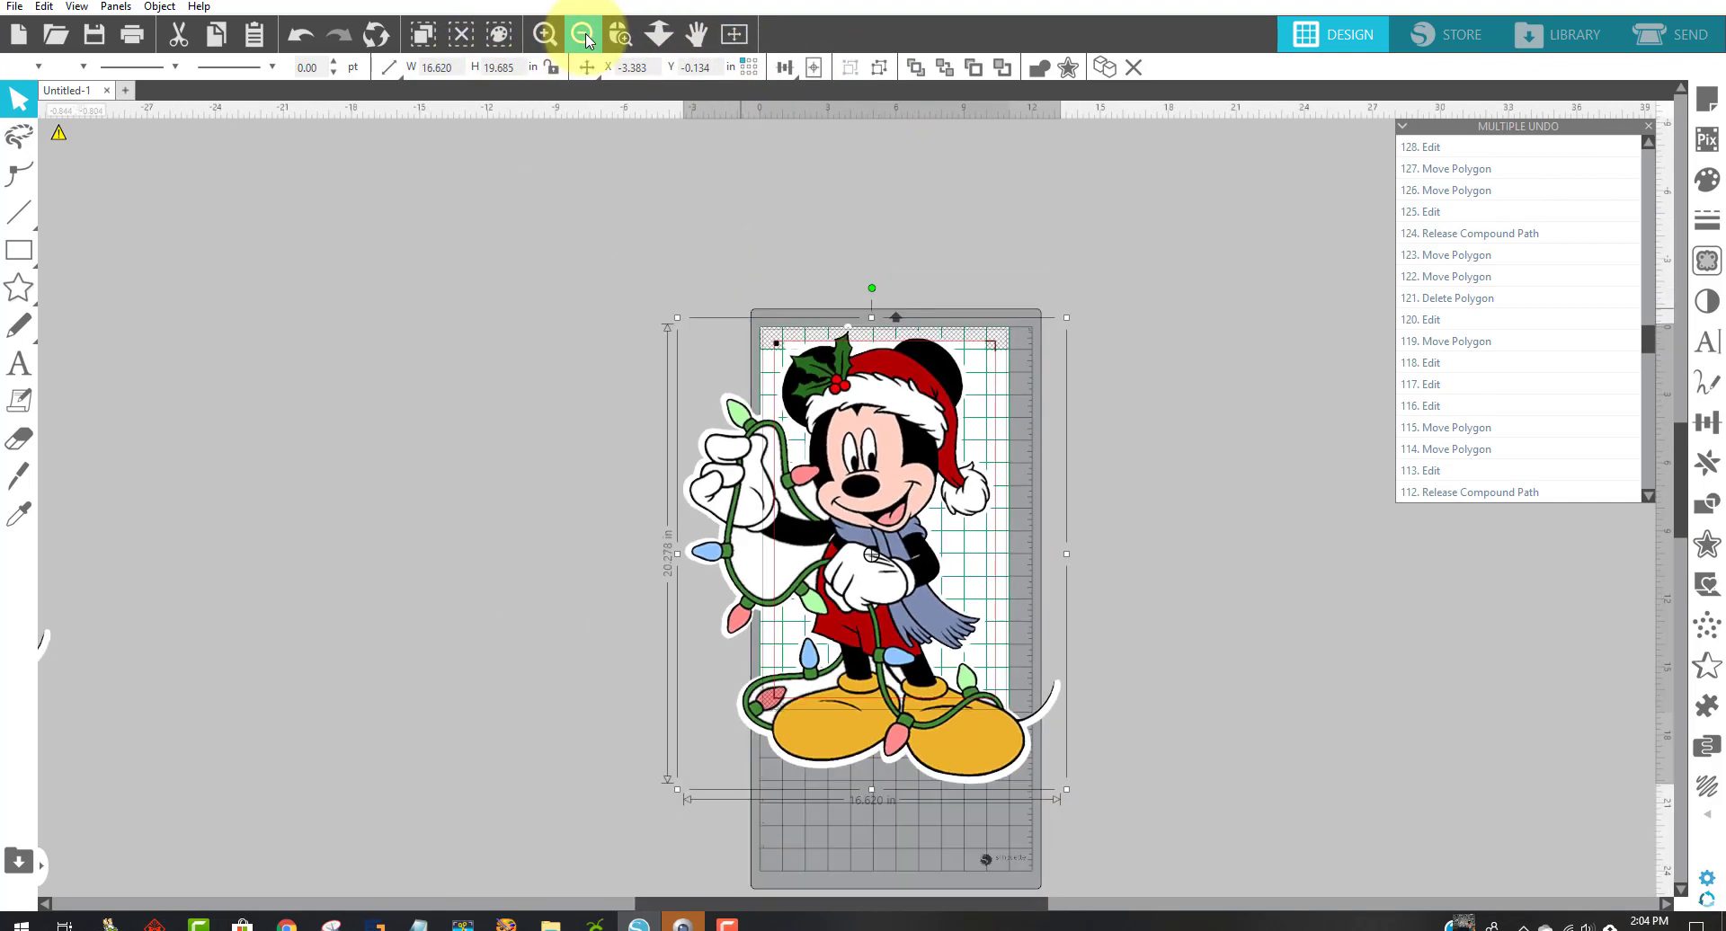
pyautogui.moveTo(940, 519); pyautogui.dragTo(591, 497)
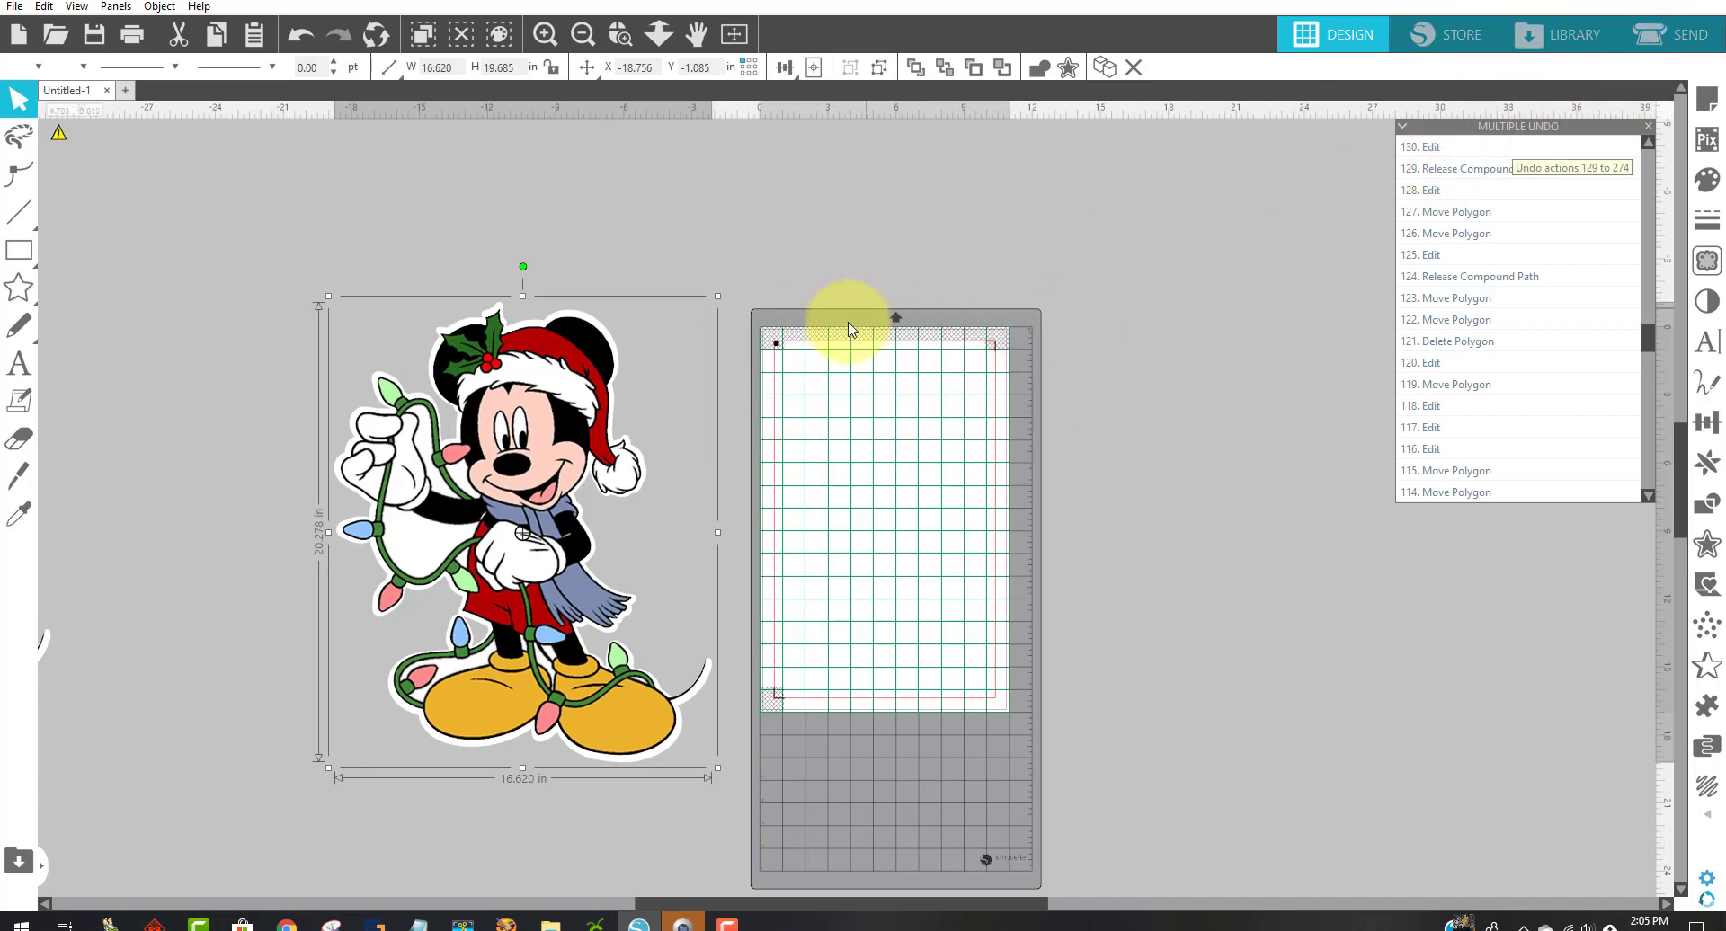
# - Turn off the registration marks in the page setup
pyautogui.click(1707, 99)
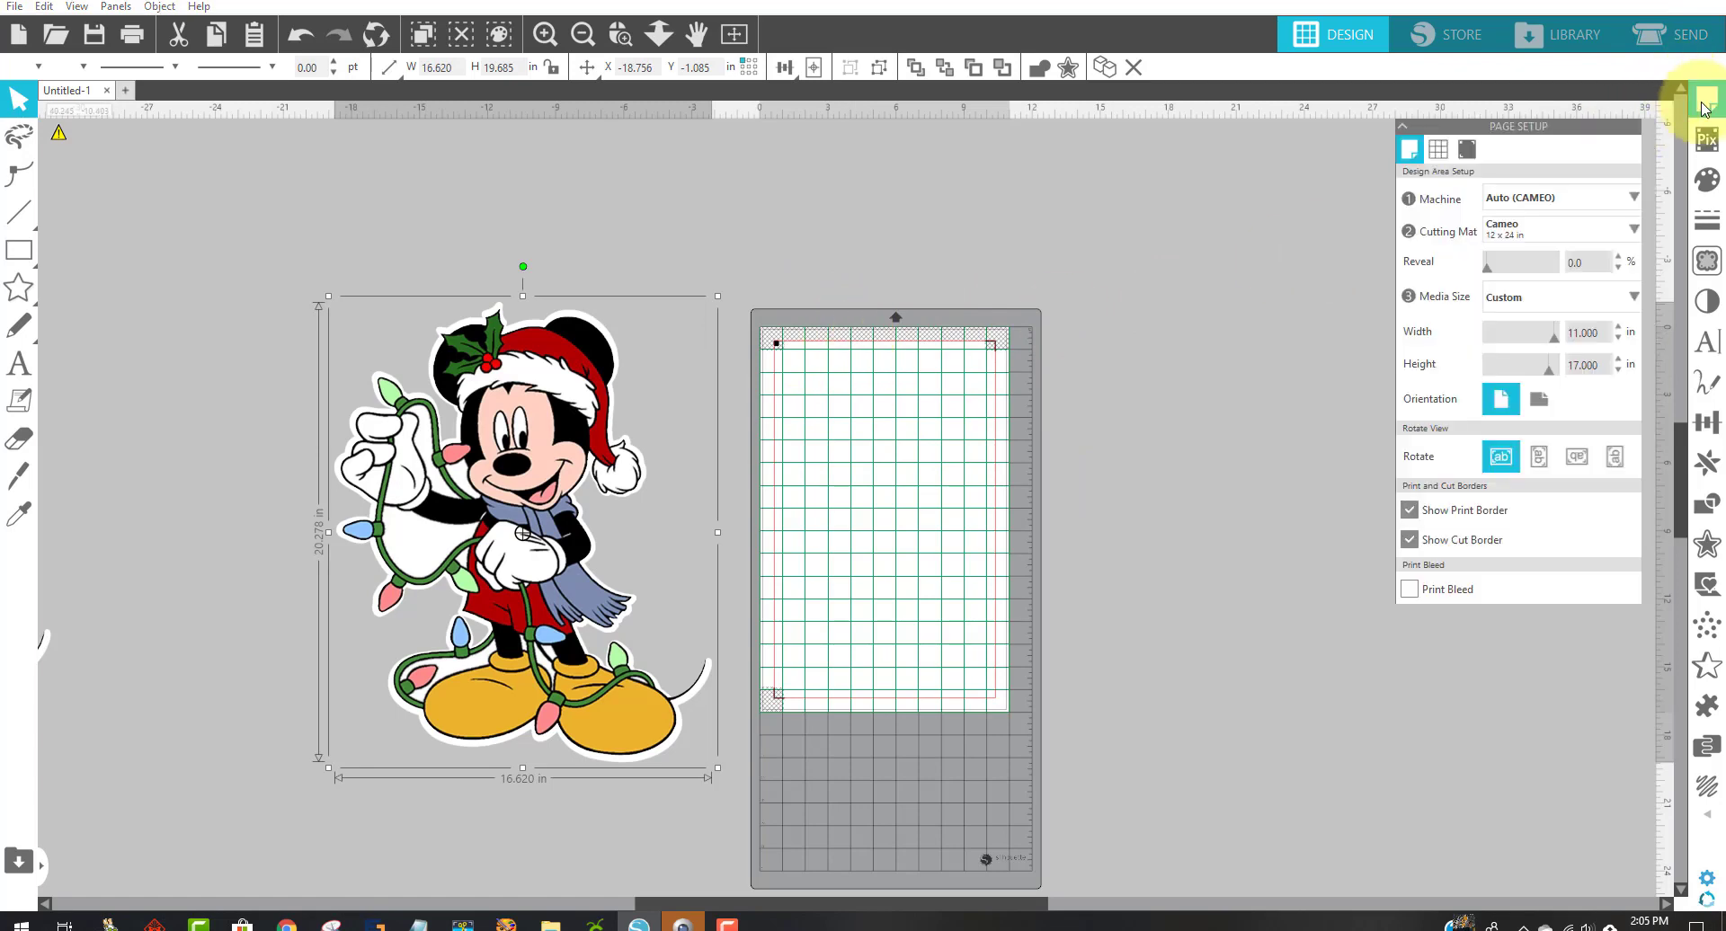
pyautogui.click(1467, 148)
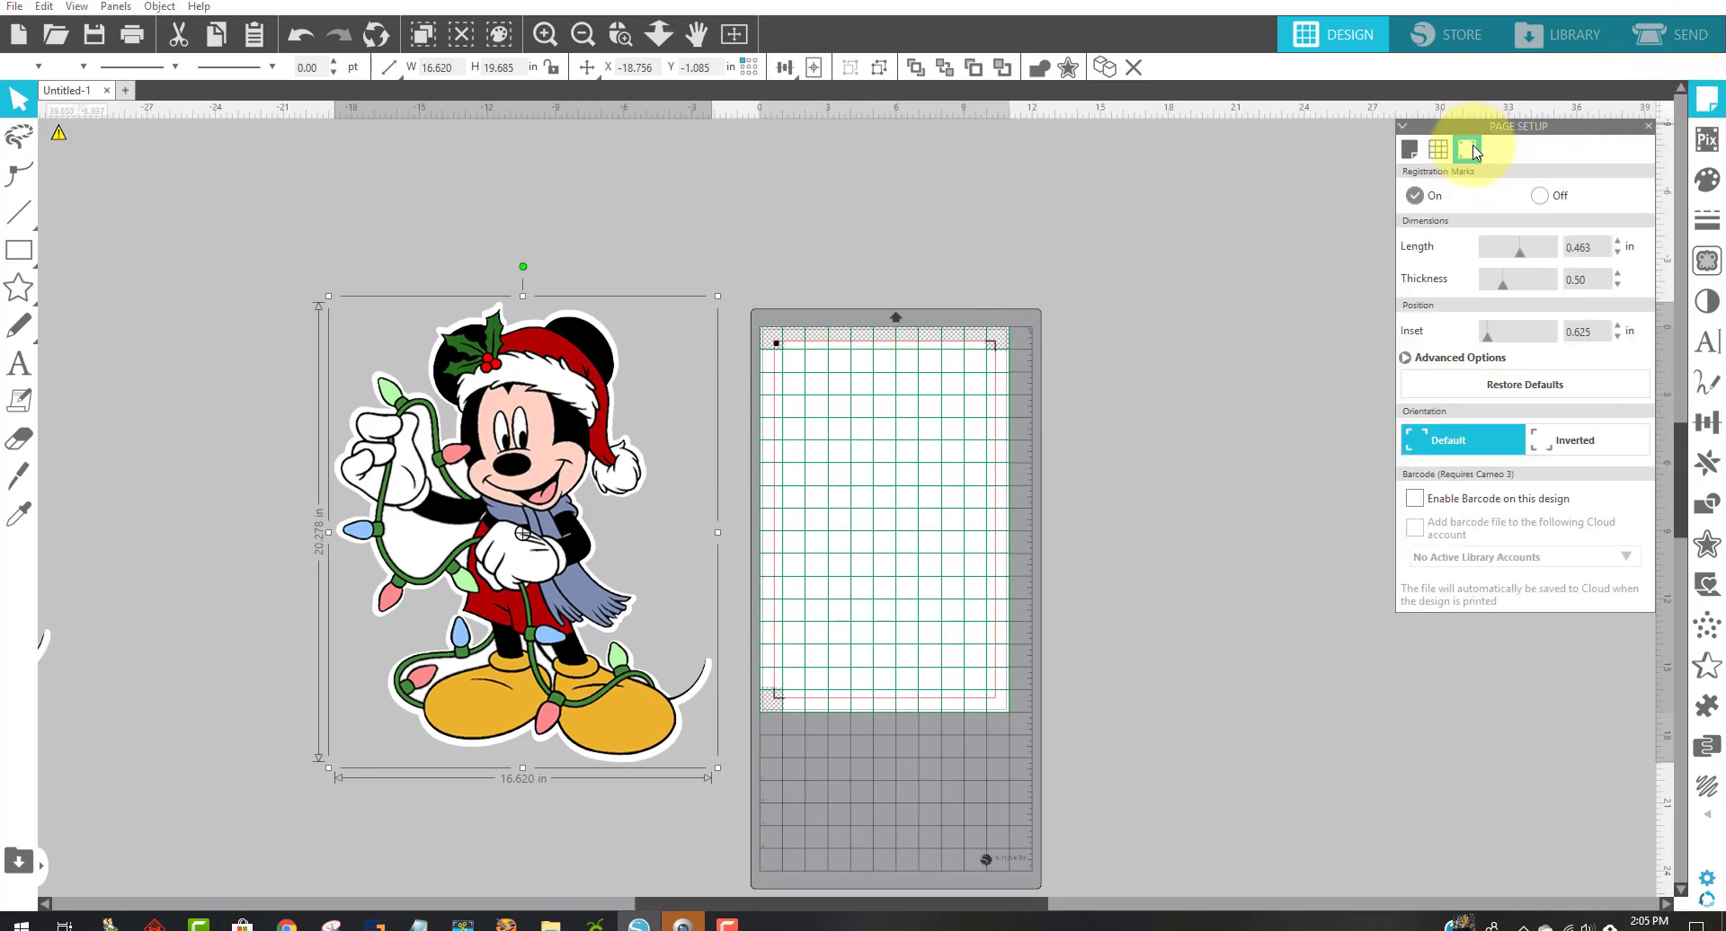
pyautogui.click(1540, 196)
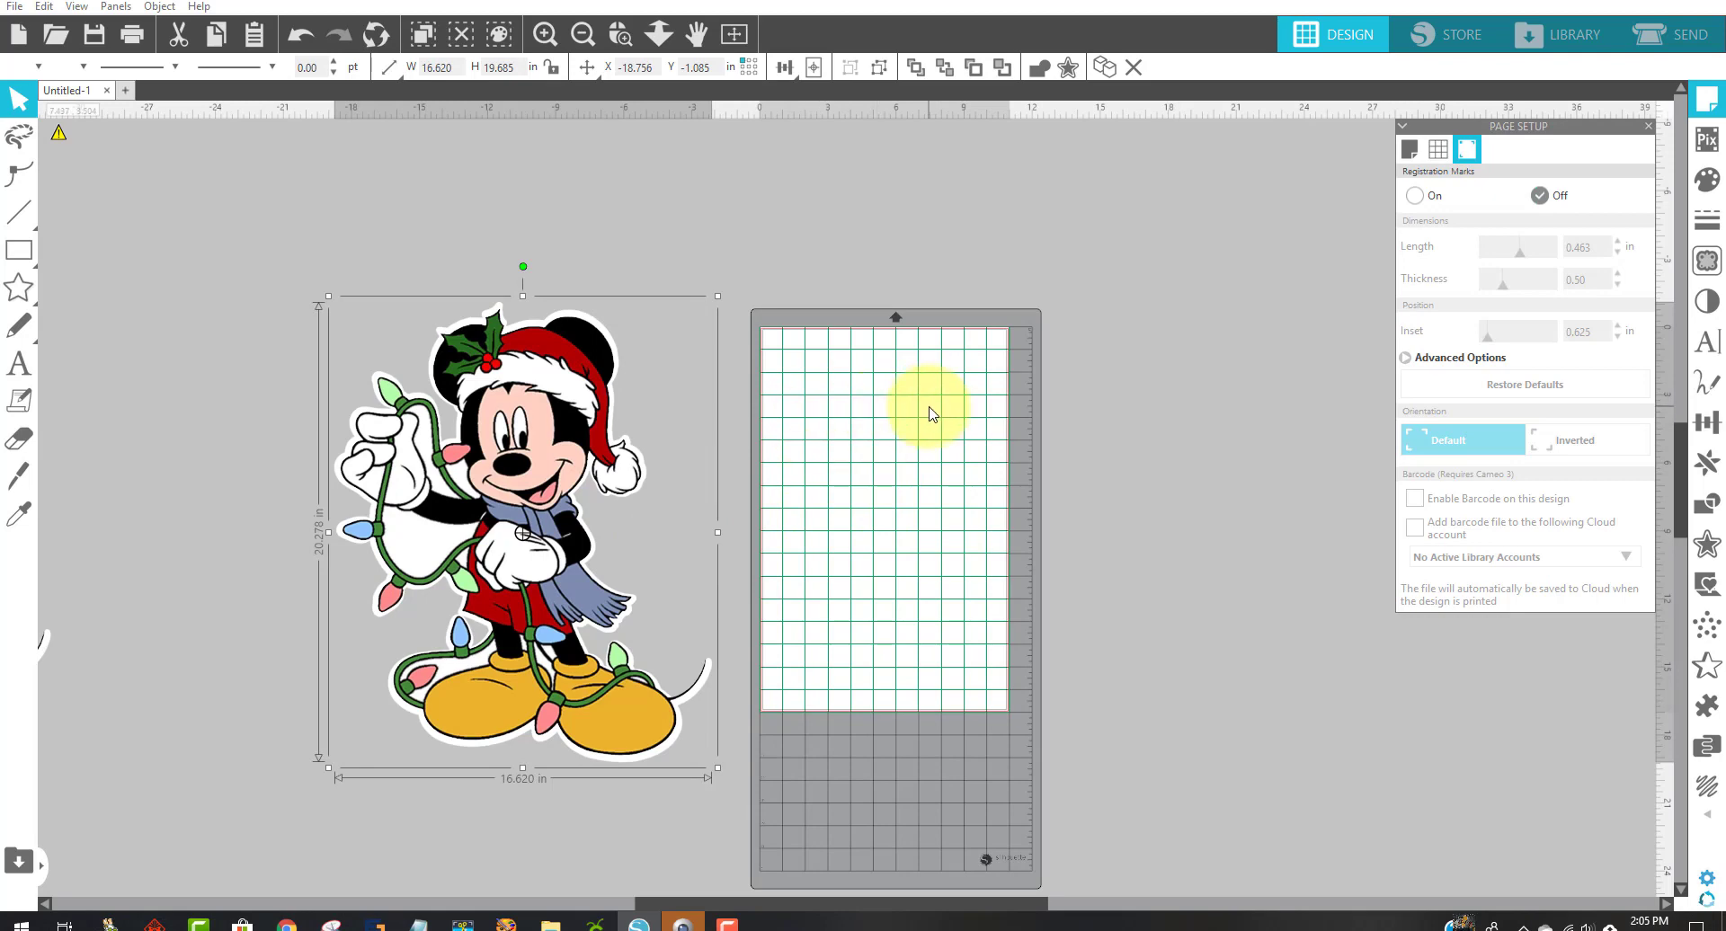
# - Move the figure farther up and away from the page
pyautogui.moveTo(612, 510); pyautogui.dragTo(477, 415)
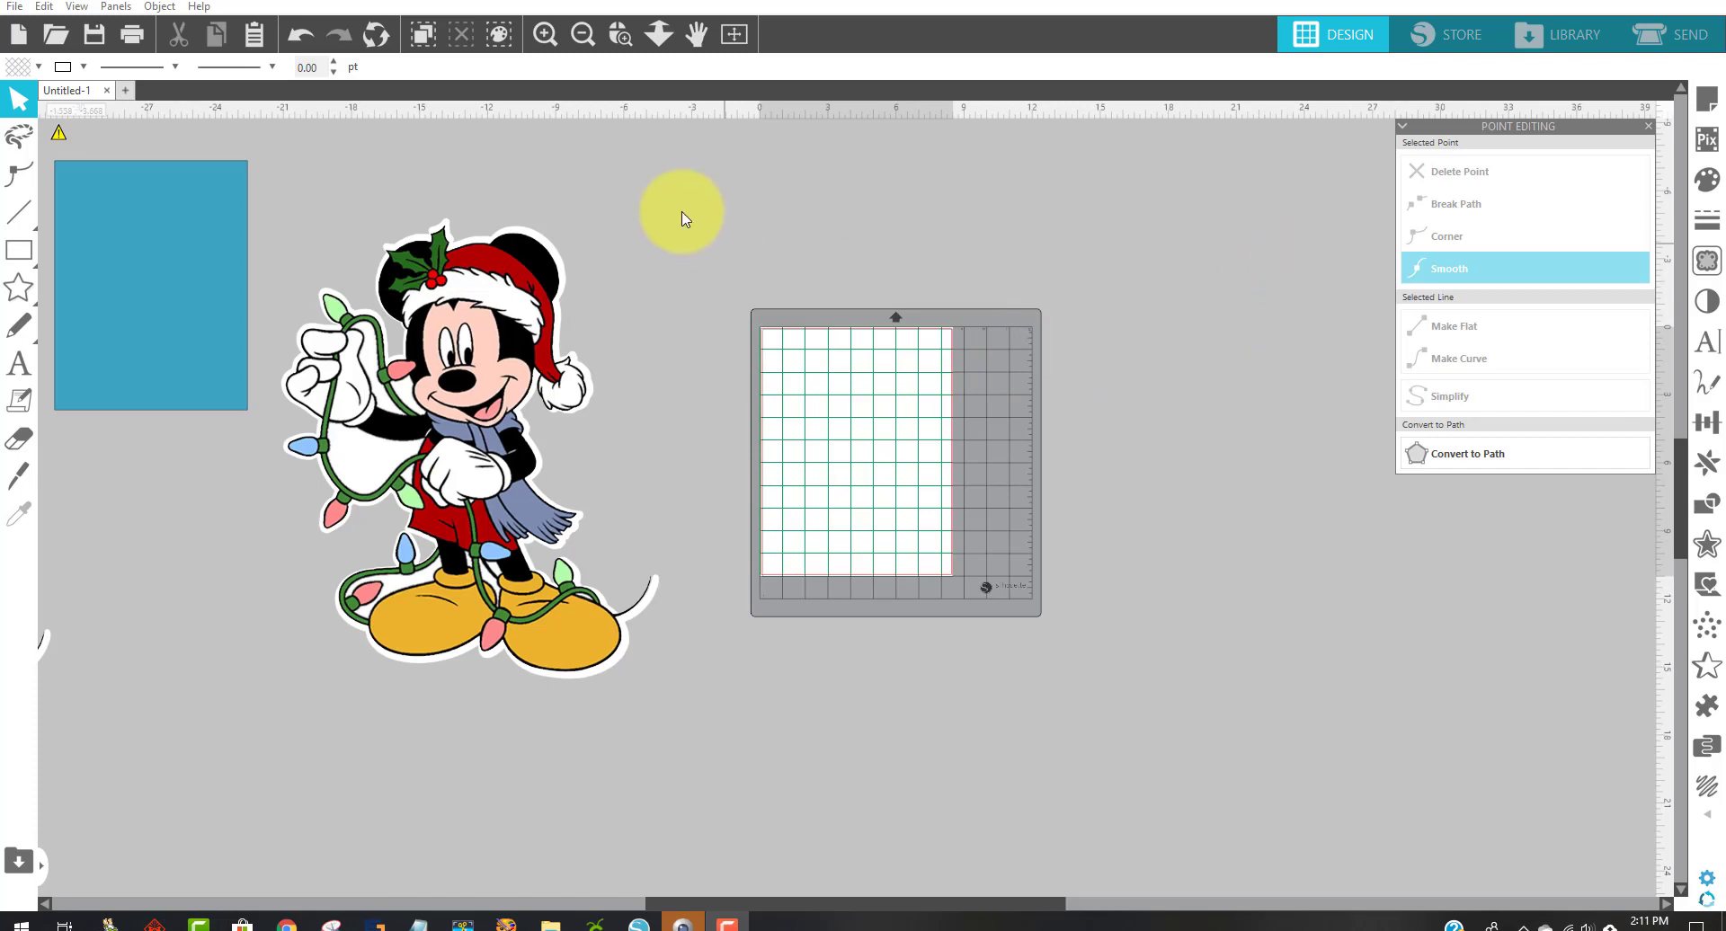
pyautogui.click(427, 310)
pyautogui.rightClick(432, 320)
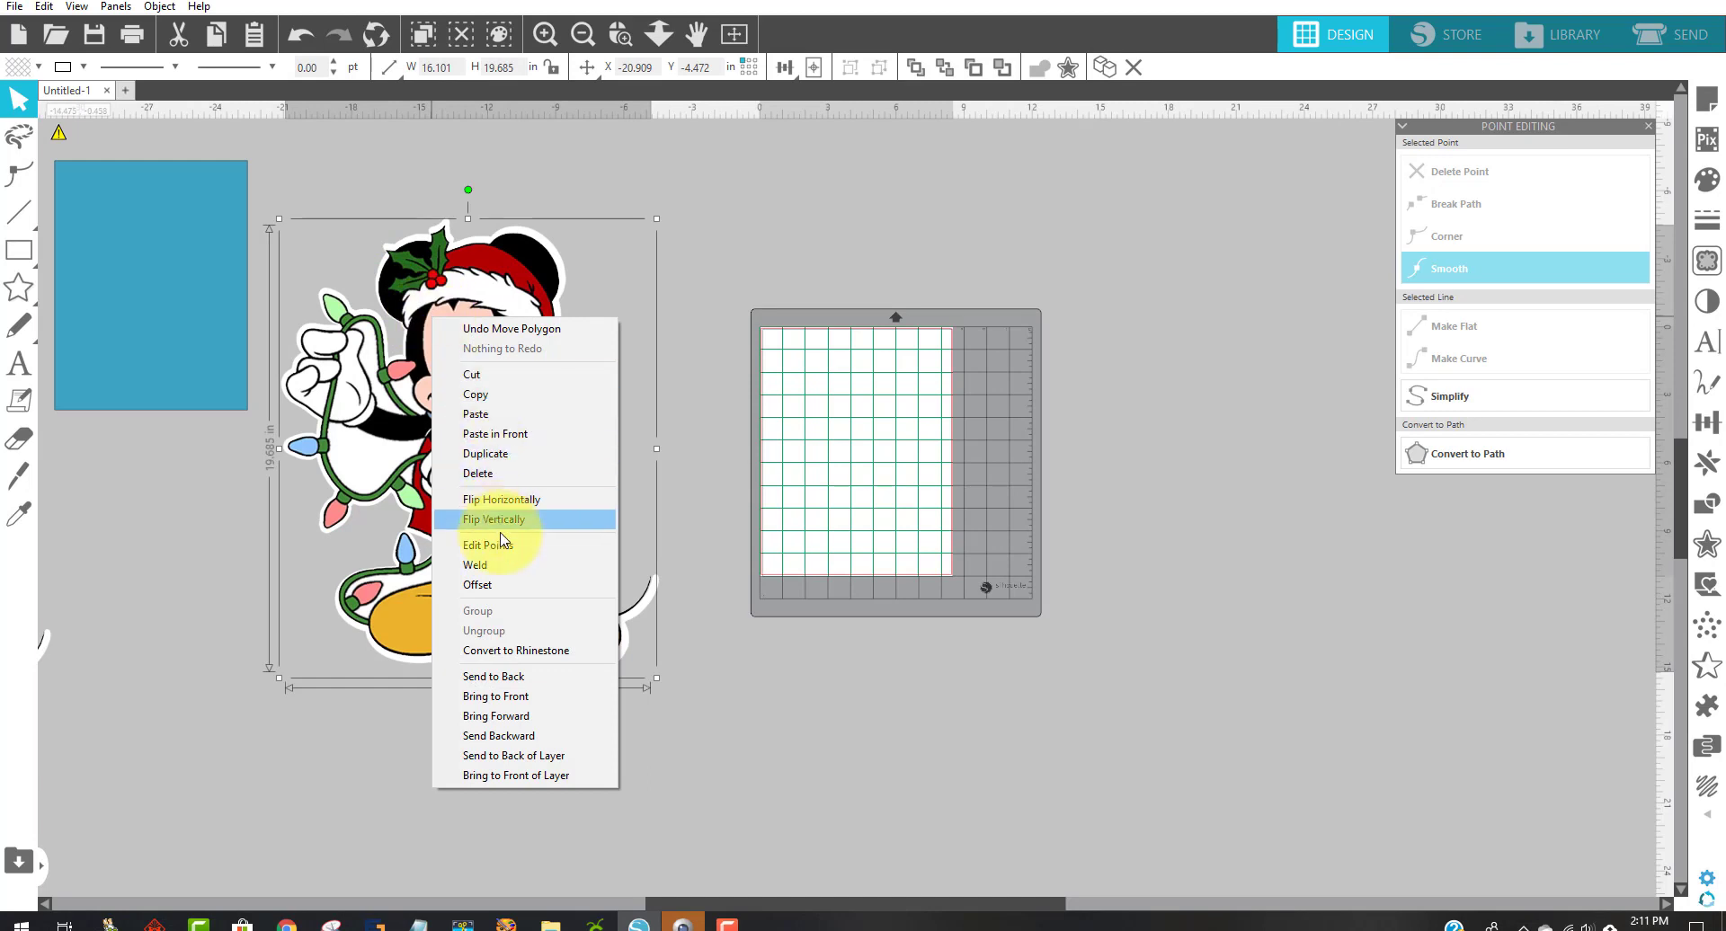
pyautogui.click(660, 721)
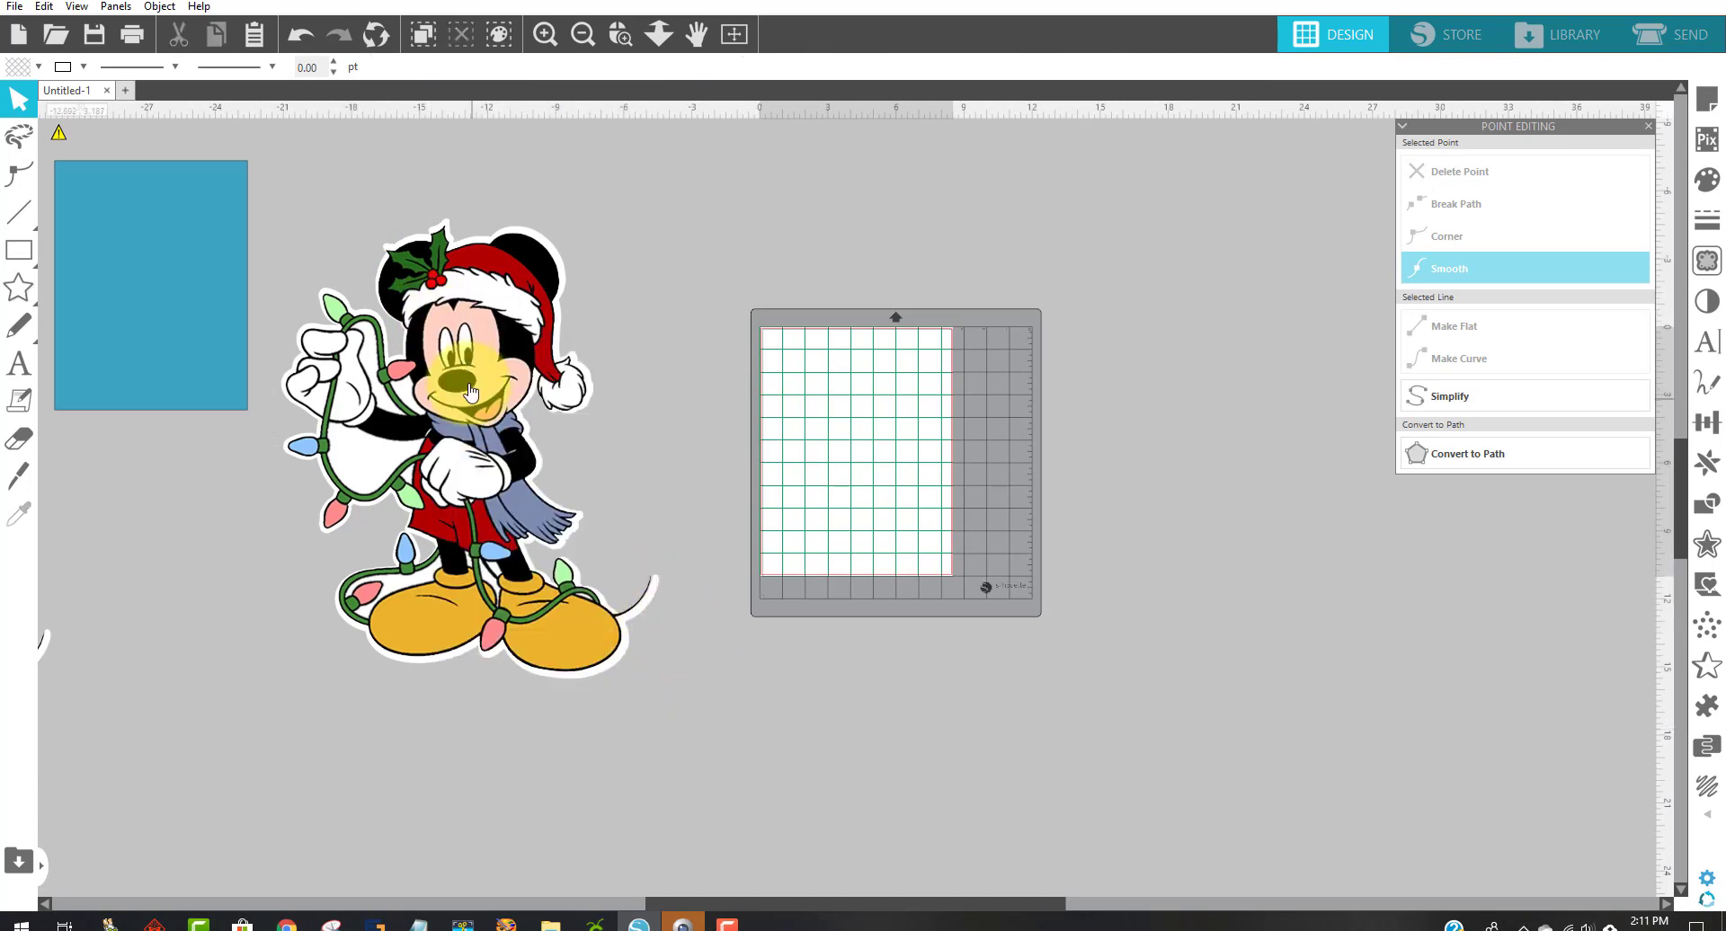
# - Move the coloured artwork off its white silhouette and shift the blue 8.5 x 11 in rectangle slightly closer to the silhouette
pyautogui.moveTo(417, 317); pyautogui.dragTo(47, 625)
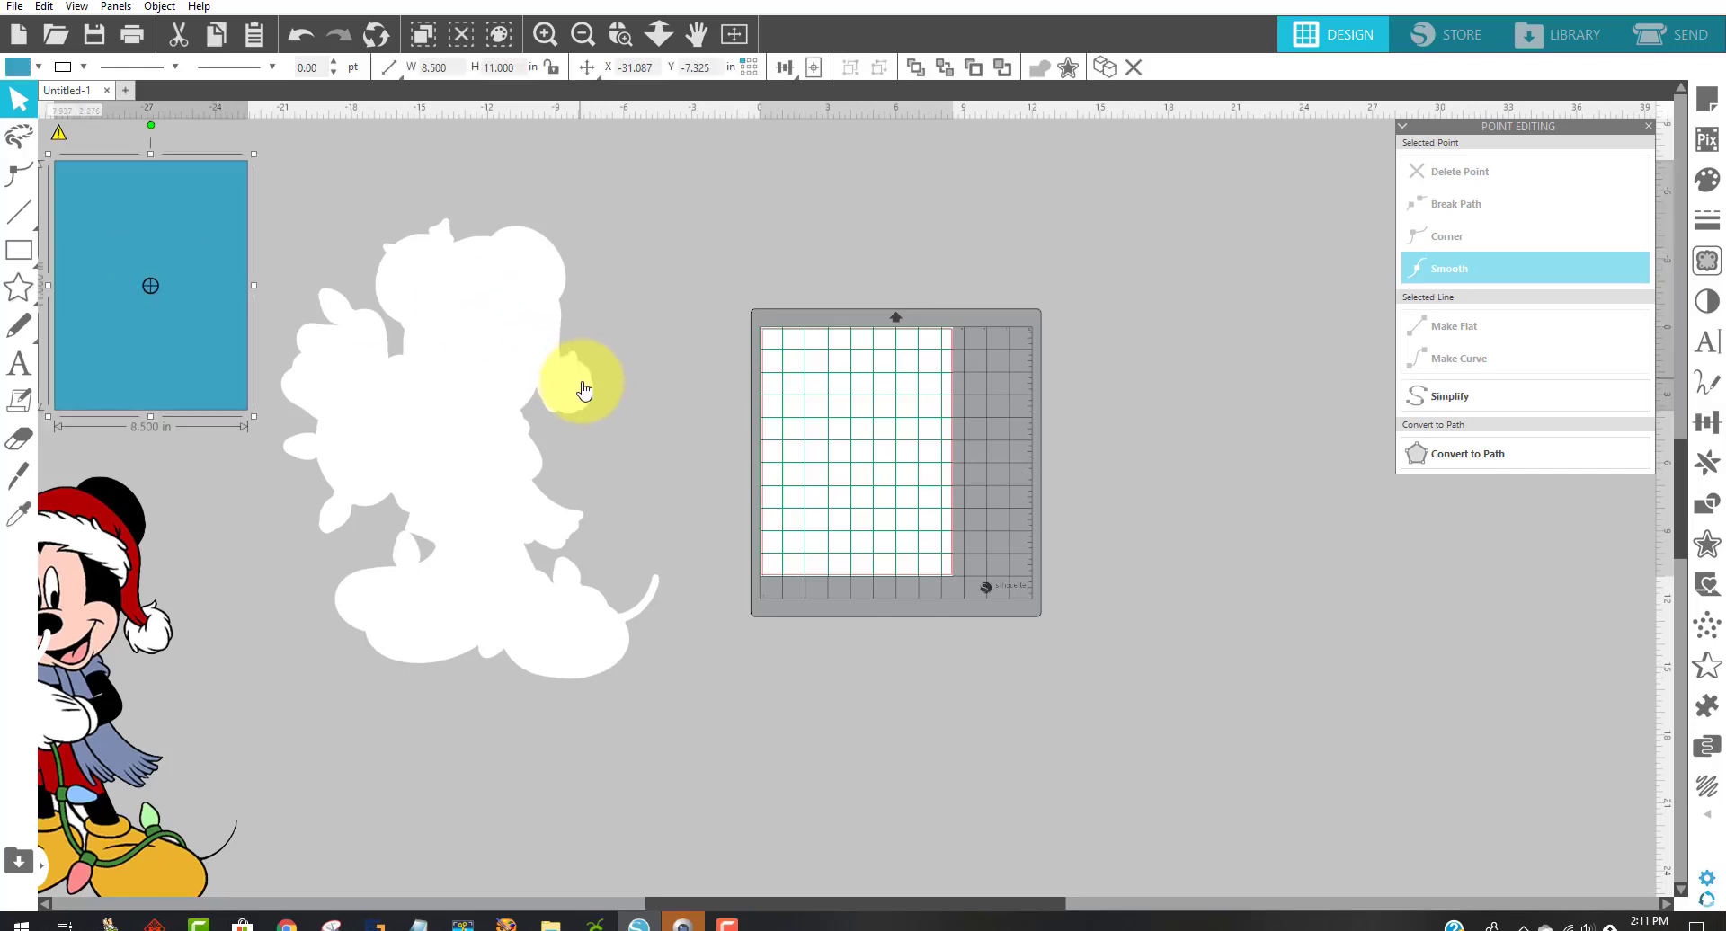
pyautogui.click(140, 363)
pyautogui.moveTo(127, 238); pyautogui.dragTo(150, 230)
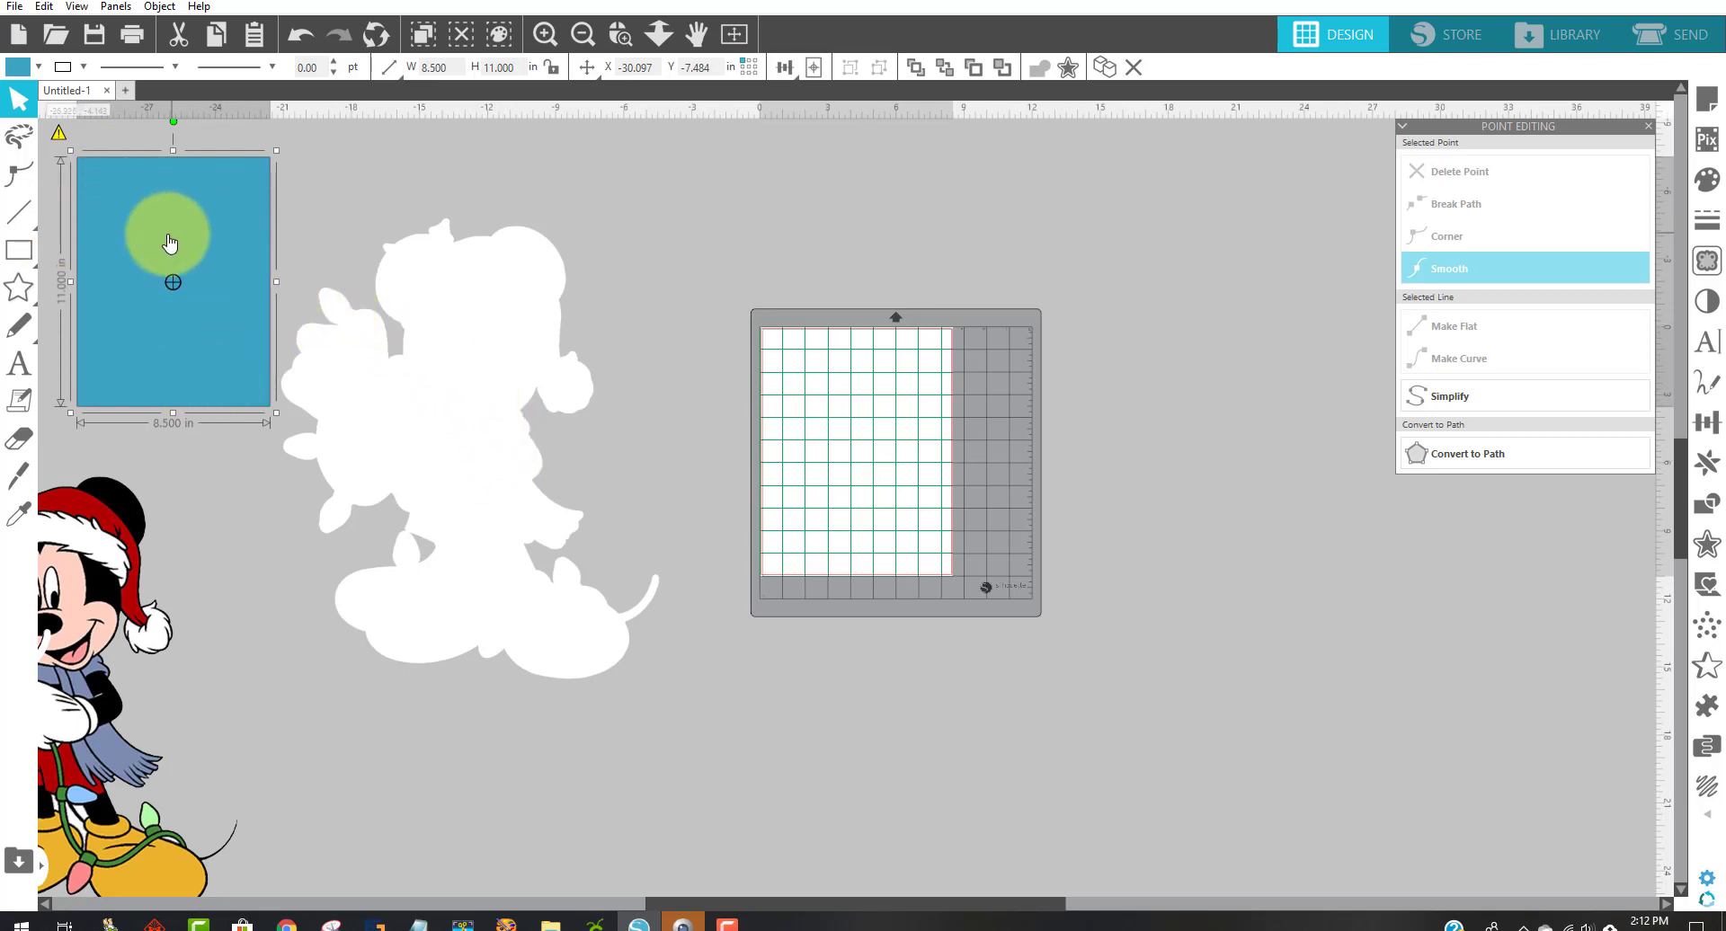
# - Set four copies of the blue rectangle aside over the artwork and place one behind the silhouette's head and hat pom-pom
pyautogui.moveTo(177, 251); pyautogui.dragTo(281, 683)
pyautogui.moveTo(169, 321); pyautogui.dragTo(523, 367)
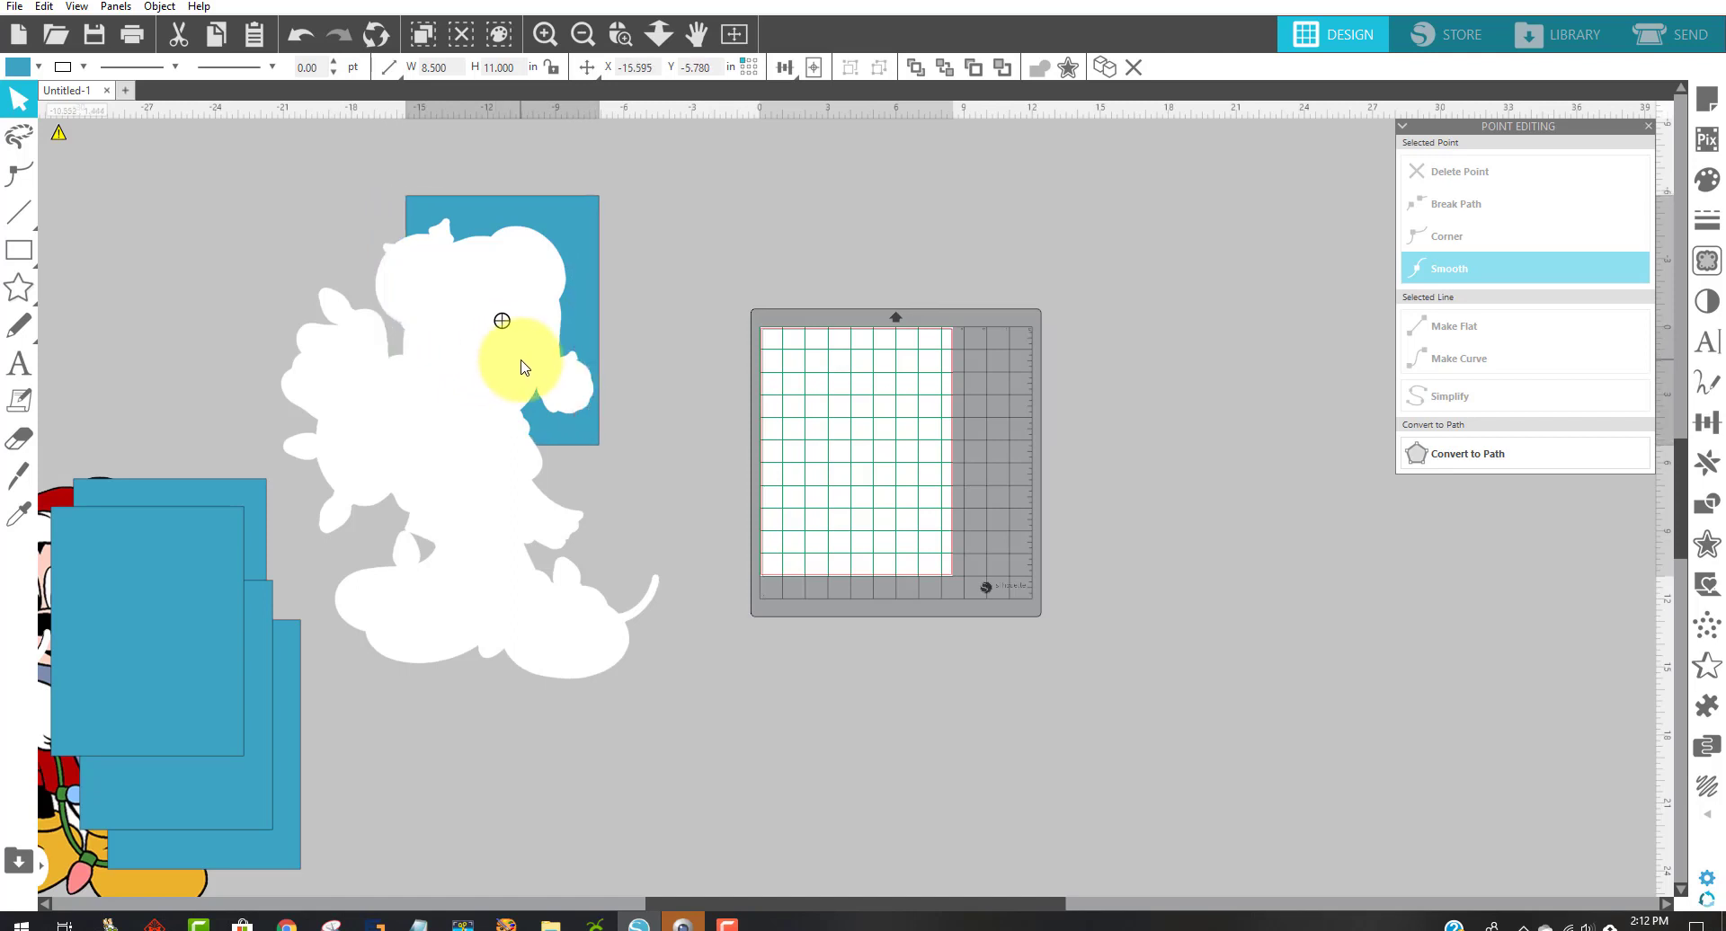
pyautogui.moveTo(513, 359); pyautogui.dragTo(525, 360)
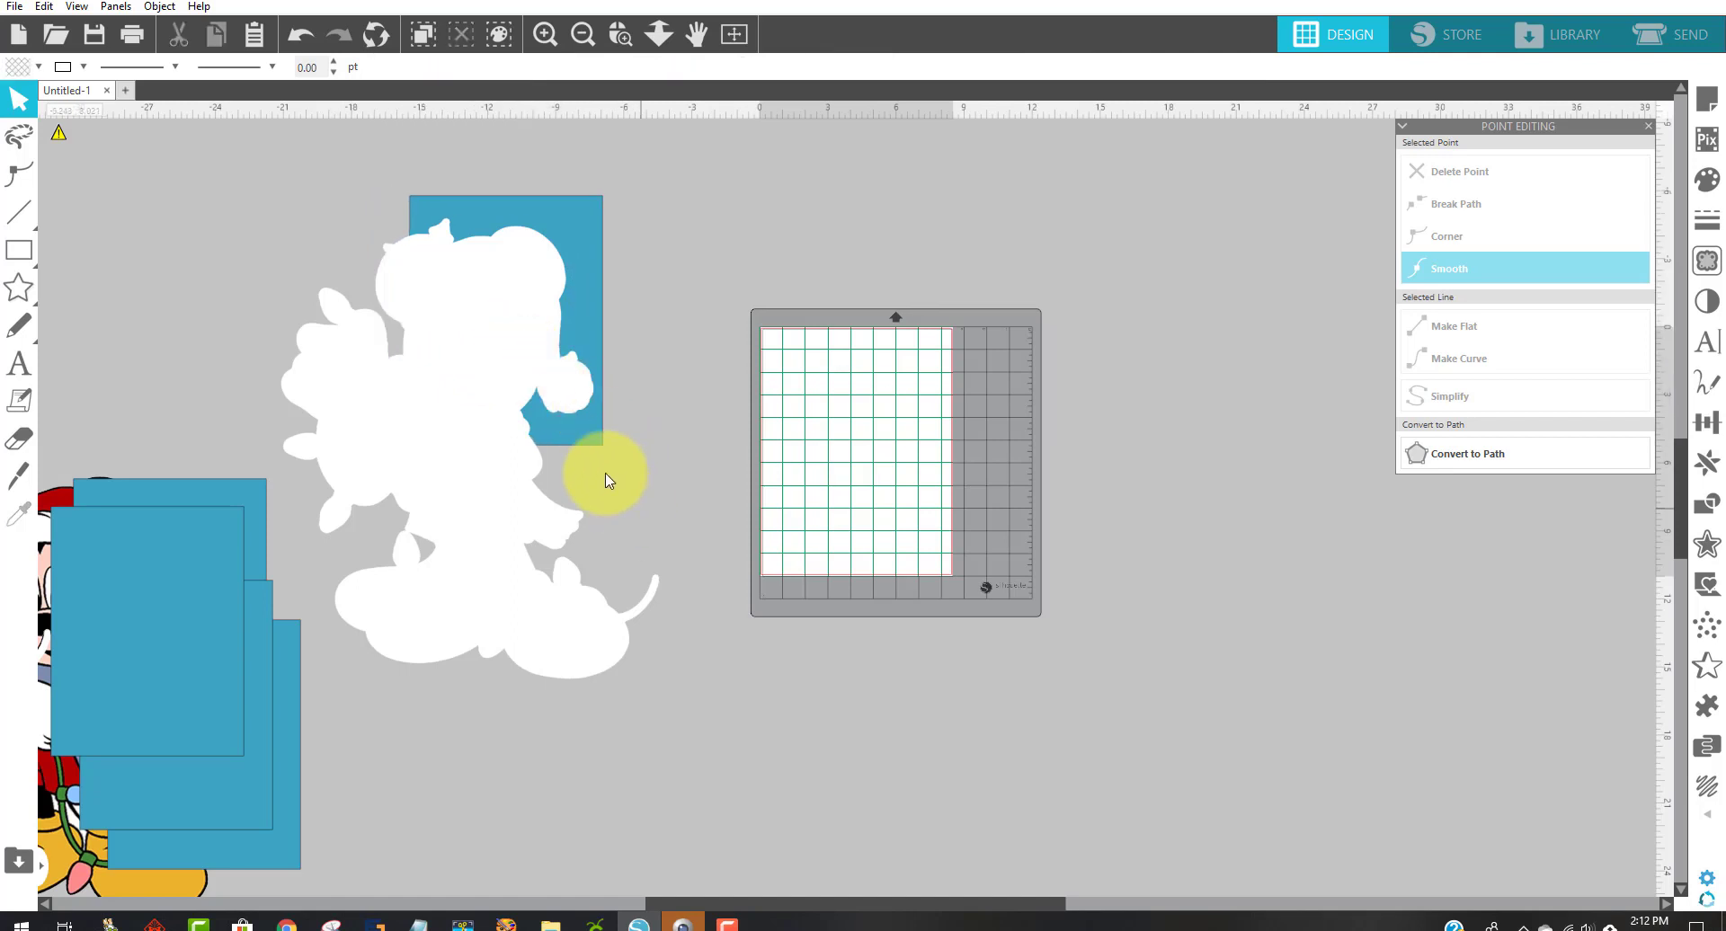
# - Divide the white silhouette with the blue rectangle behind its head and hat pom-pom
pyautogui.click(553, 391)
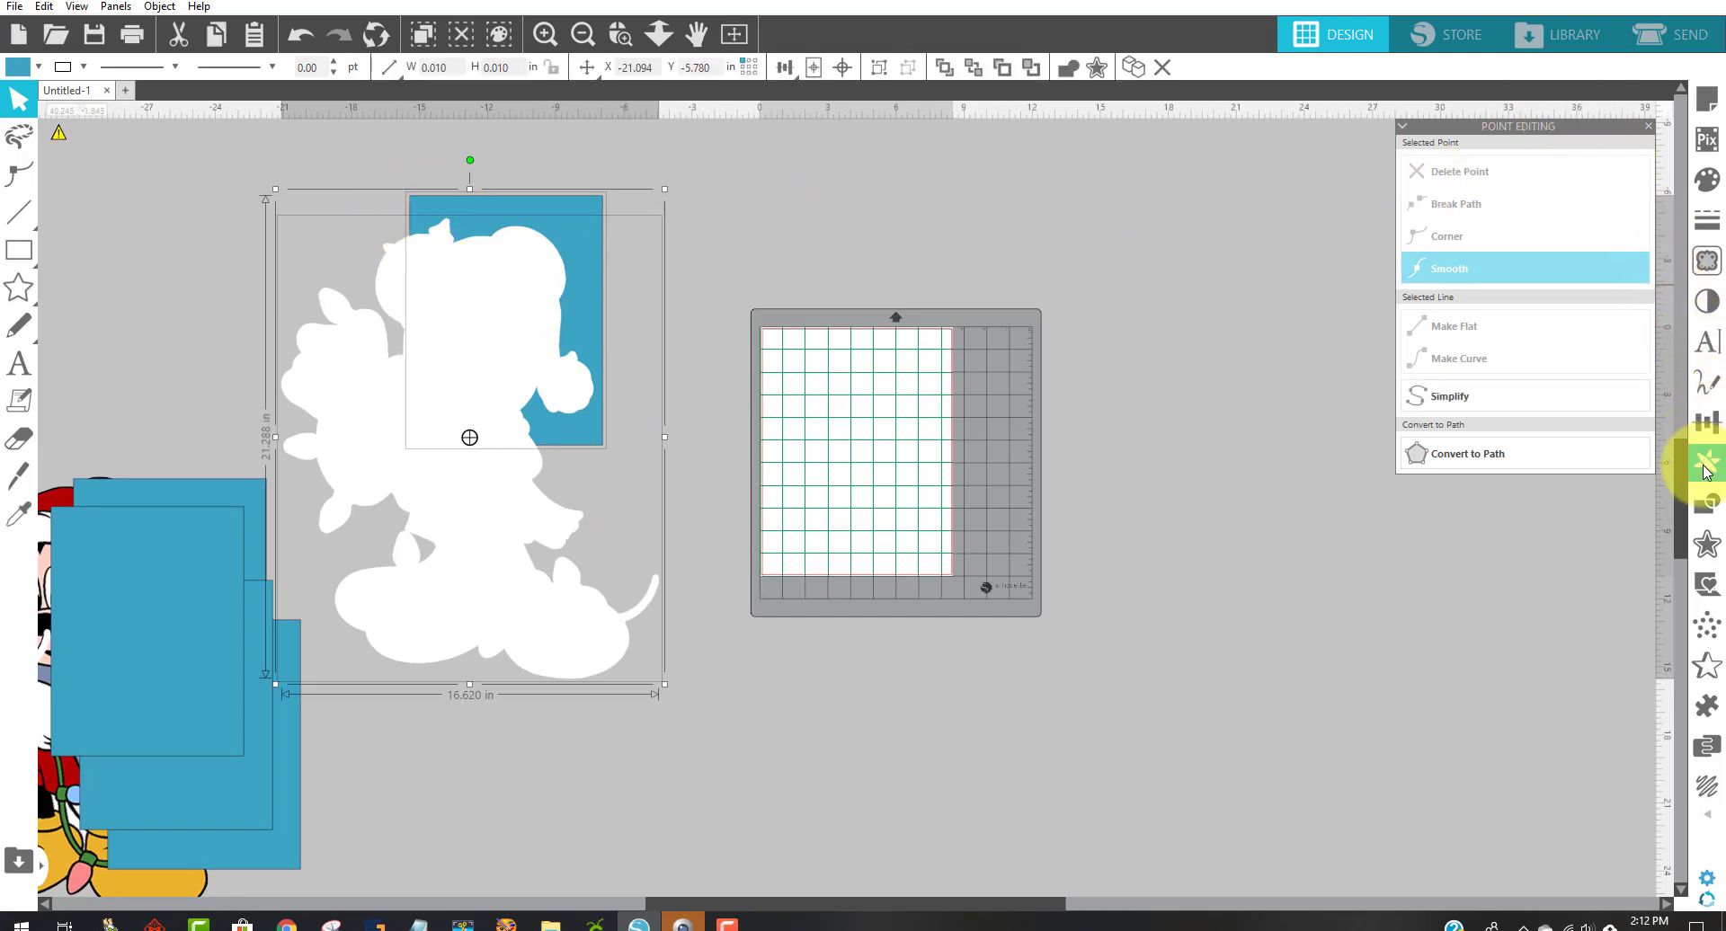
pyautogui.click(1708, 507)
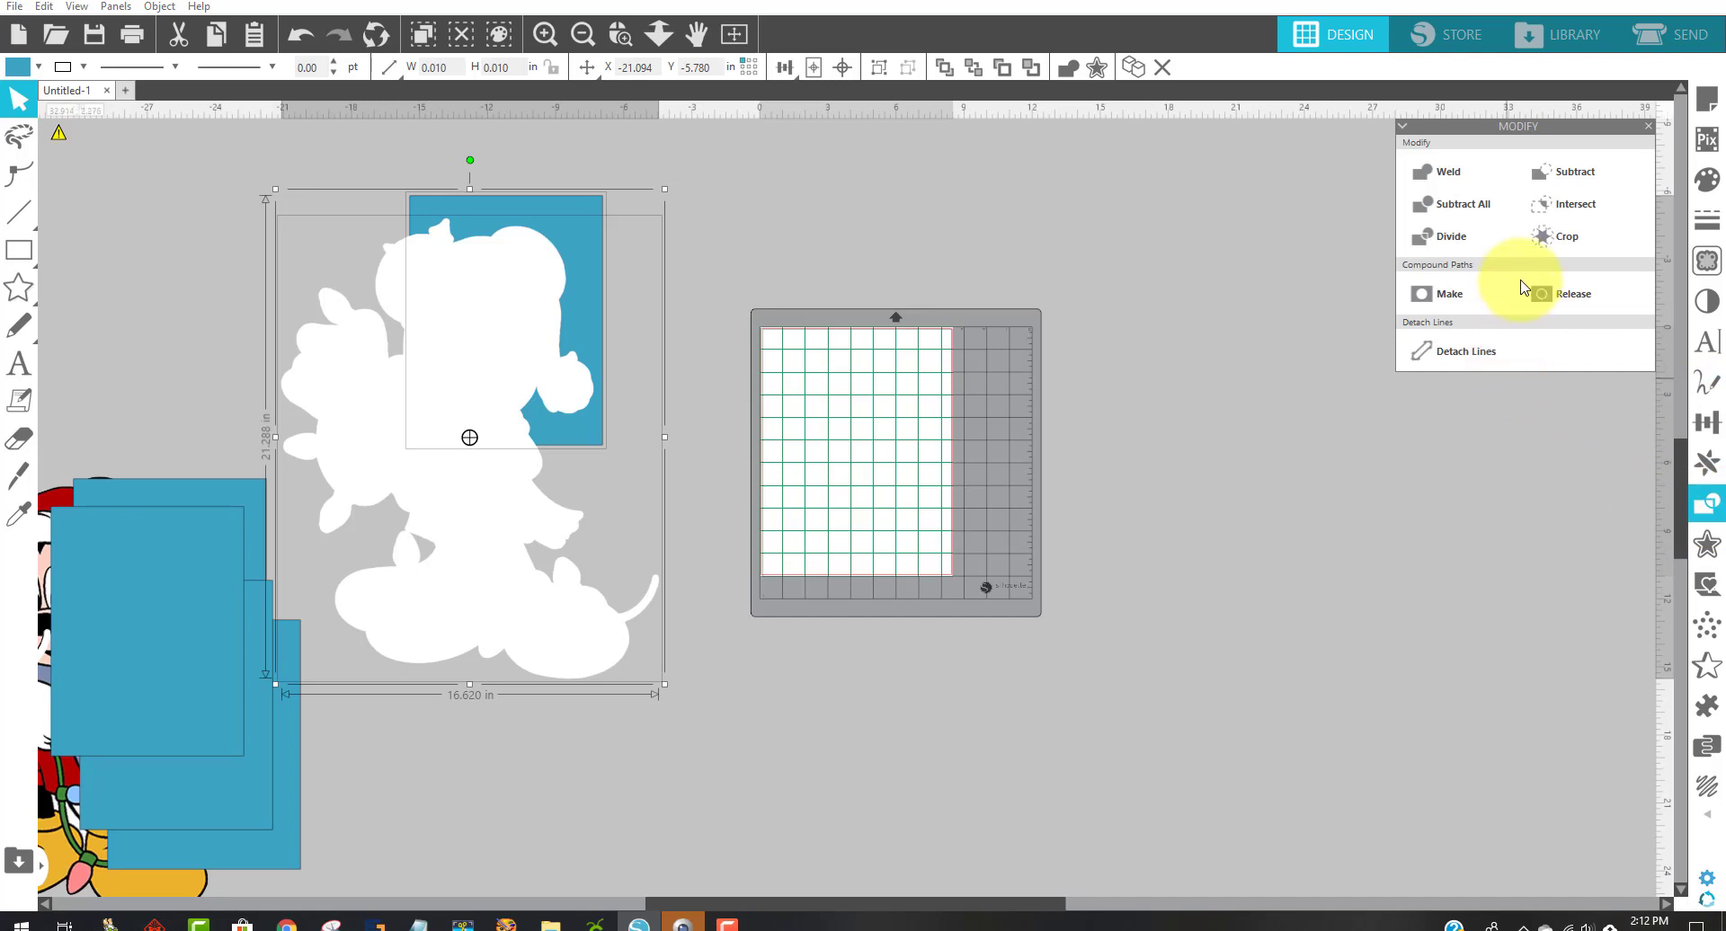
pyautogui.click(1464, 241)
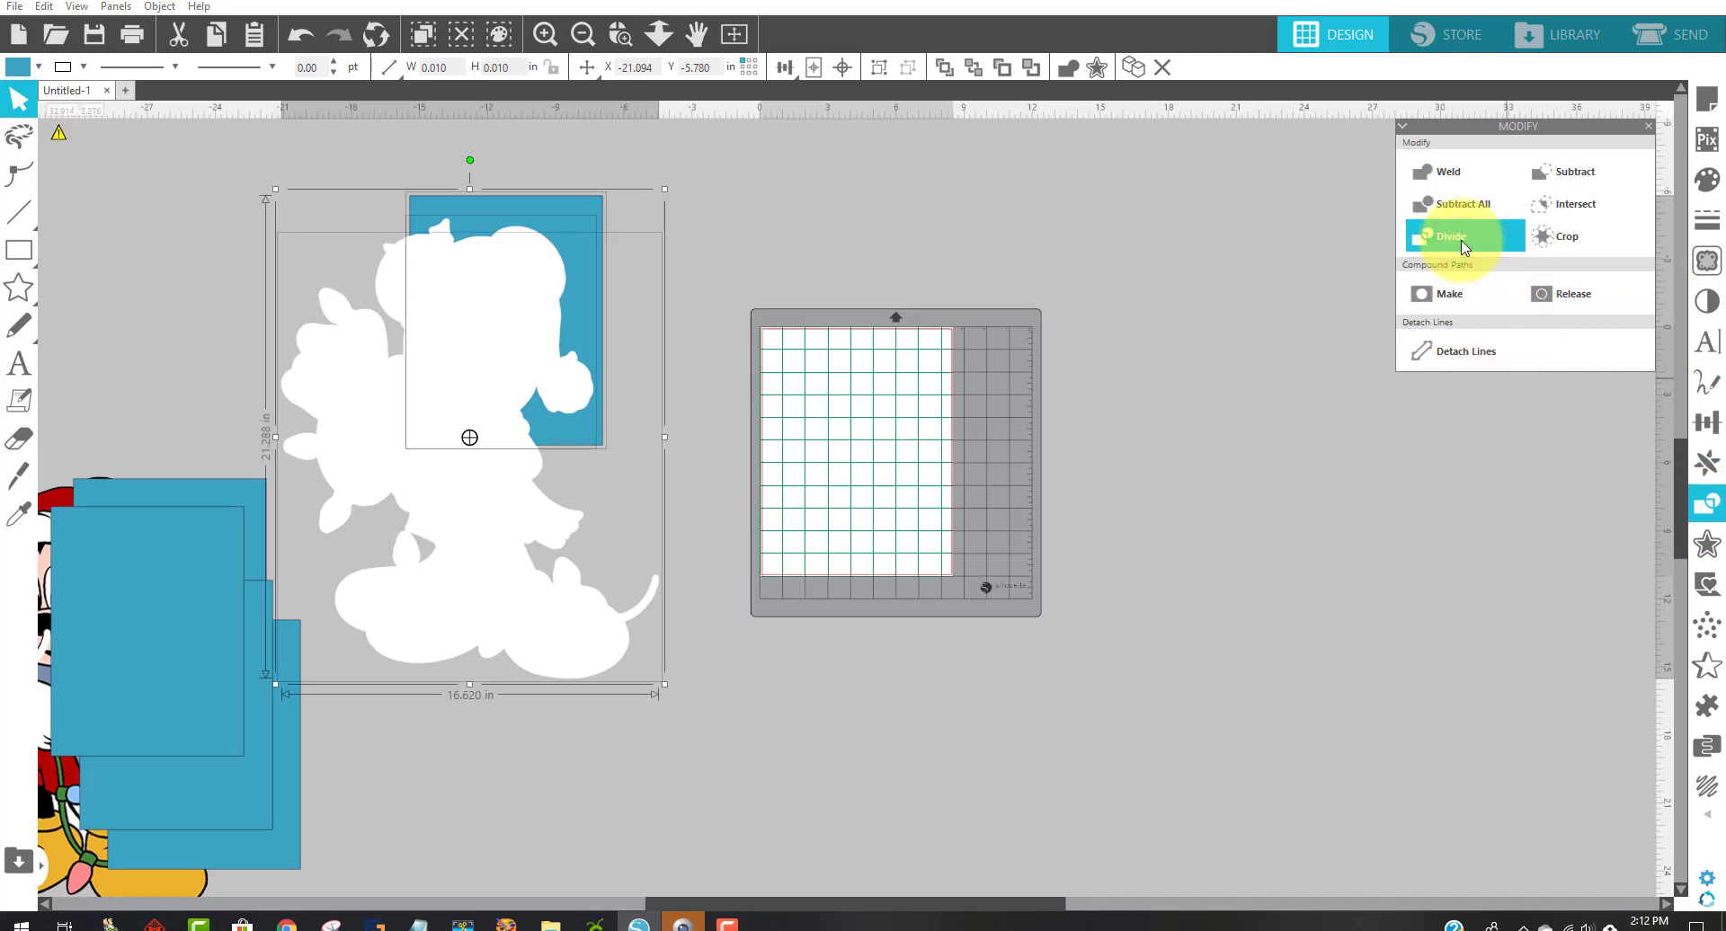
pyautogui.click(976, 196)
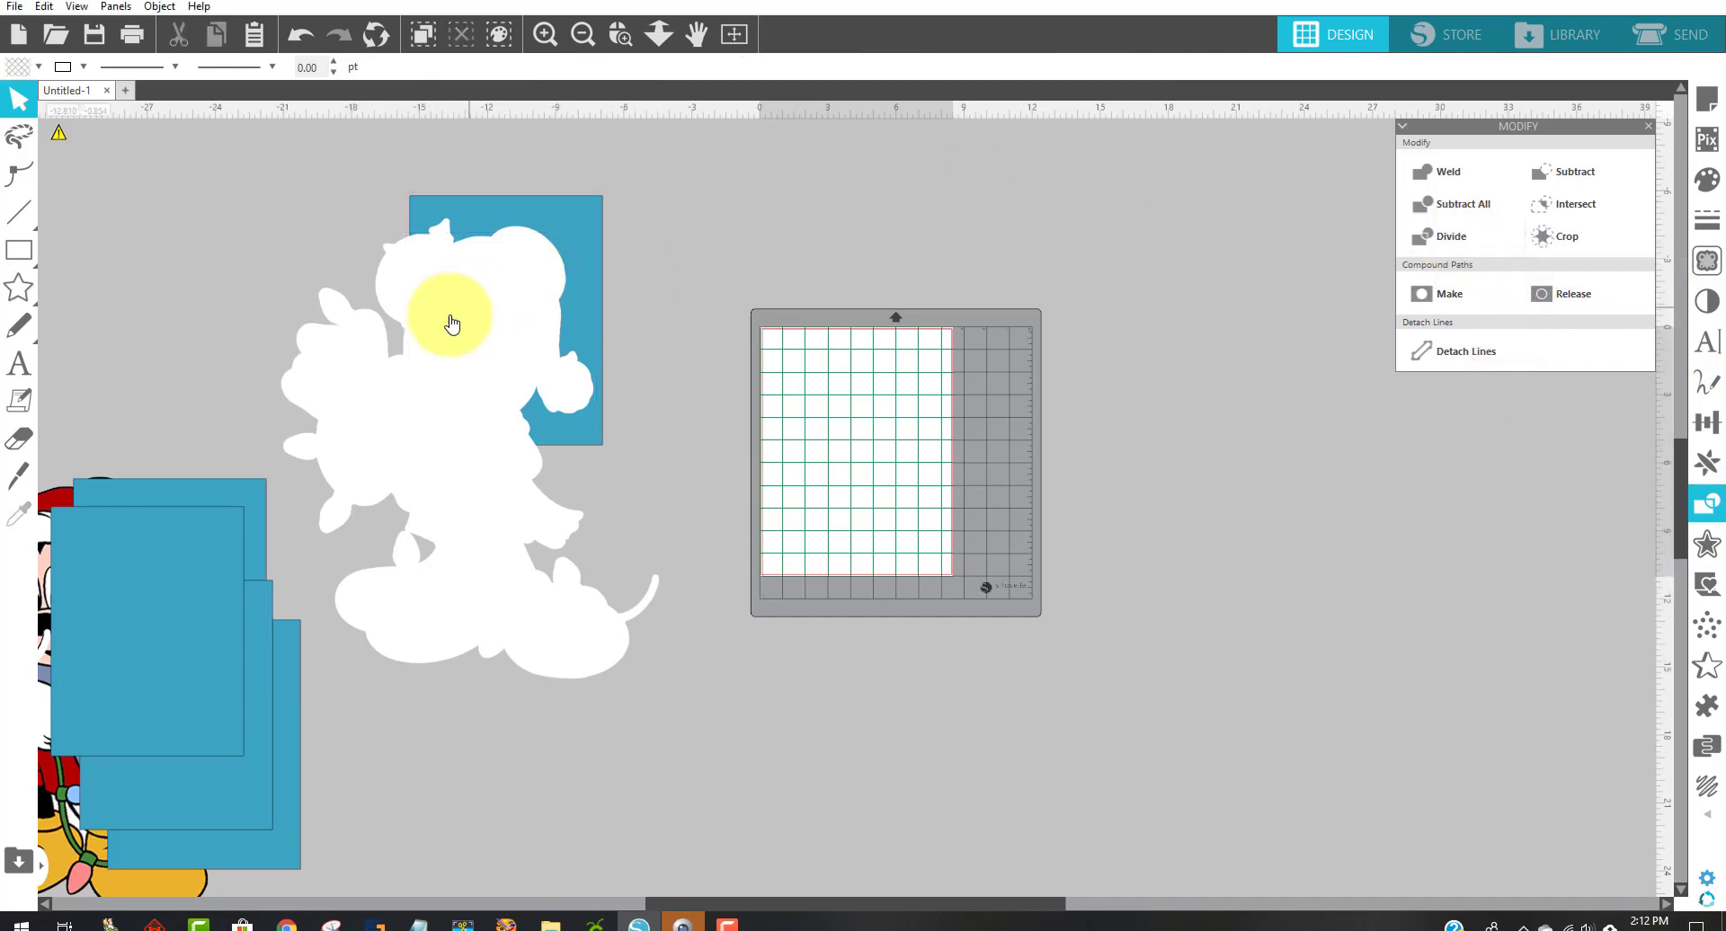
# - Move the cut head piece to the right of the page and delete the blue rectangle's leftover
pyautogui.moveTo(470, 336); pyautogui.dragTo(1203, 452)
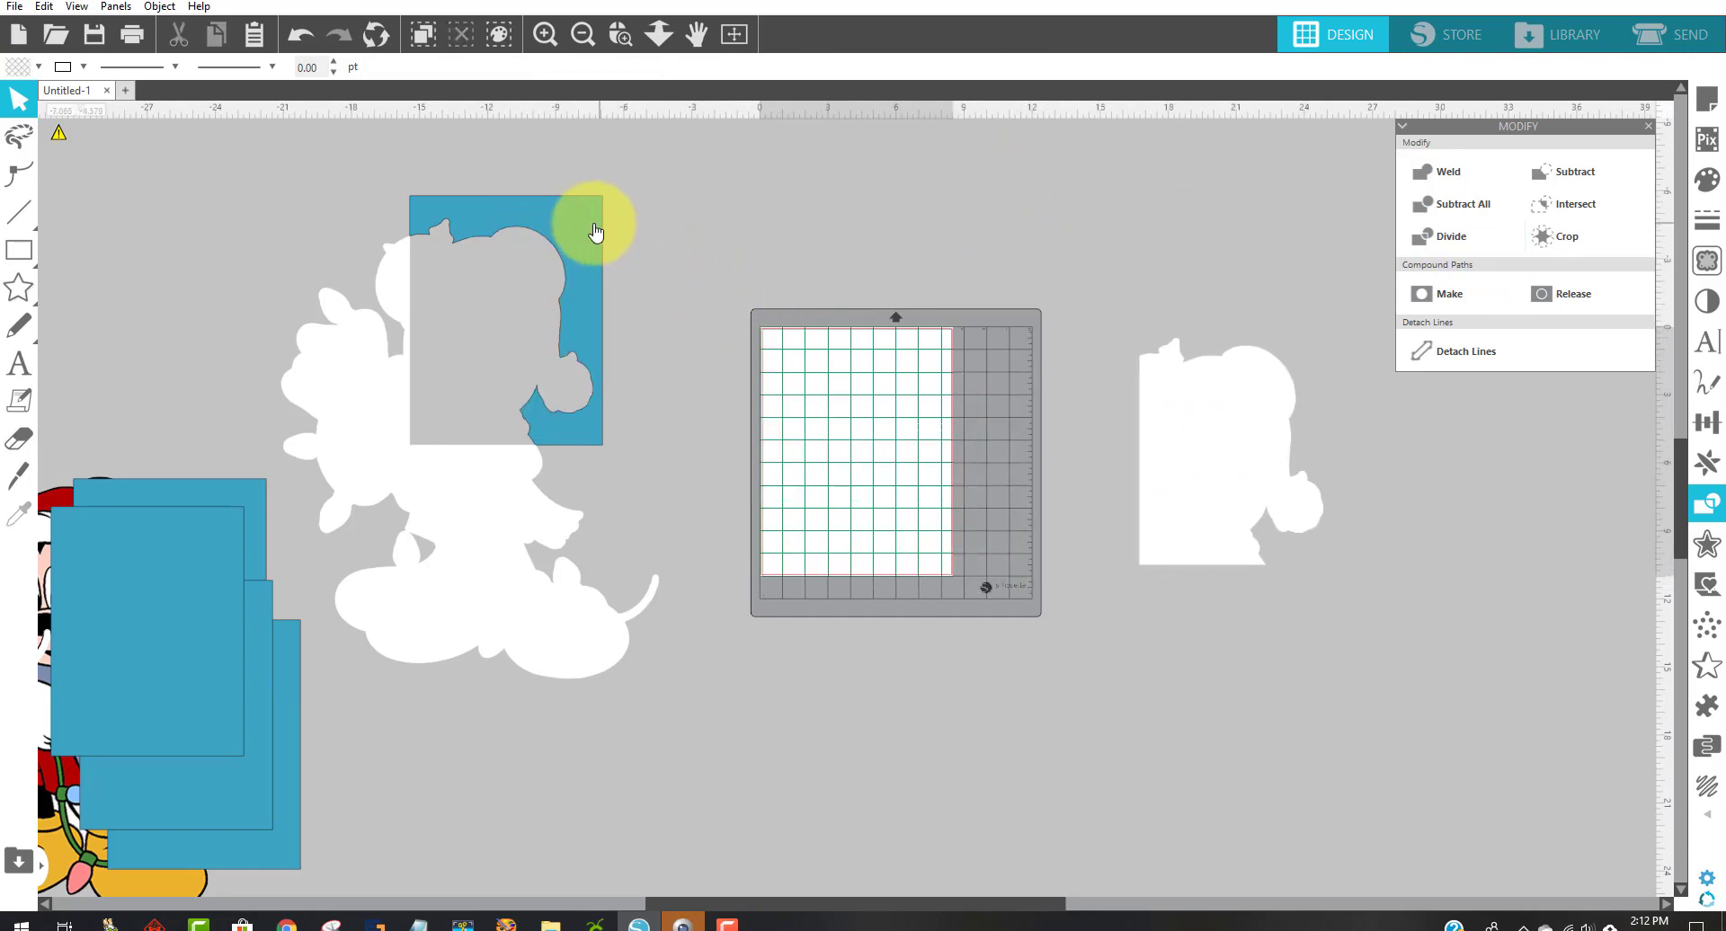
pyautogui.moveTo(597, 220); pyautogui.dragTo(670, 216)
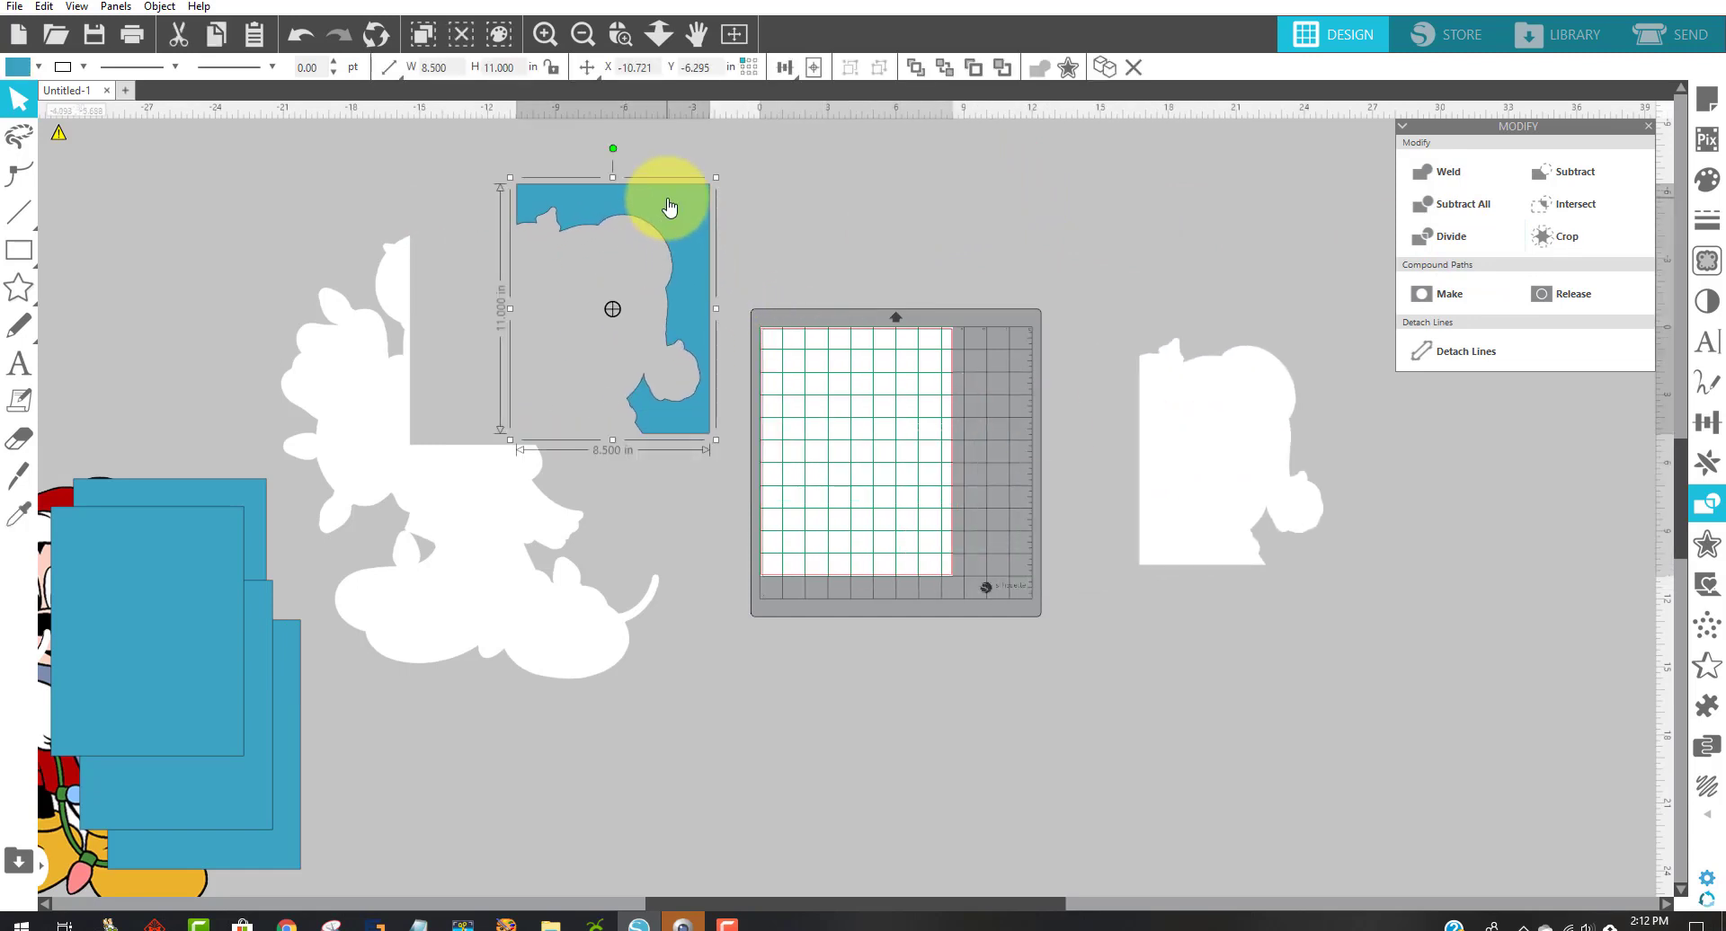
pyautogui.press('Delete')
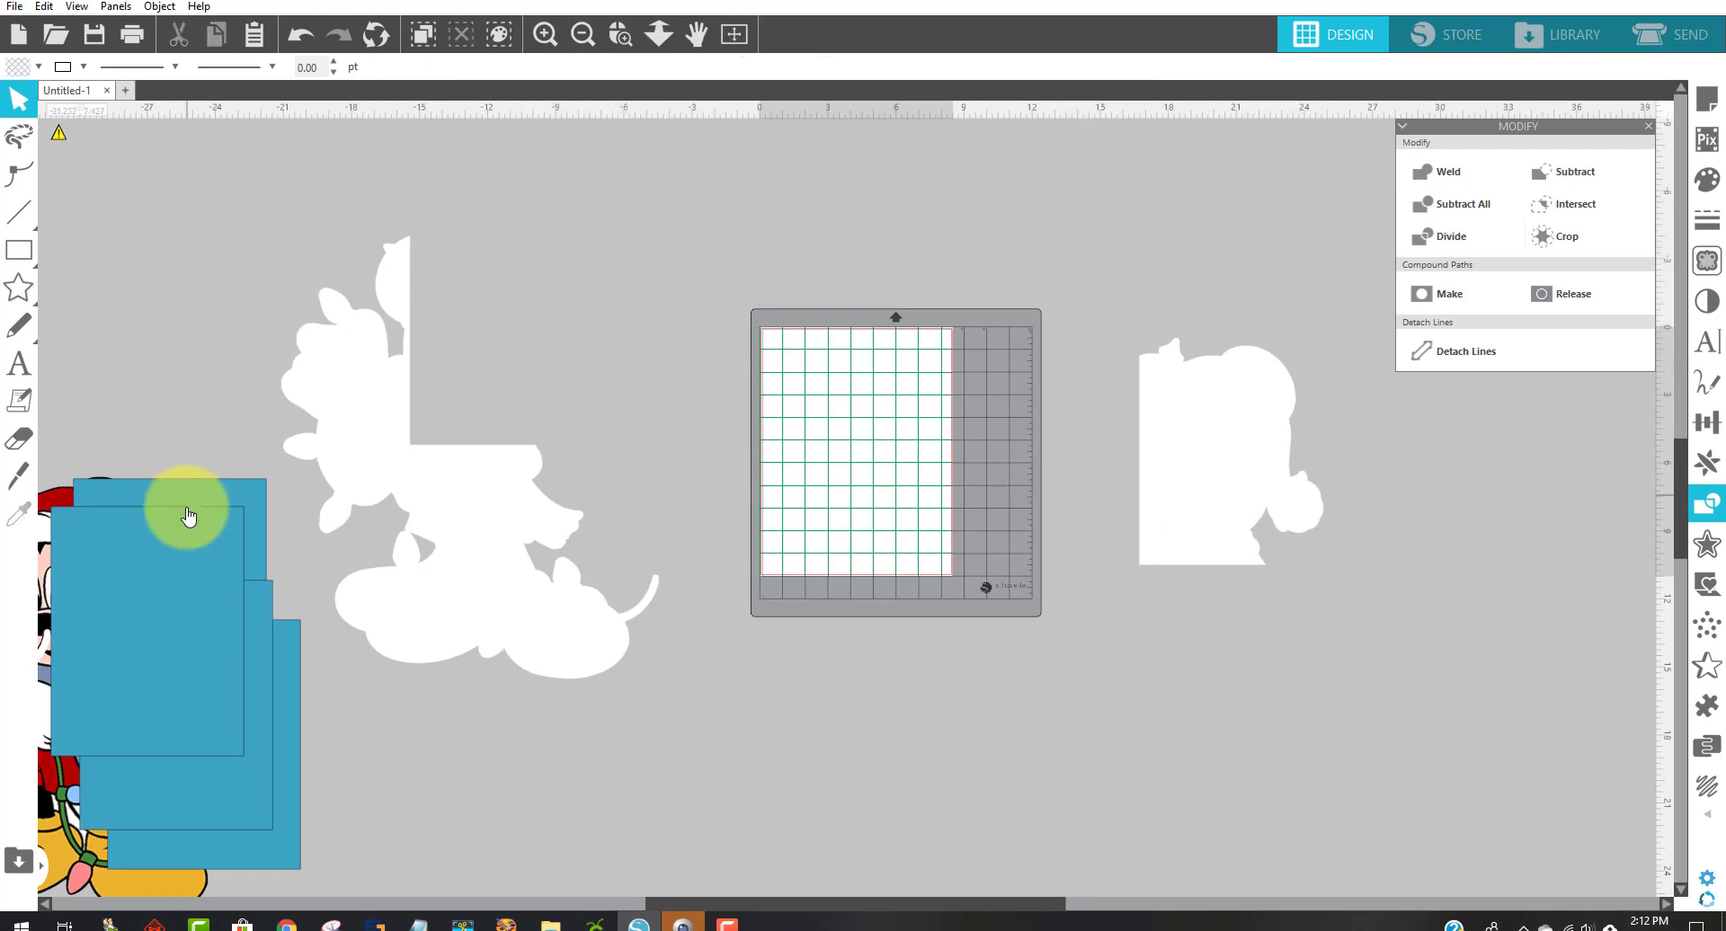
# - Place another blue rectangle behind the silhouette's remaining upper-left section and shift one spare rectangle farther left
pyautogui.moveTo(209, 553); pyautogui.dragTo(411, 307)
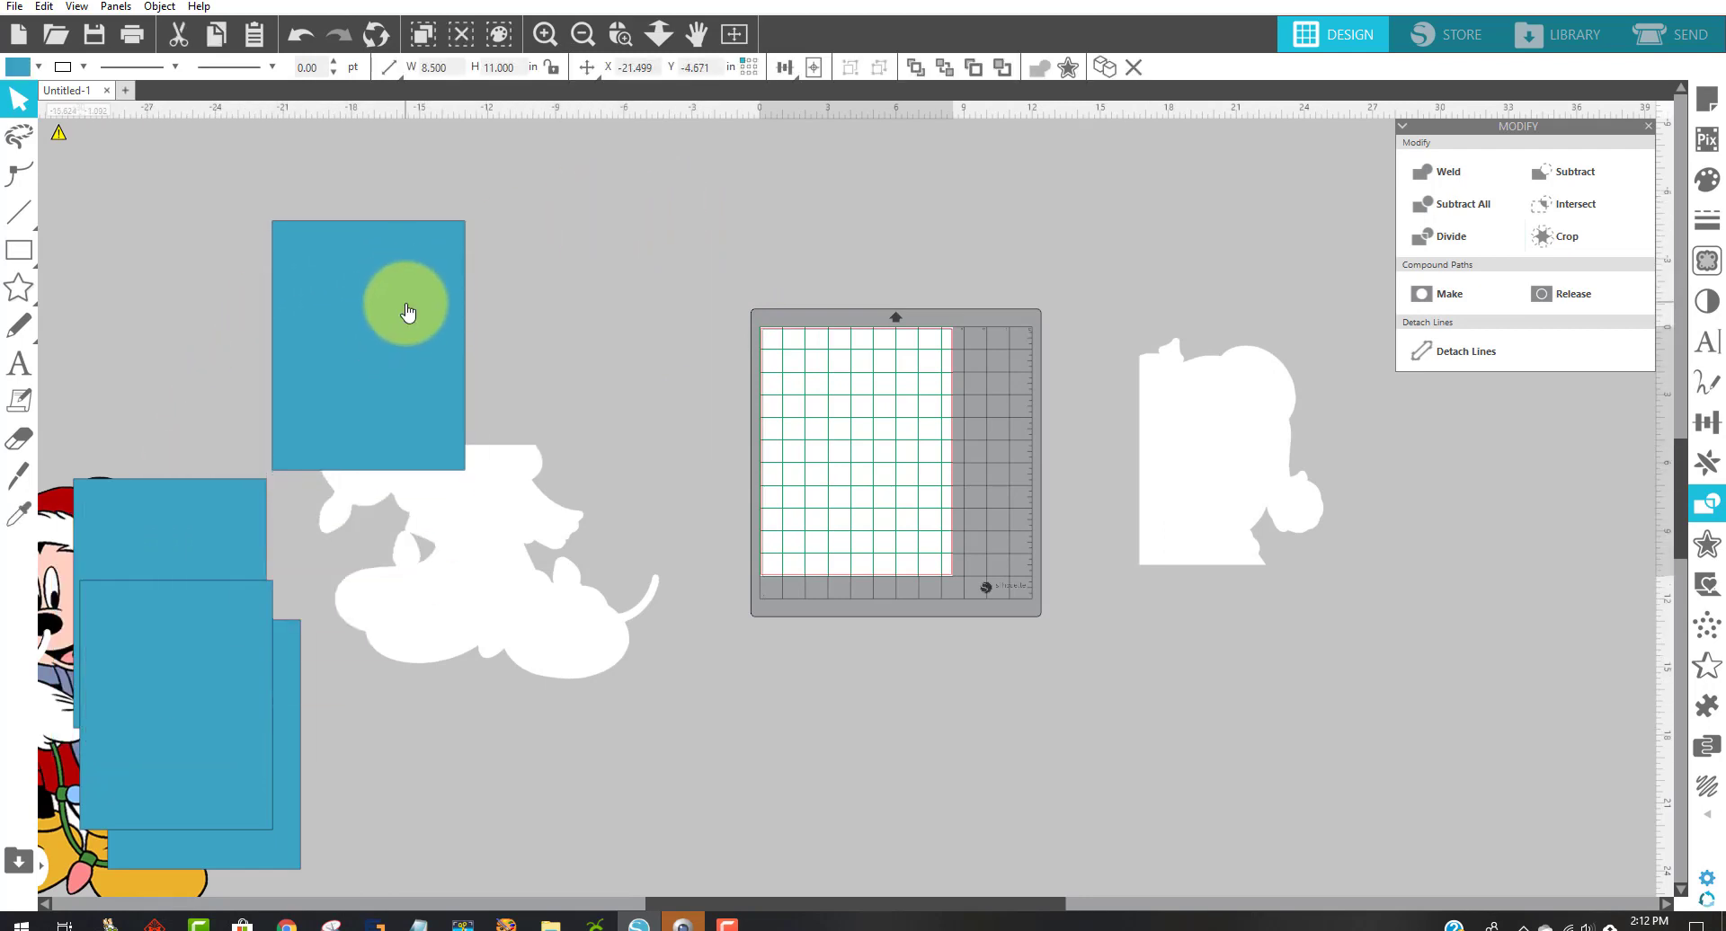
pyautogui.rightClick(408, 308)
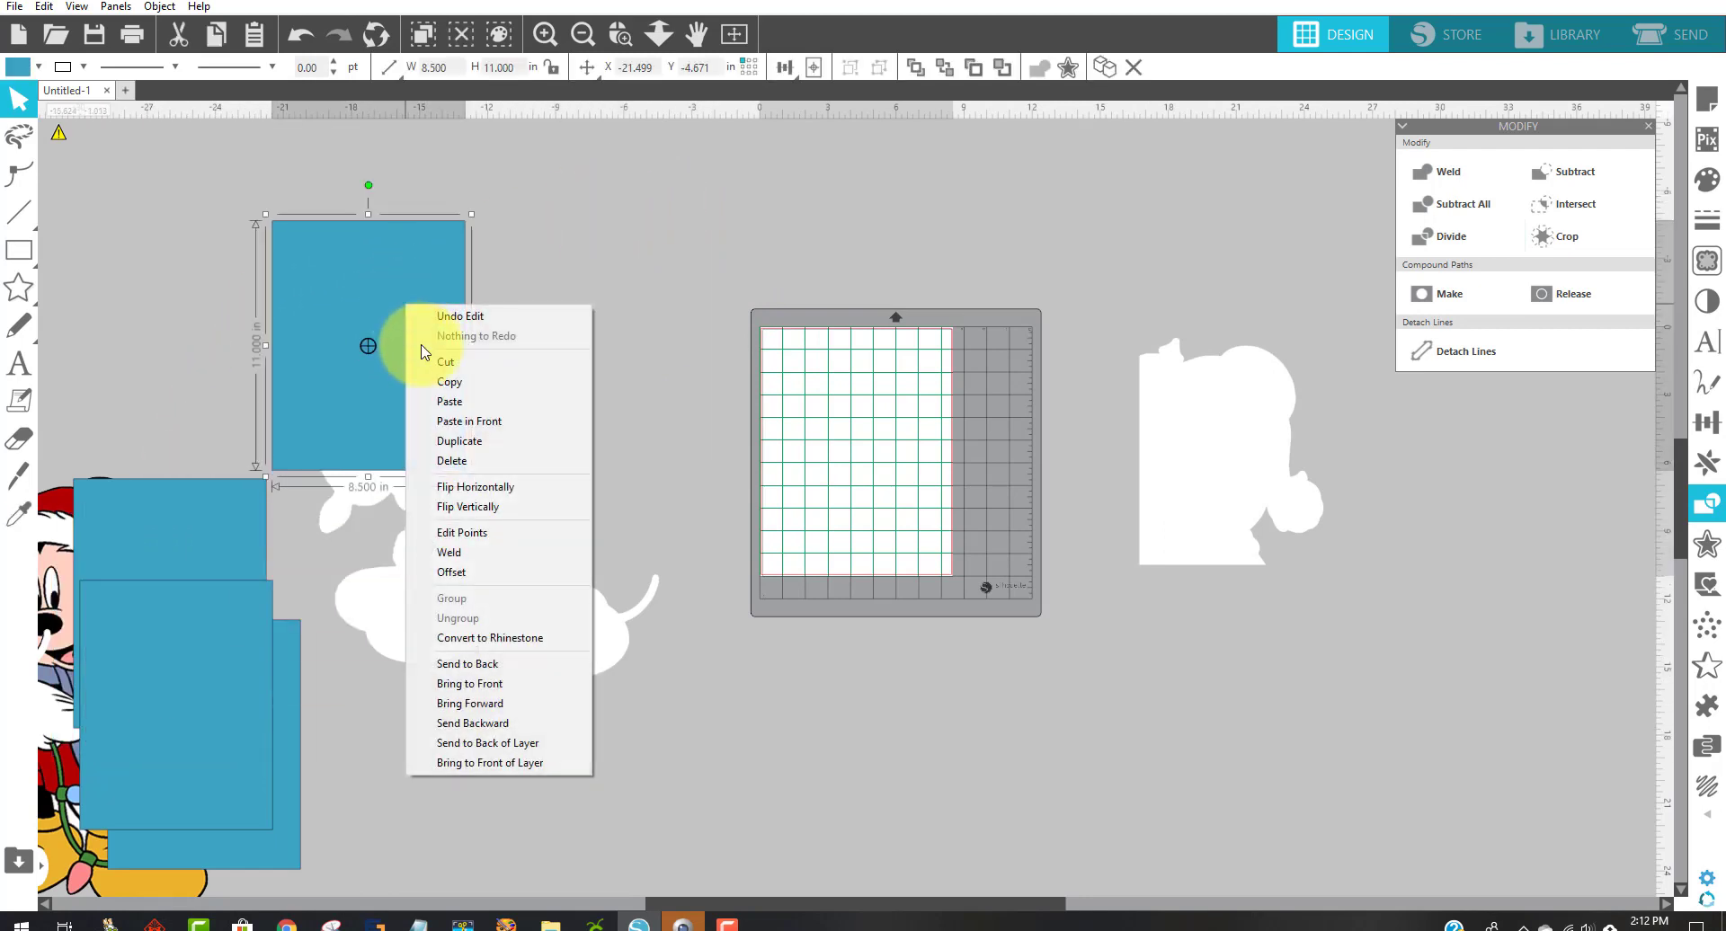
pyautogui.click(503, 663)
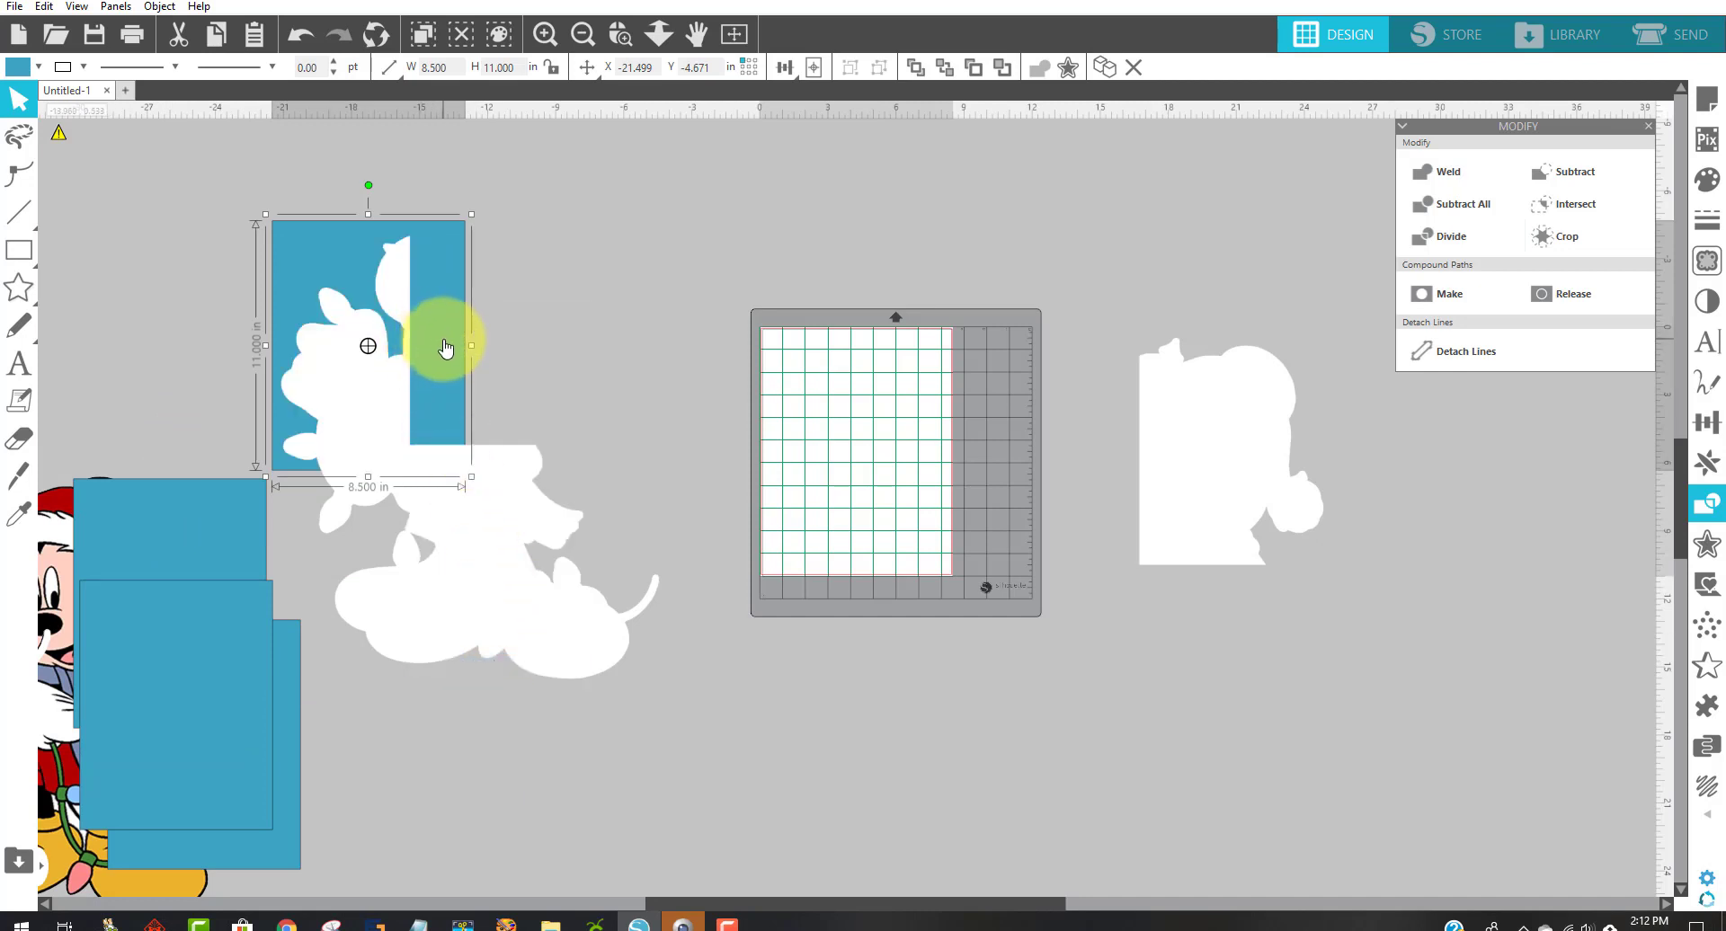
pyautogui.moveTo(446, 346); pyautogui.dragTo(440, 336)
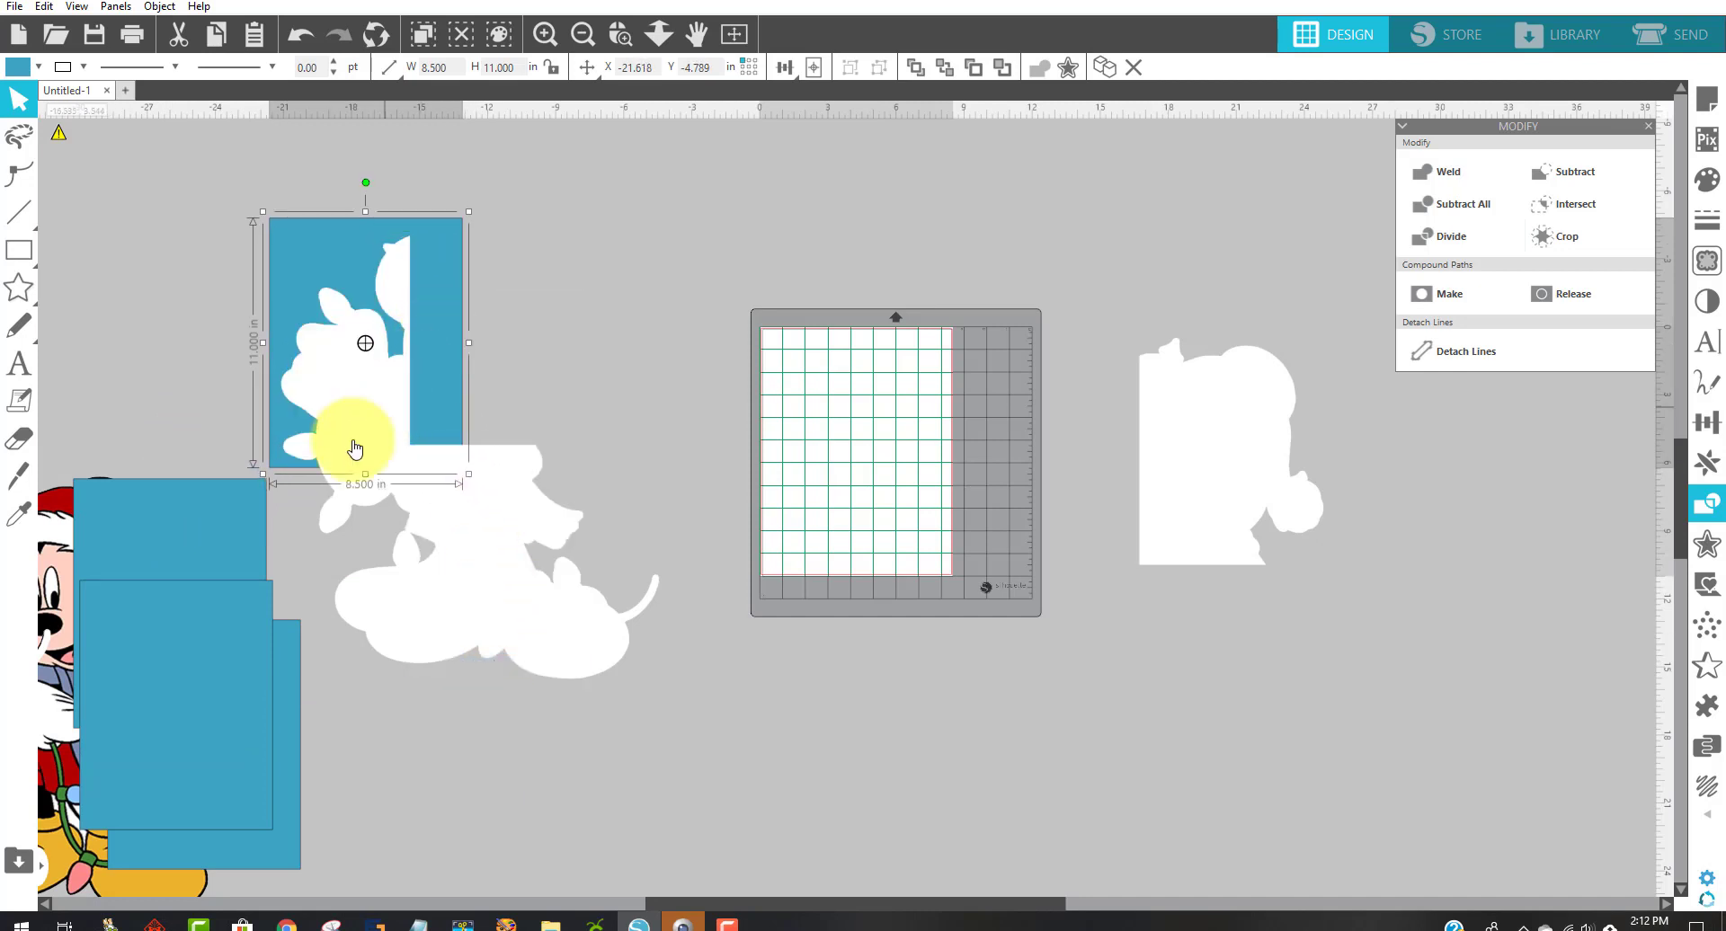
pyautogui.moveTo(224, 501); pyautogui.dragTo(175, 498)
# - Divide the remaining silhouette with the blue rectangle behind its upper-left section
pyautogui.click(568, 438)
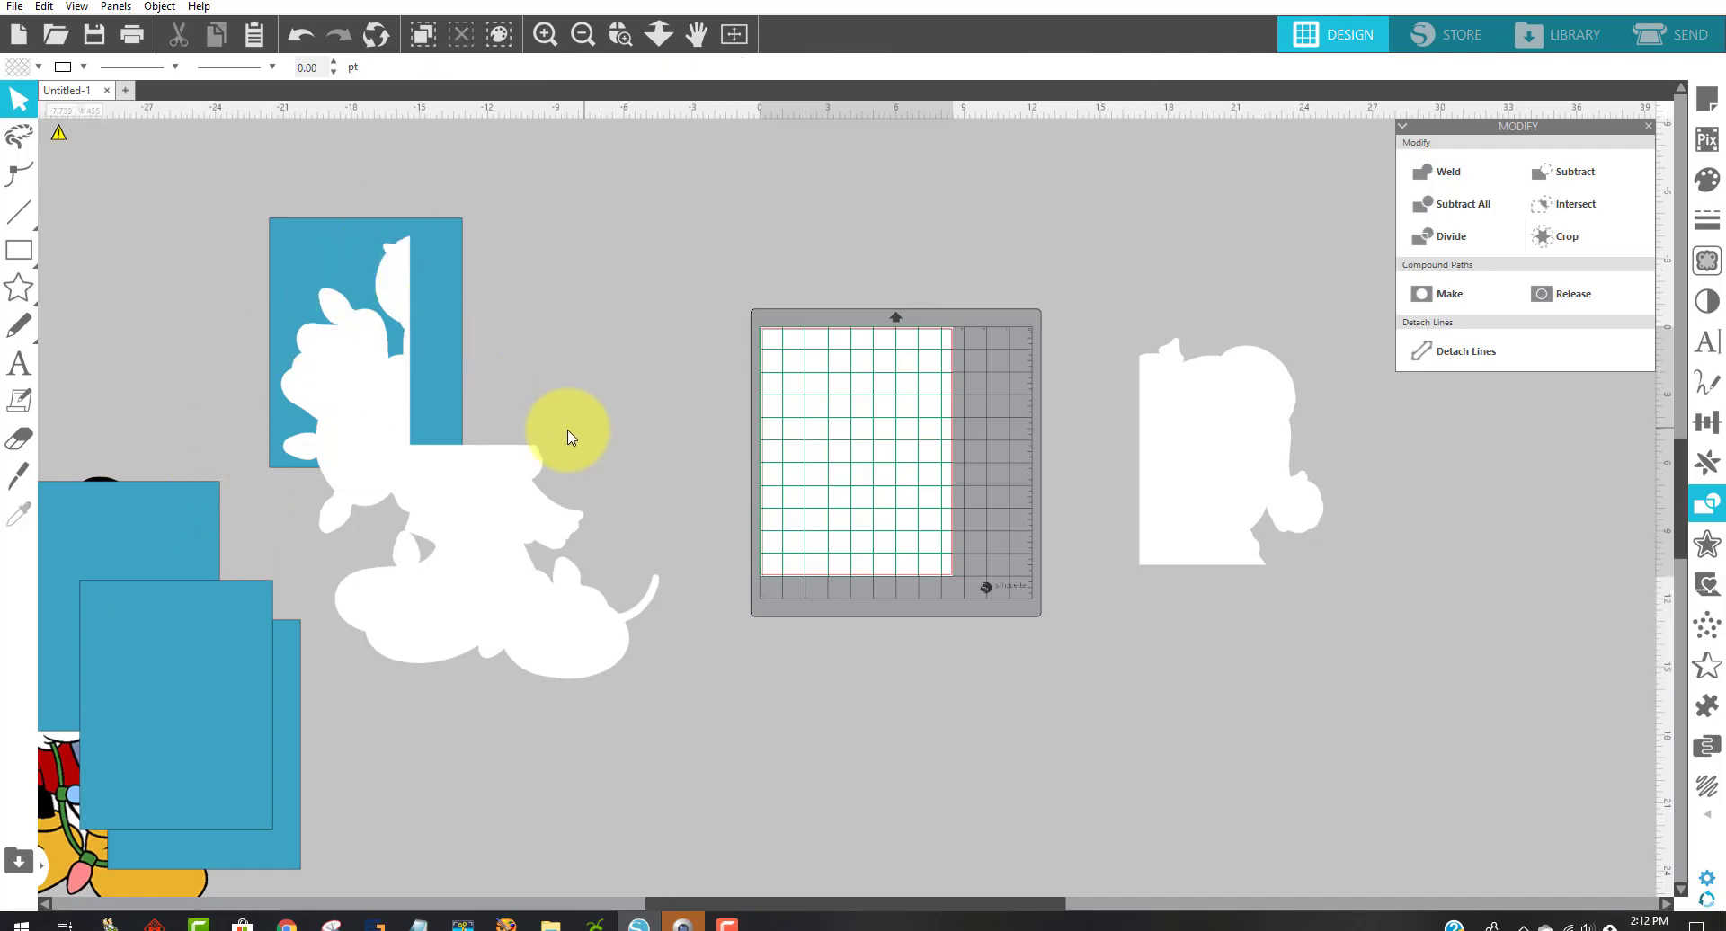
pyautogui.click(520, 450)
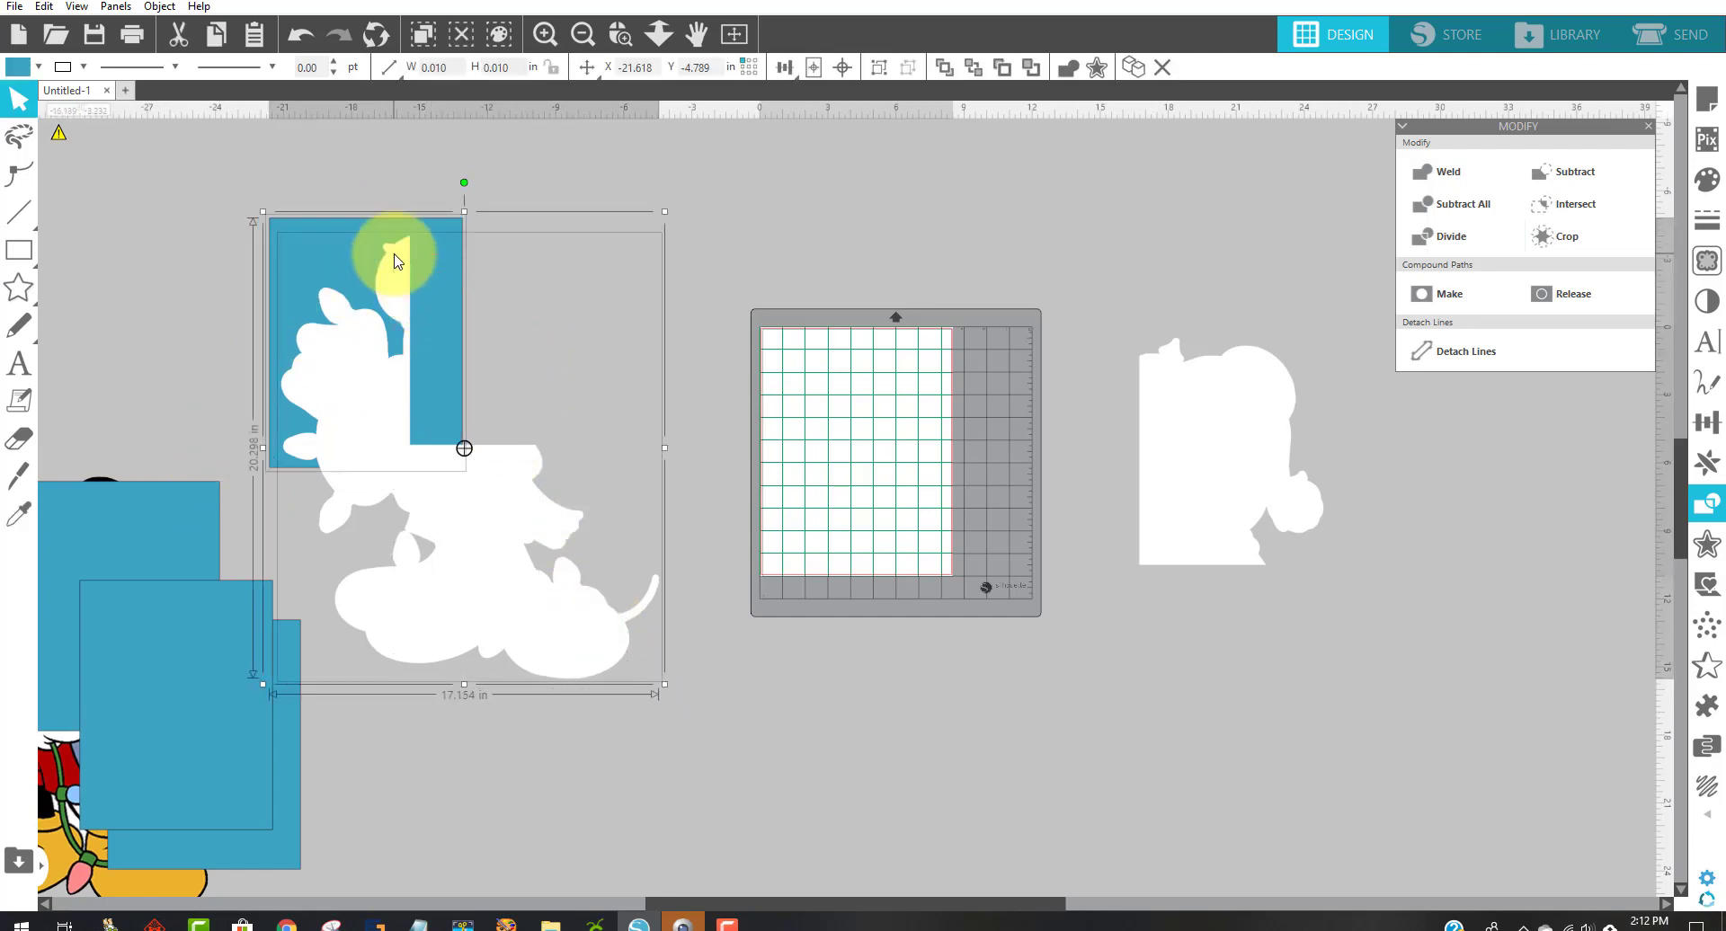
pyautogui.click(1438, 236)
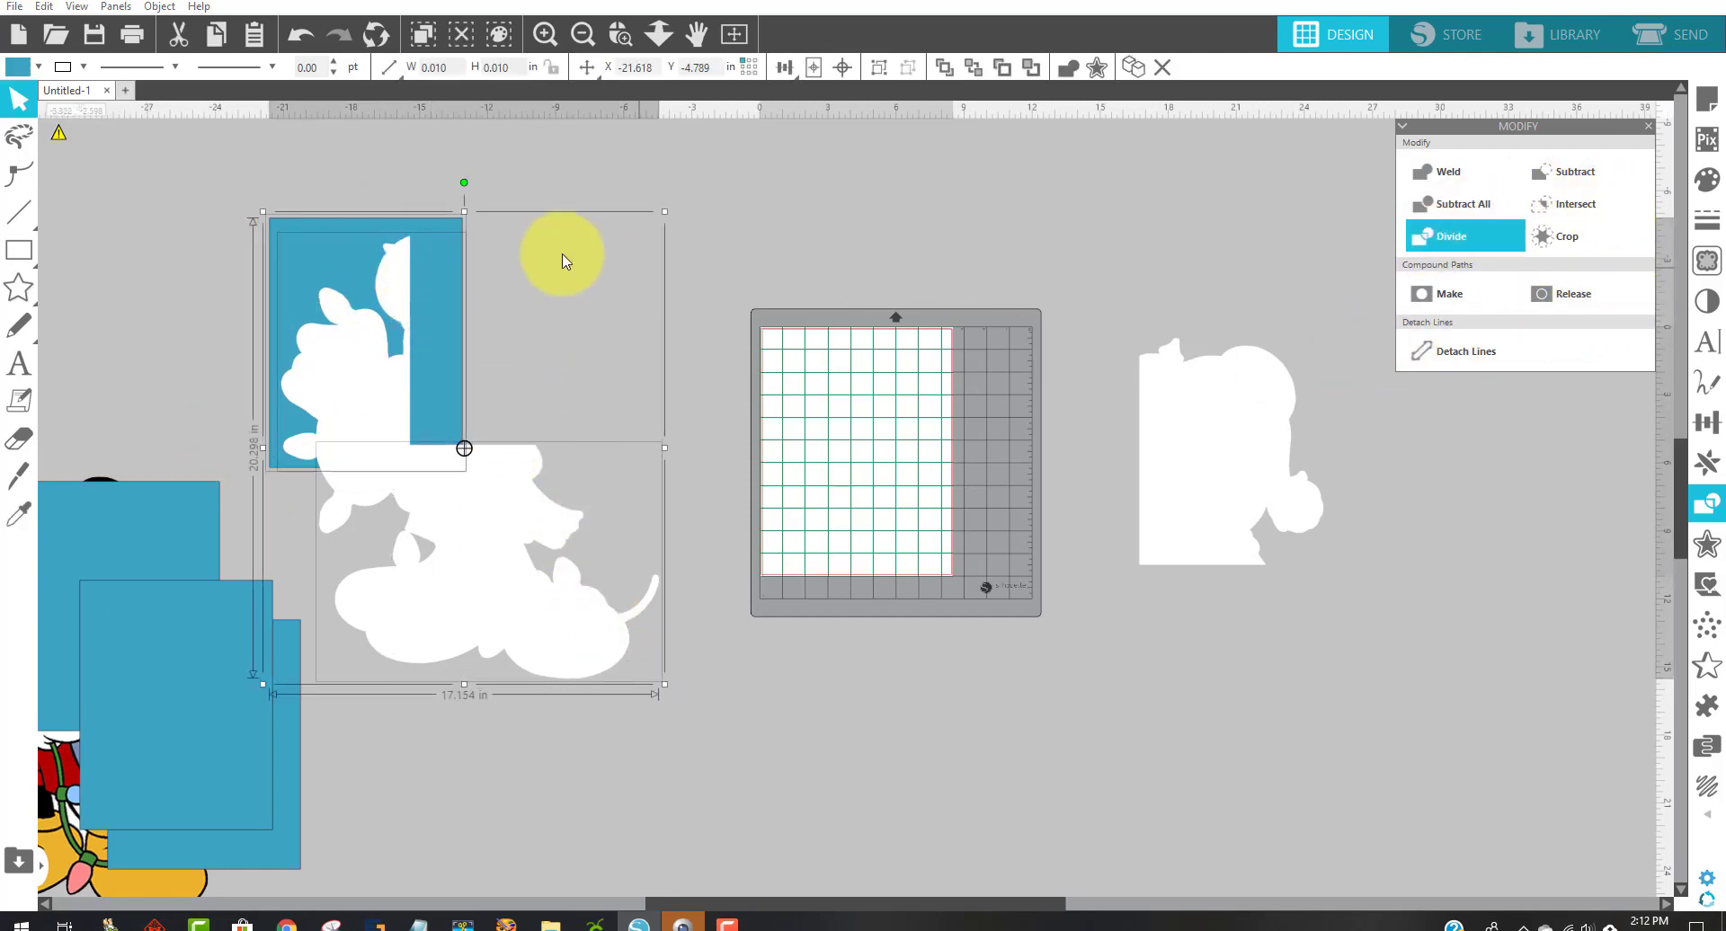
pyautogui.click(202, 205)
# - Move the cut upper-left piece beside the head piece and delete the blue leftovers of that rectangle
pyautogui.click(377, 351)
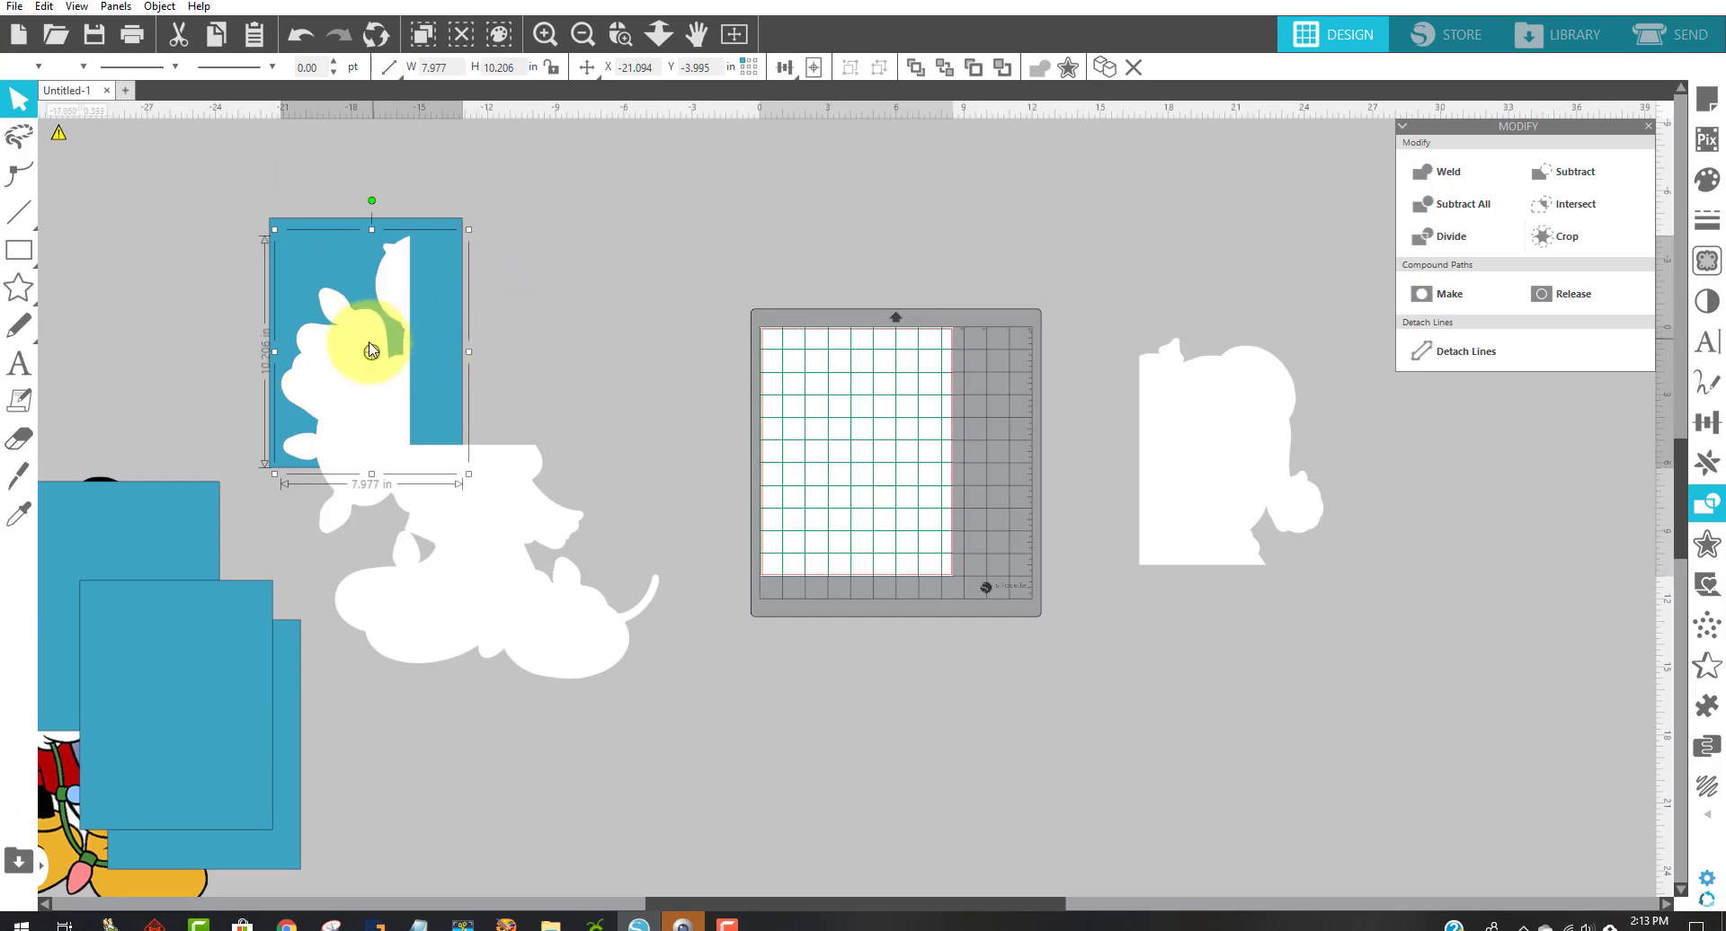
pyautogui.moveTo(359, 392); pyautogui.dragTo(1105, 358)
pyautogui.moveTo(449, 364); pyautogui.dragTo(493, 312)
pyautogui.press('Delete')
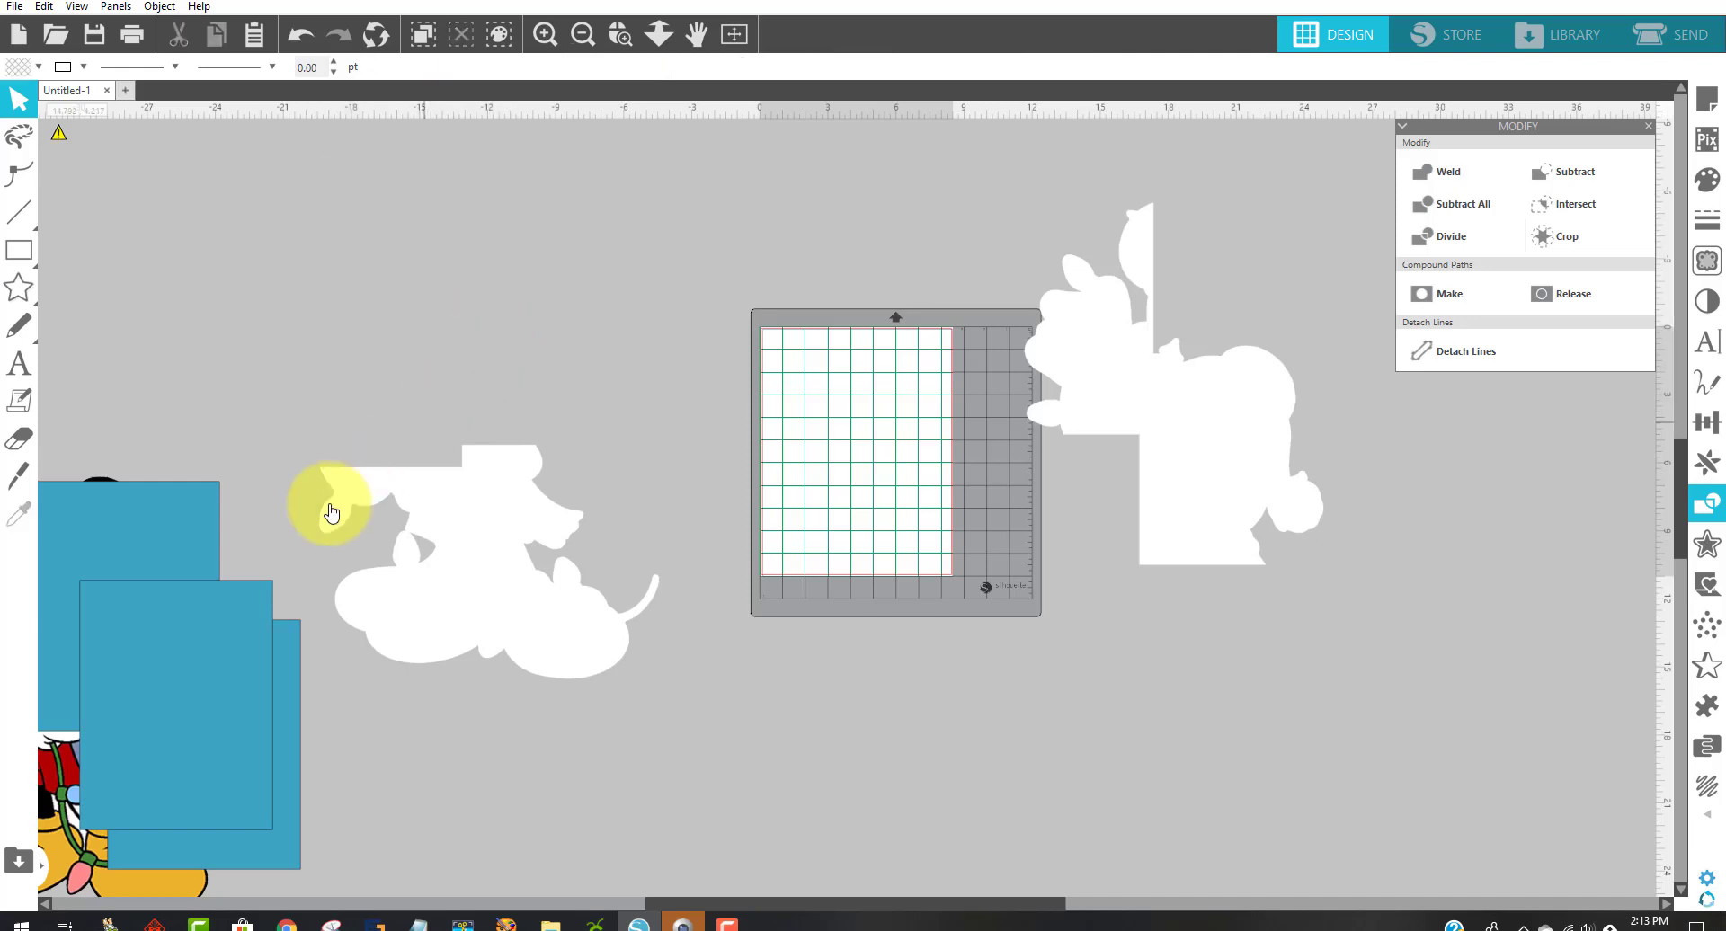
# - Place another blue rectangle behind the lower-left section of the remaining silhouette, covering the left shoe
pyautogui.moveTo(240, 613); pyautogui.dragTo(642, 475)
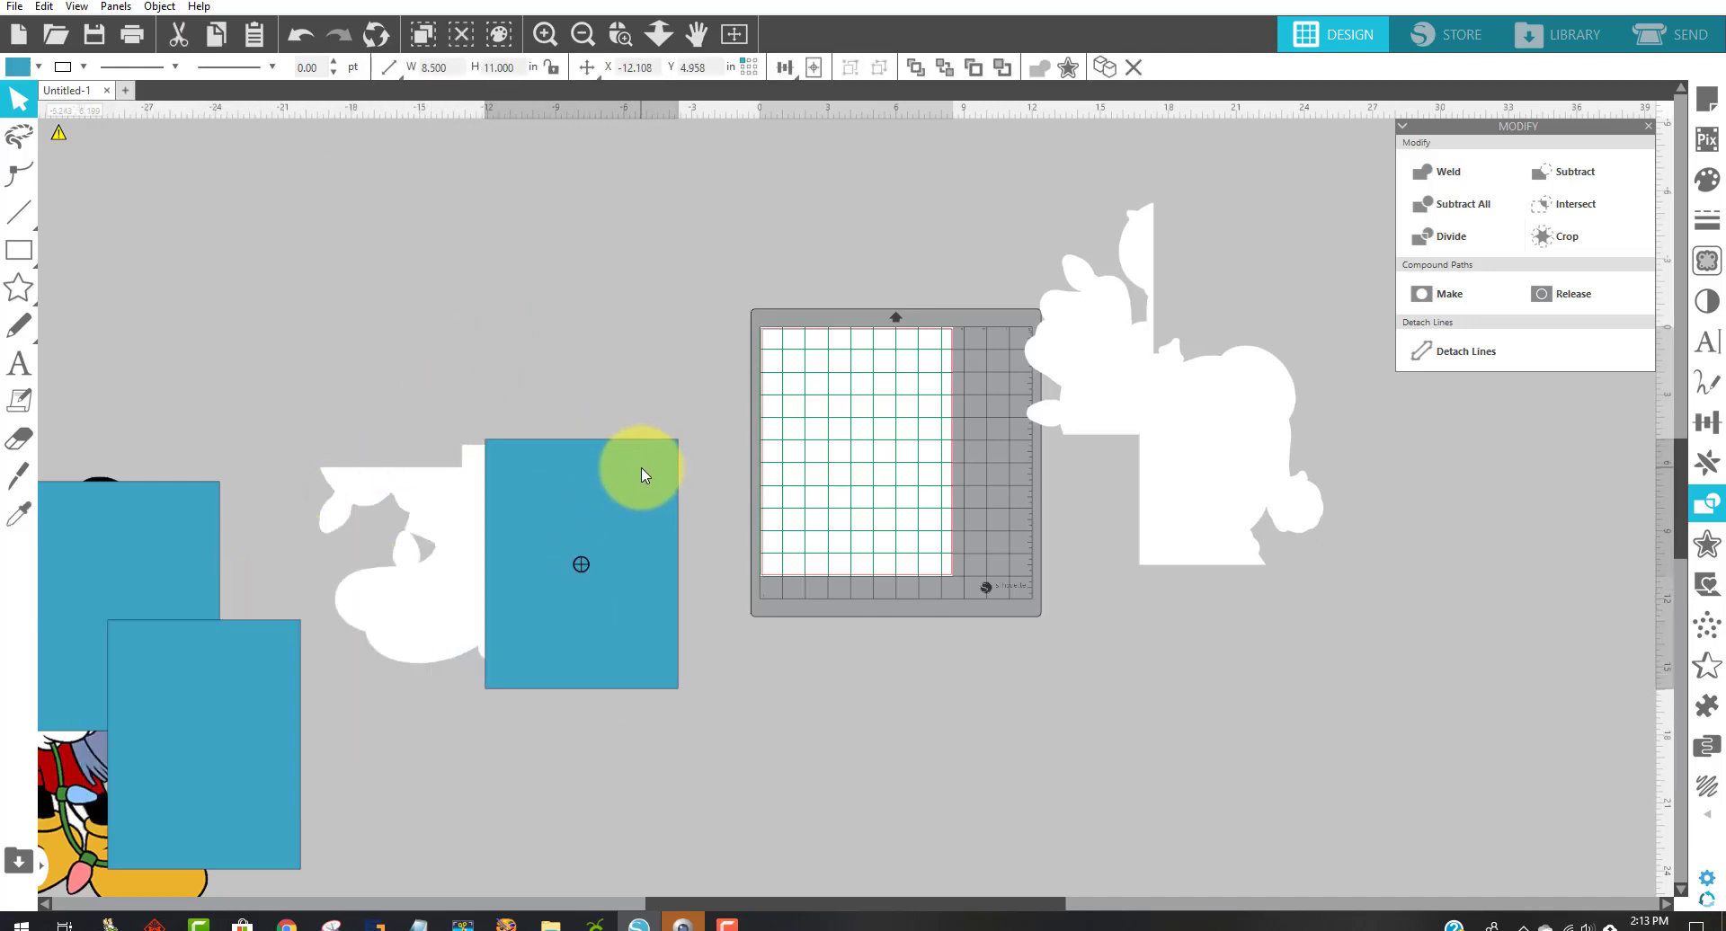
pyautogui.rightClick(641, 474)
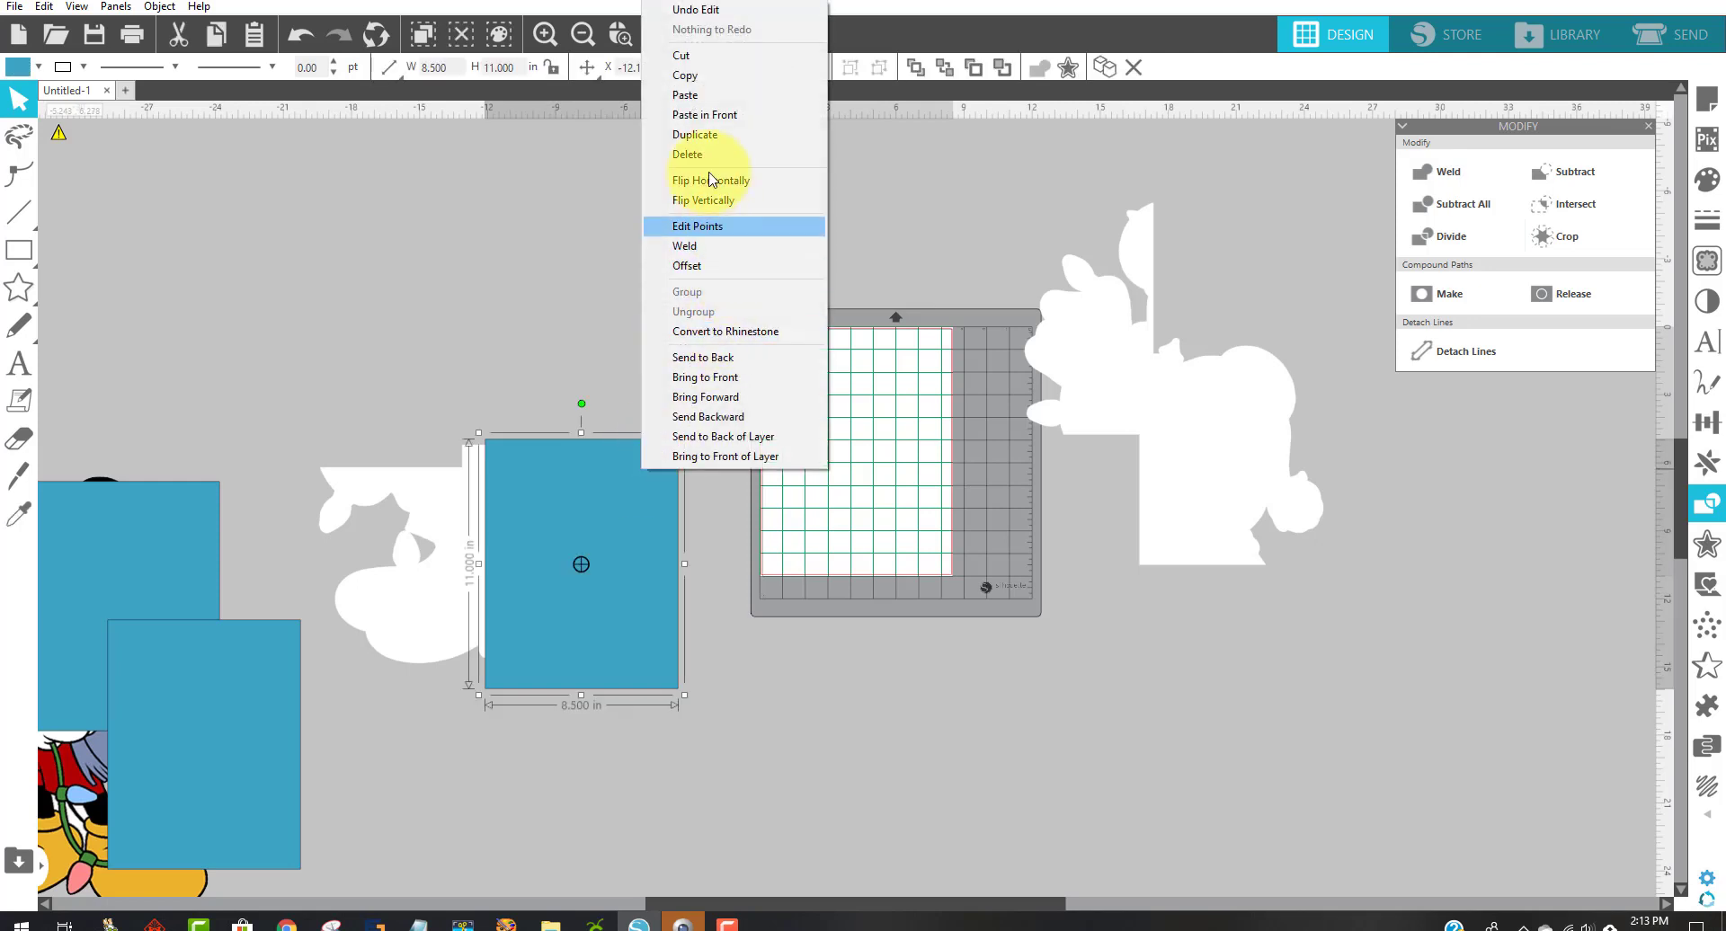
pyautogui.click(710, 358)
pyautogui.moveTo(617, 505); pyautogui.dragTo(452, 502)
# - Divide the remaining silhouette with that rectangle and move the cut lower-left piece above it
pyautogui.moveTo(531, 751); pyautogui.dragTo(416, 446)
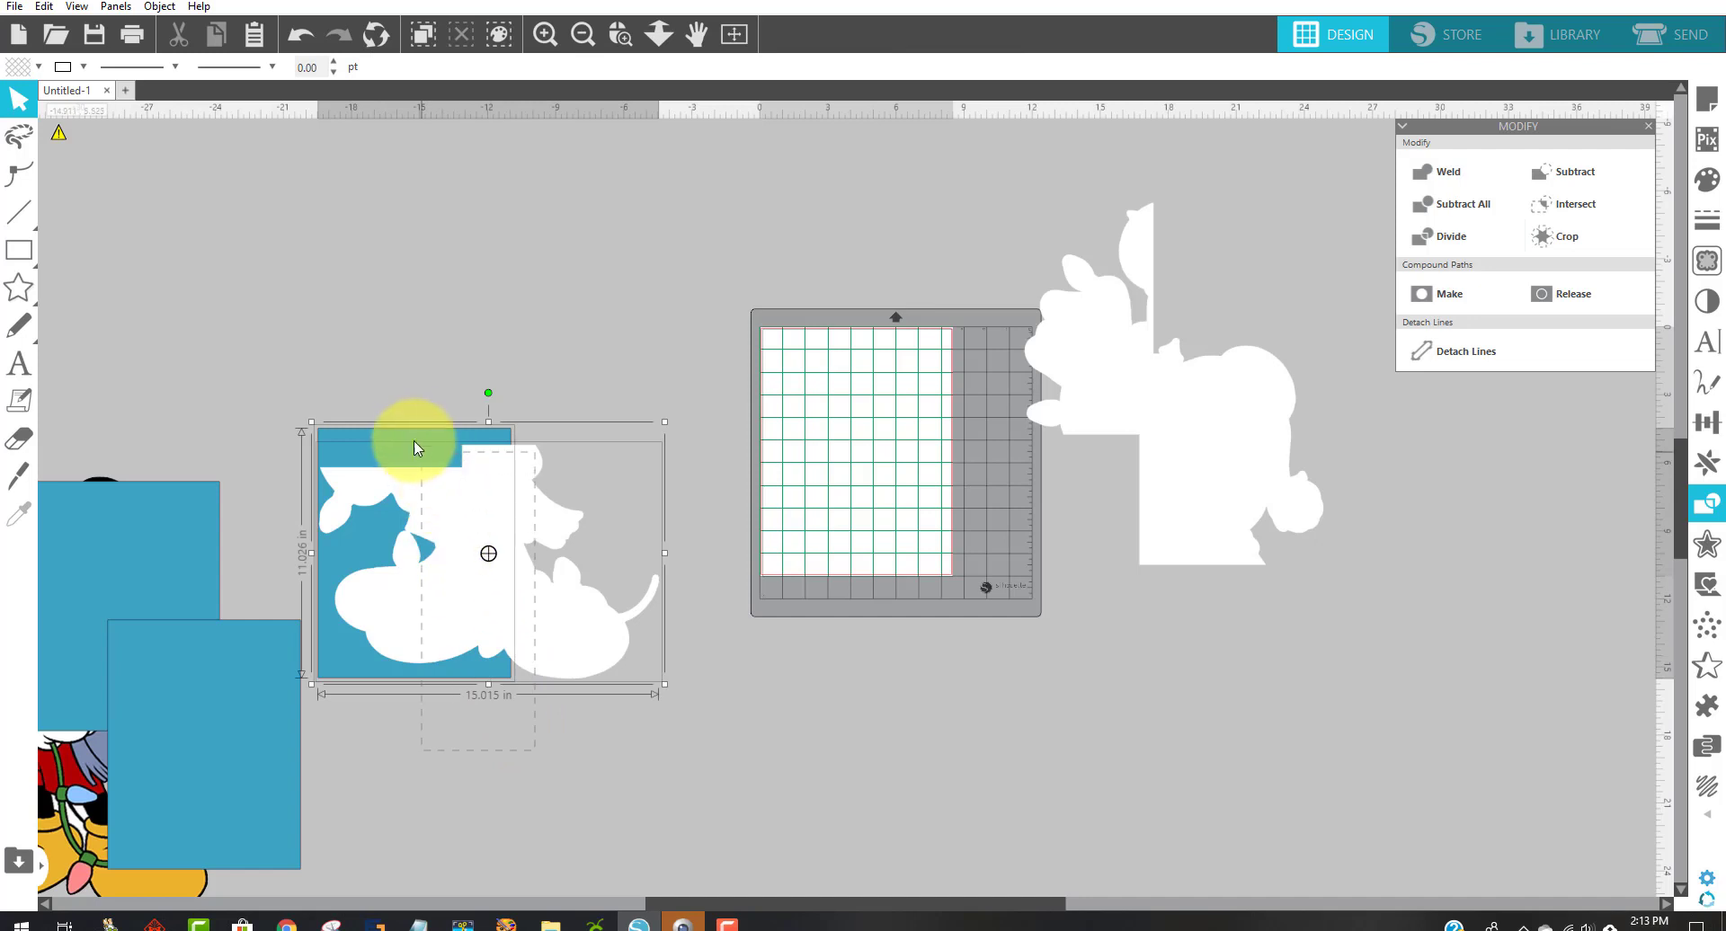
pyautogui.click(1443, 237)
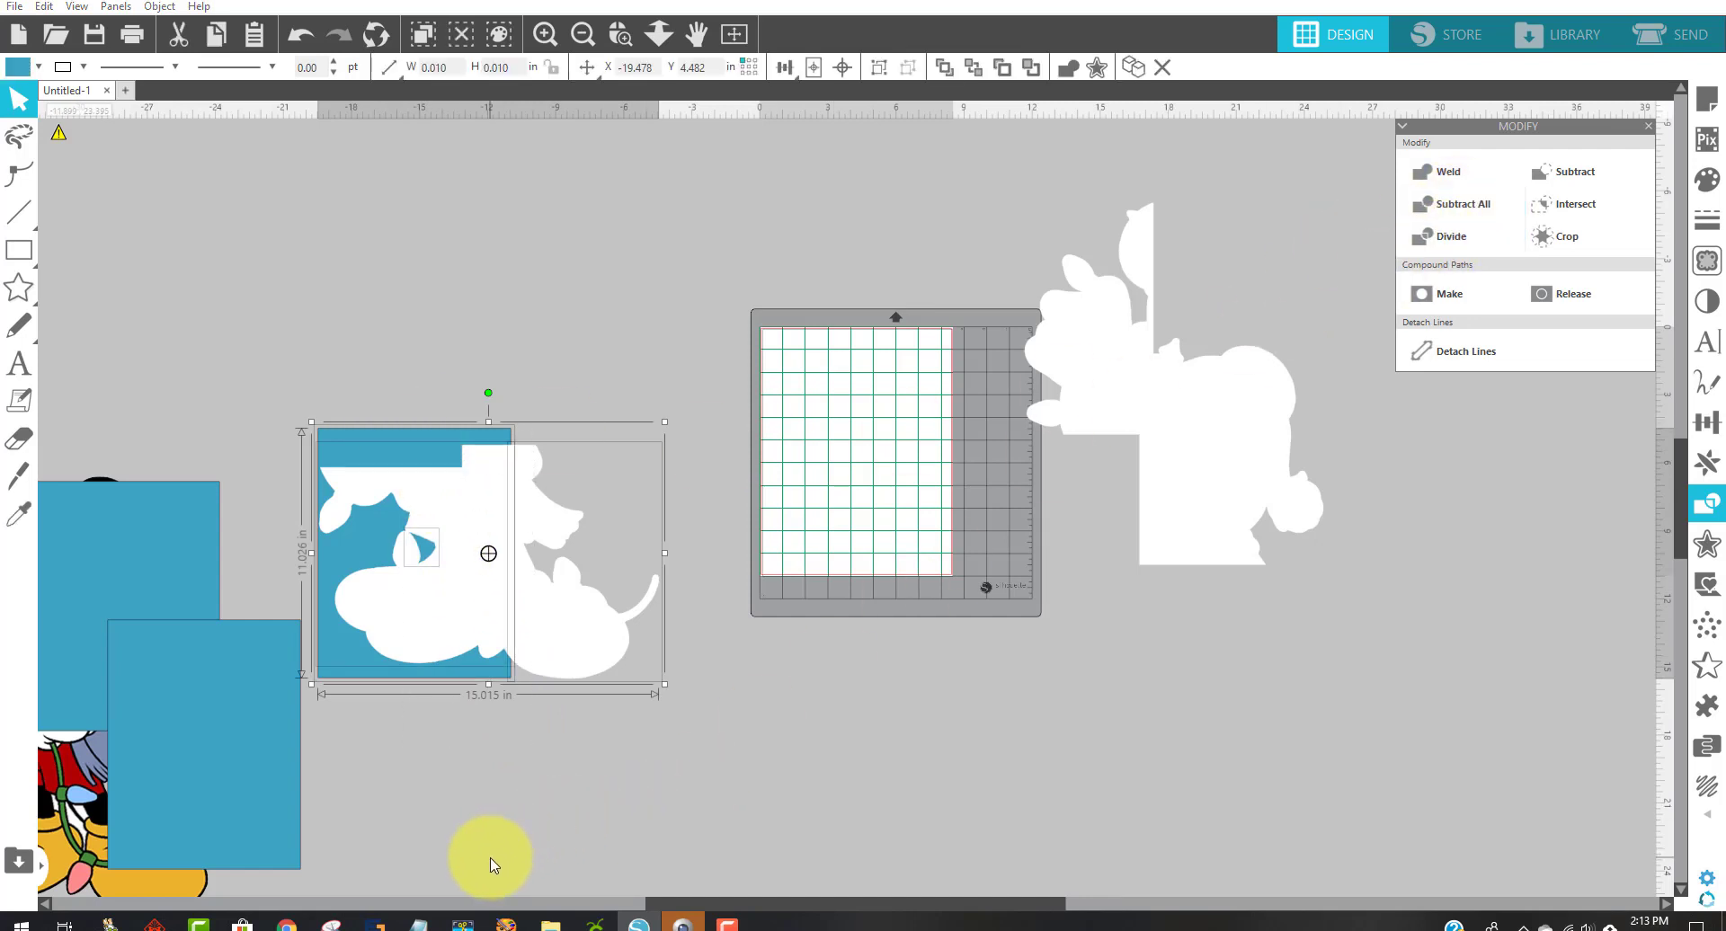
pyautogui.moveTo(462, 660); pyautogui.dragTo(585, 364)
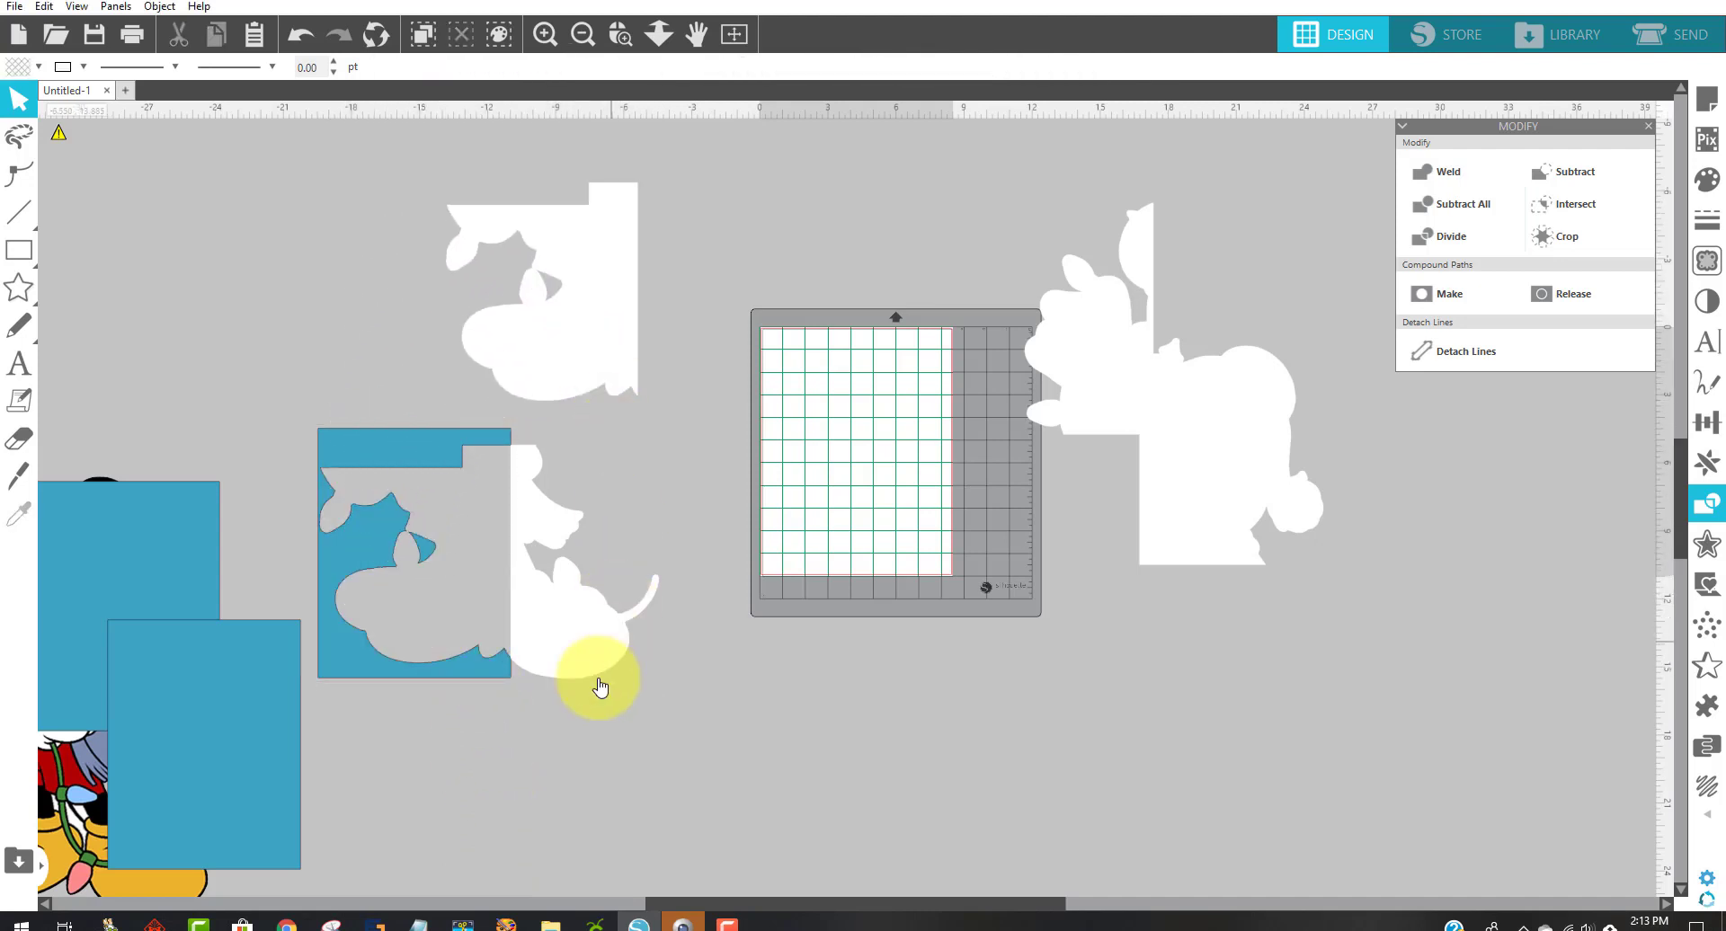
# - Release the lower-left piece's compound path and weld its parts to fill the inner gap
pyautogui.click(541, 292)
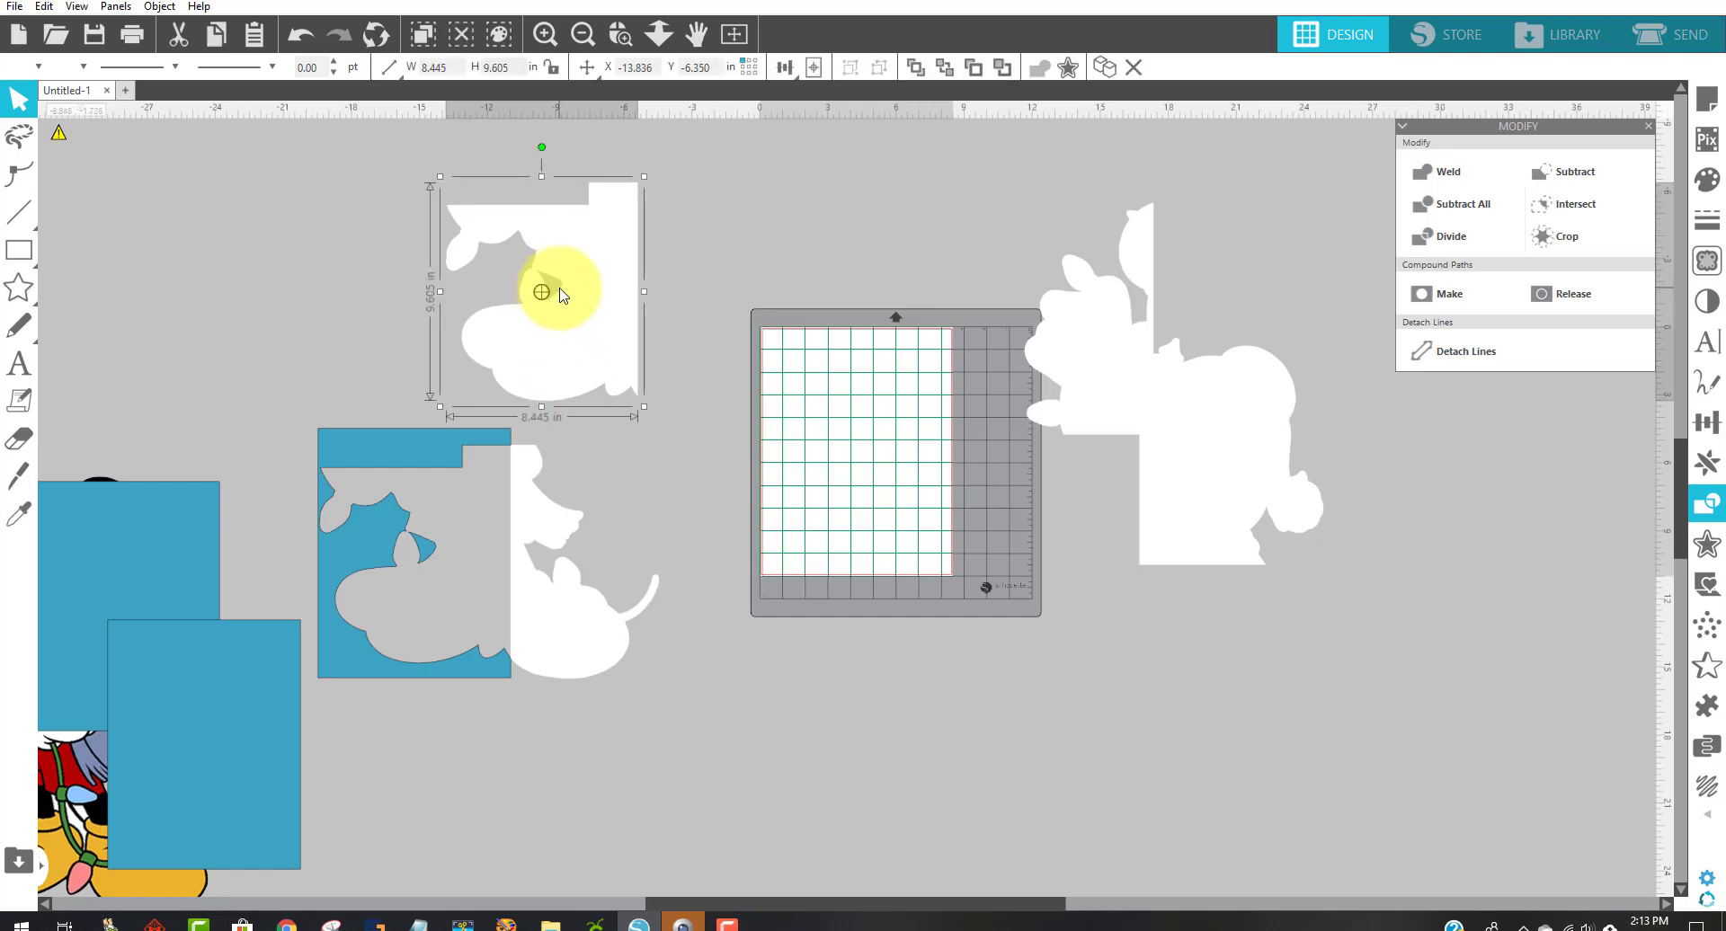
pyautogui.rightClick(563, 293)
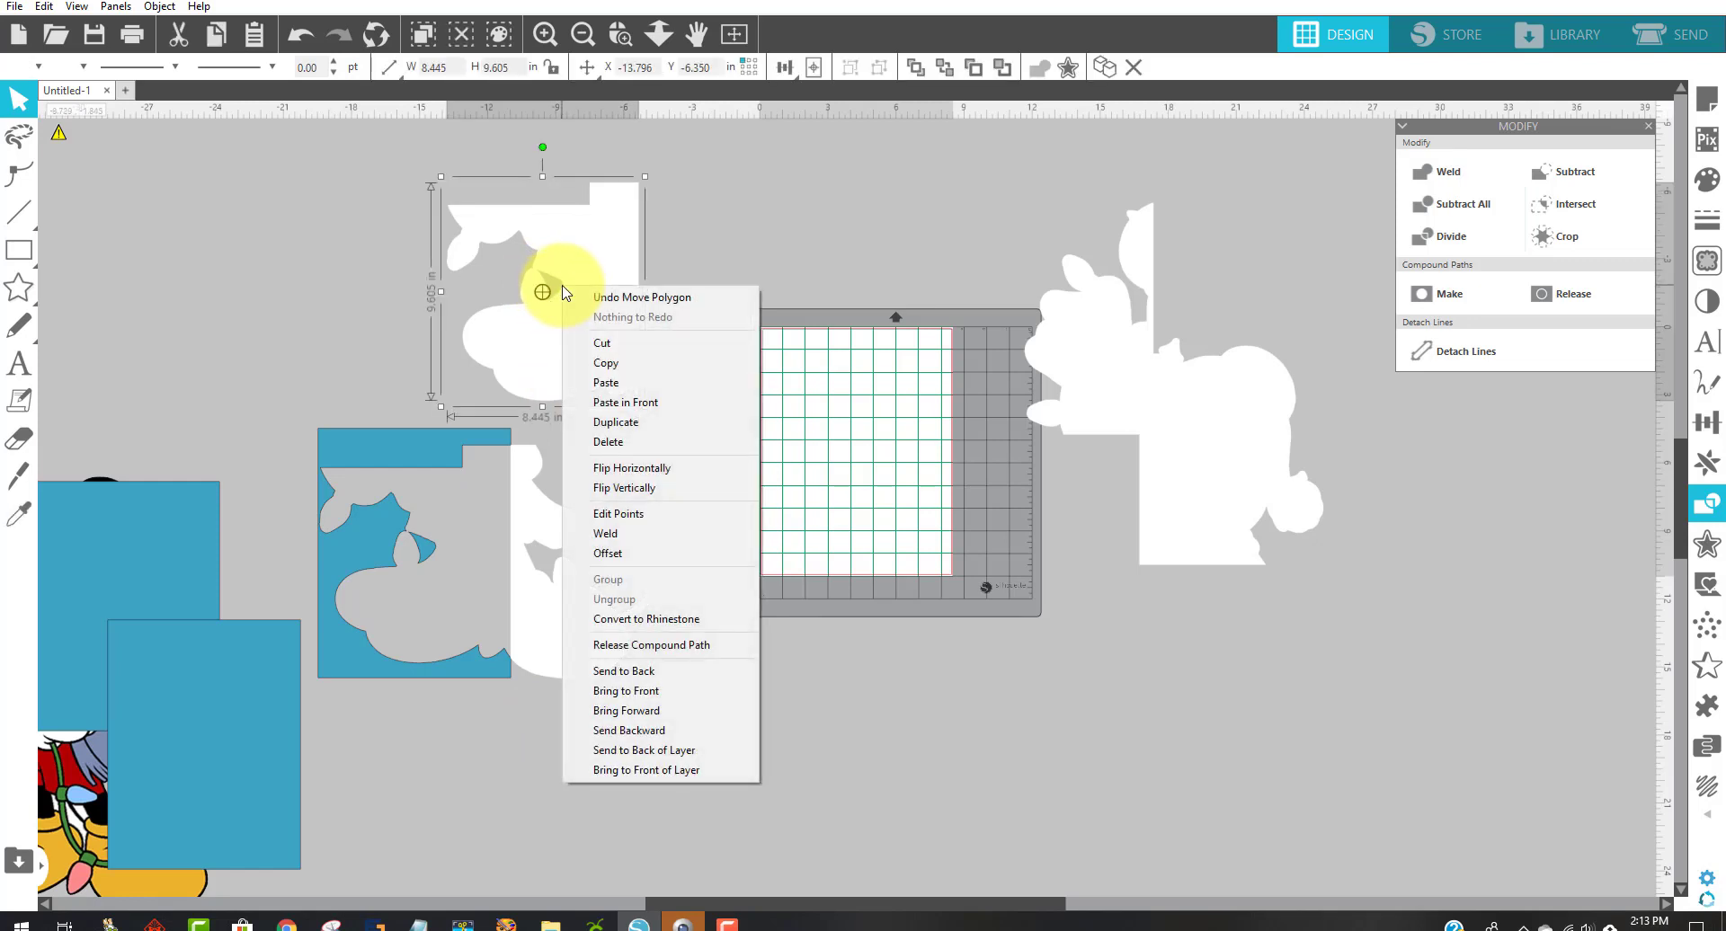
pyautogui.click(629, 645)
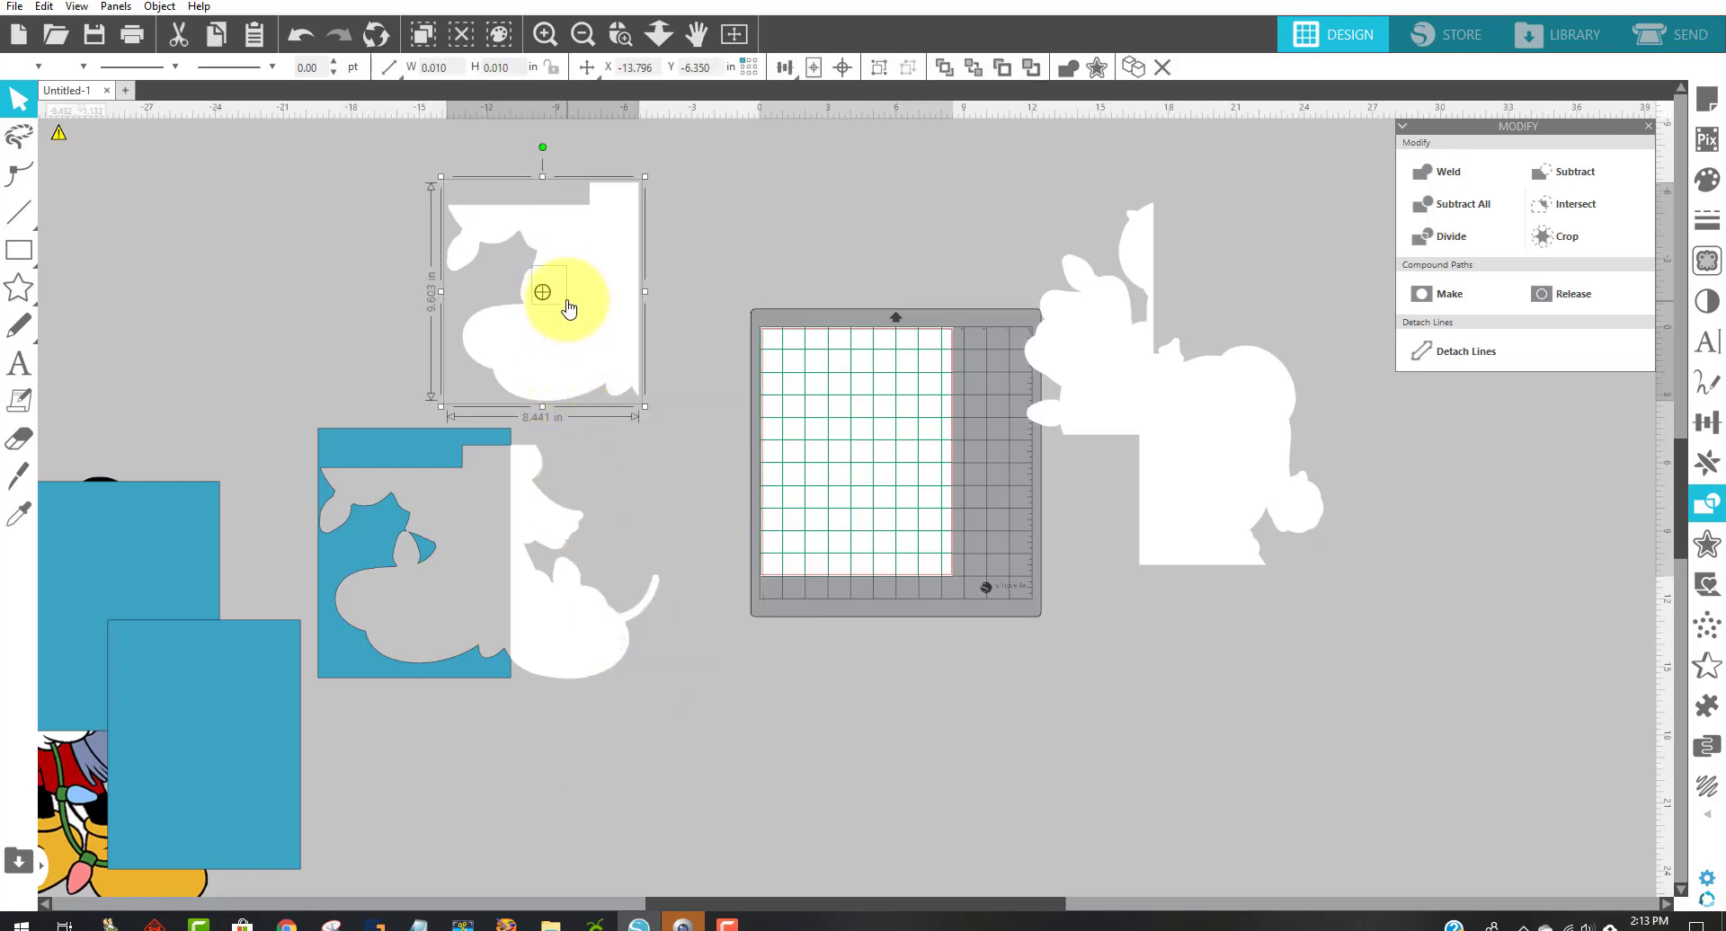
pyautogui.click(725, 261)
pyautogui.click(552, 261)
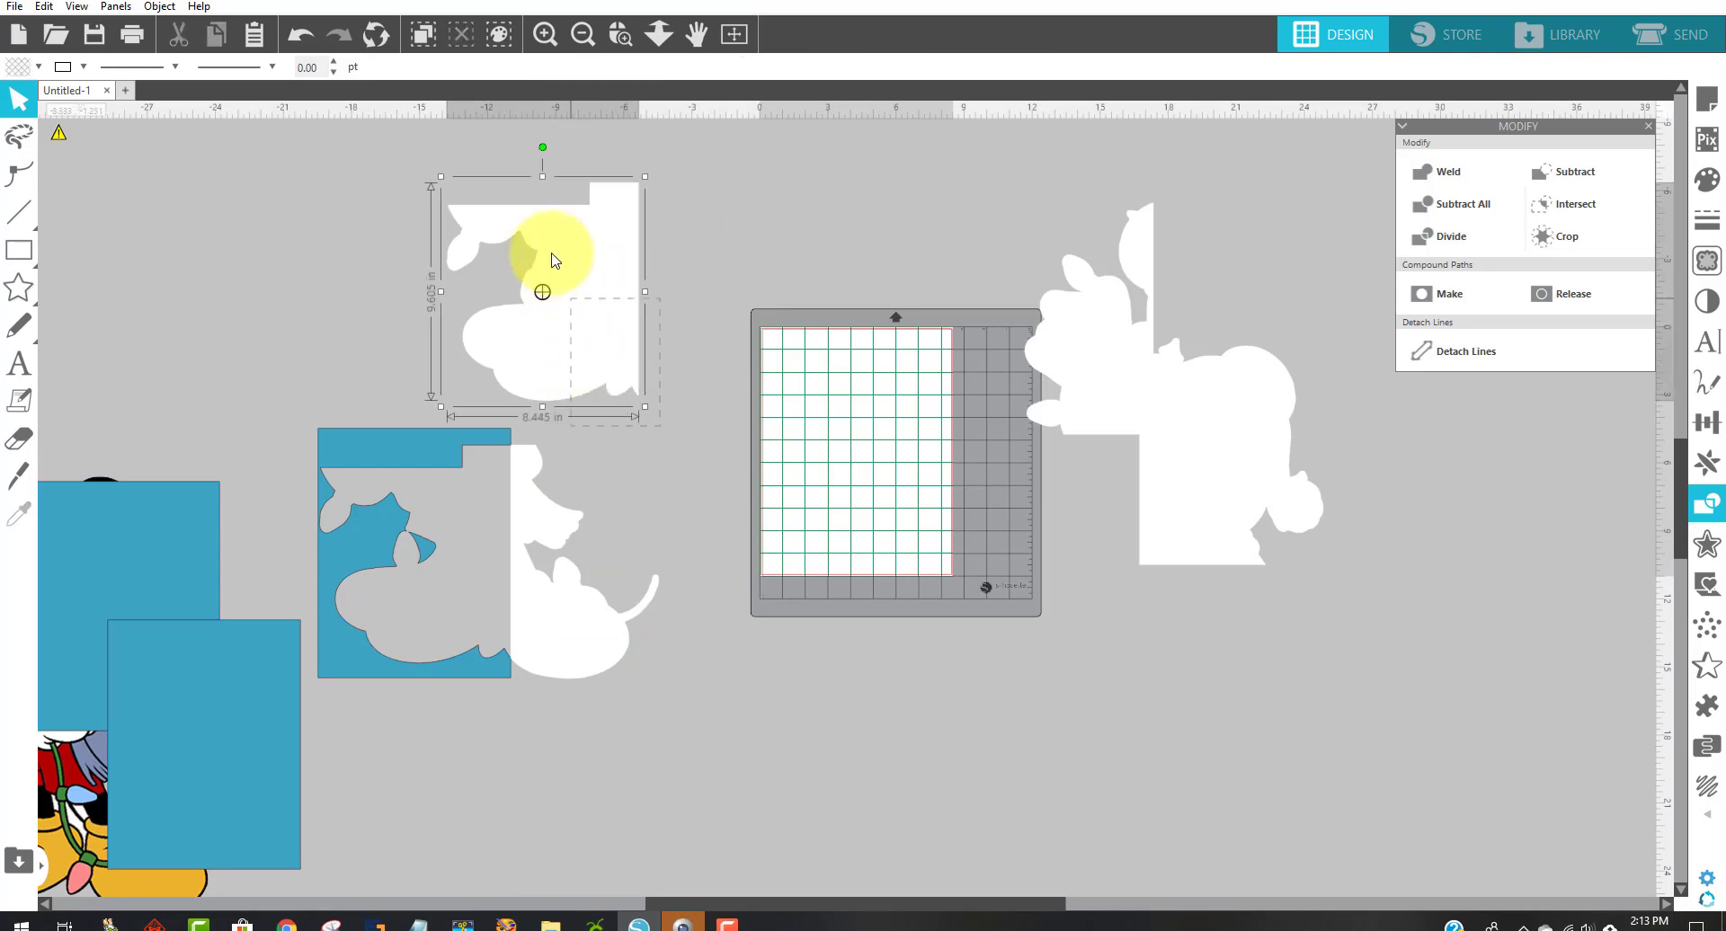
pyautogui.rightClick(544, 256)
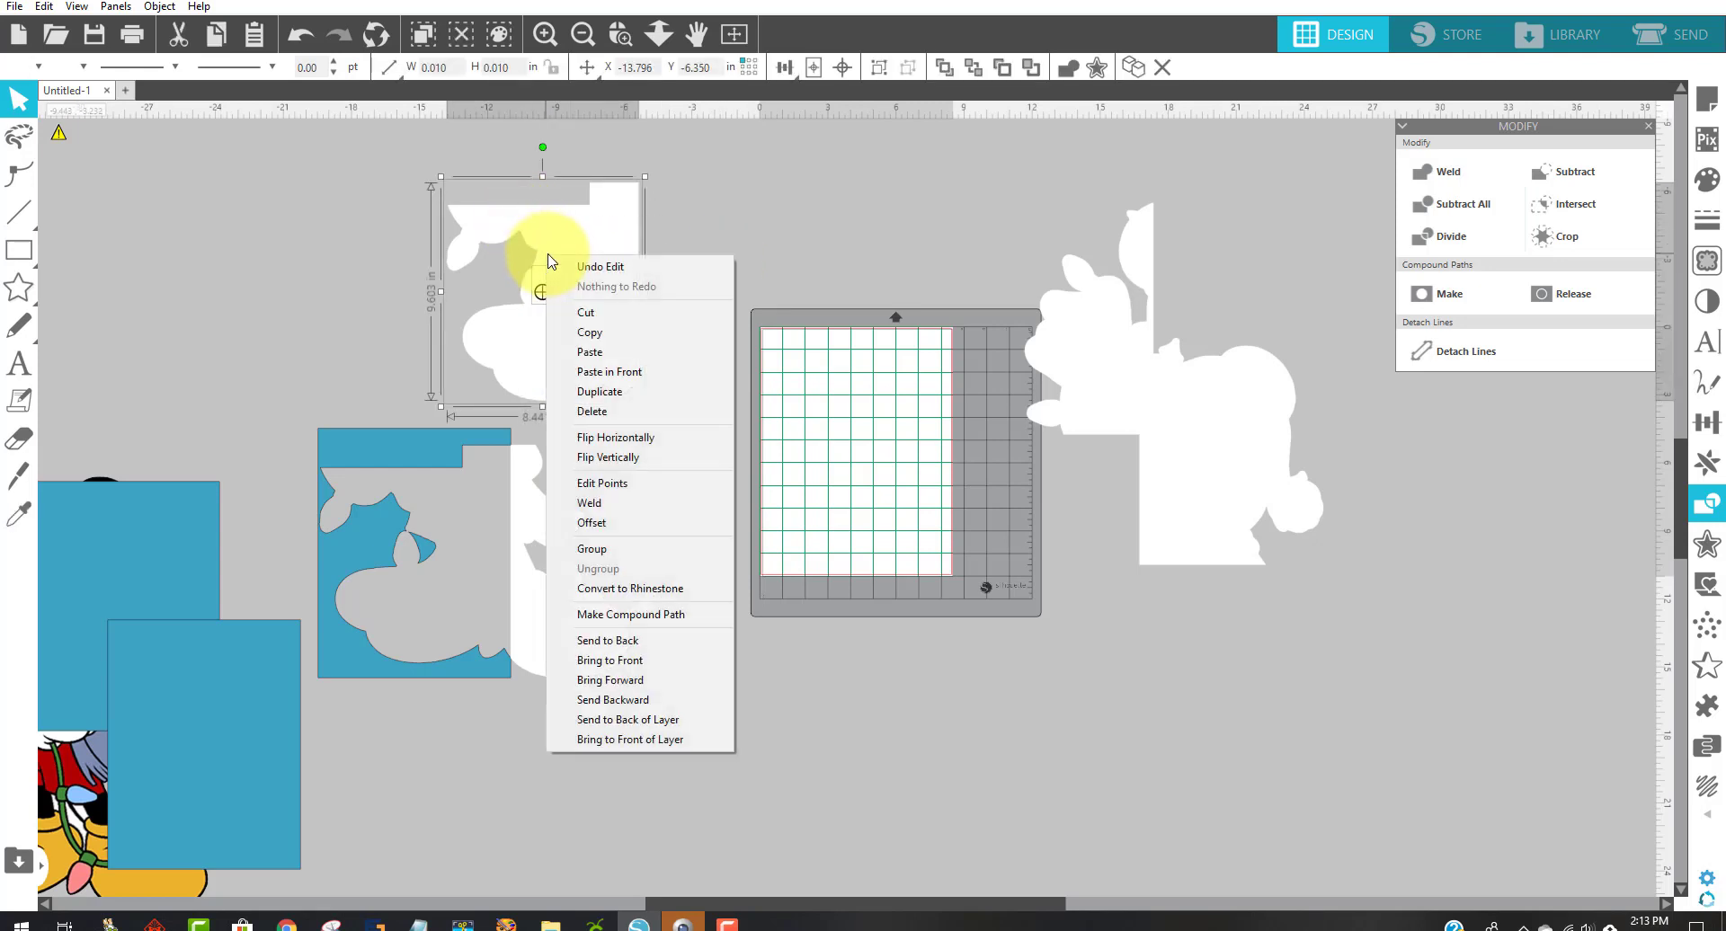
pyautogui.click(635, 502)
# - Move the lower-left piece to the other cut pieces and delete the blue rectangle's leftover with its small inner scrap
pyautogui.moveTo(610, 337); pyautogui.dragTo(1185, 573)
pyautogui.moveTo(412, 670); pyautogui.dragTo(309, 400)
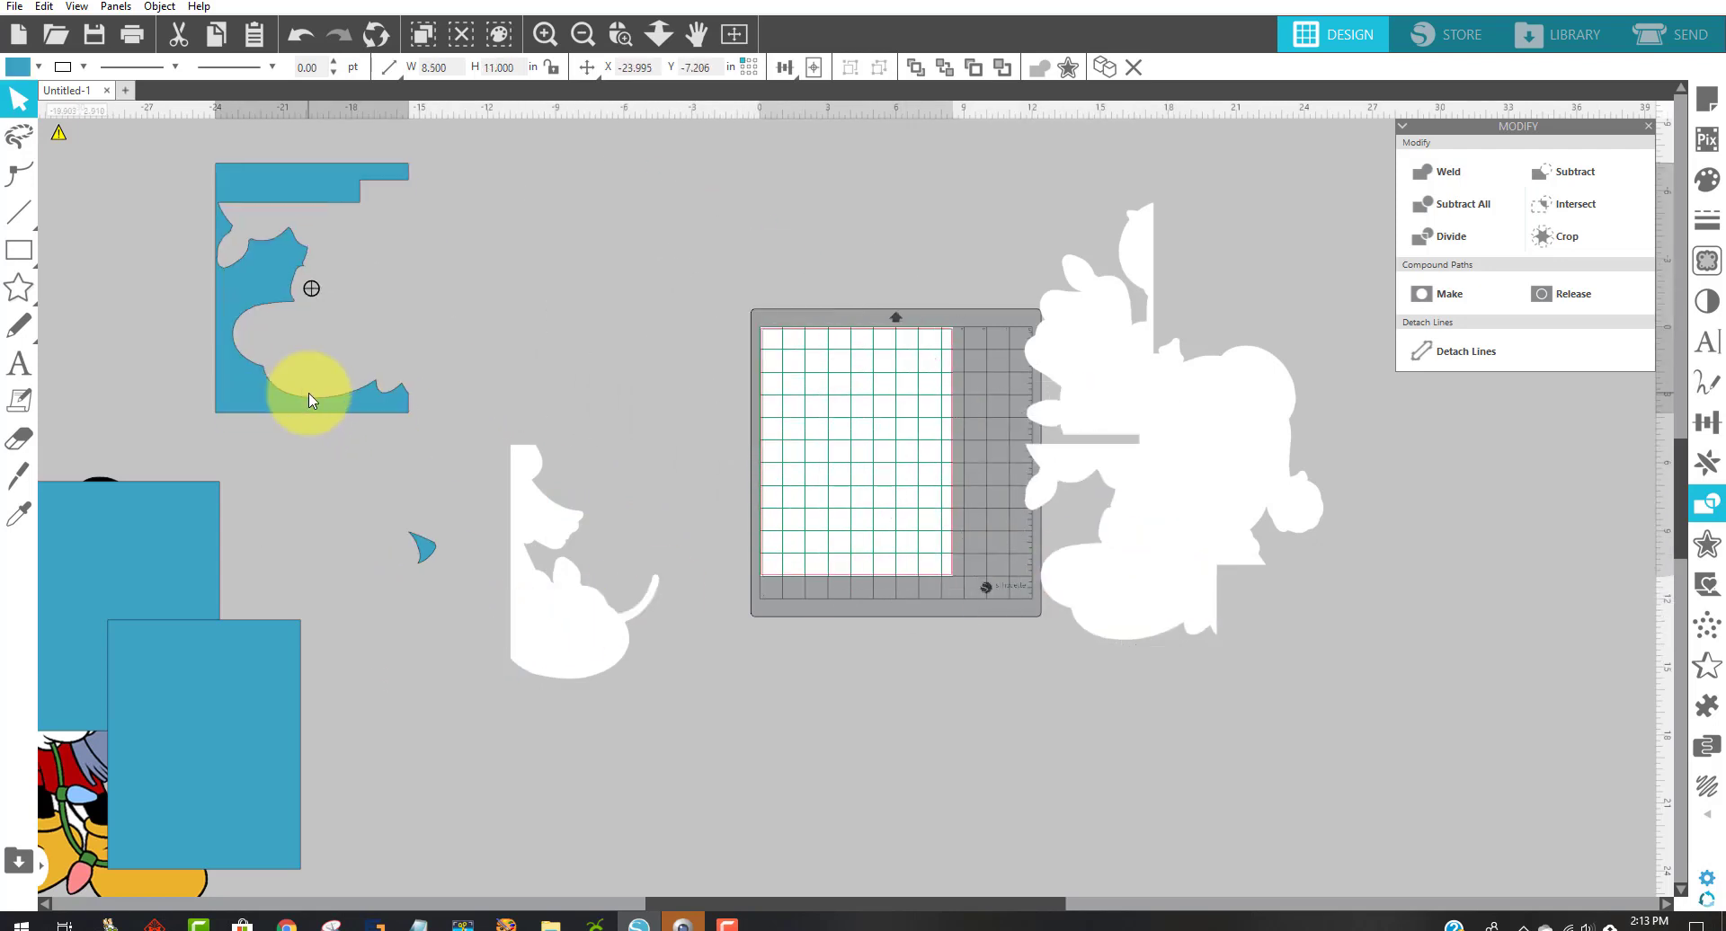
pyautogui.moveTo(422, 548); pyautogui.dragTo(315, 370)
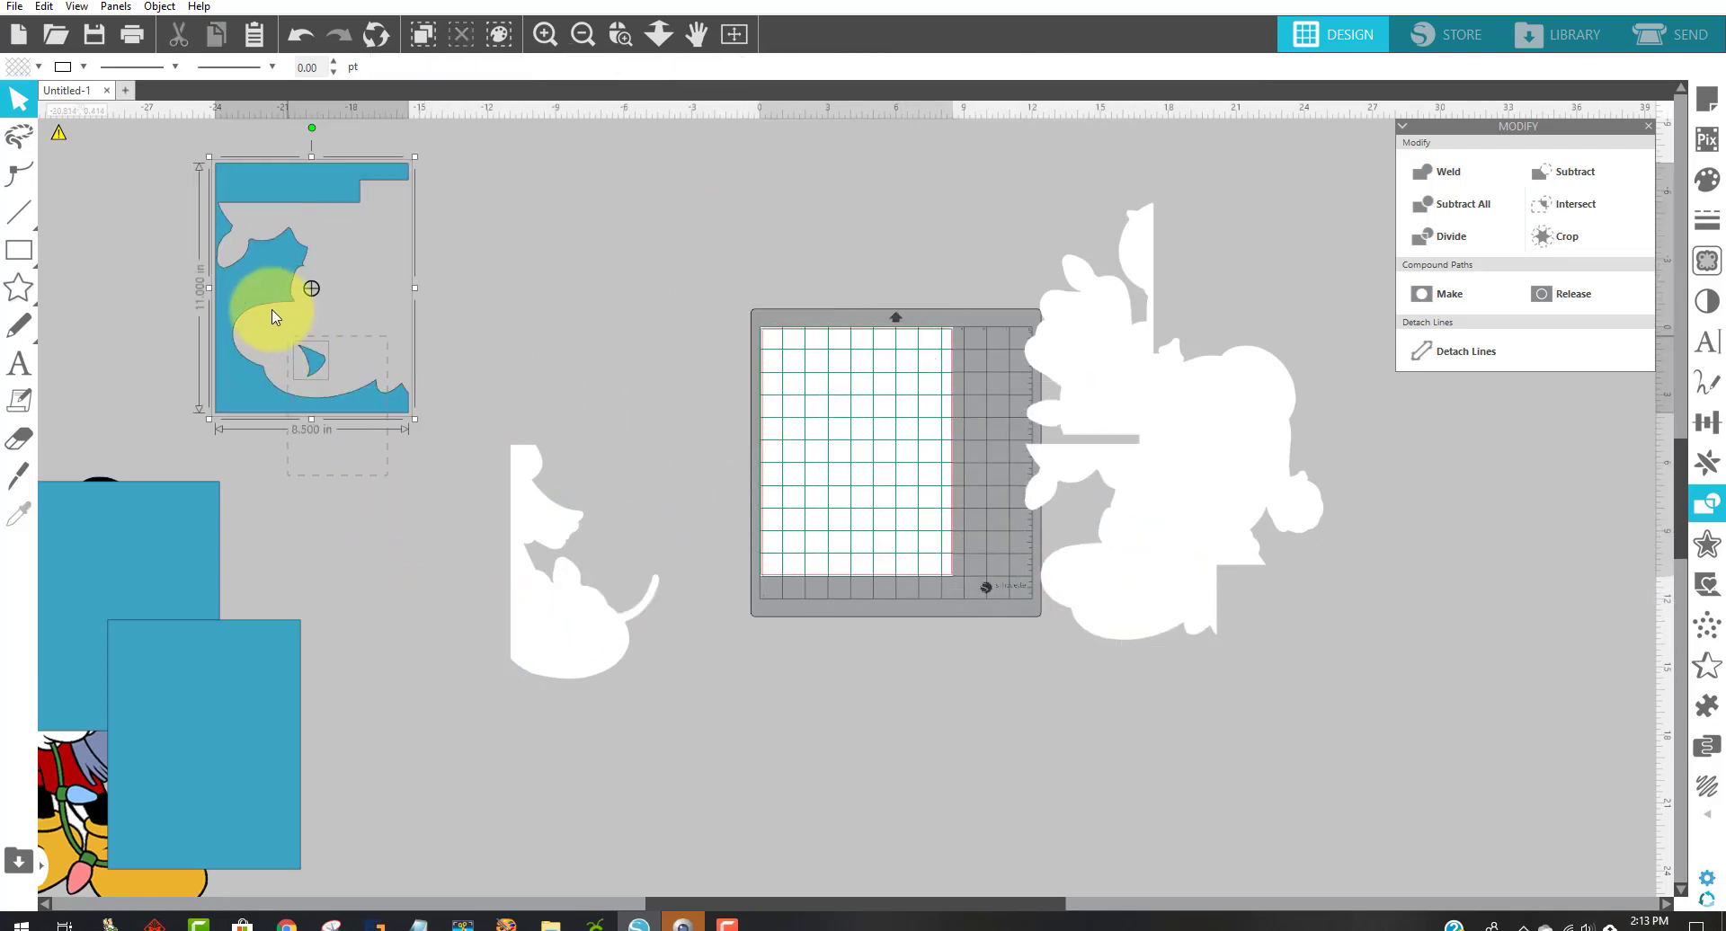
pyautogui.moveTo(274, 316); pyautogui.dragTo(270, 310)
pyautogui.press('Delete')
# - Place another blue rectangle behind the last remaining silhouette section so it is fully covered
pyautogui.moveTo(257, 724); pyautogui.dragTo(623, 542)
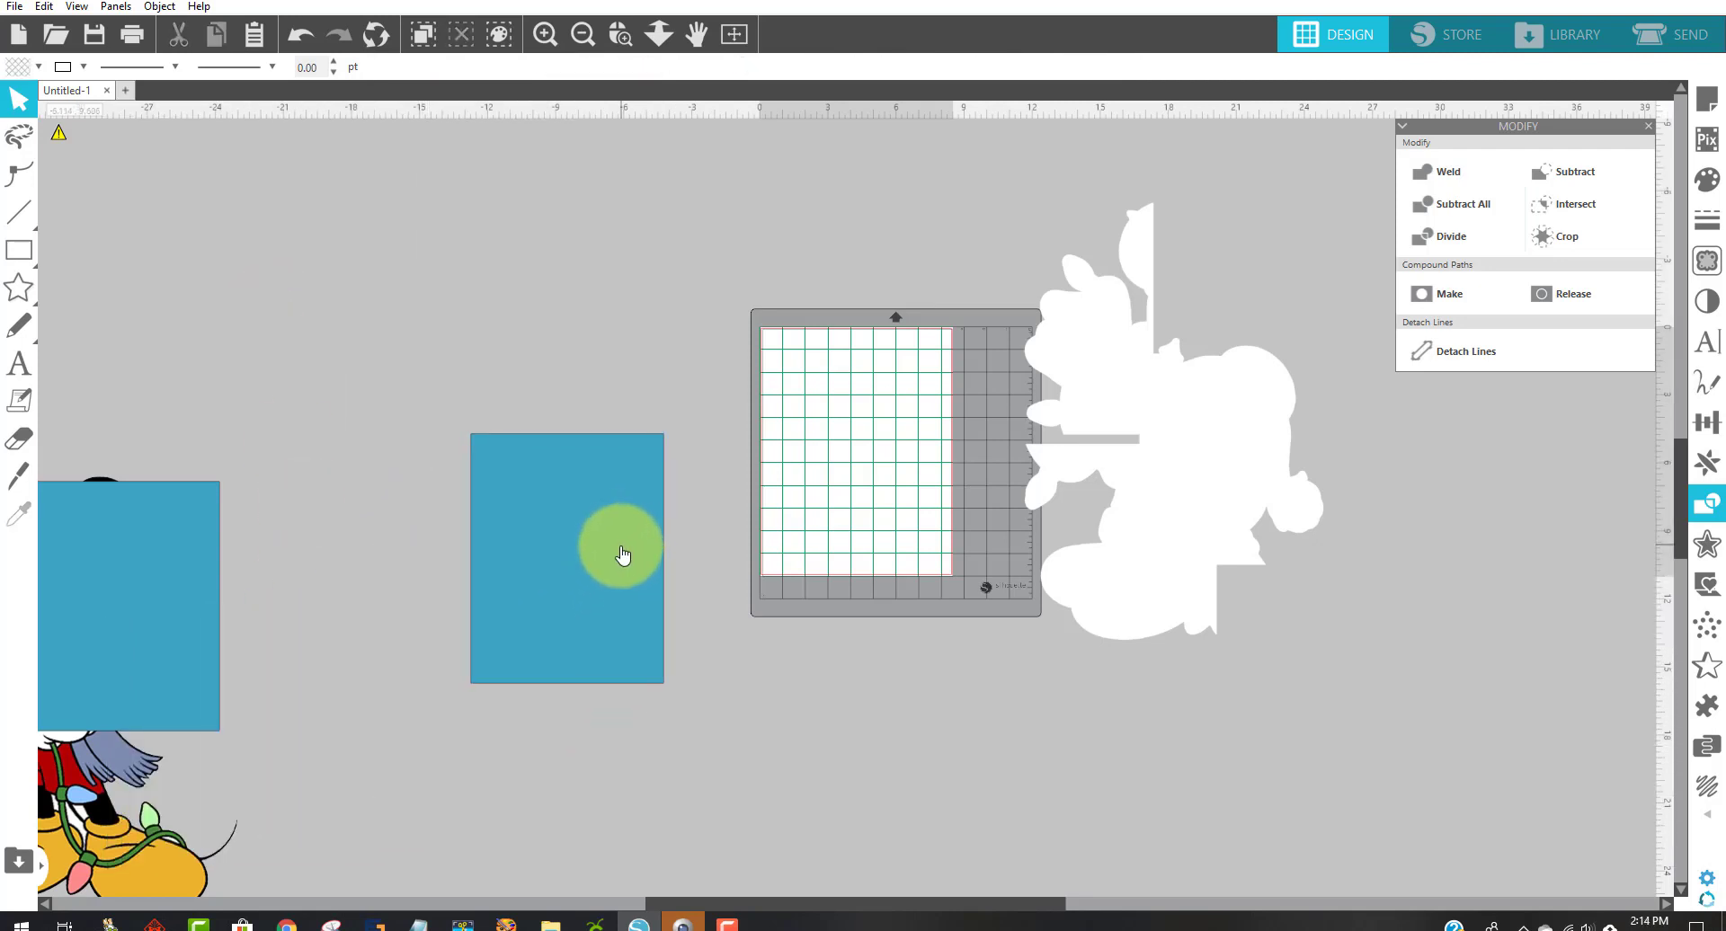
pyautogui.rightClick(623, 542)
pyautogui.click(683, 433)
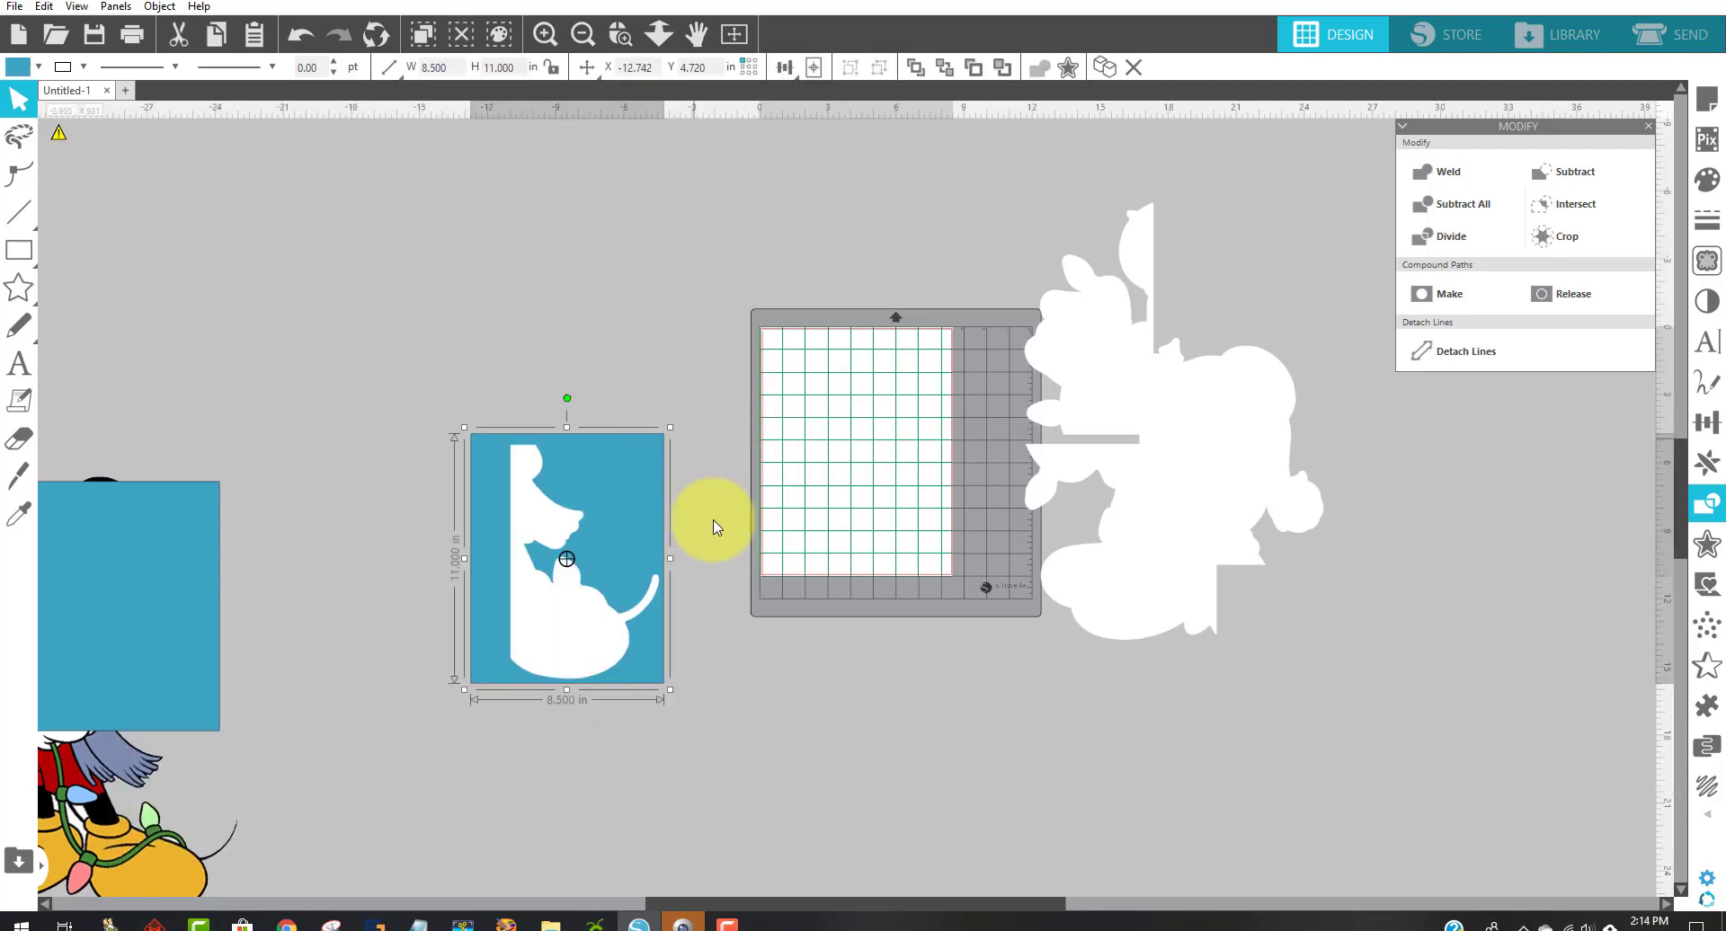
pyautogui.moveTo(589, 564); pyautogui.dragTo(626, 567)
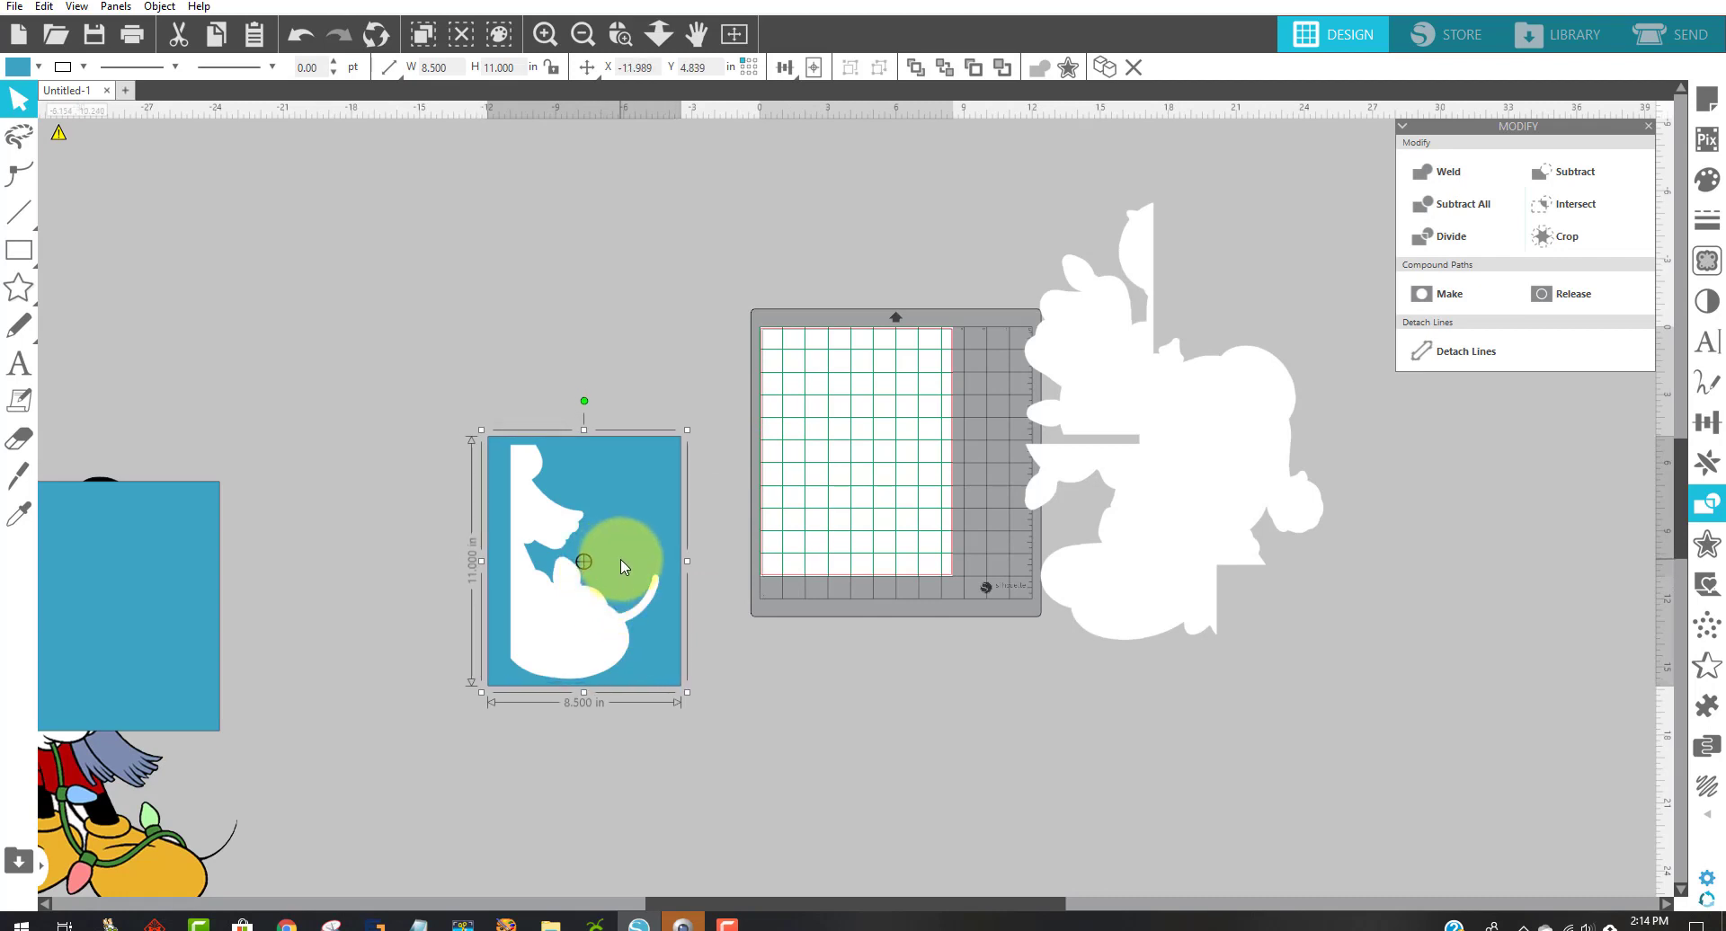
# - Divide the last silhouette section from its blue rectangle, set the blue leftover aside and move the white piece to the others
pyautogui.moveTo(525, 517); pyautogui.dragTo(462, 432)
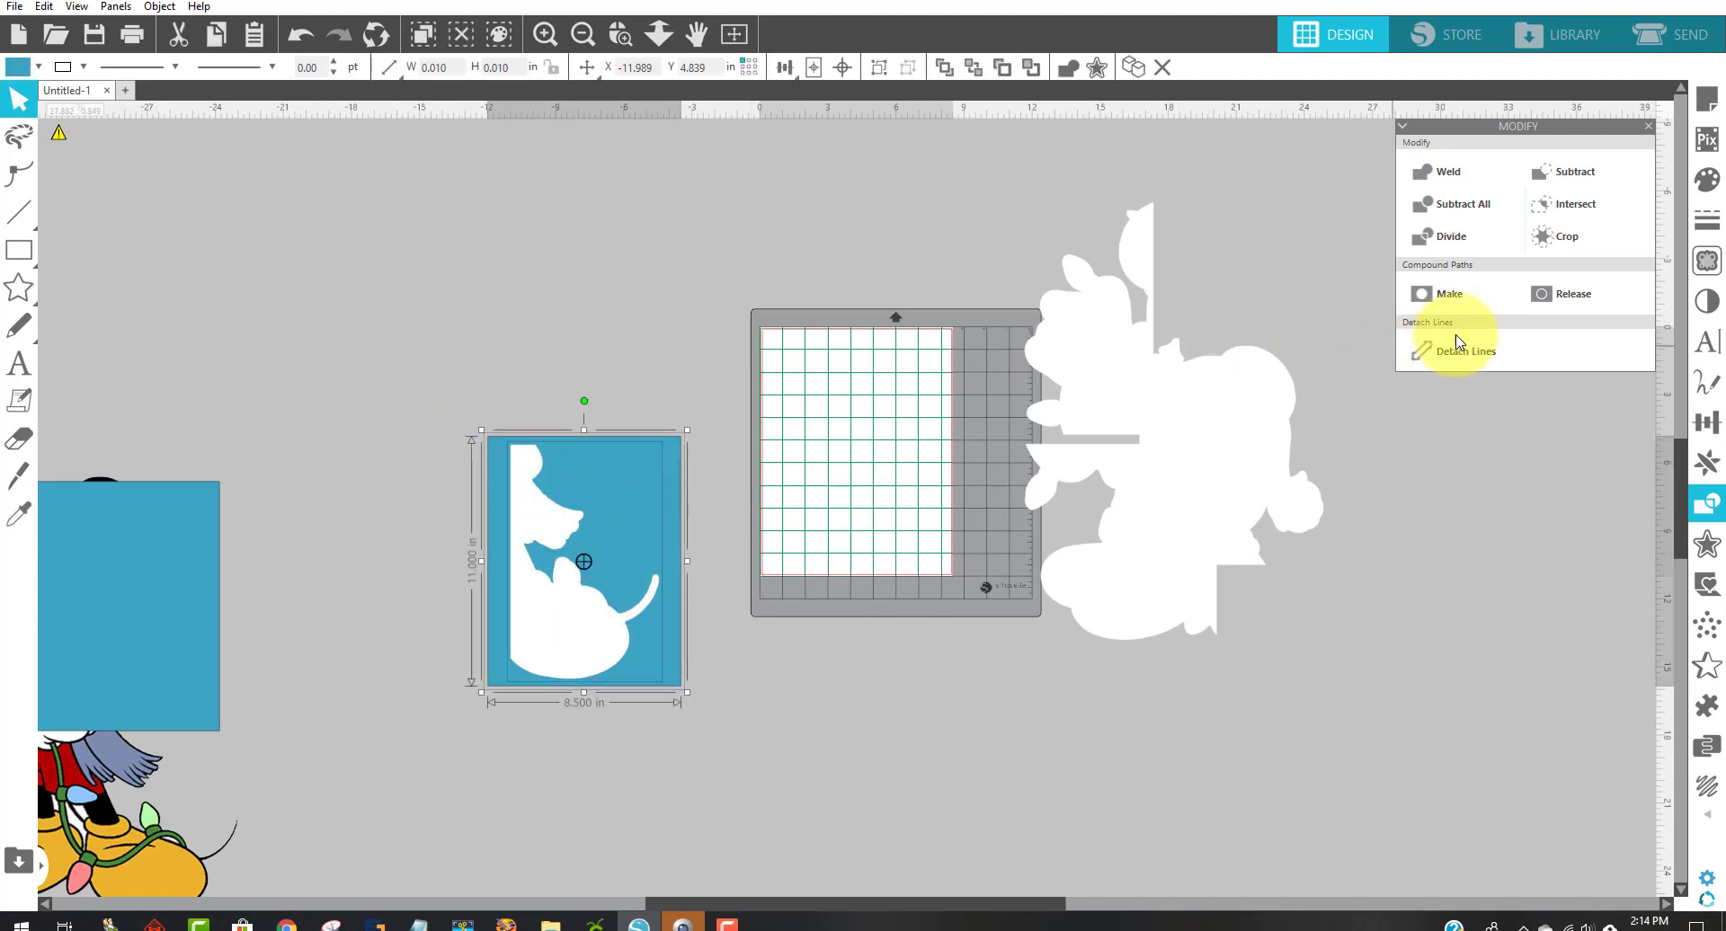
pyautogui.click(1439, 240)
pyautogui.moveTo(624, 510); pyautogui.dragTo(418, 261)
pyautogui.moveTo(553, 609); pyautogui.dragTo(1142, 561)
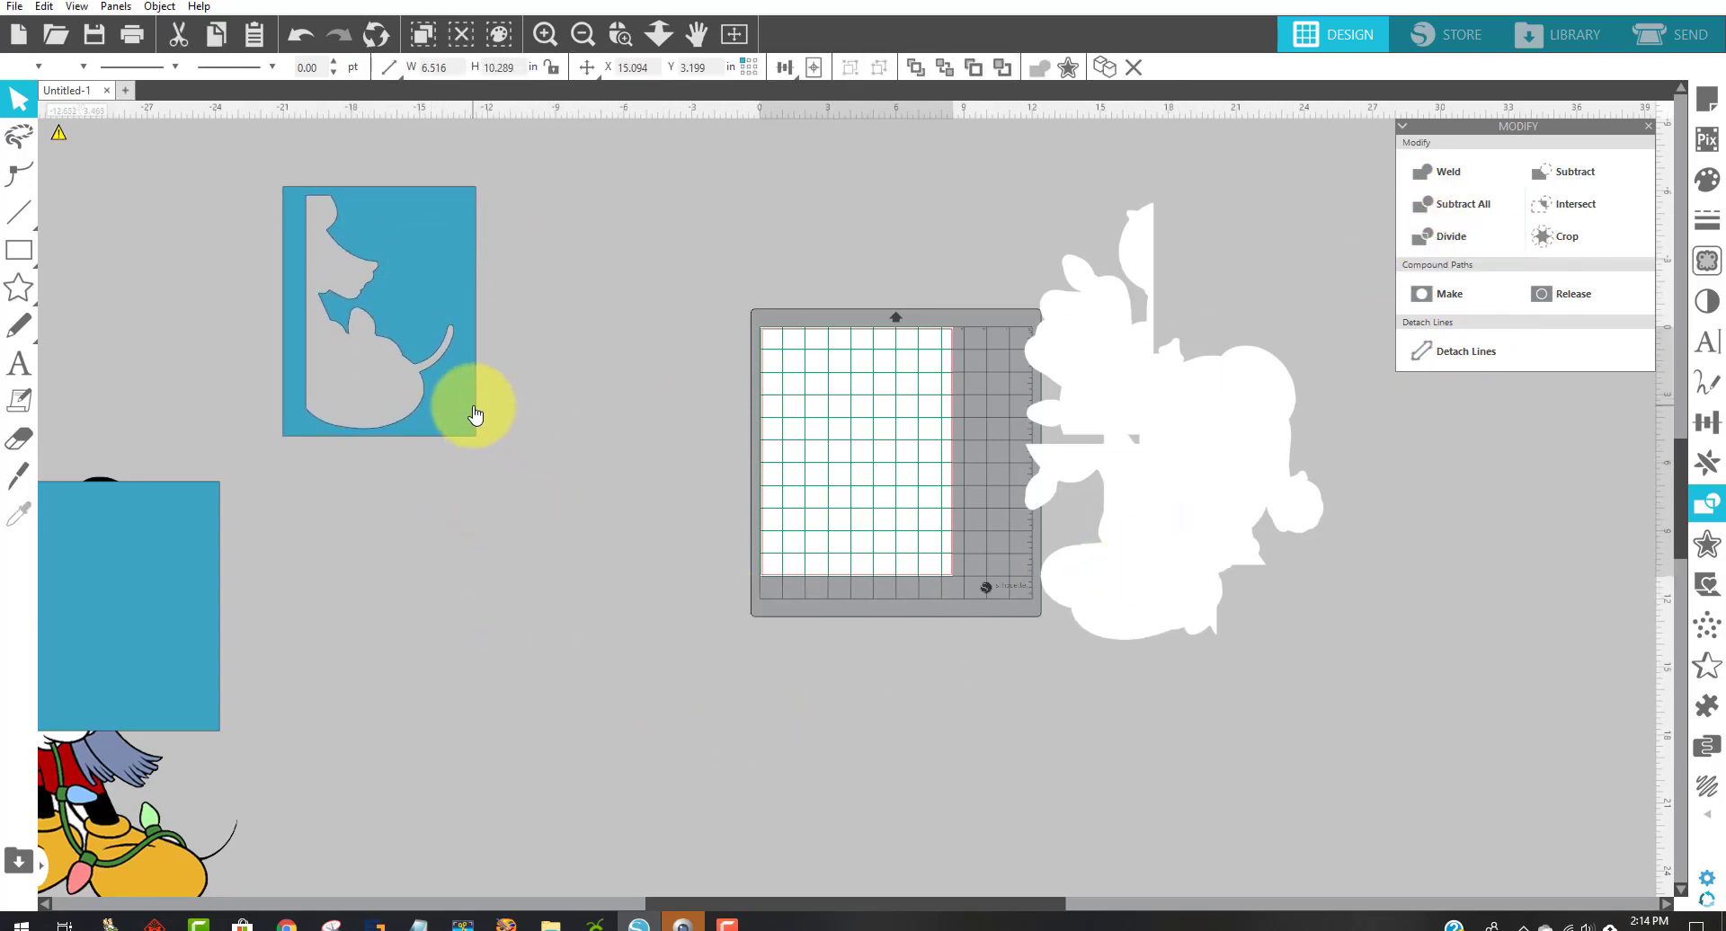
# - Delete the cut-out blue leftover and the last unused blue rectangle
pyautogui.moveTo(510, 532); pyautogui.dragTo(315, 285)
pyautogui.press('Delete')
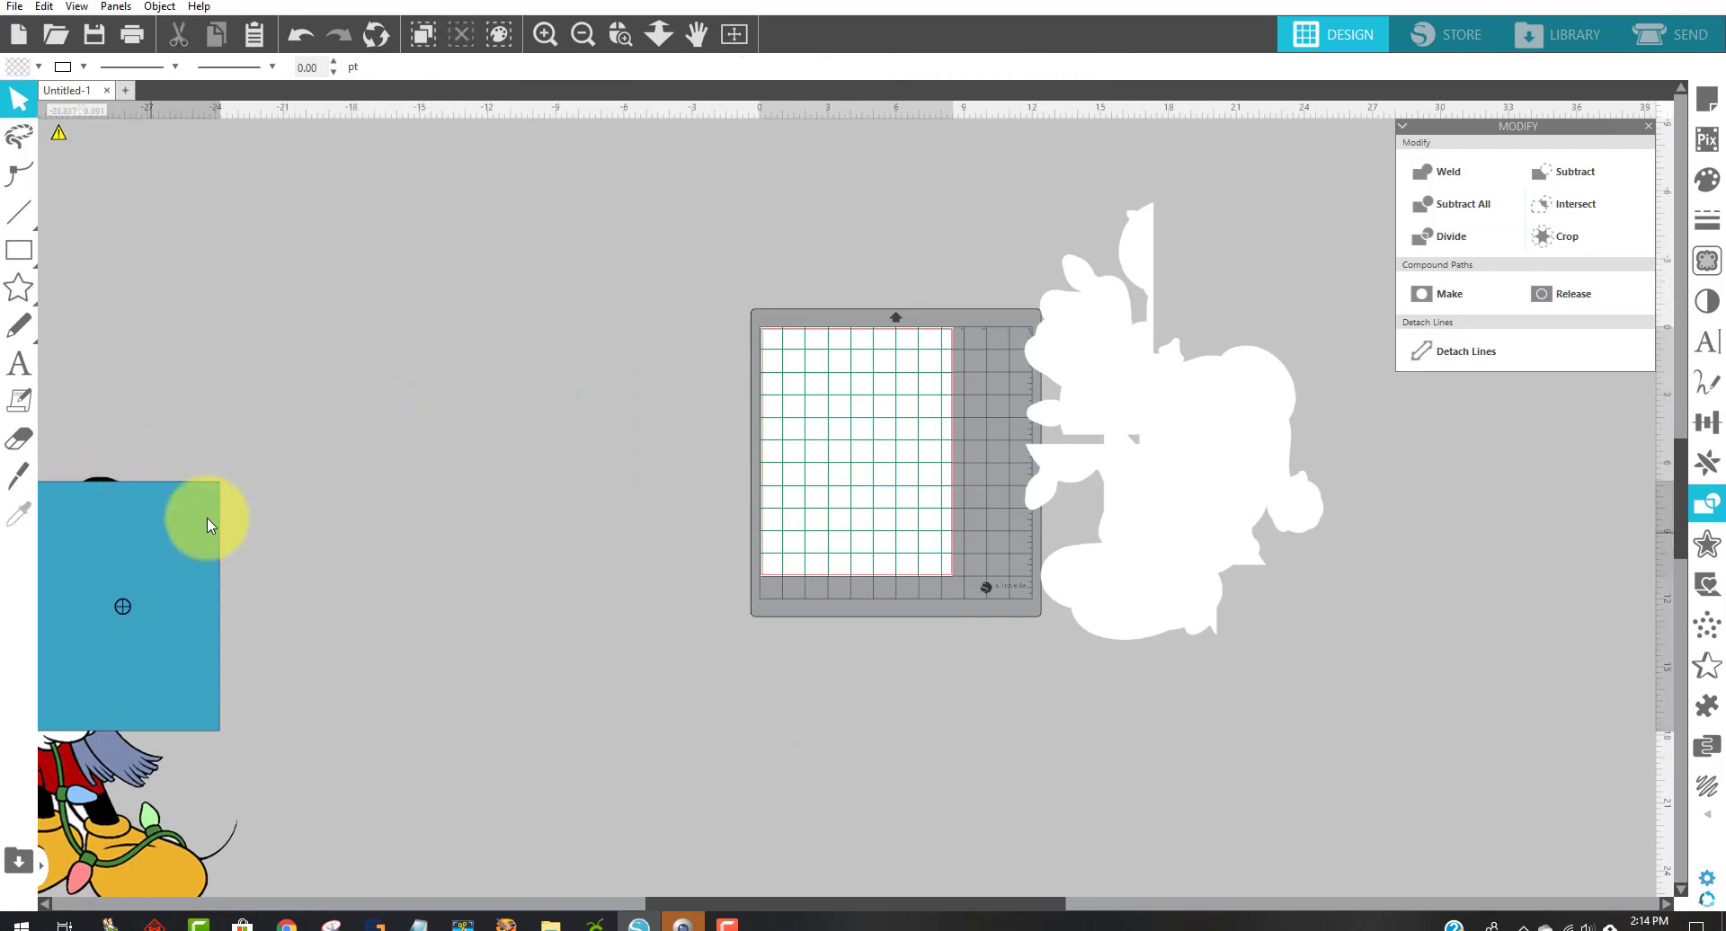
pyautogui.moveTo(212, 513); pyautogui.dragTo(602, 554)
pyautogui.press('Delete')
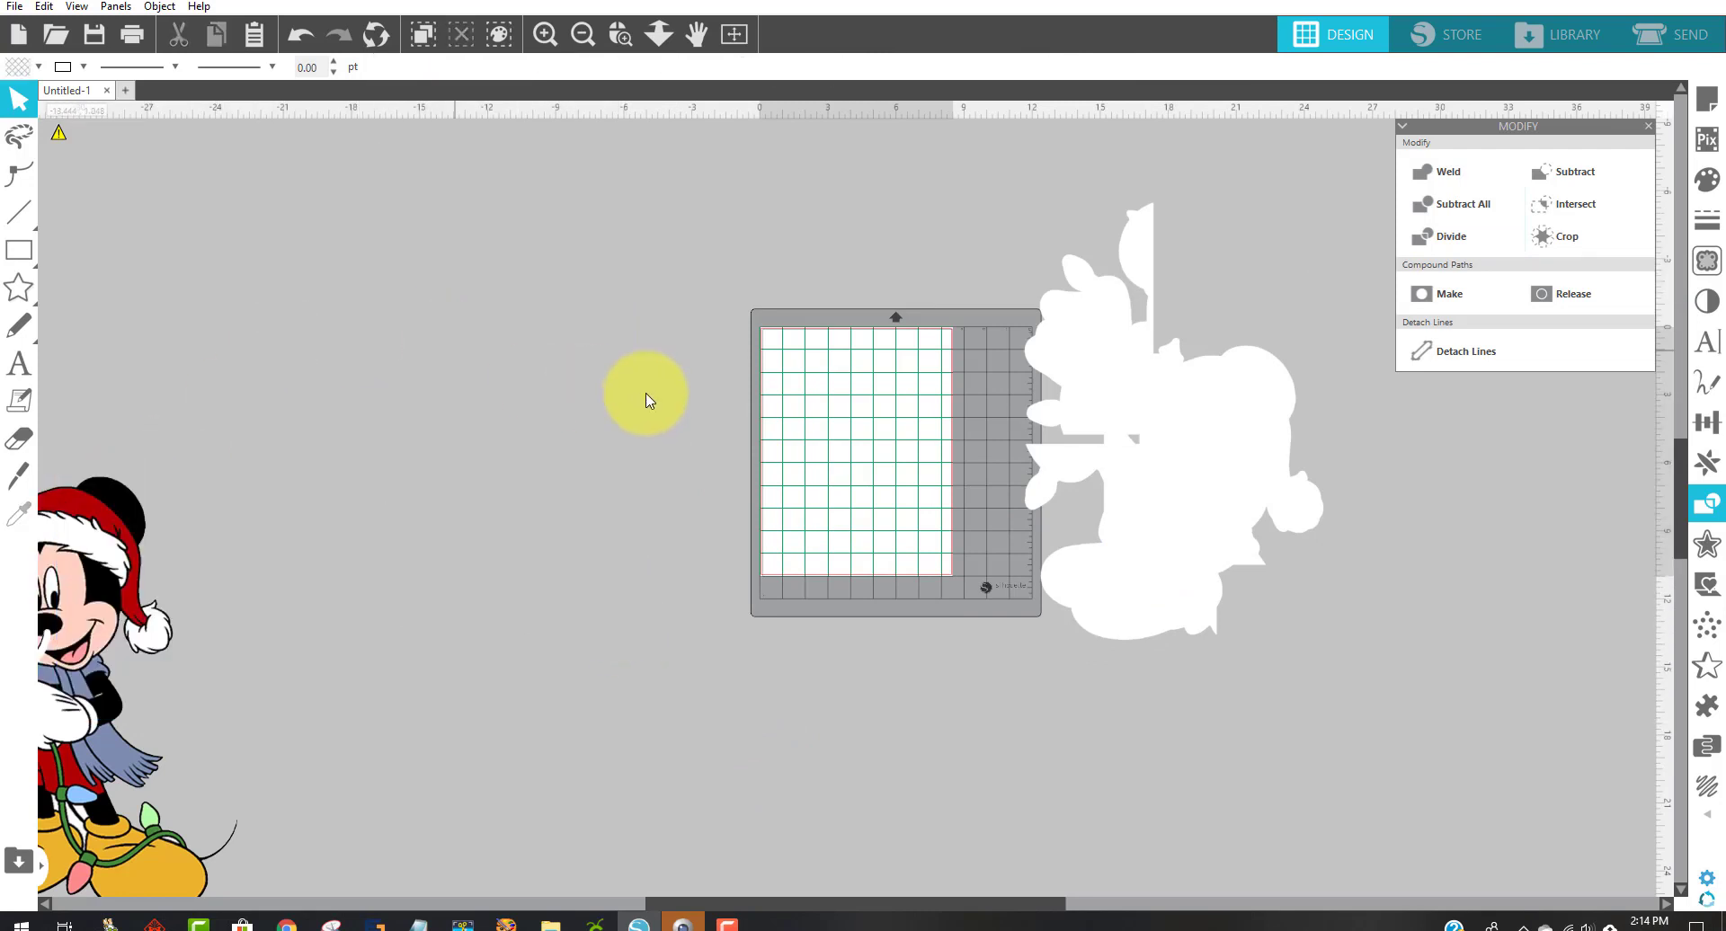
# - Place the upper-left silhouette piece on the page and spread the other cut pieces apart around the mat
pyautogui.moveTo(1126, 392); pyautogui.dragTo(861, 524)
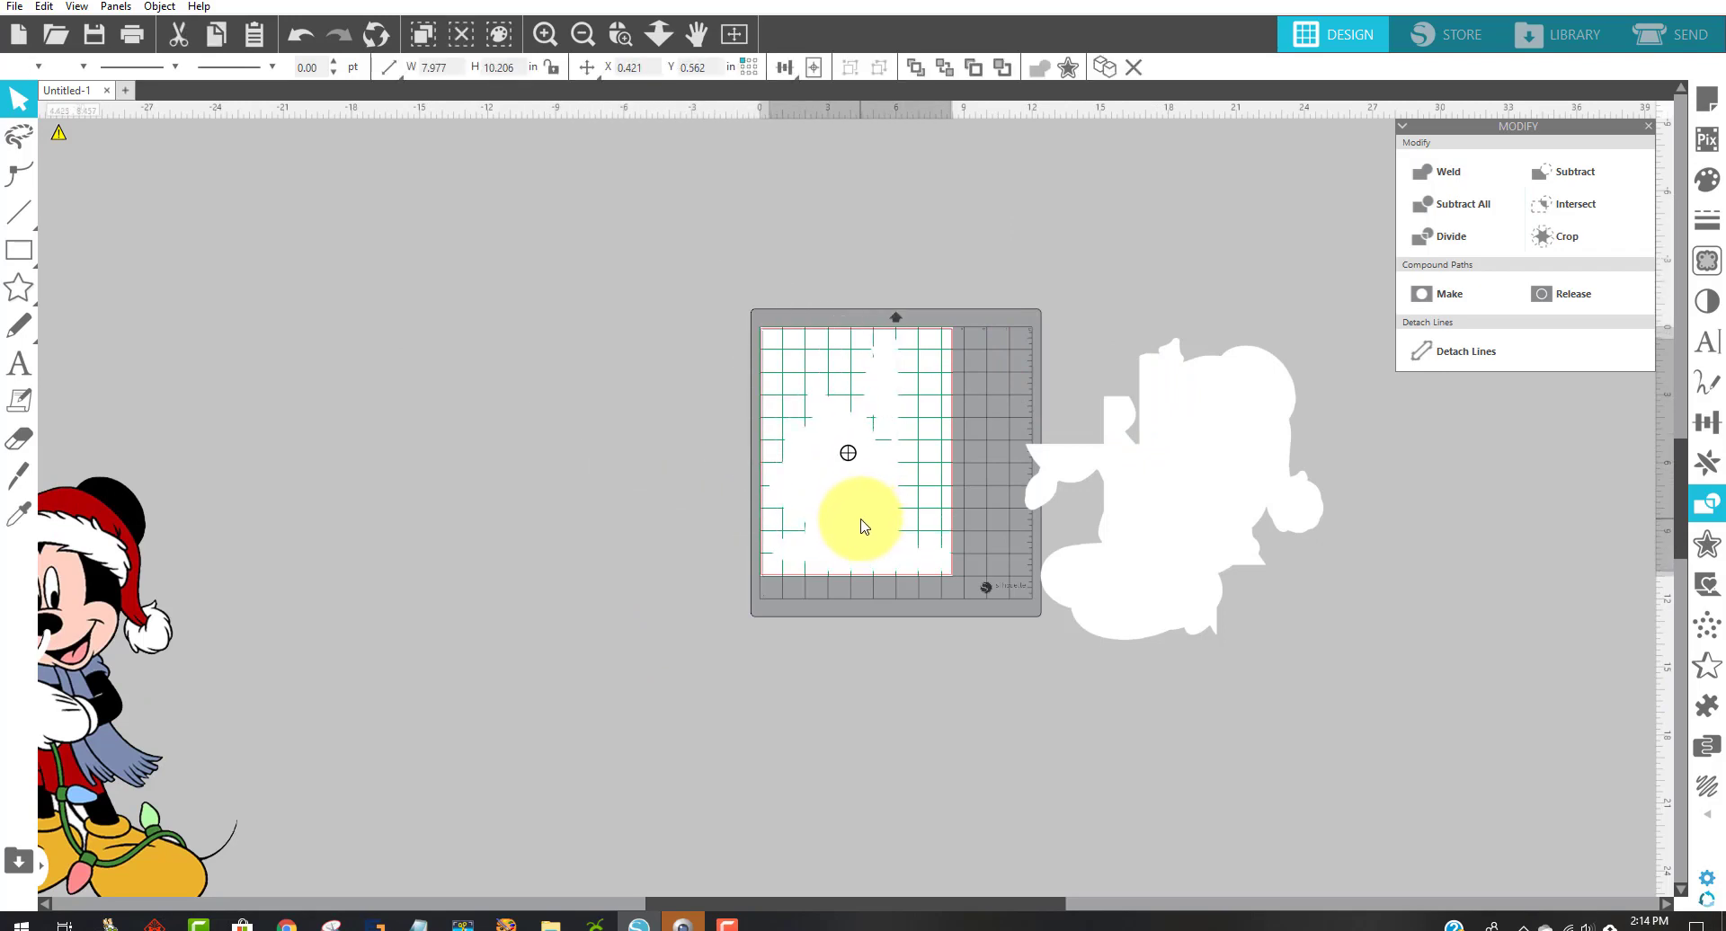
pyautogui.moveTo(1225, 447); pyautogui.dragTo(589, 301)
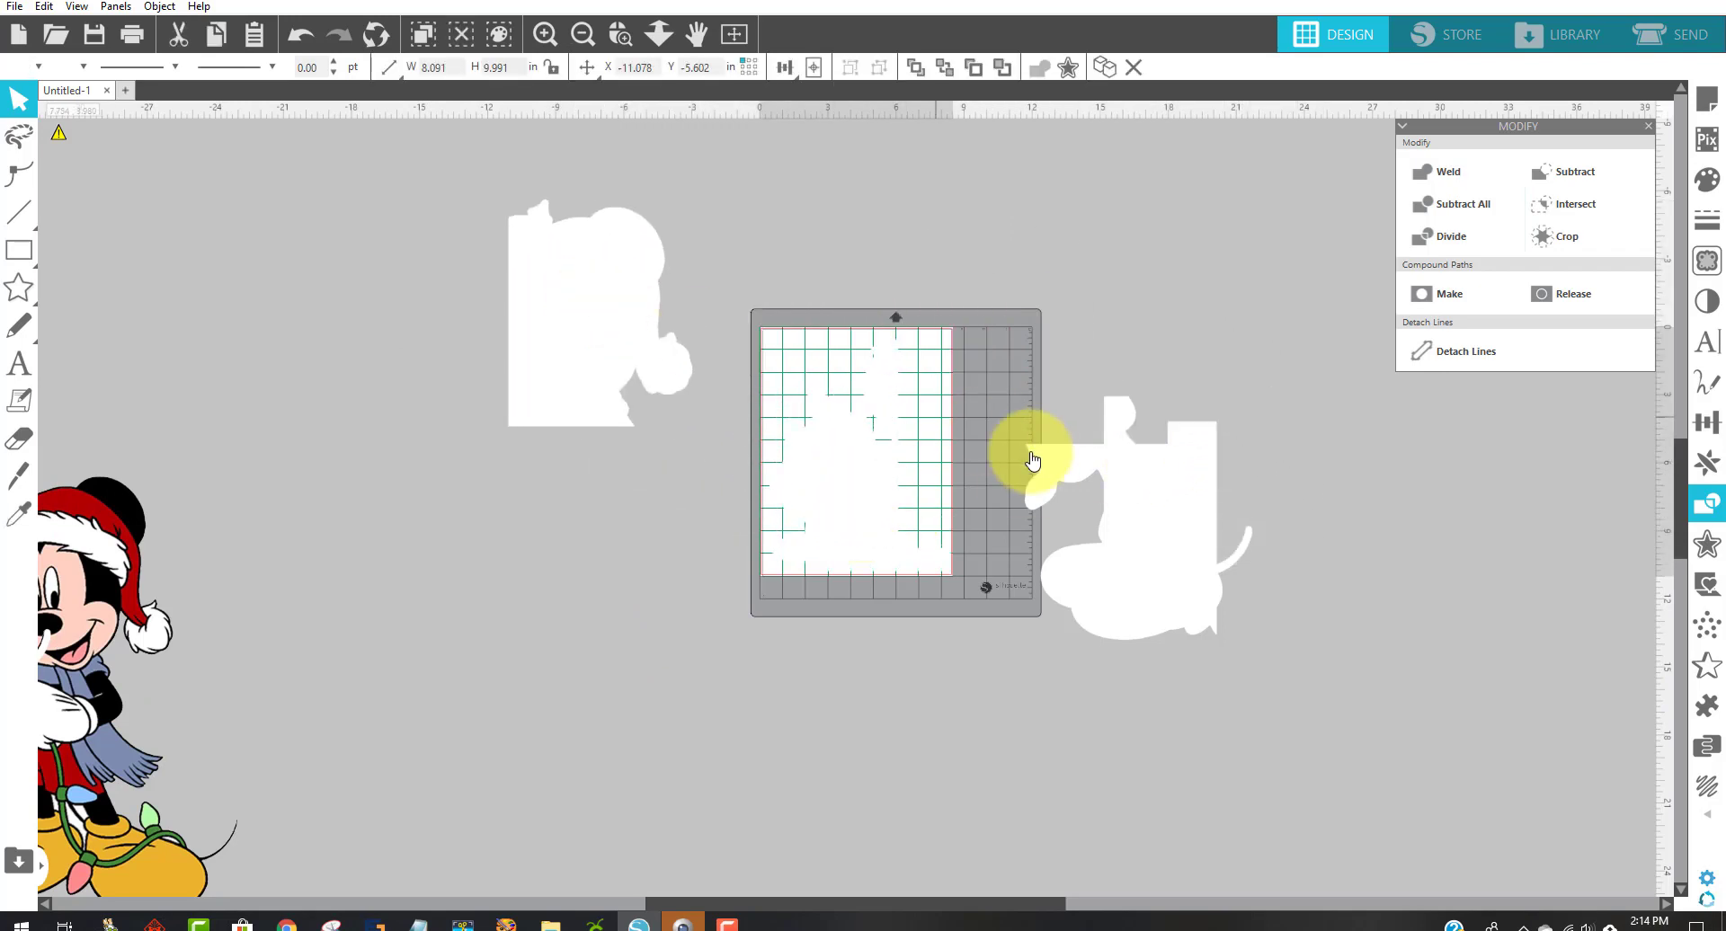
pyautogui.moveTo(1144, 494); pyautogui.dragTo(1225, 229)
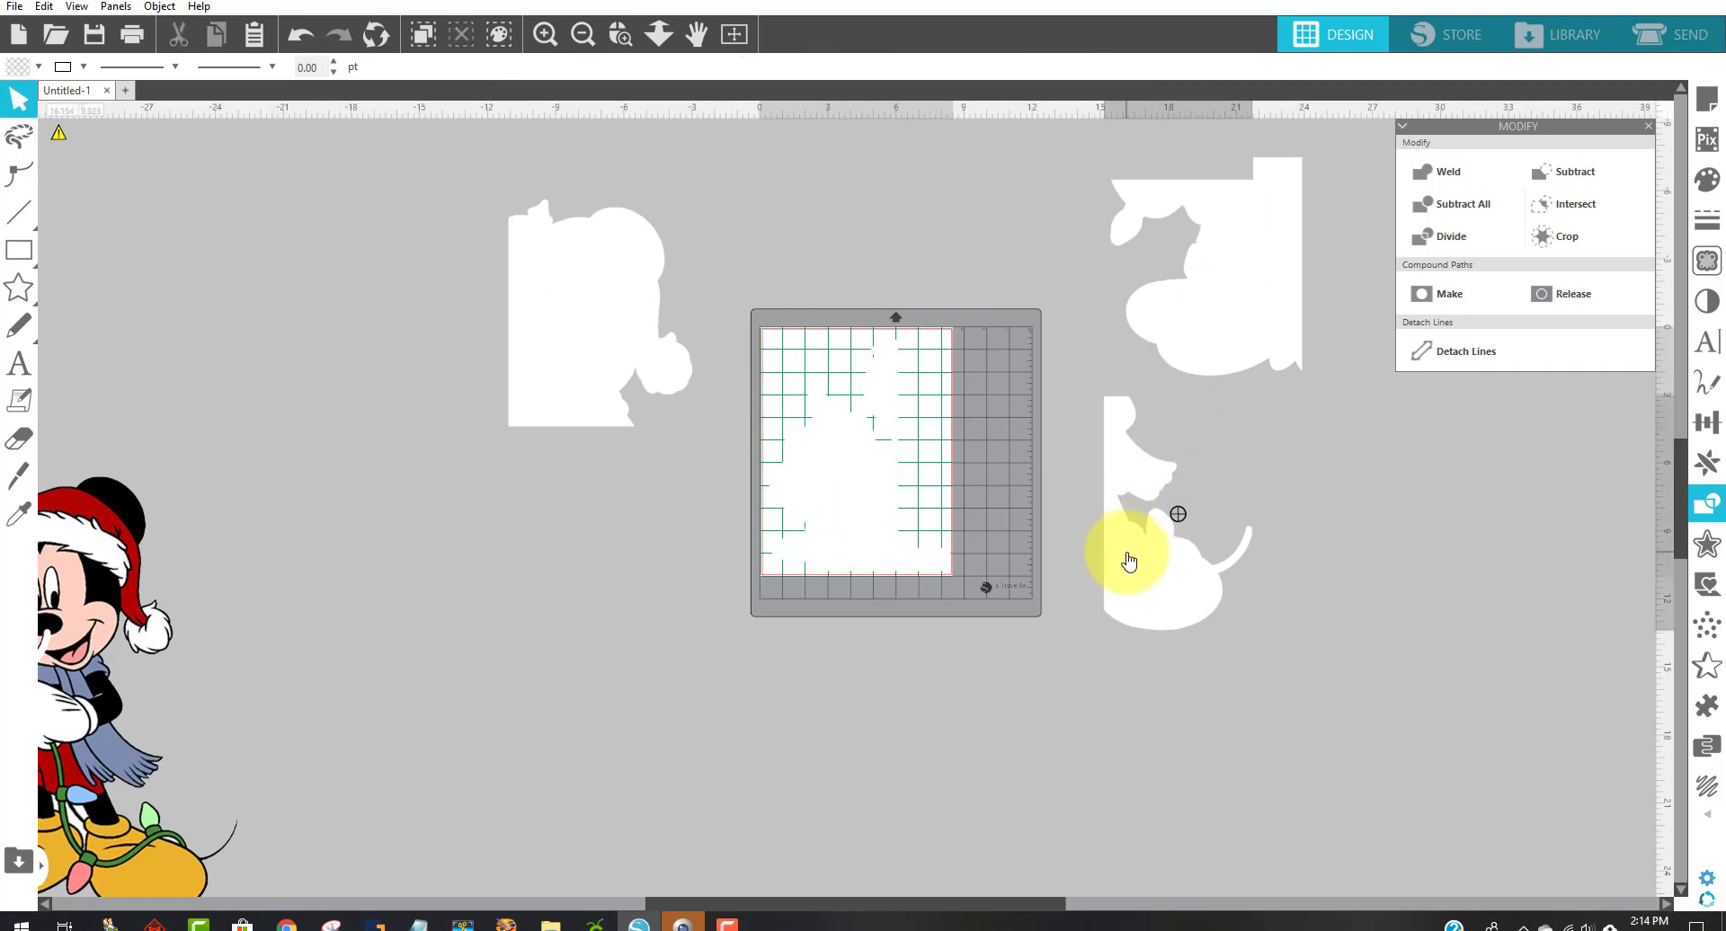
pyautogui.moveTo(1129, 562); pyautogui.dragTo(1148, 552)
# - Take that piece off the page, set it beside the others and position the head piece with the pompom inside the page instead
pyautogui.moveTo(848, 486); pyautogui.dragTo(460, 358)
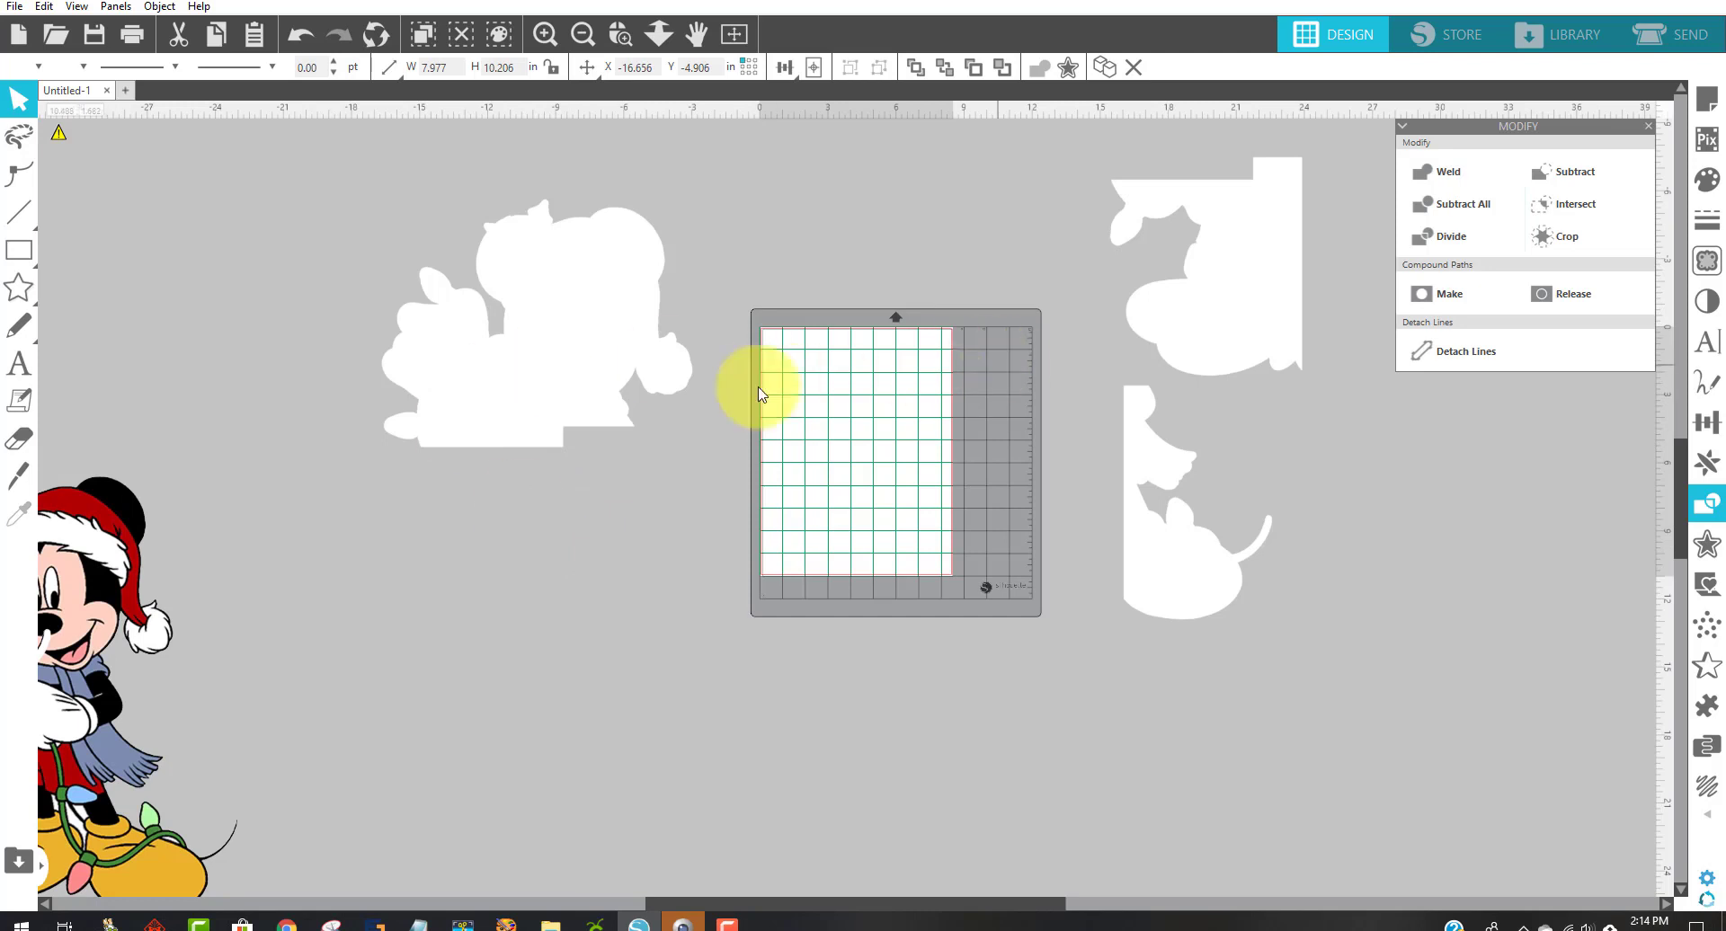
pyautogui.click(757, 343)
pyautogui.moveTo(631, 316); pyautogui.dragTo(1225, 335)
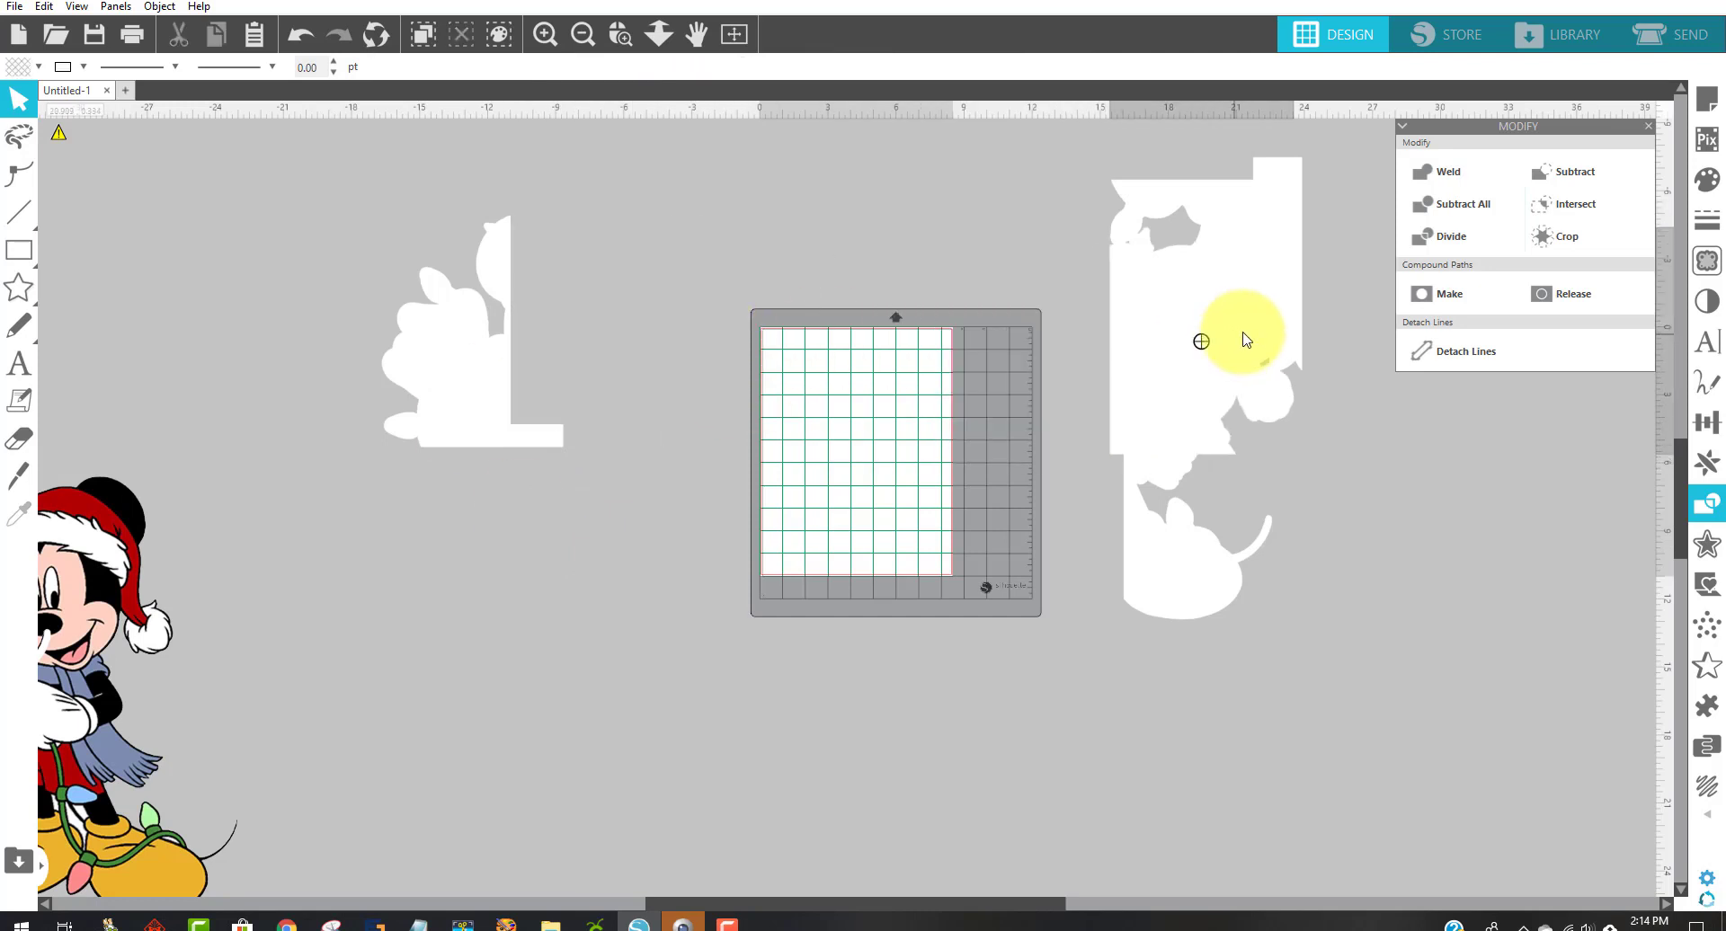
pyautogui.moveTo(489, 397); pyautogui.dragTo(828, 564)
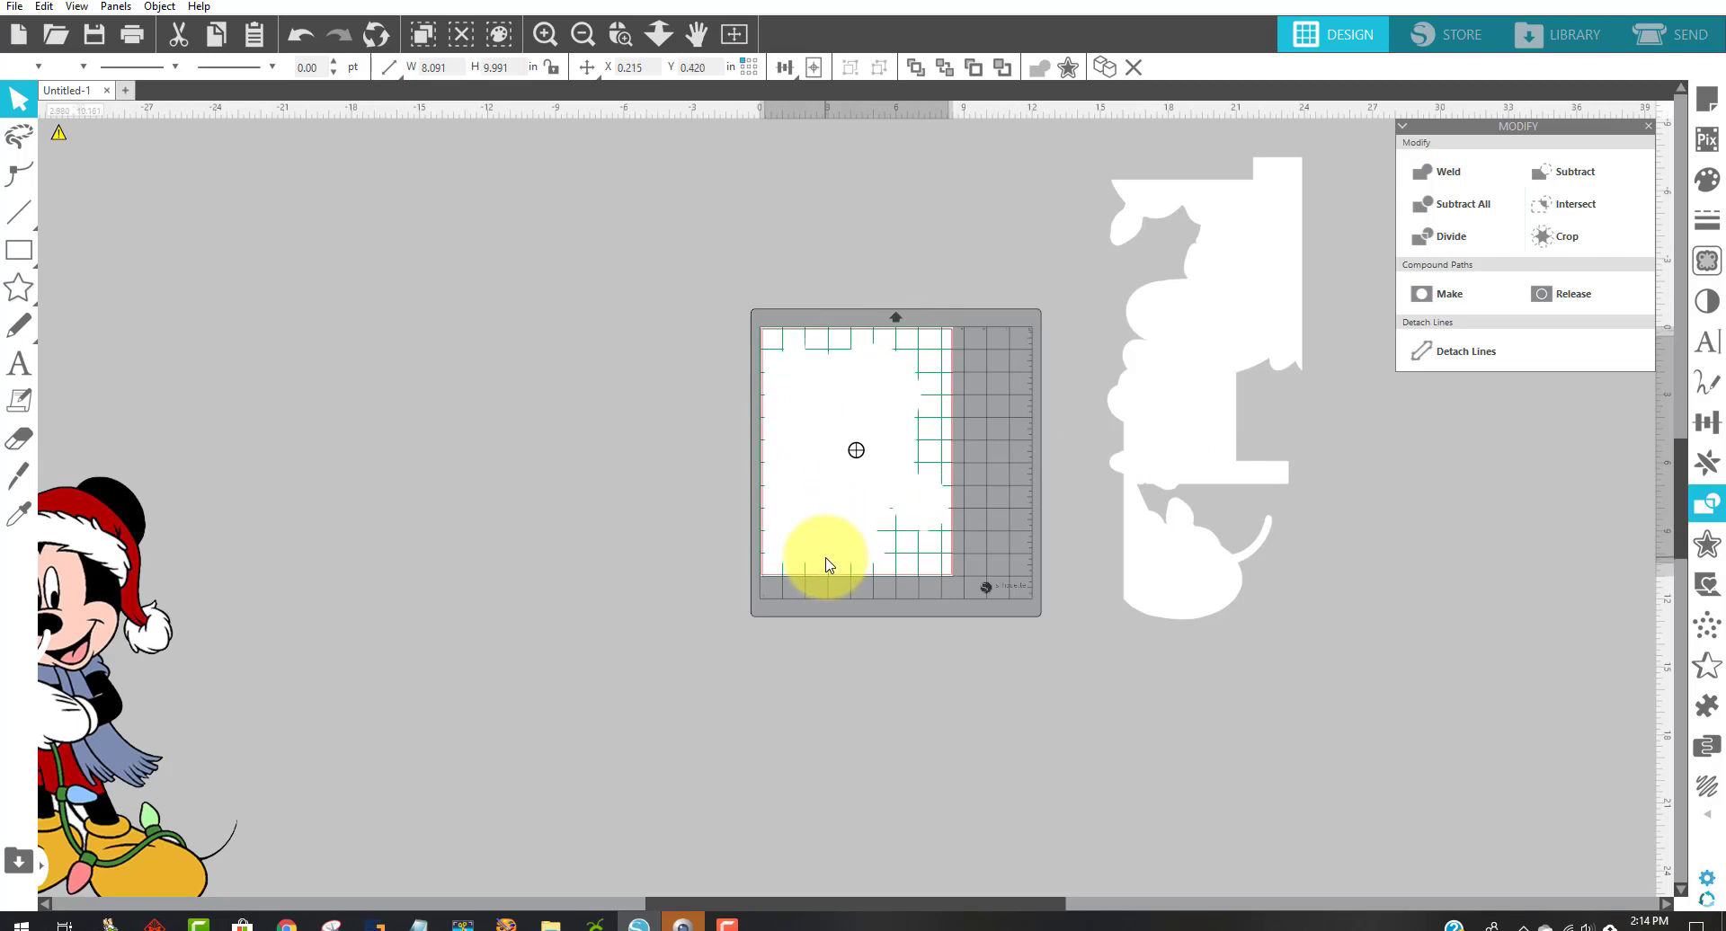
pyautogui.click(866, 544)
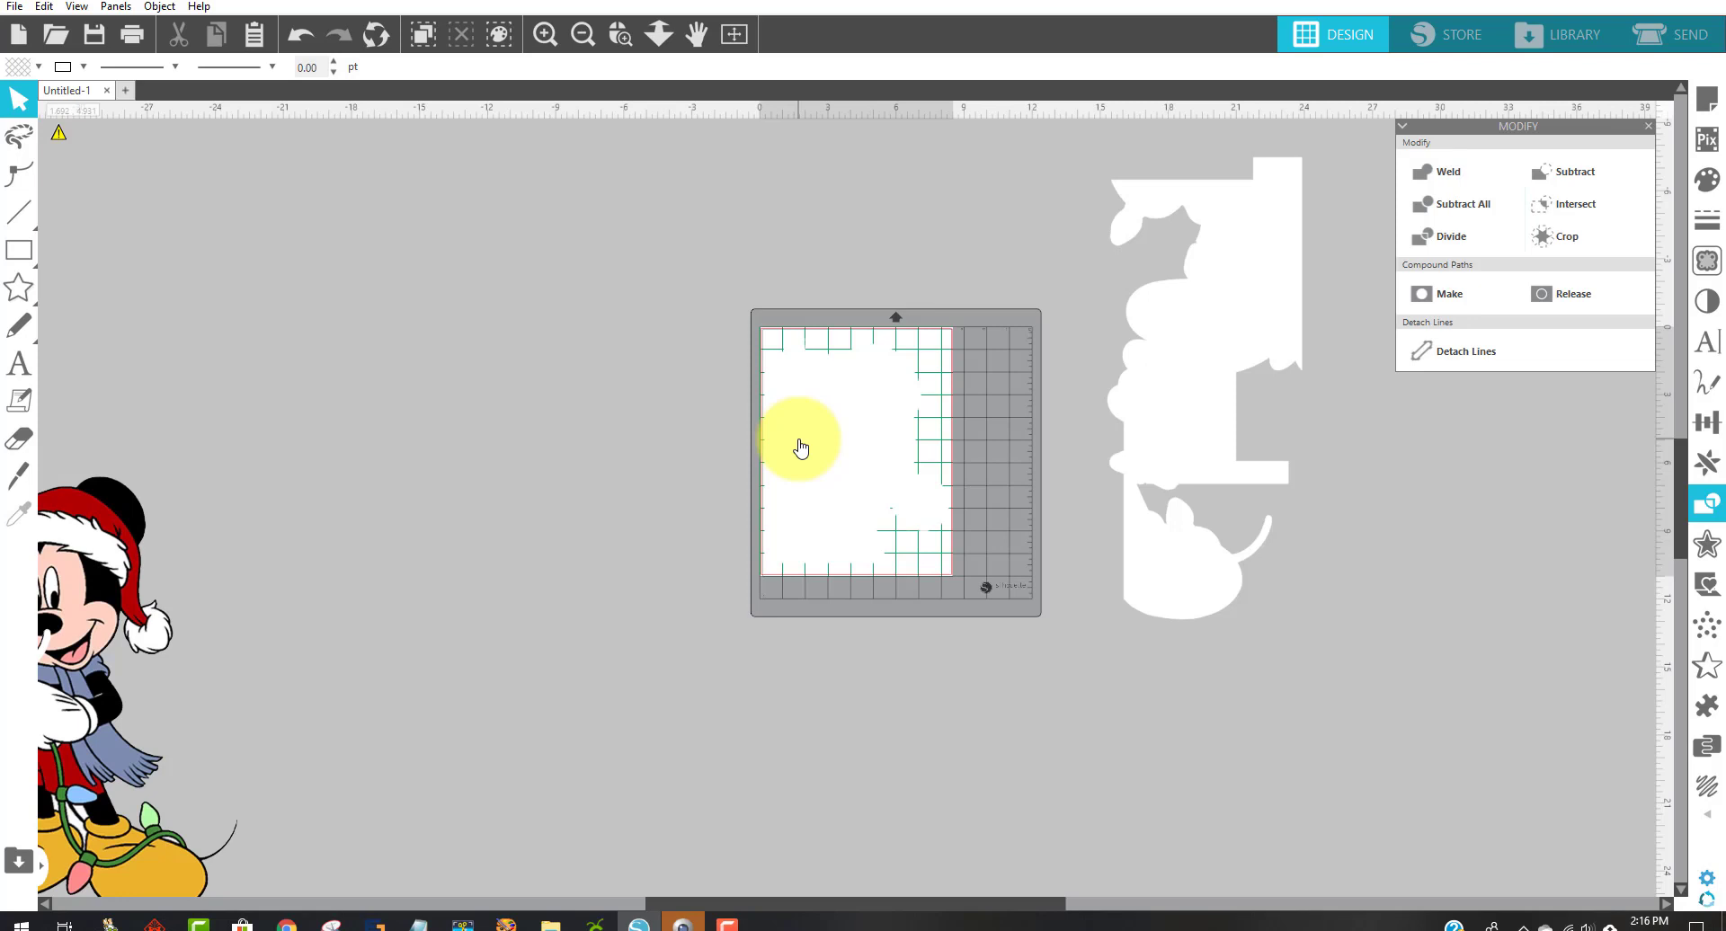
# - Prepare the page for sending to the cutter with Coverstock, Heavy (105lb-122lb) as the material
pyautogui.click(1679, 34)
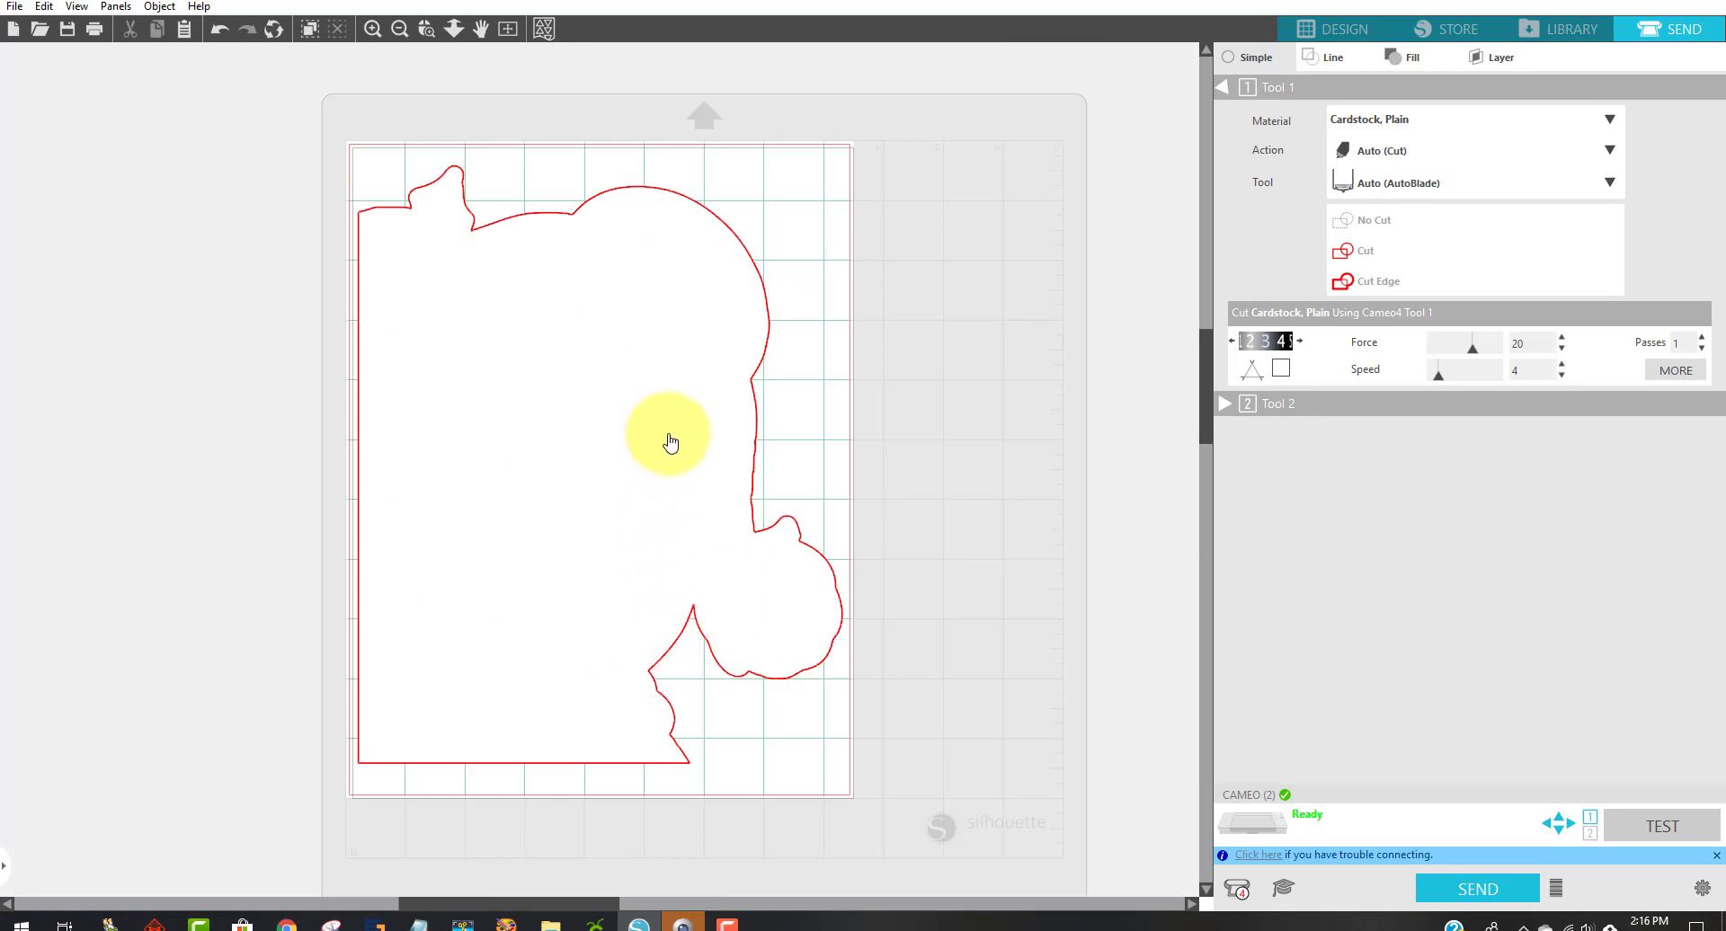
pyautogui.click(1470, 125)
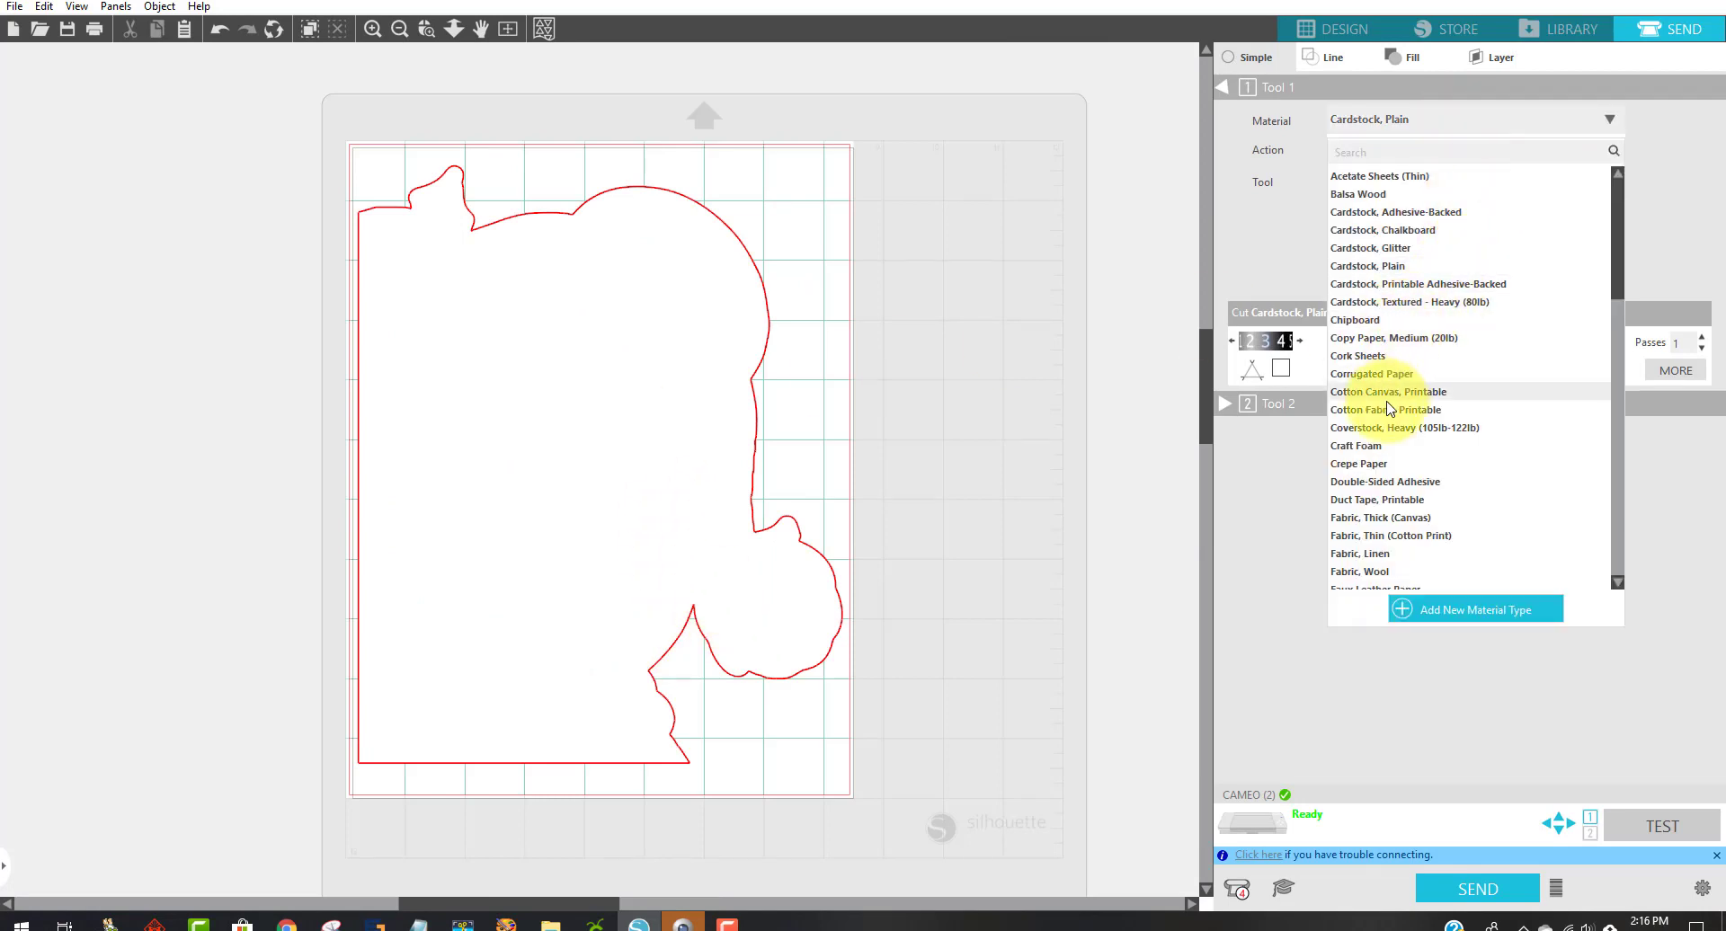
pyautogui.click(1379, 439)
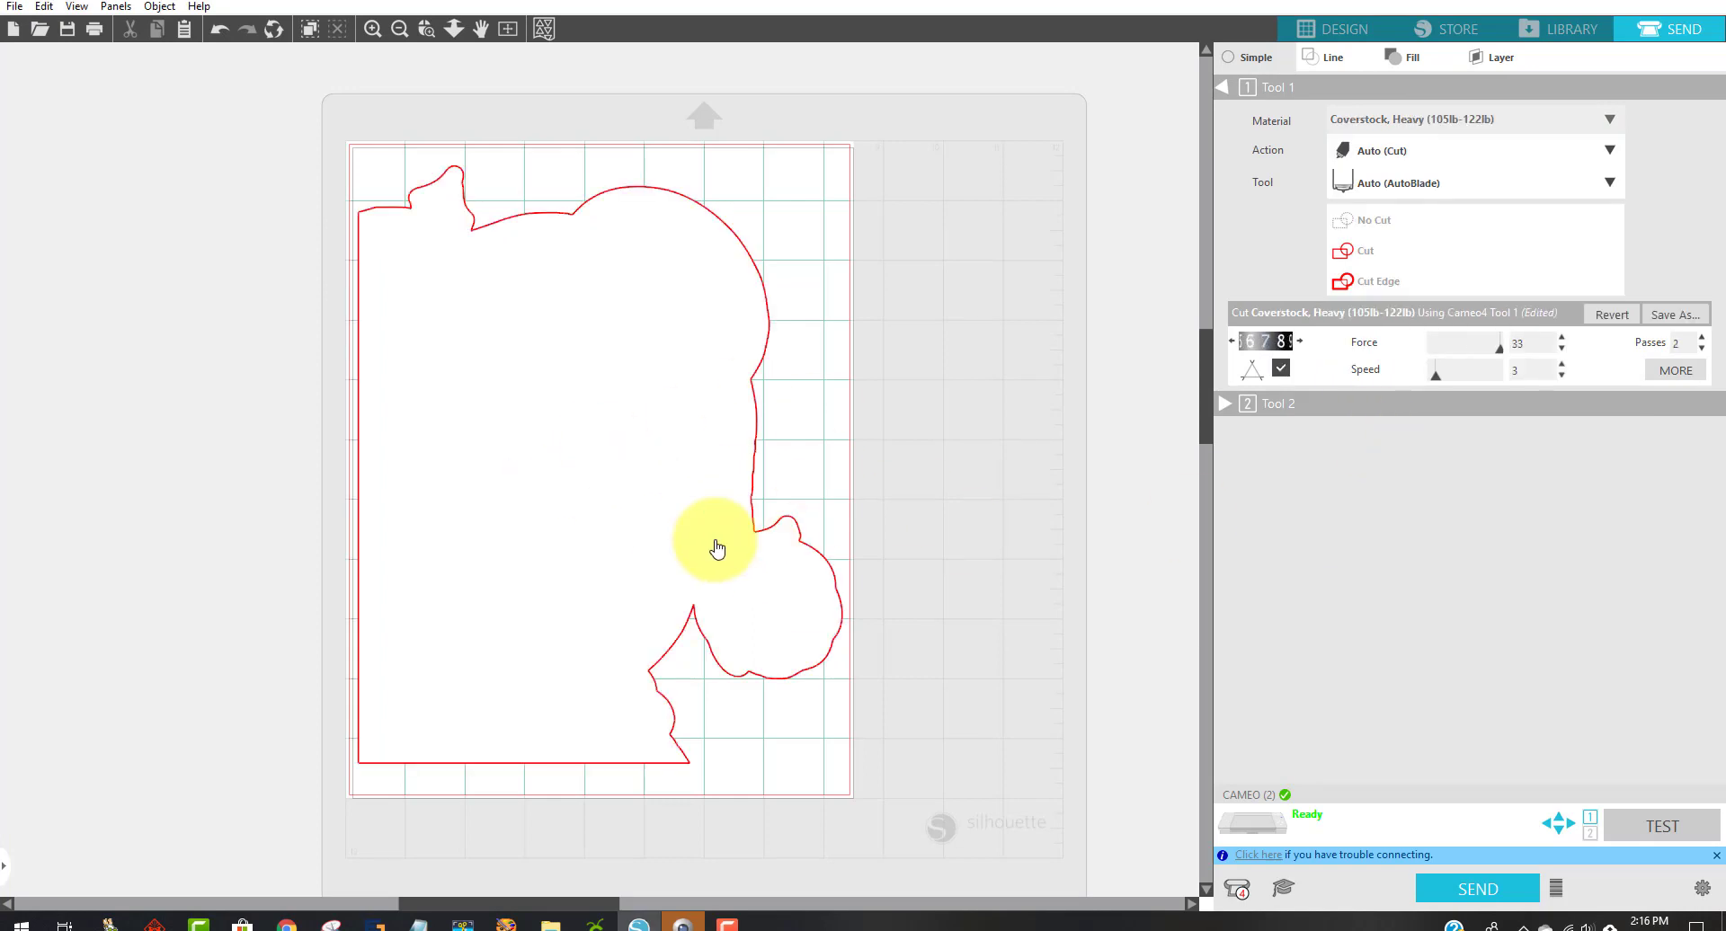
# - Set the blade depth to 8 and the speed to 5, and send the head piece to the Cameo for cutting
pyautogui.click(1300, 341)
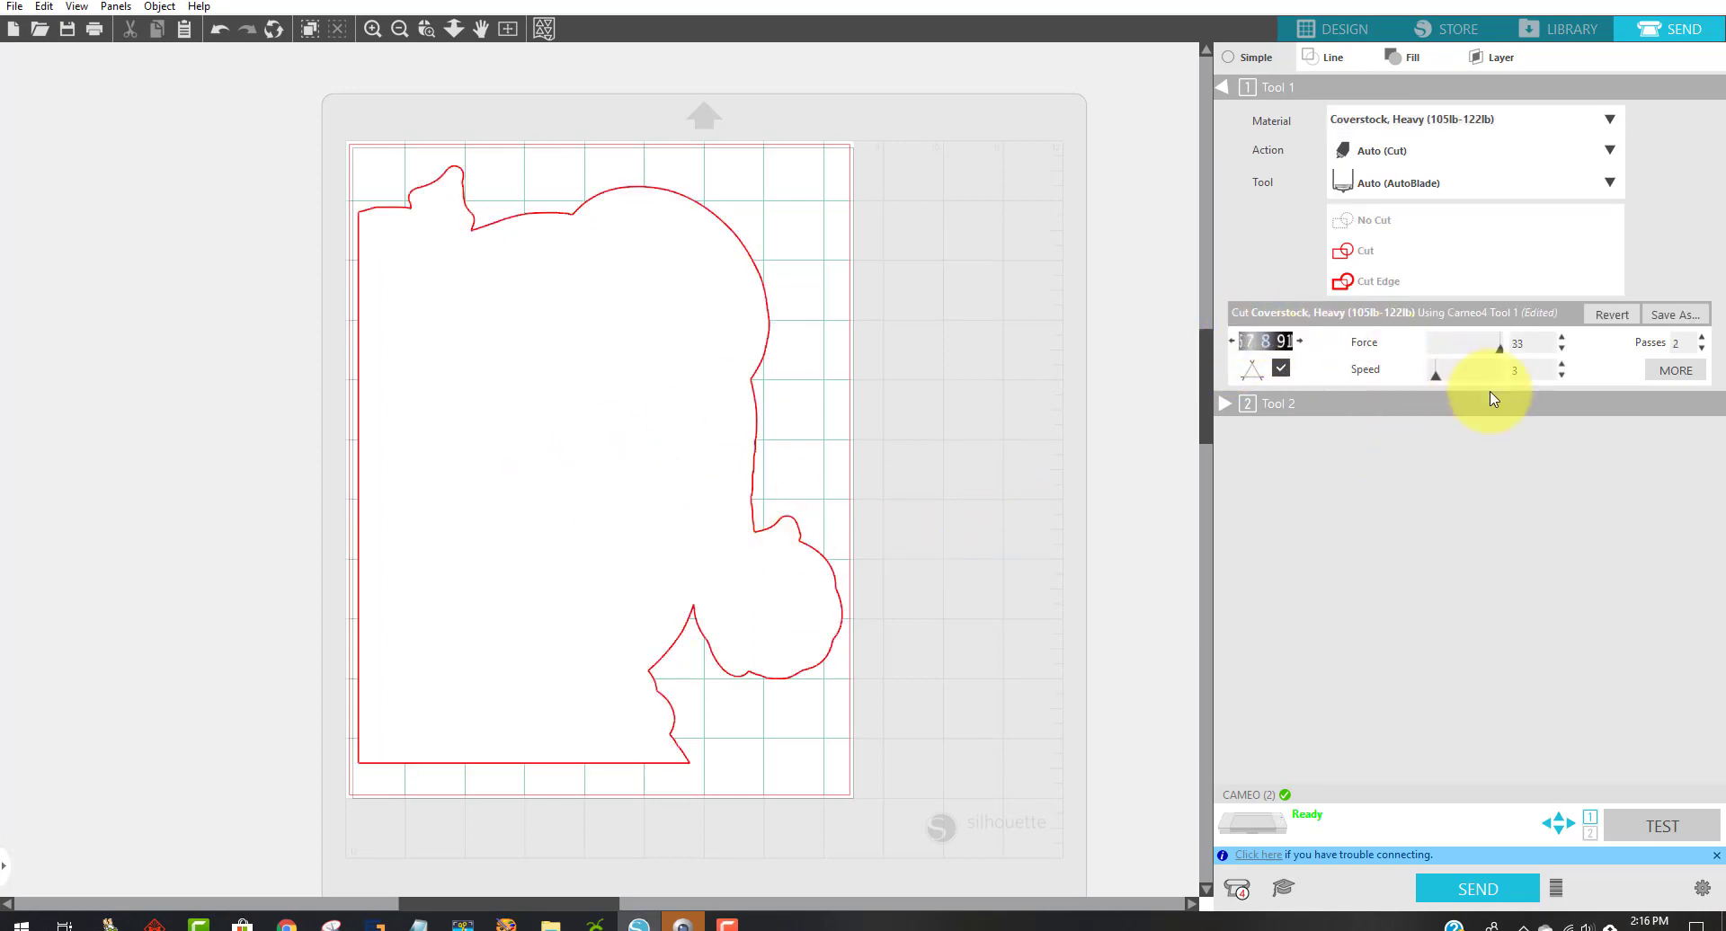
pyautogui.click(1561, 363)
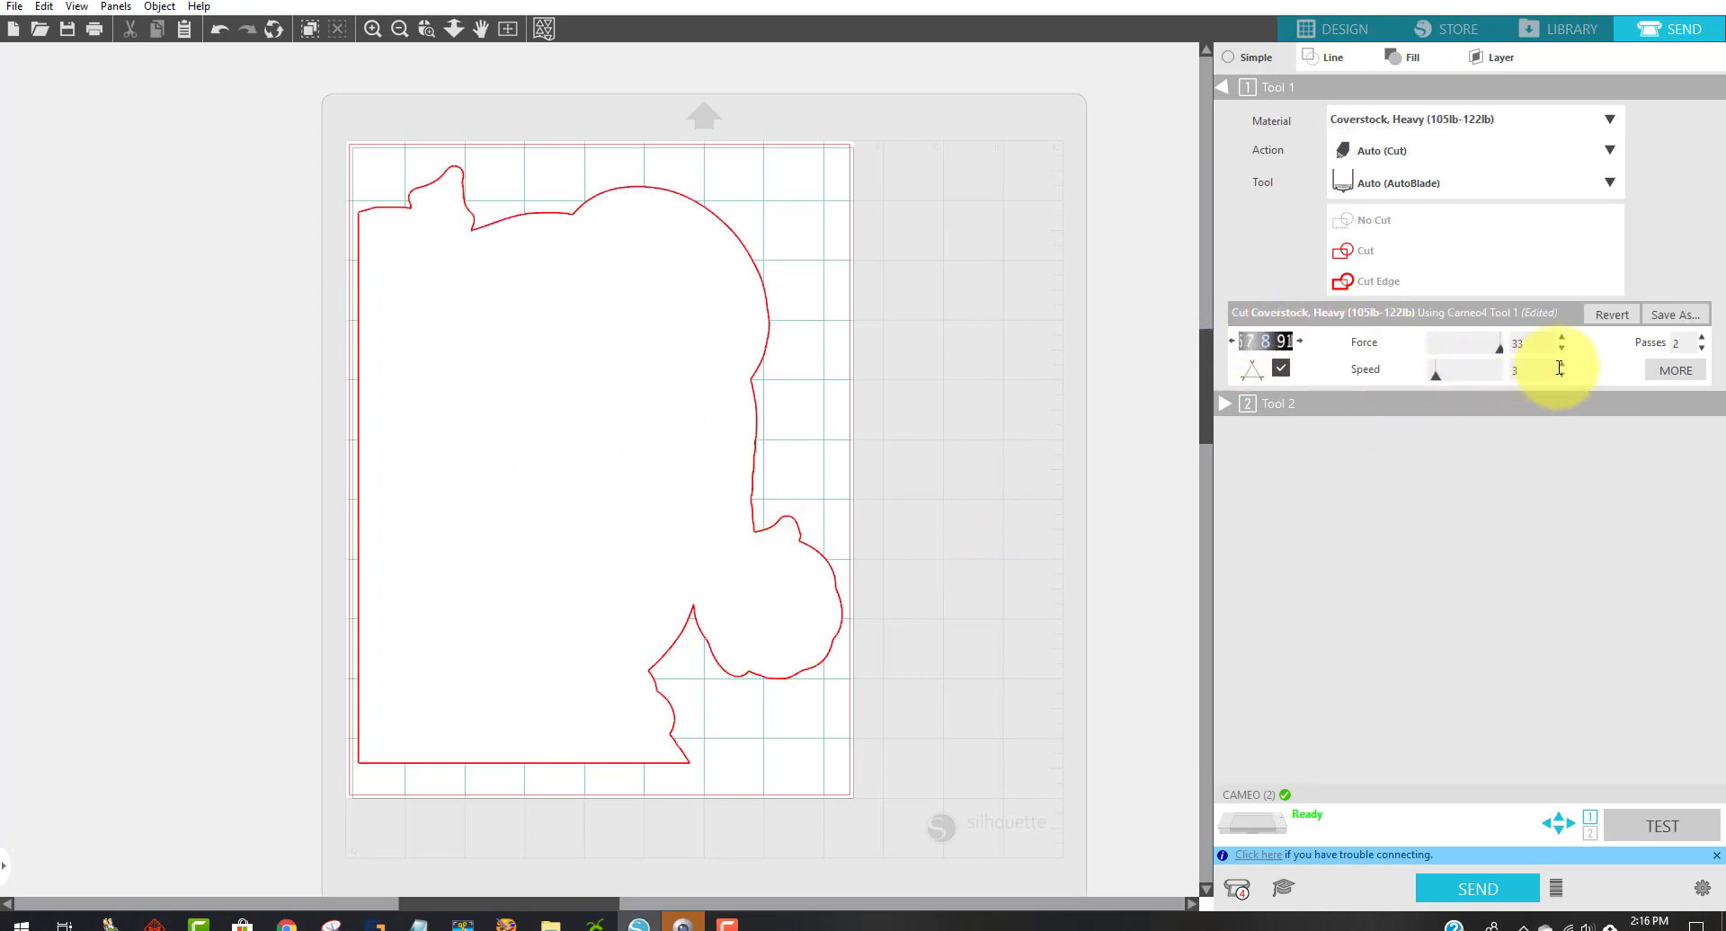
pyautogui.click(1561, 363)
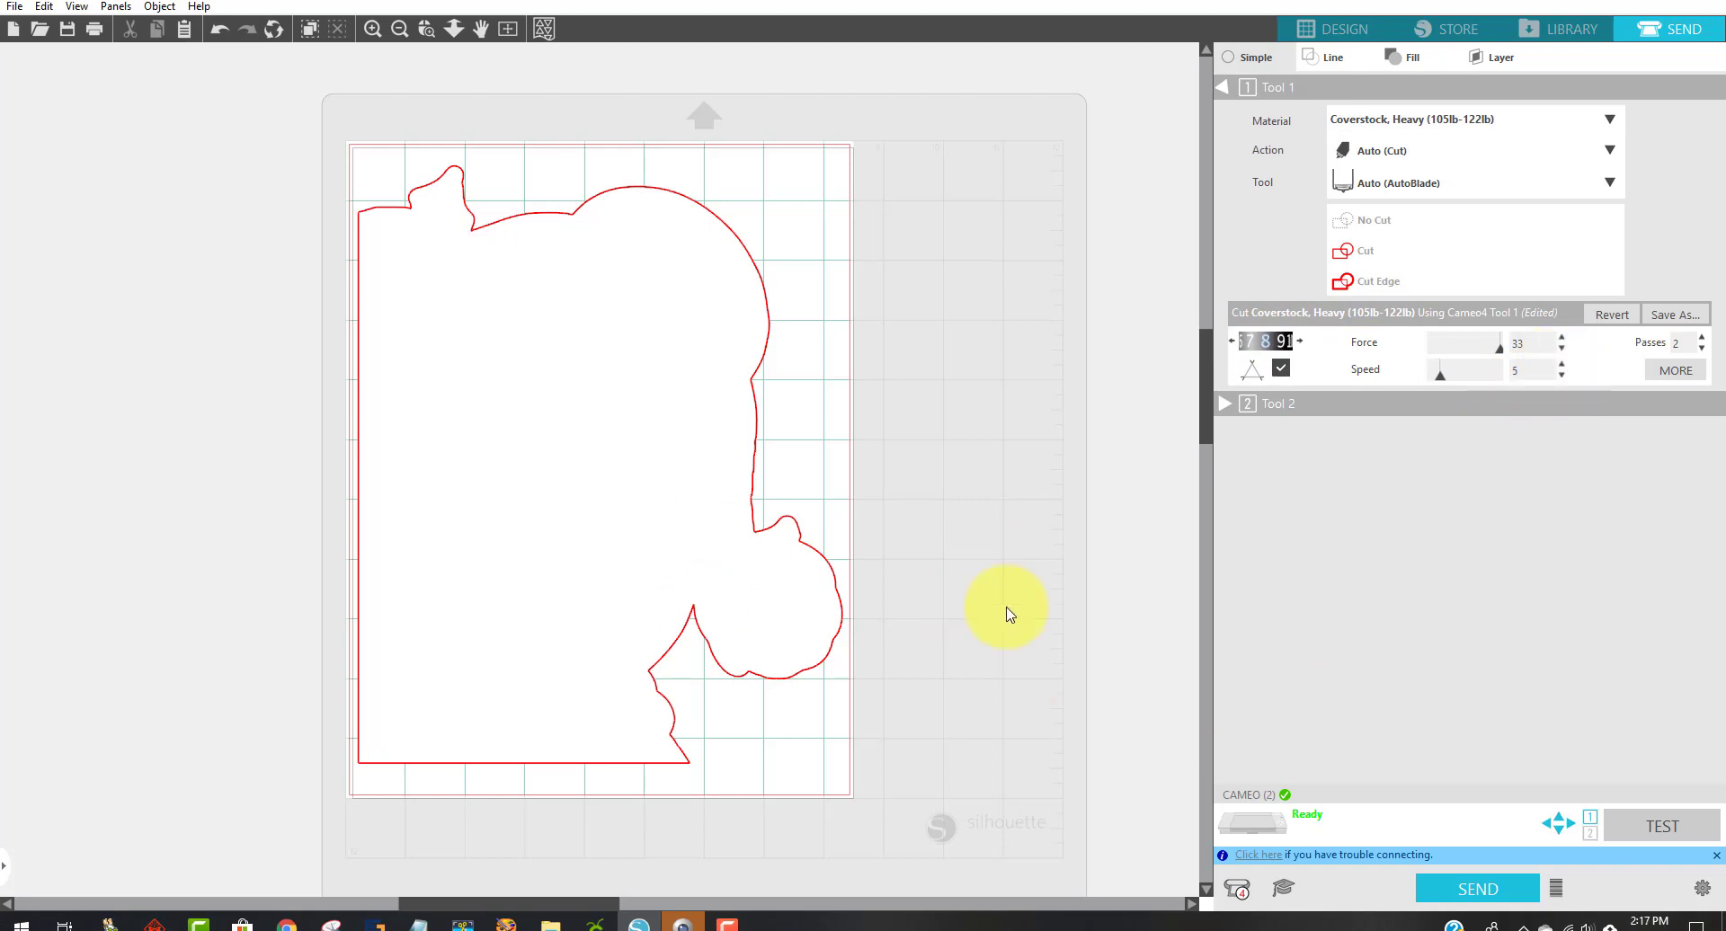
pyautogui.click(1485, 892)
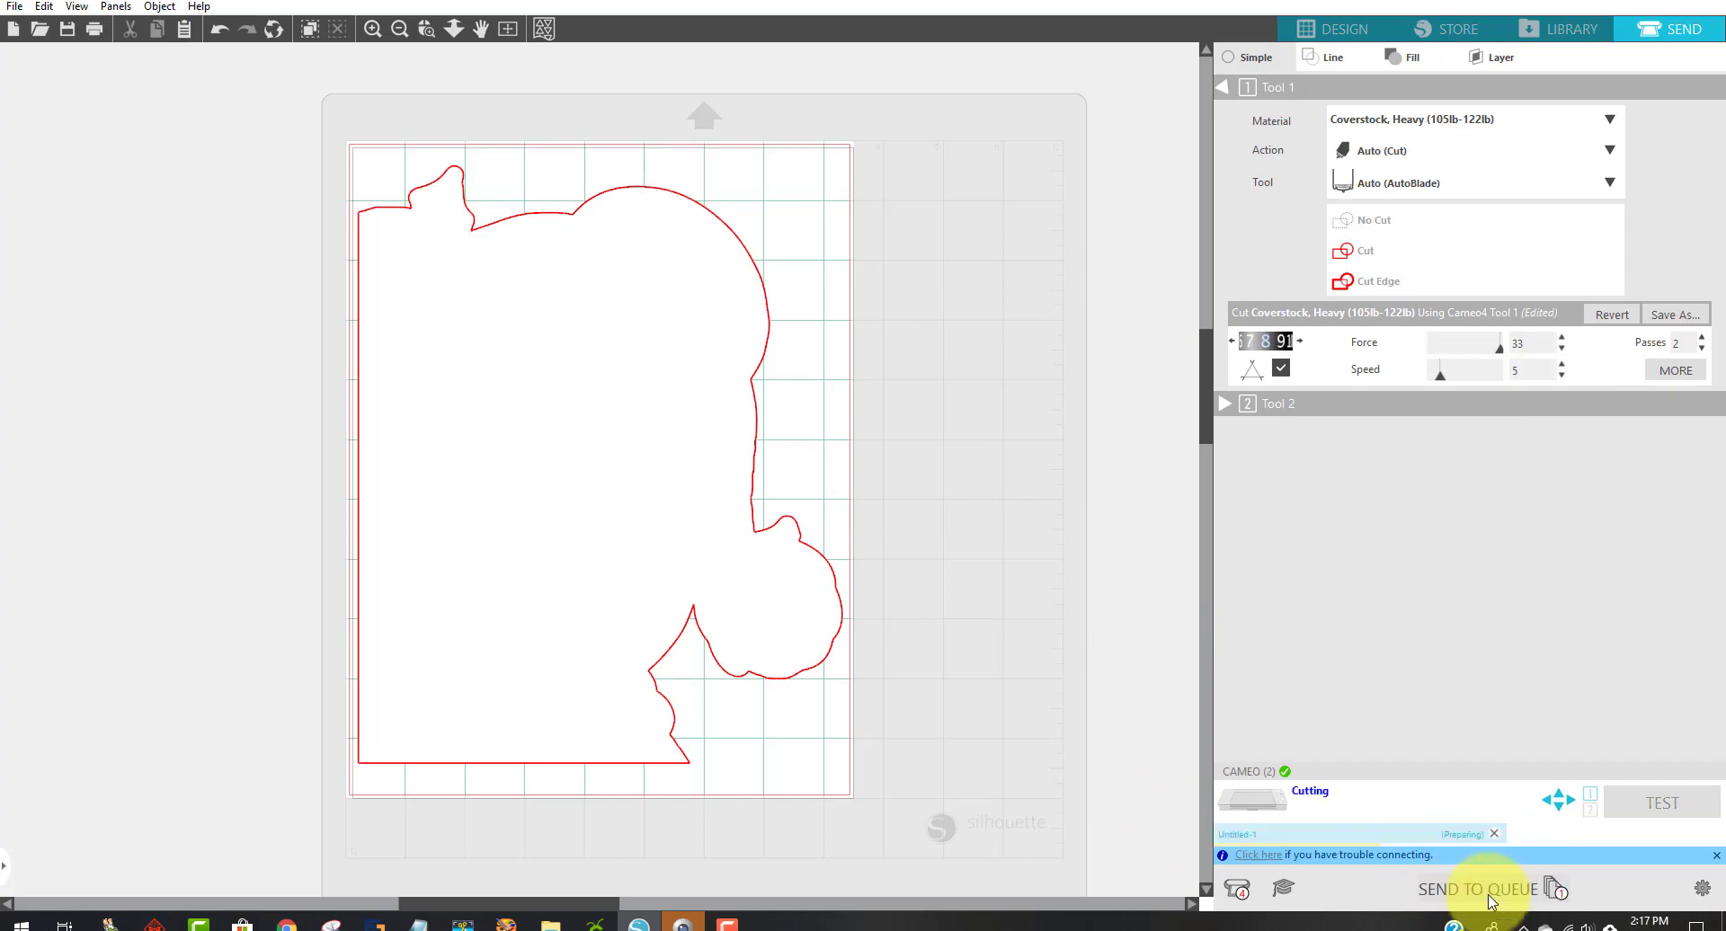
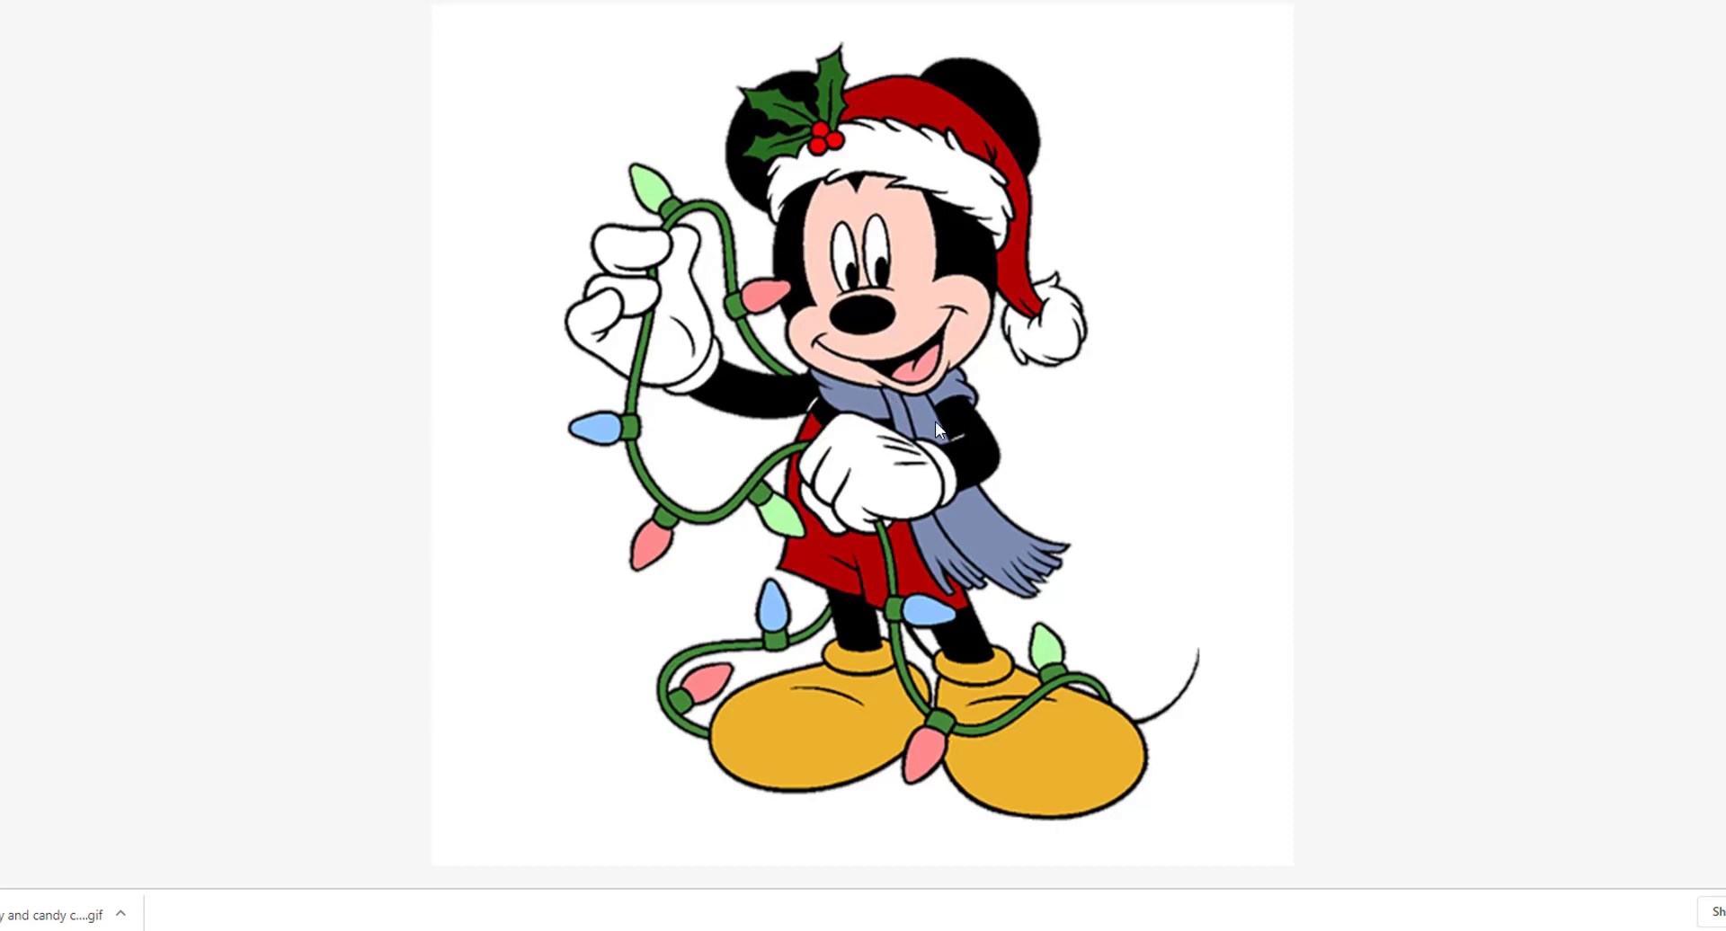
# - Copy the Christmas Mickey image from the browser, switch to Silhouette Studio, delete the existing Mickey figure and paste the copied image
pyautogui.rightClick(907, 417)
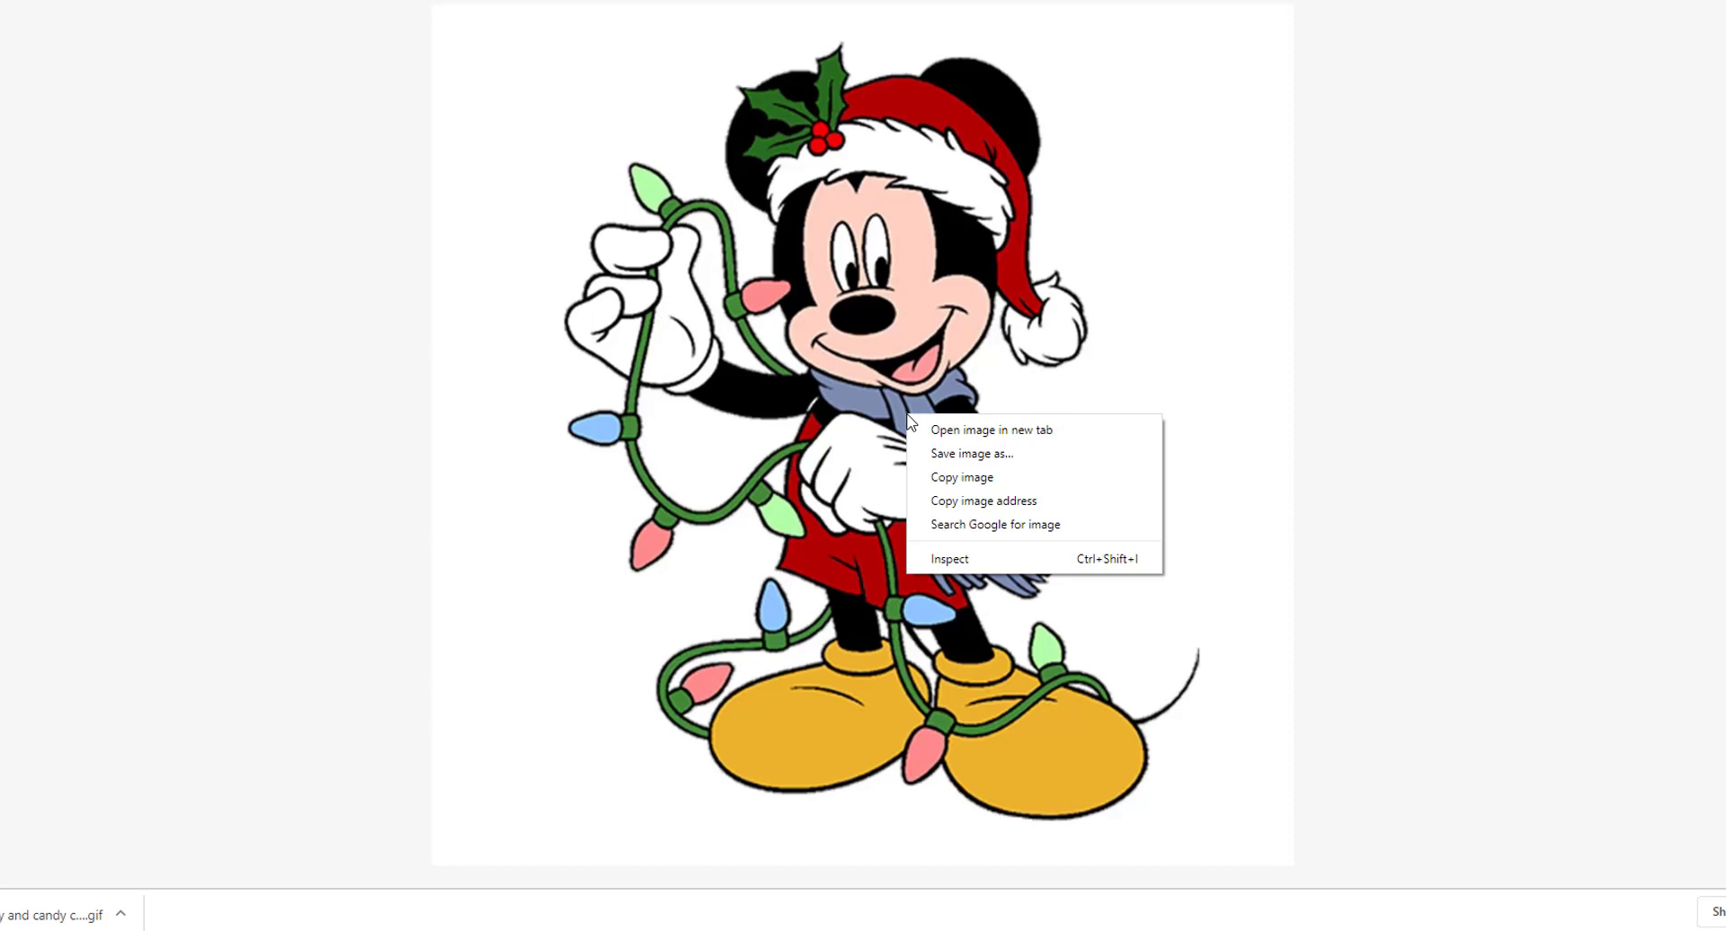
pyautogui.click(988, 477)
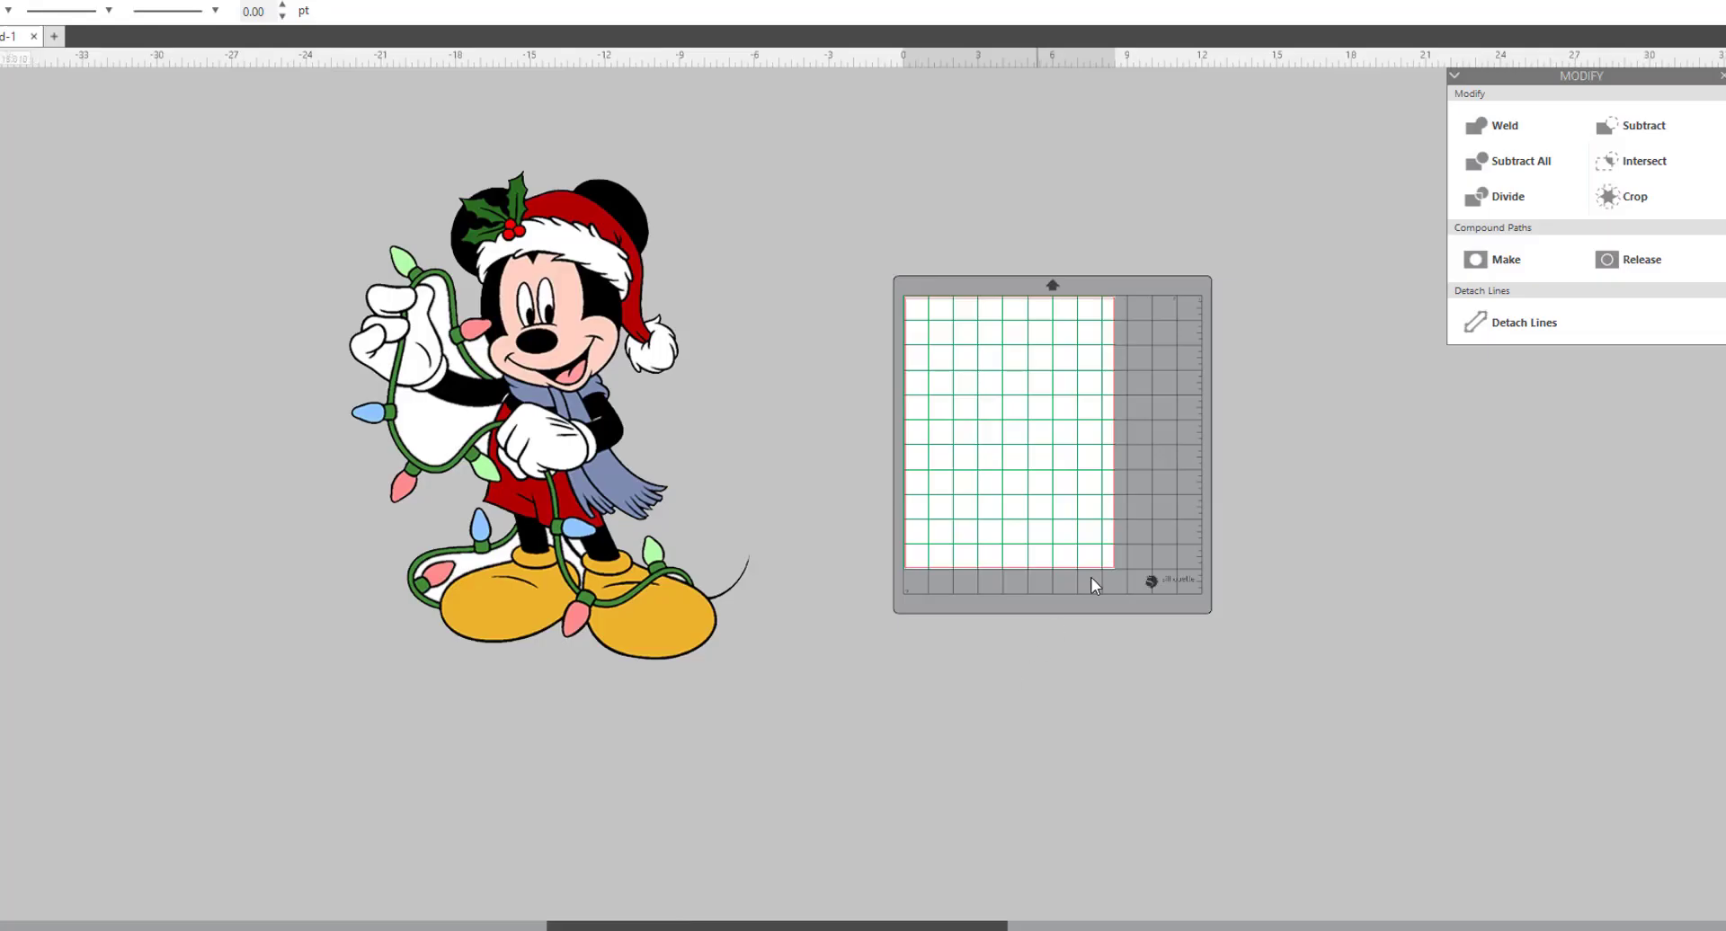
pyautogui.click(528, 323)
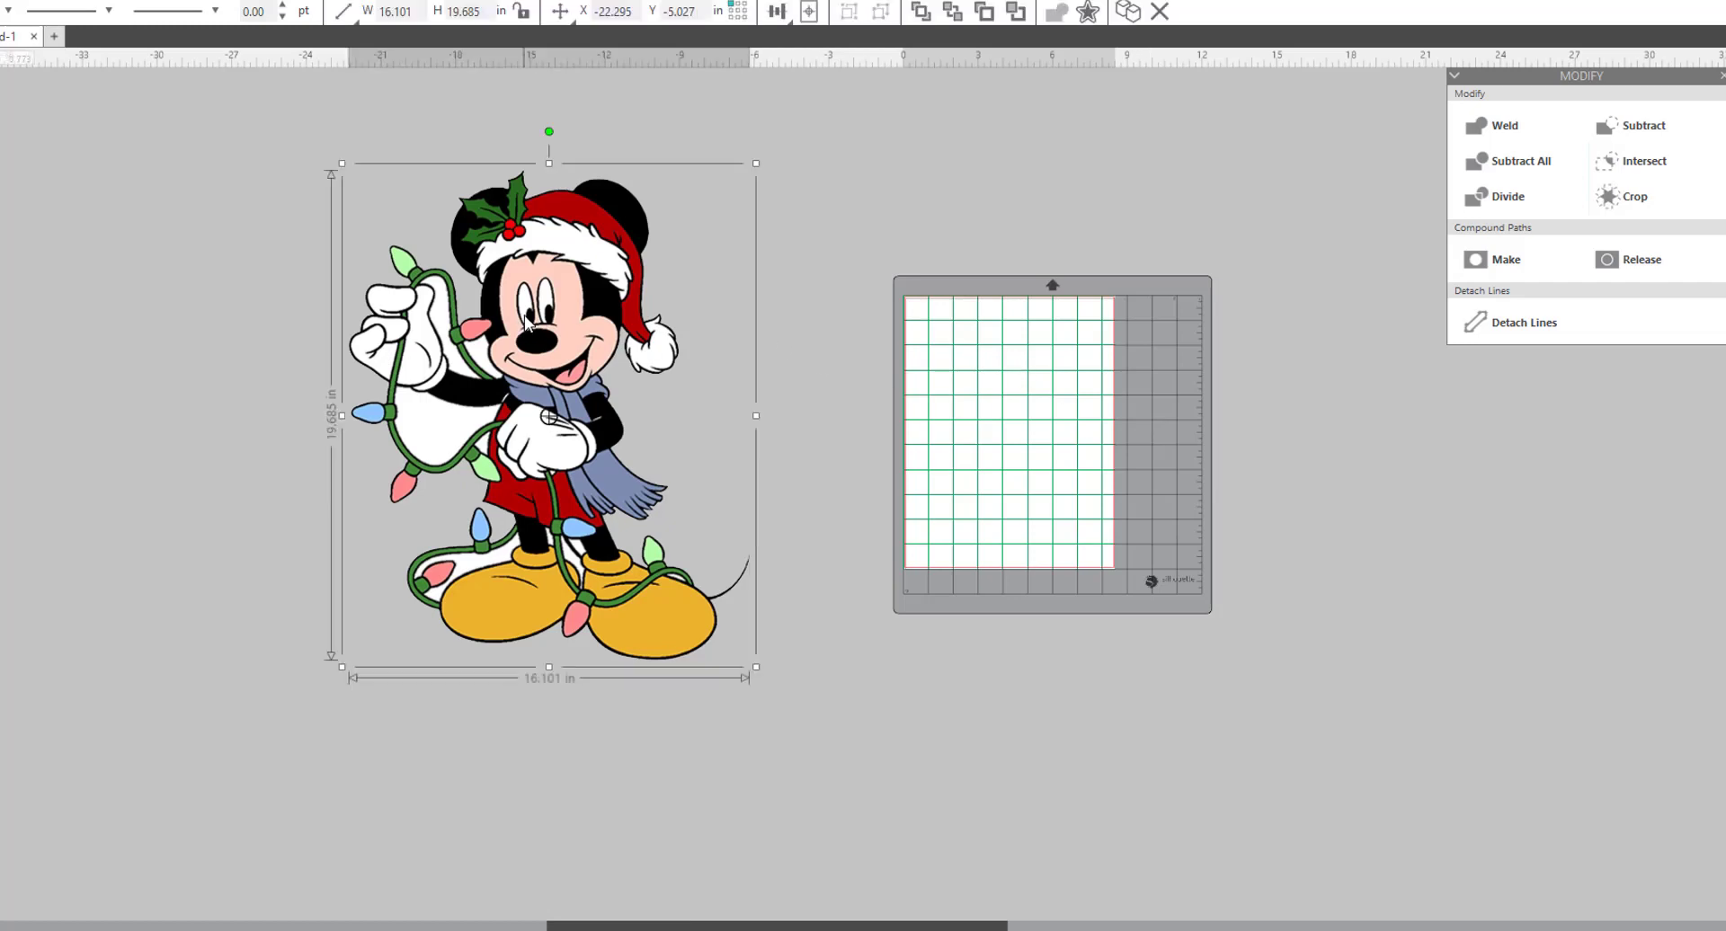
pyautogui.press('Delete')
pyautogui.rightClick(534, 307)
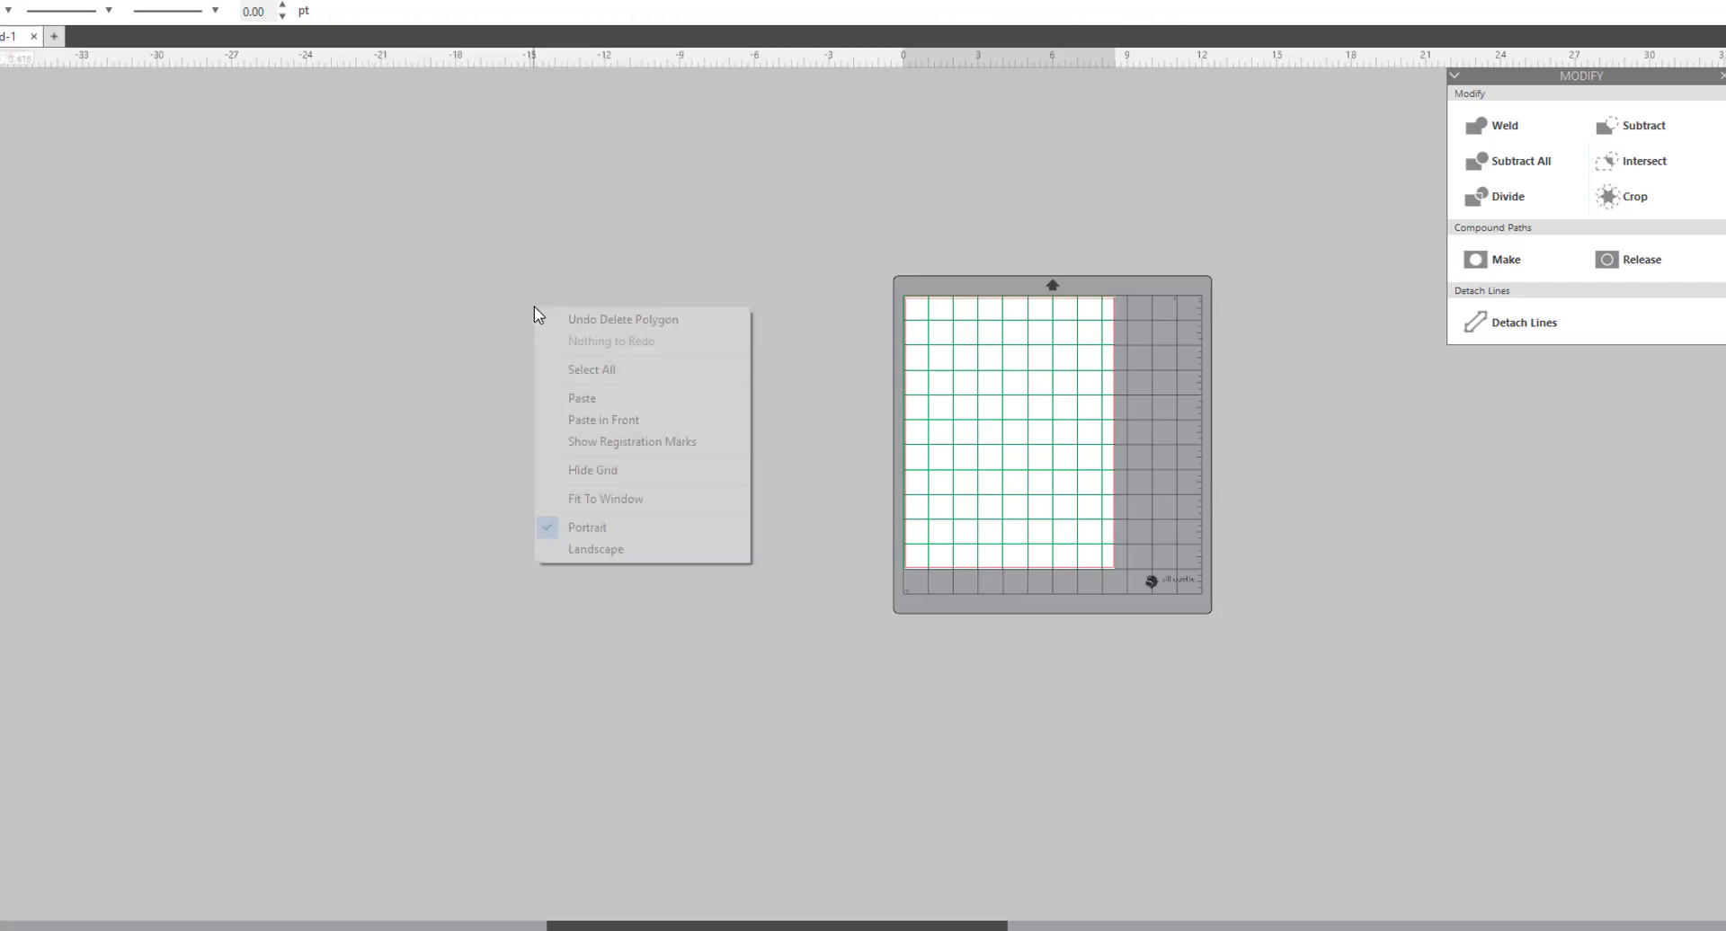
pyautogui.click(602, 399)
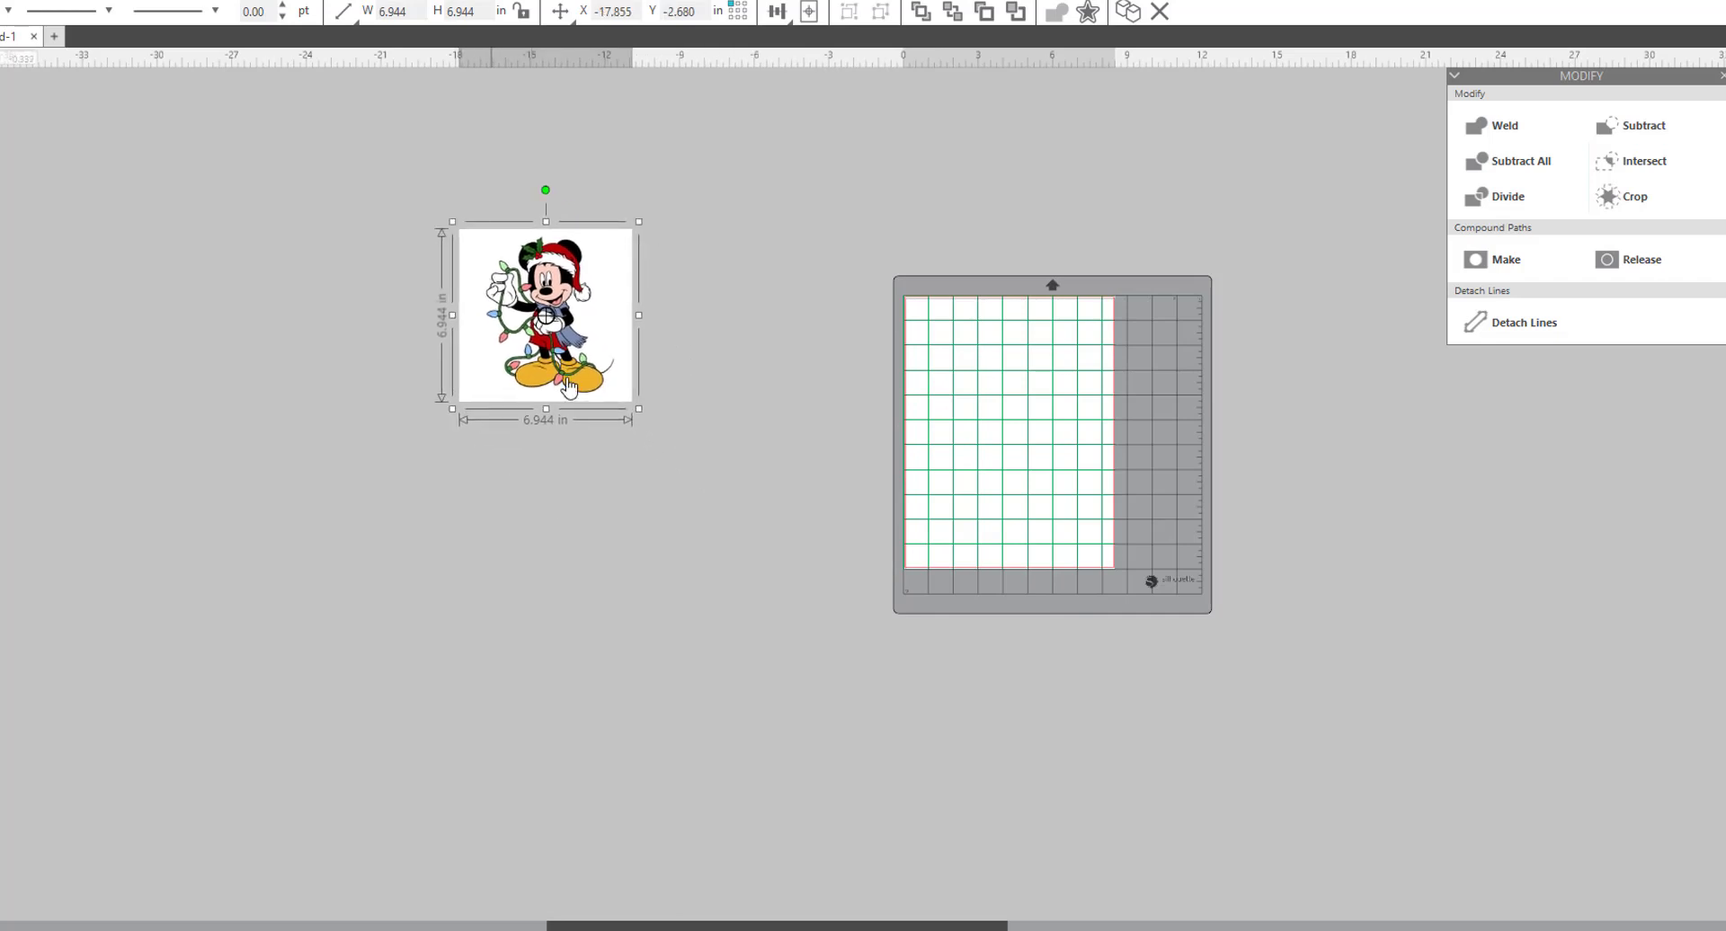
# - Enlarge the pasted Mickey image to 19.685 x 19.685 in and shift it left of the mat
pyautogui.moveTo(640, 408); pyautogui.dragTo(855, 725)
pyautogui.moveTo(804, 515); pyautogui.dragTo(707, 494)
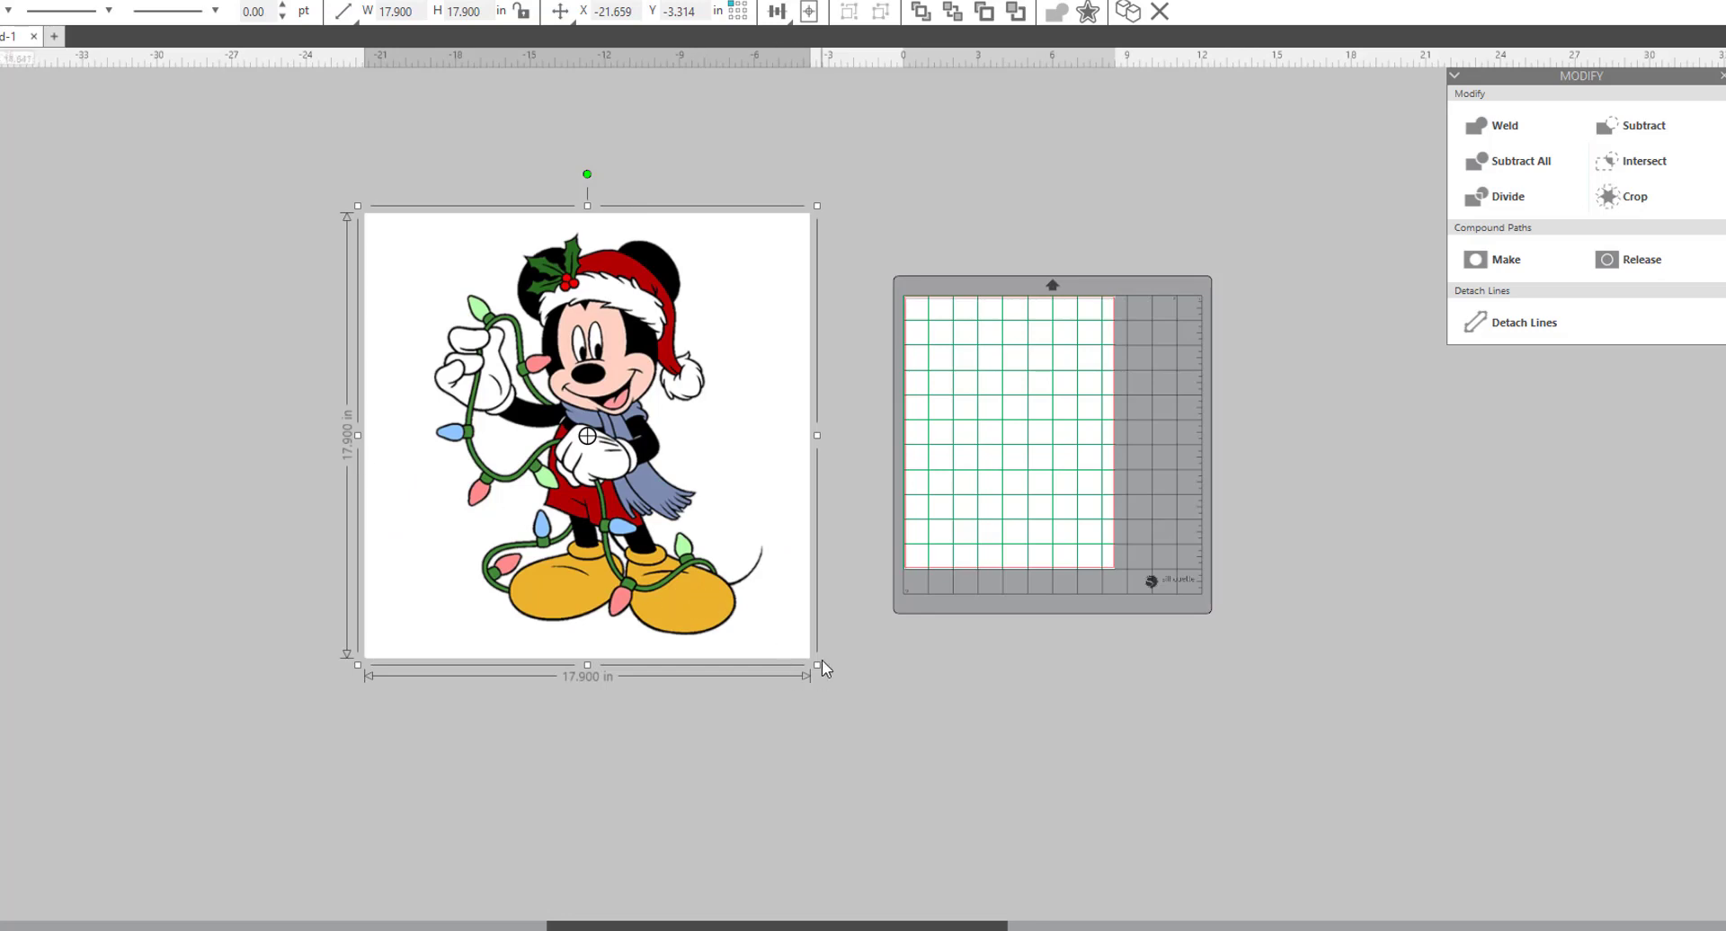
pyautogui.moveTo(818, 669); pyautogui.dragTo(844, 790)
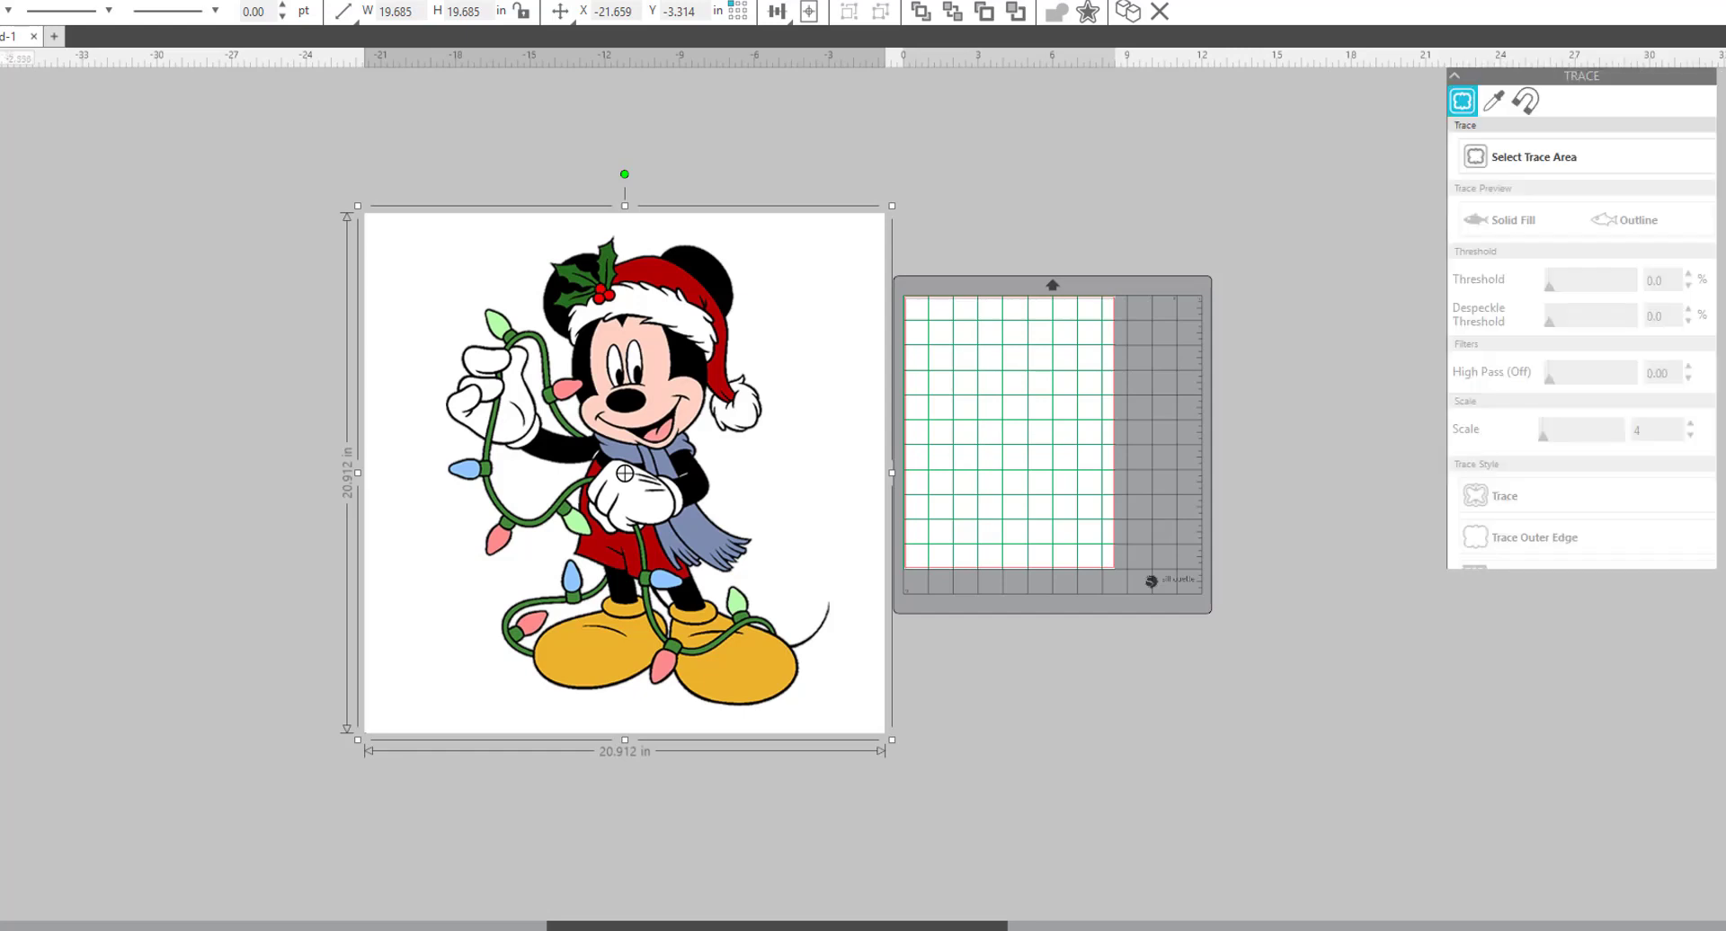
# - Trace an area about 18.7 x 20.4 in around Mickey with a threshold of 76% and detach the figure from its background
pyautogui.click(1543, 171)
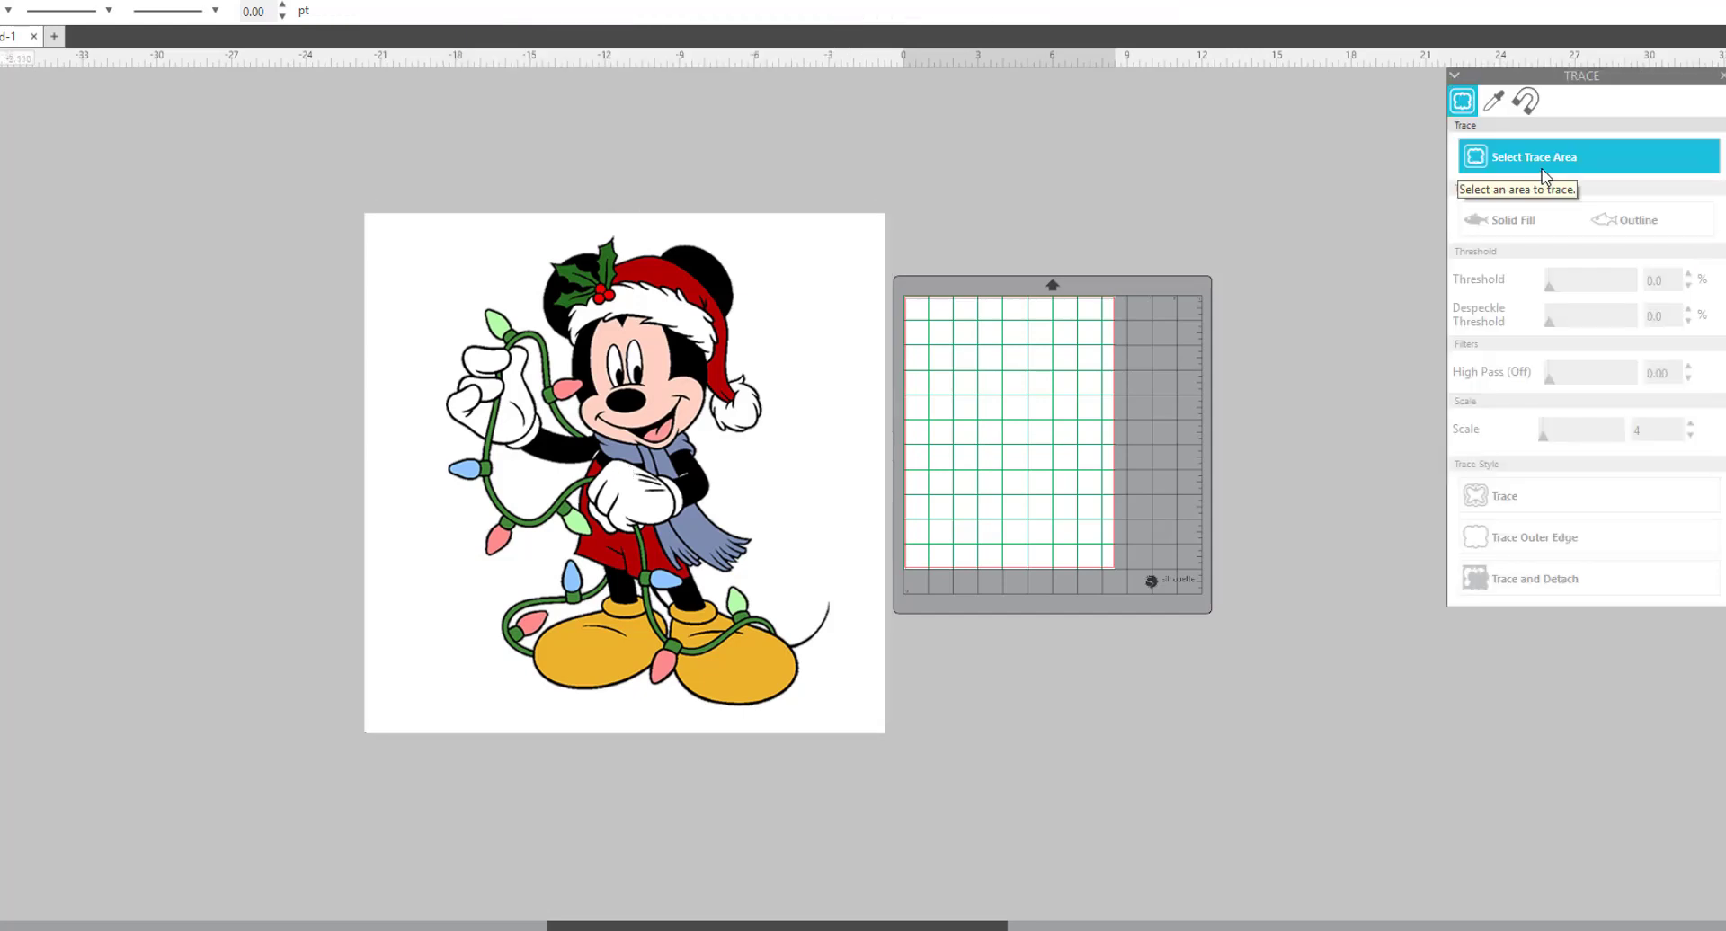
pyautogui.moveTo(407, 221)
pyautogui.mouseDown()
pyautogui.moveTo(697, 410)
pyautogui.moveTo(848, 741)
pyautogui.moveTo(871, 730)
pyautogui.mouseUp()
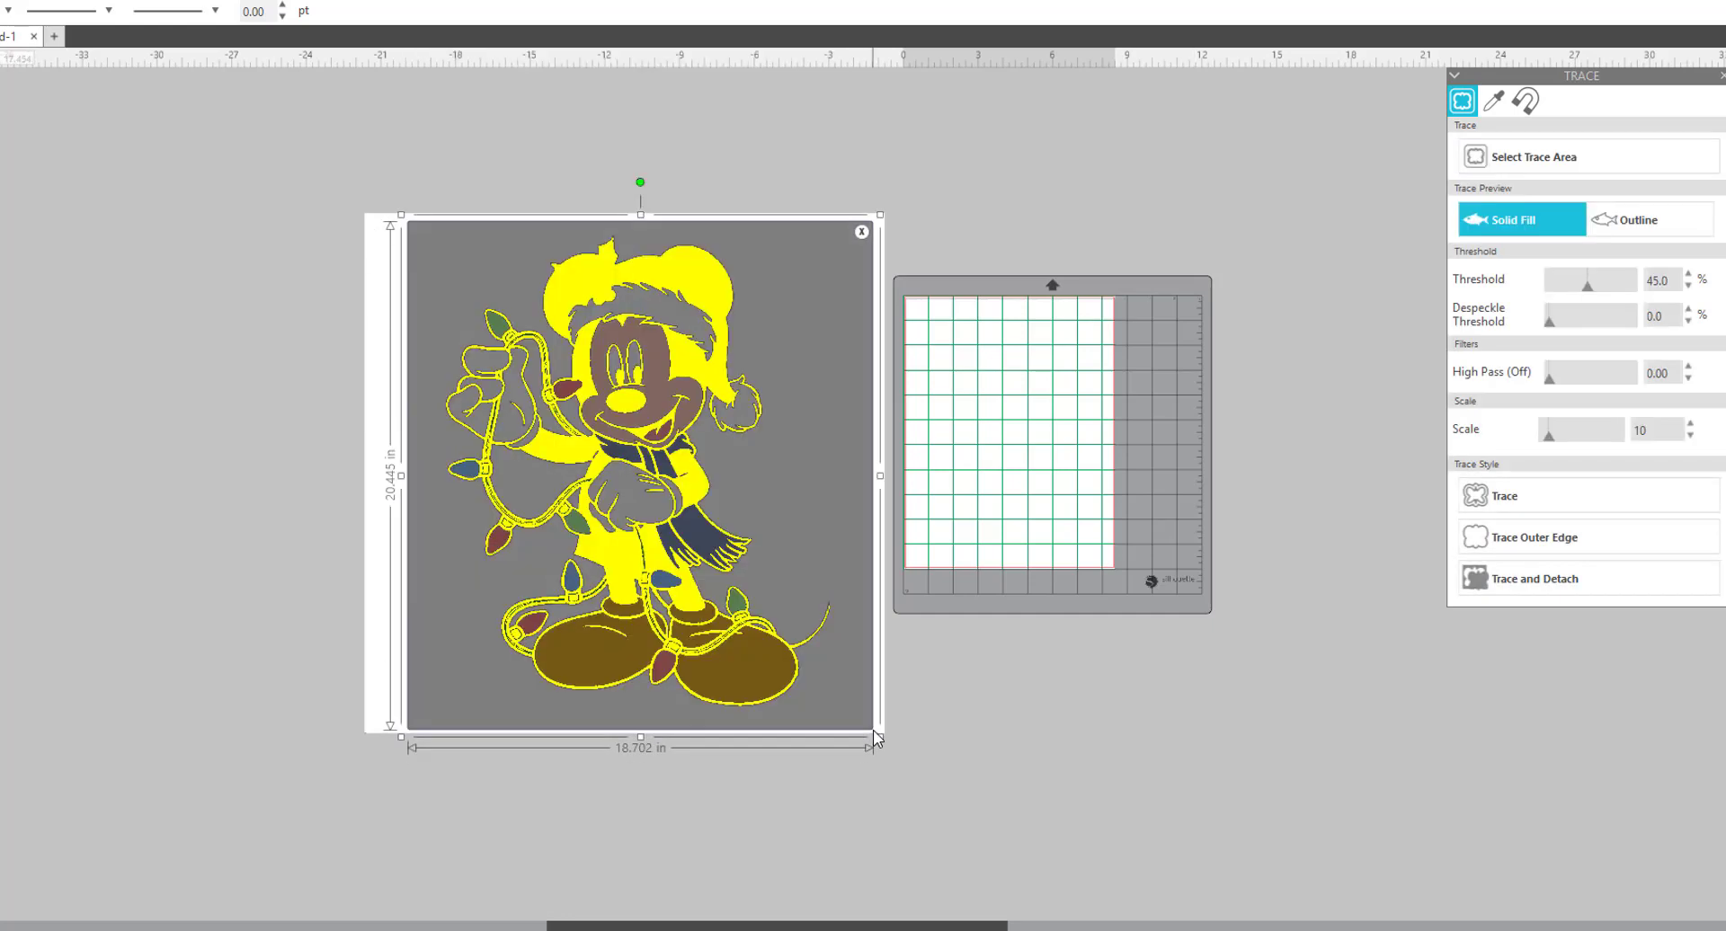
pyautogui.click(1615, 288)
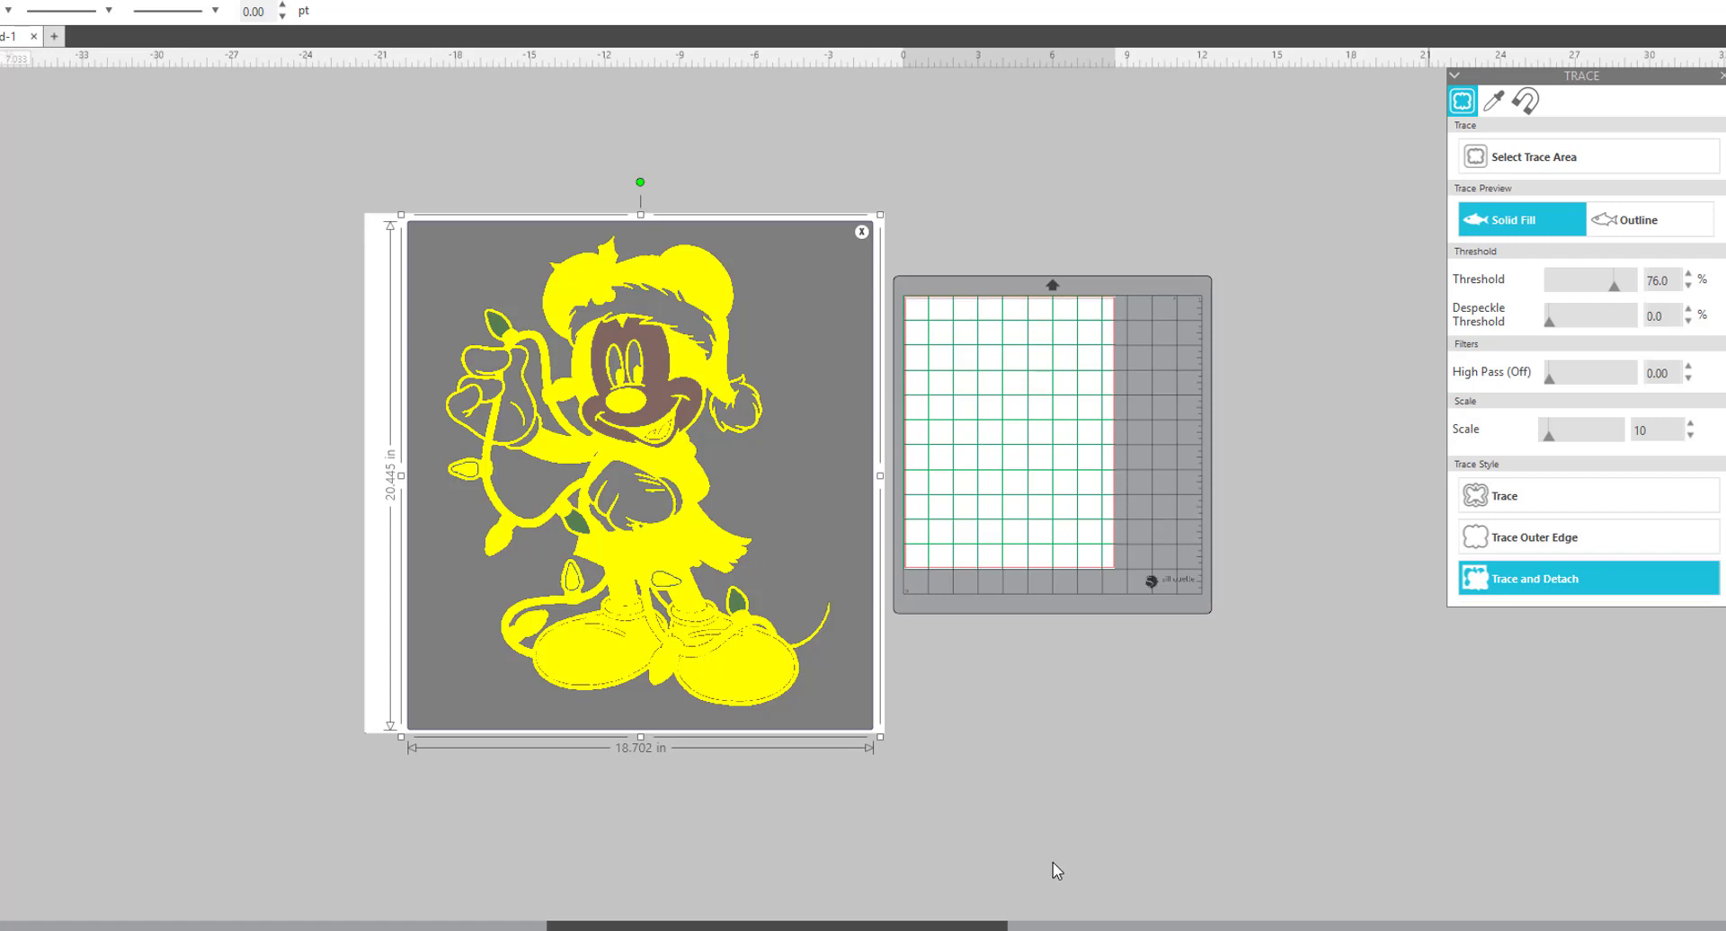
pyautogui.click(860, 883)
# - Move the detached Mickey figure away from the white square and delete the leftover background
pyautogui.moveTo(626, 465)
pyautogui.mouseDown()
pyautogui.moveTo(732, 490)
pyautogui.moveTo(209, 506)
pyautogui.moveTo(159, 483)
pyautogui.mouseUp()
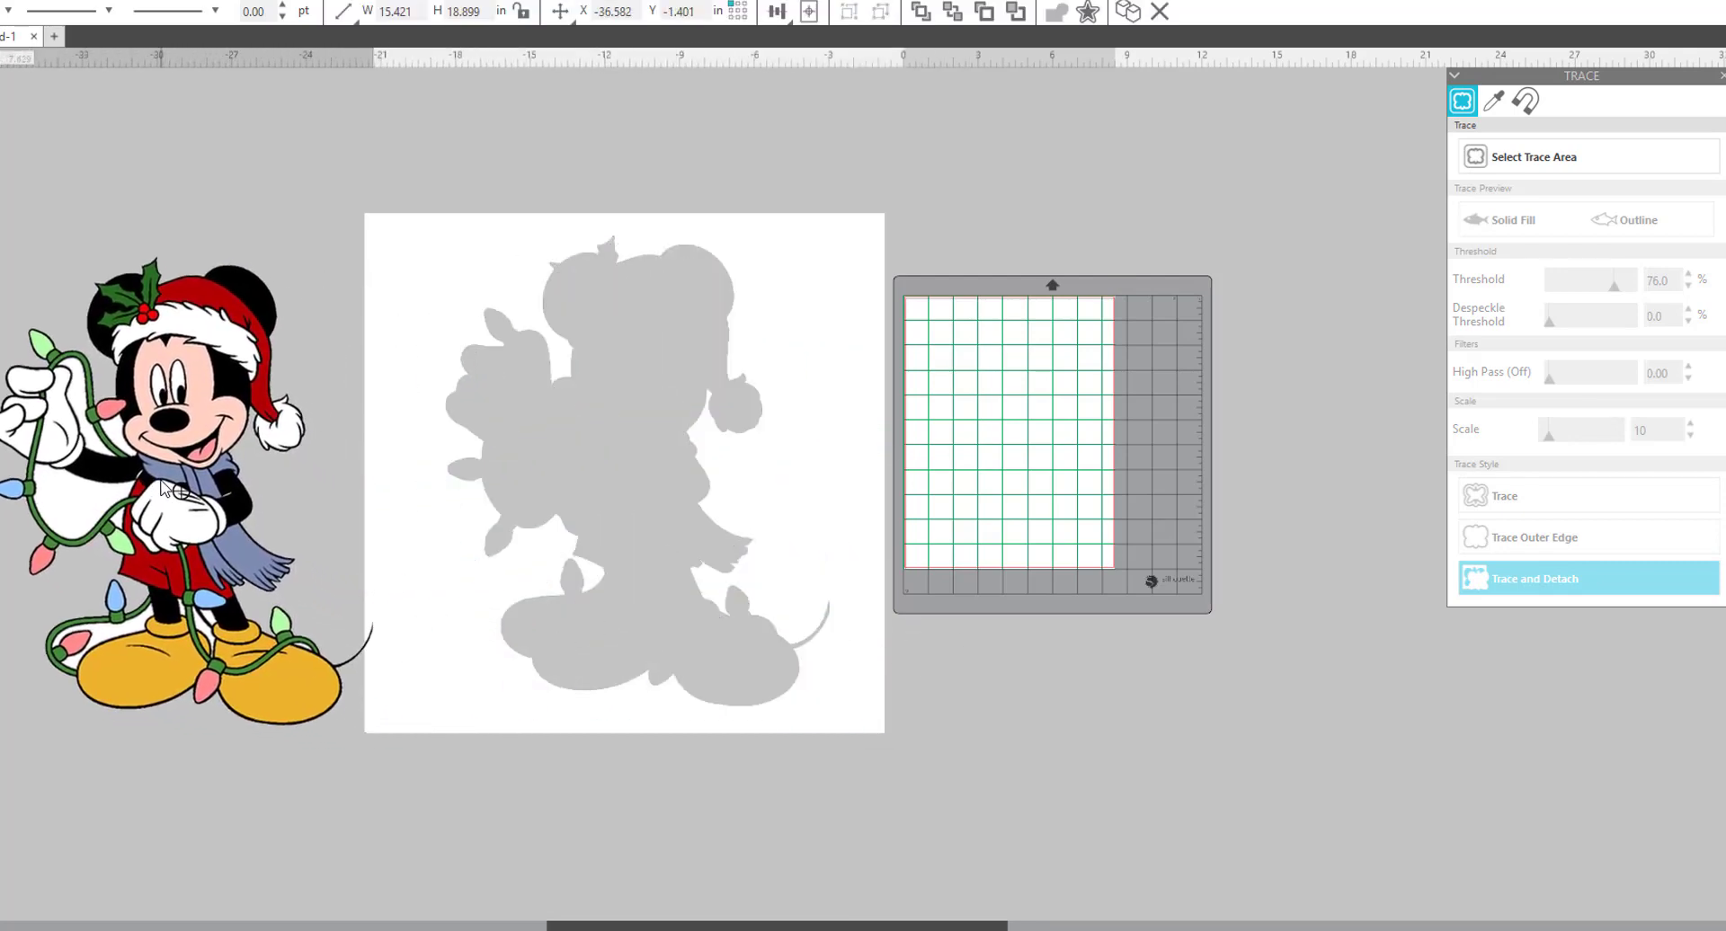
pyautogui.moveTo(387, 187)
pyautogui.mouseDown()
pyautogui.moveTo(418, 208)
pyautogui.moveTo(710, 678)
pyautogui.mouseUp()
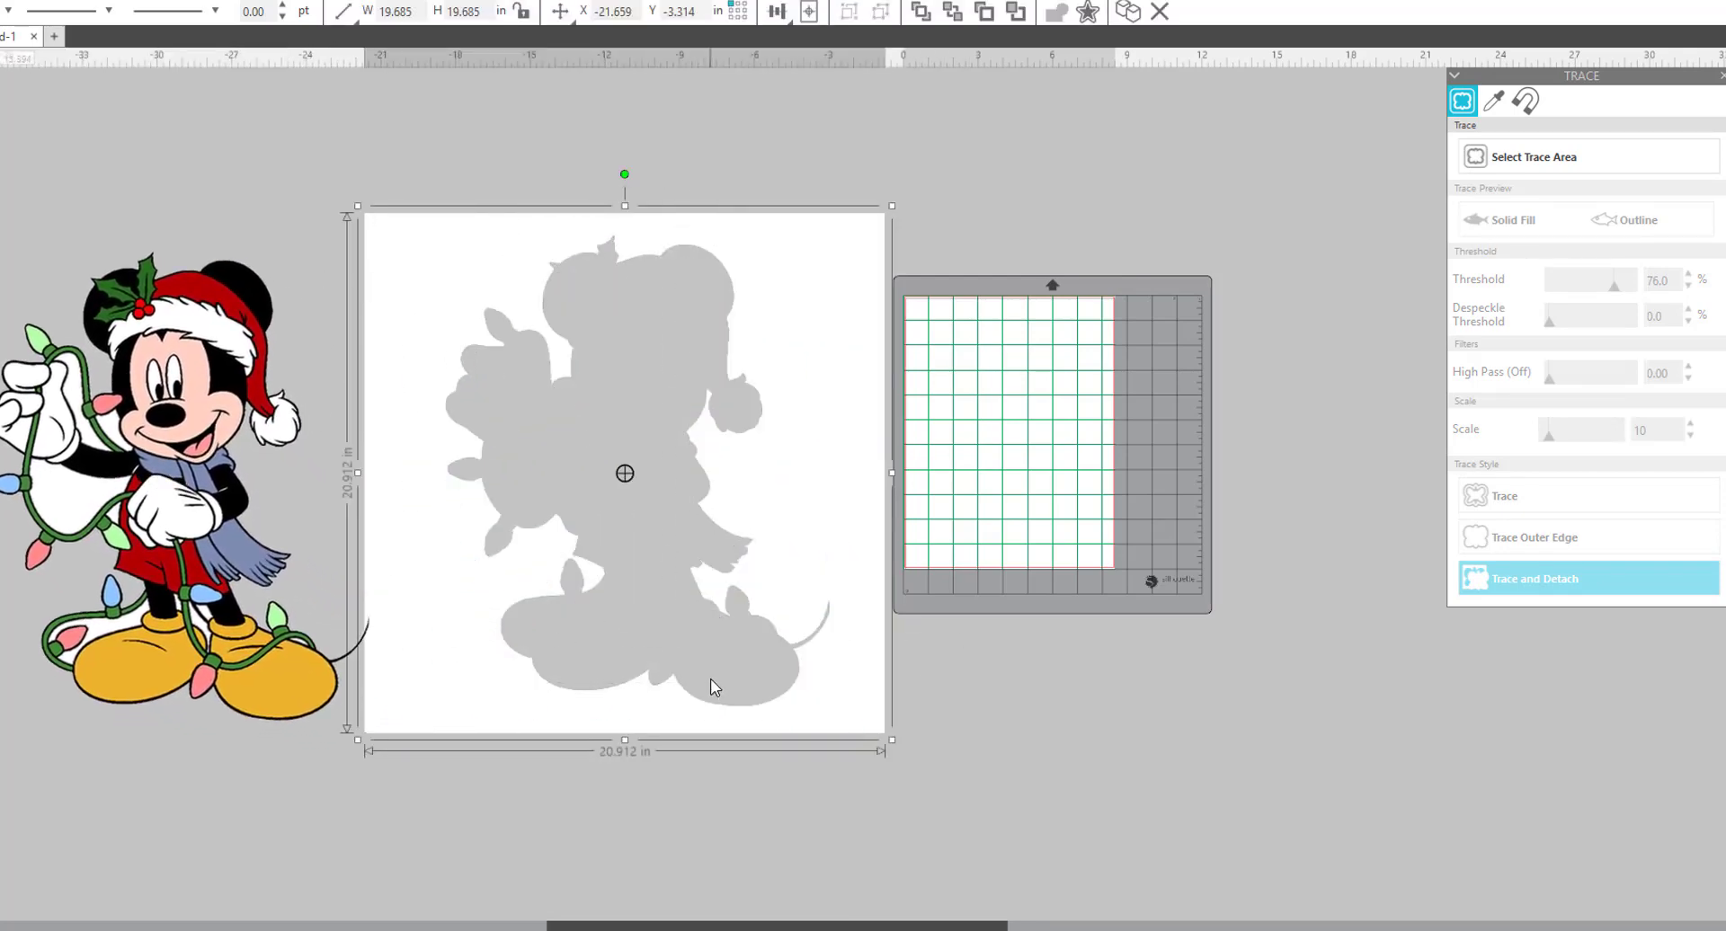
pyautogui.press('Delete')
# - Bring the detached figure back near the mat and resize it proportionally to a height of 19.685 in
pyautogui.moveTo(178, 465); pyautogui.dragTo(663, 404)
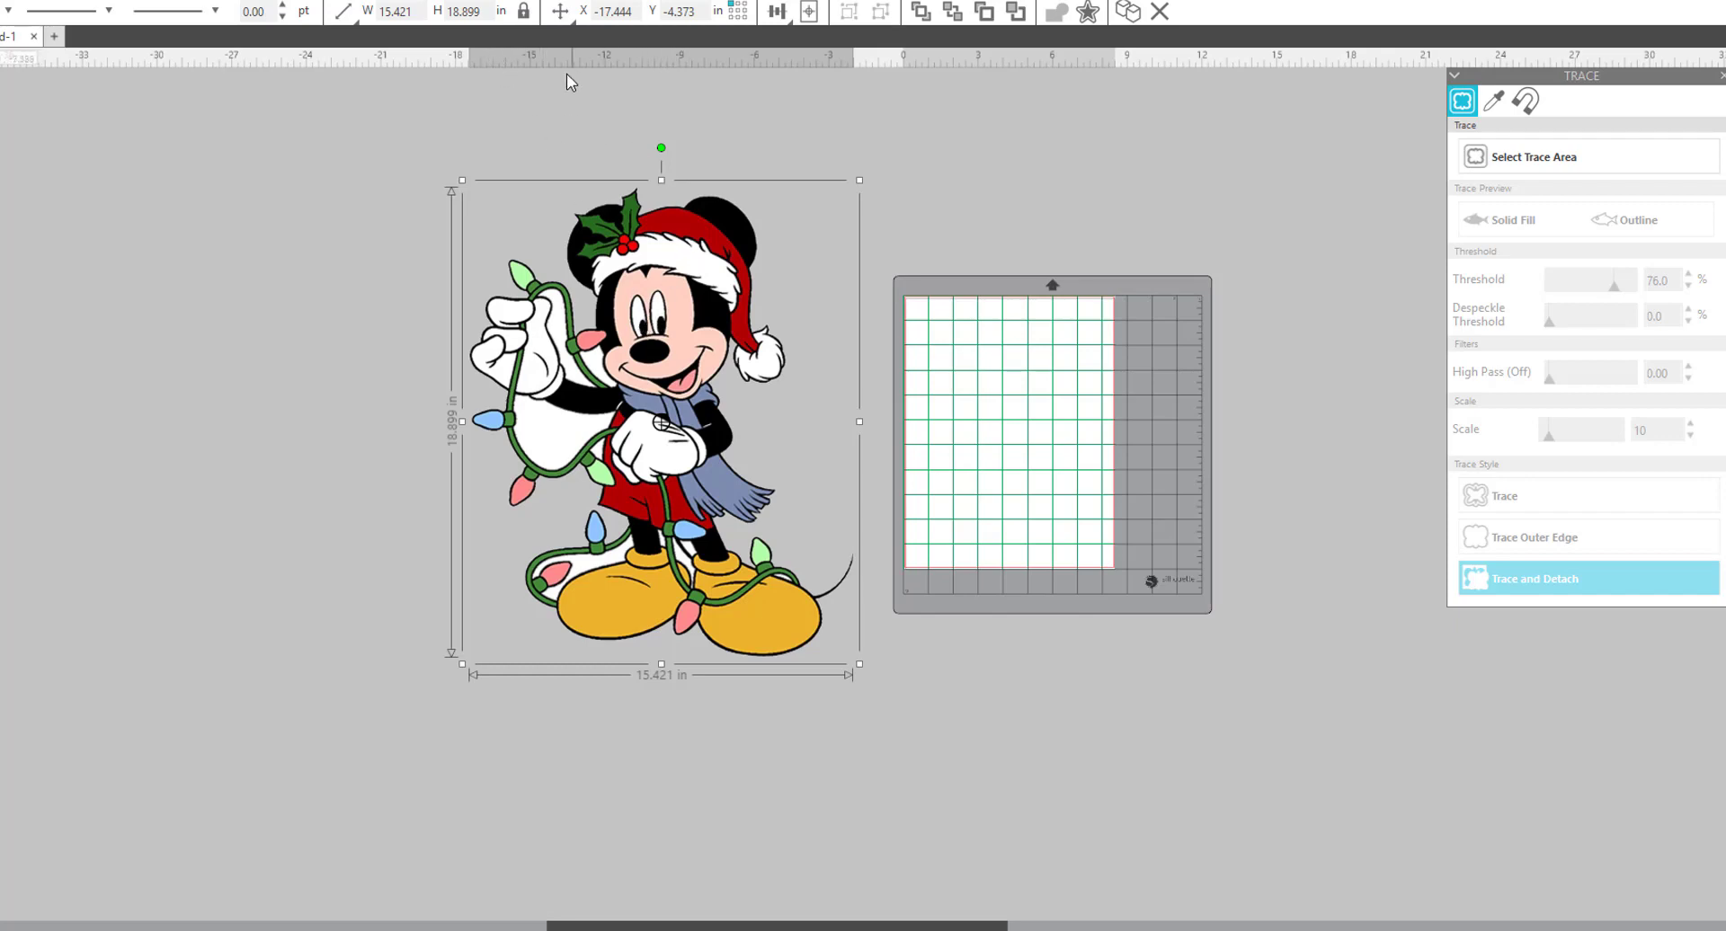
pyautogui.click(477, 9)
pyautogui.write('20')
pyautogui.press('Return')
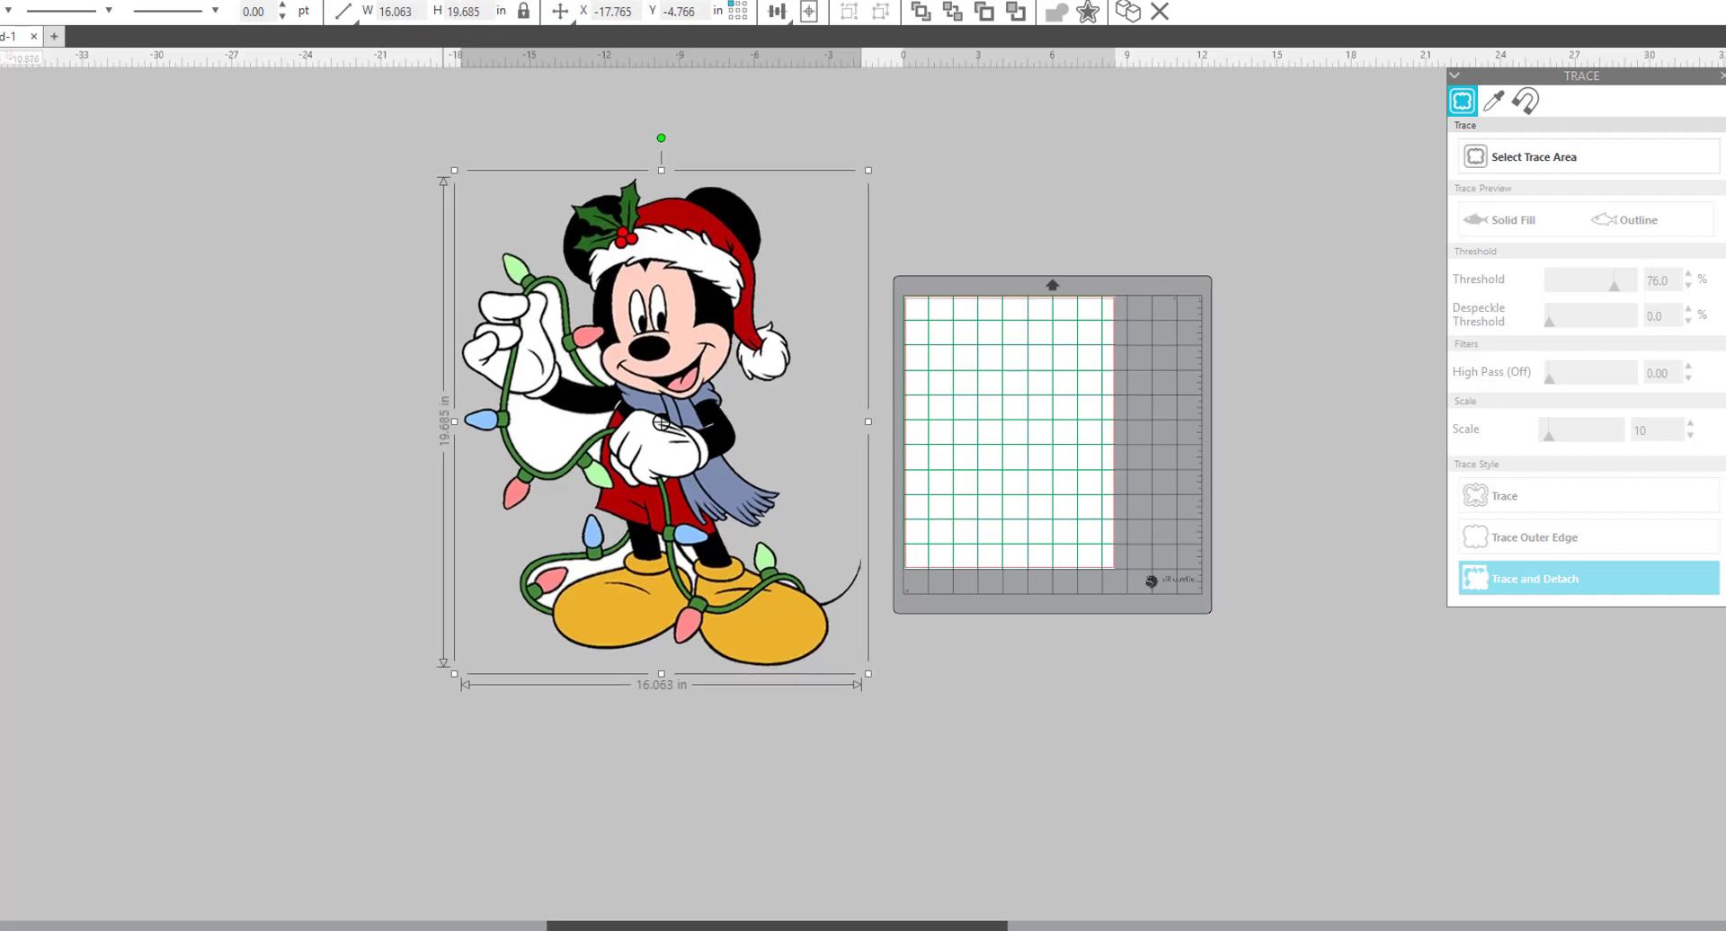
pyautogui.click(368, 557)
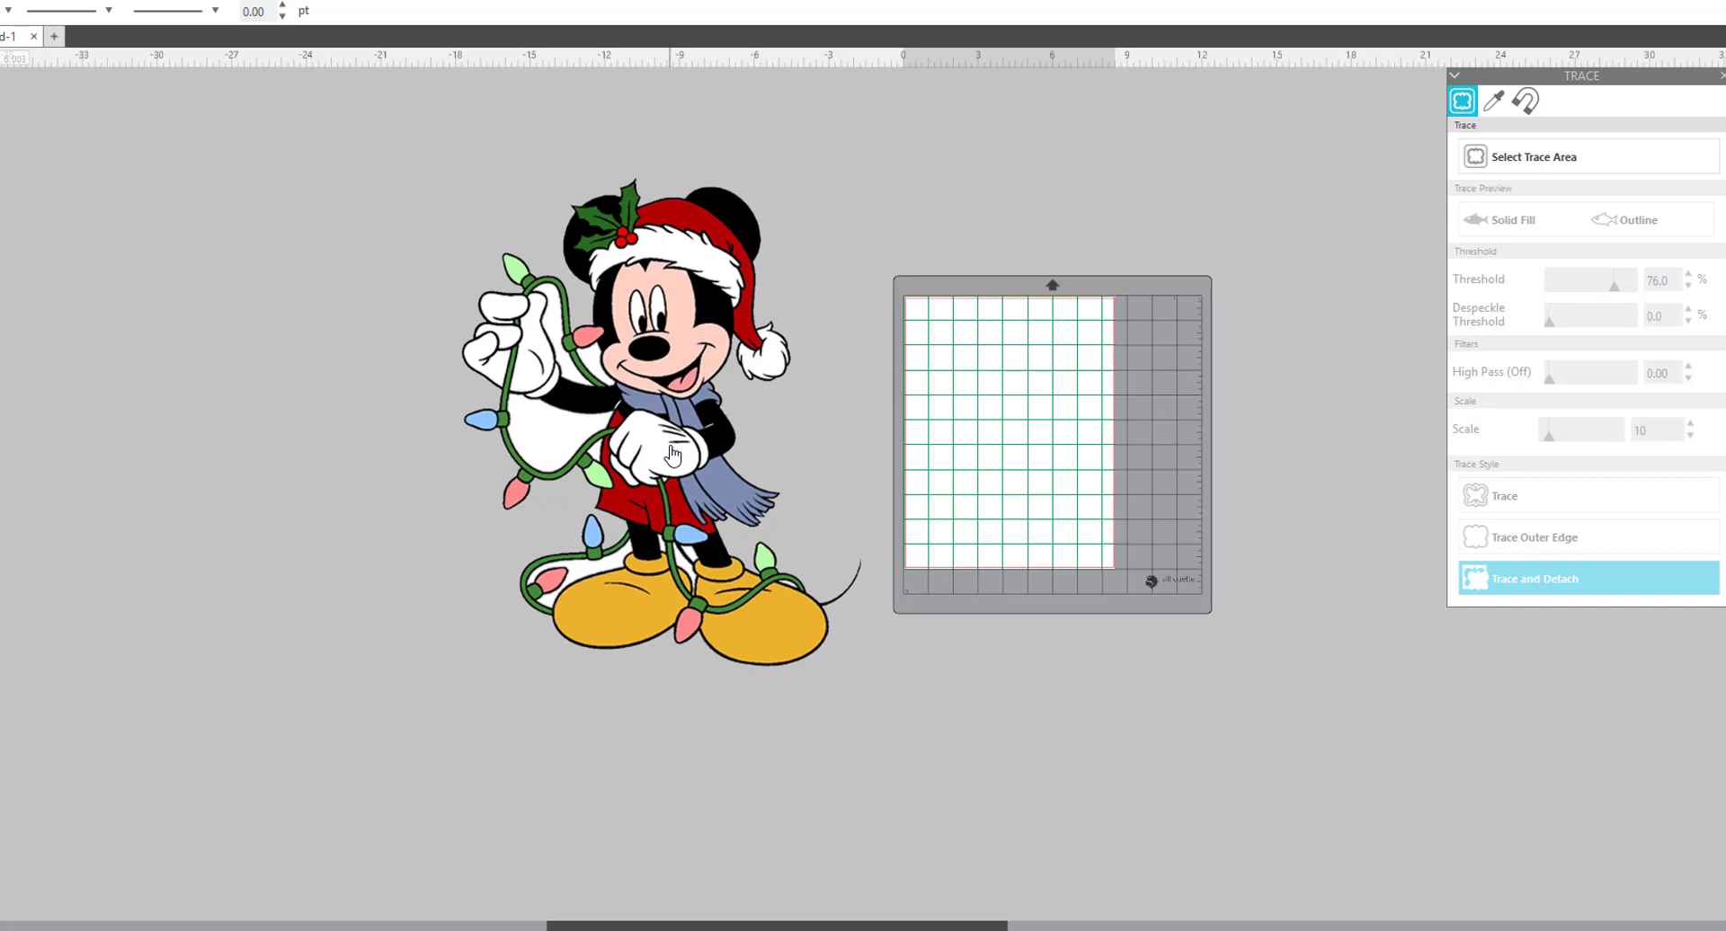
# - Set a duplicate of the figure far to its left, and move the original until its tail slightly overlaps the mat
pyautogui.moveTo(675, 382); pyautogui.dragTo(11, 454)
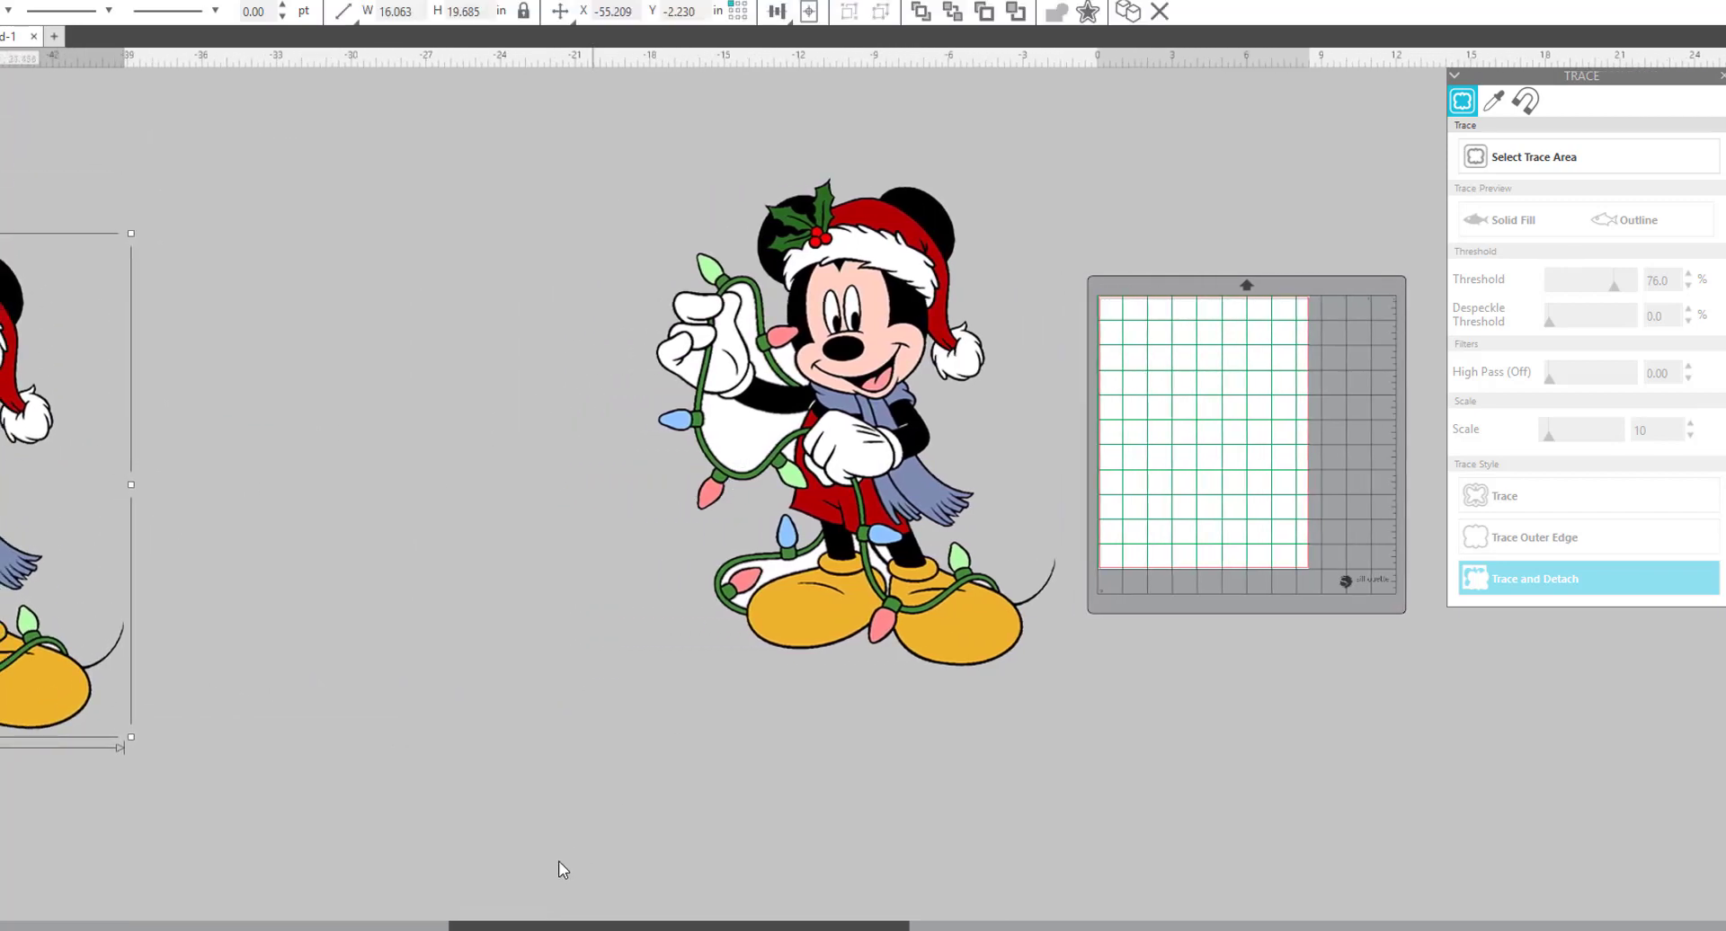
pyautogui.moveTo(476, 929); pyautogui.dragTo(699, 928)
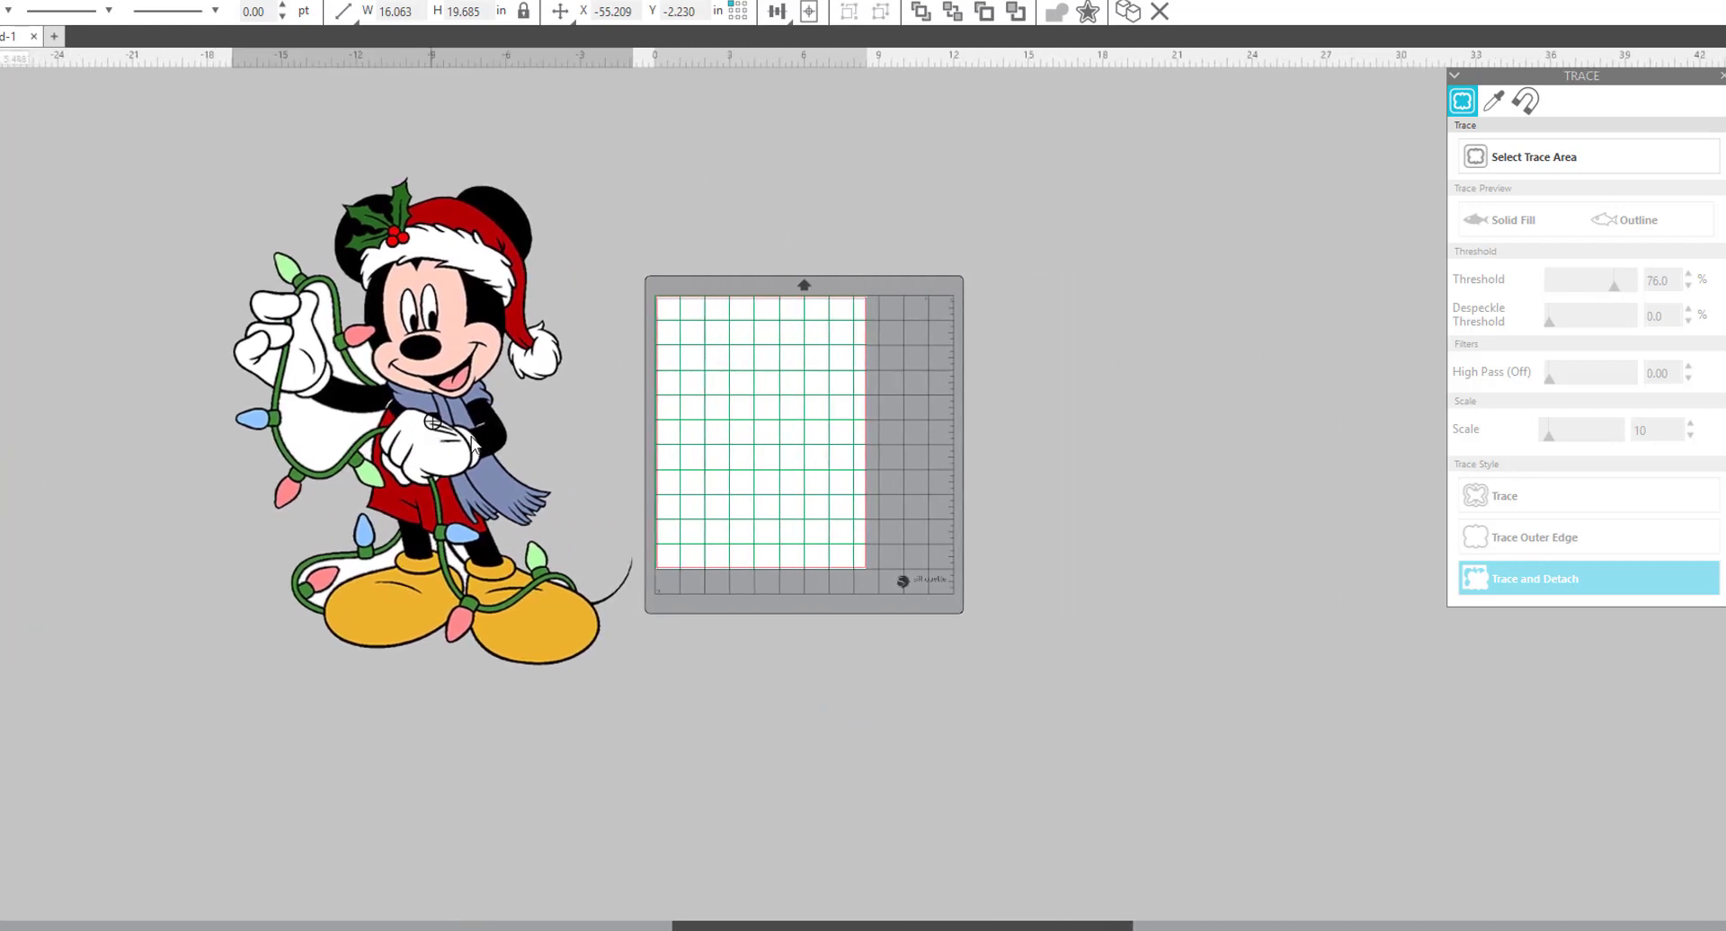
pyautogui.moveTo(472, 440); pyautogui.dragTo(533, 462)
pyautogui.press('Escape')
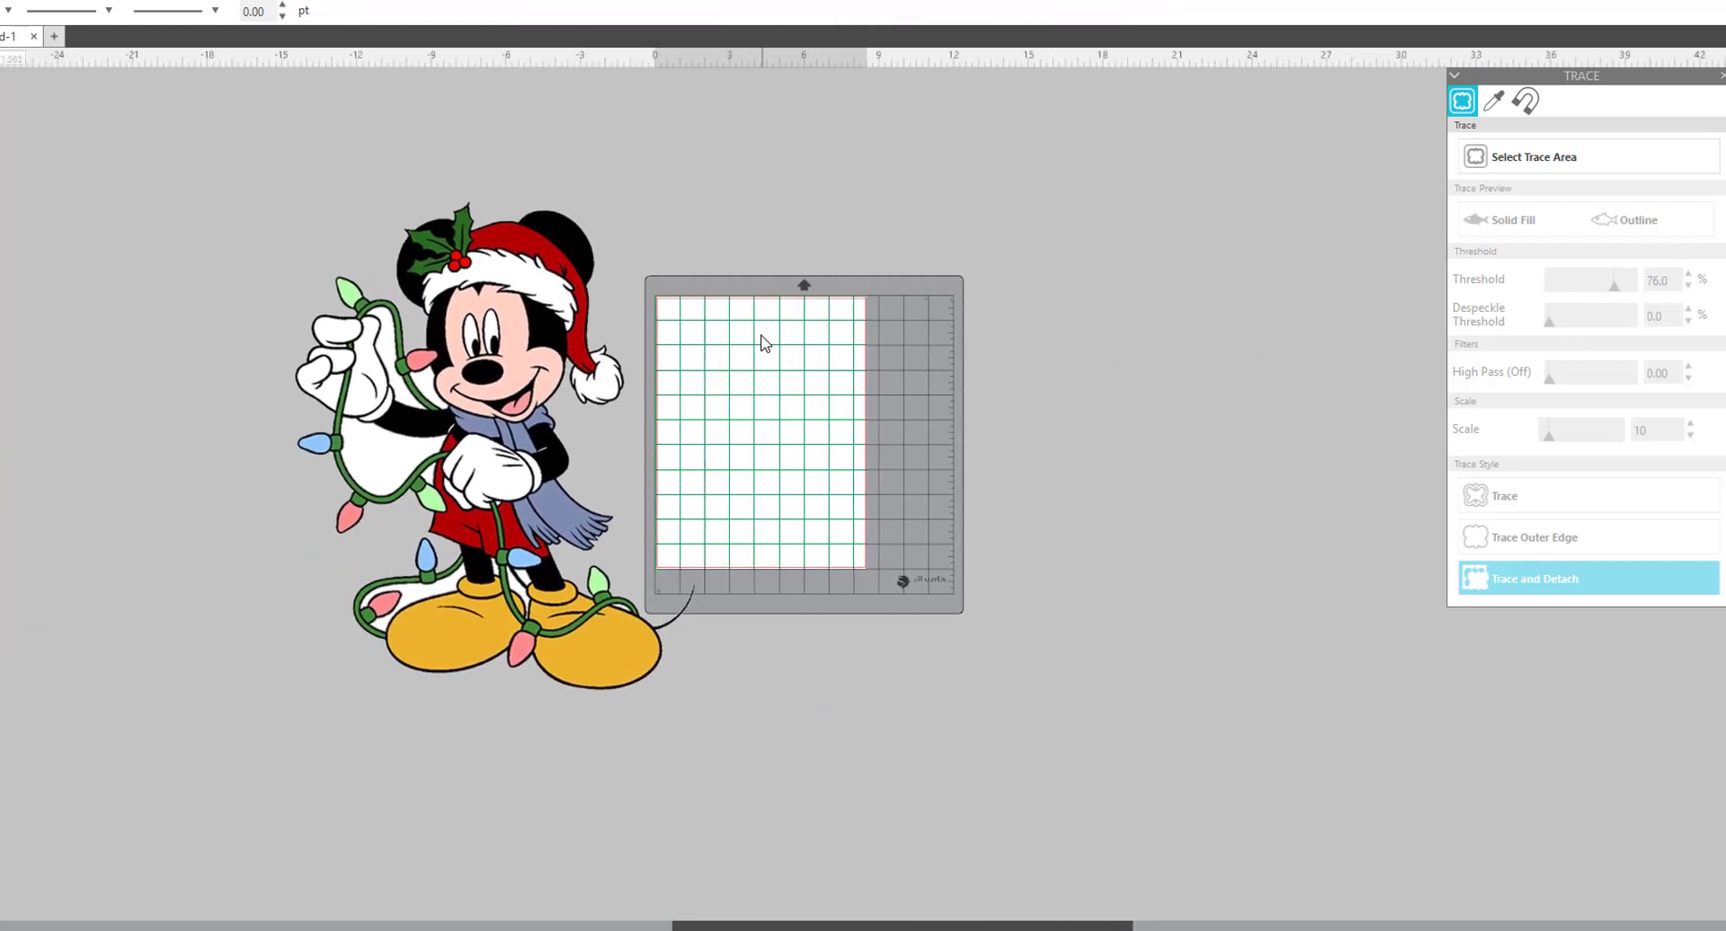
# - Create a 0.125 in offset with rounded corners around the Mickey figure
pyautogui.click(523, 386)
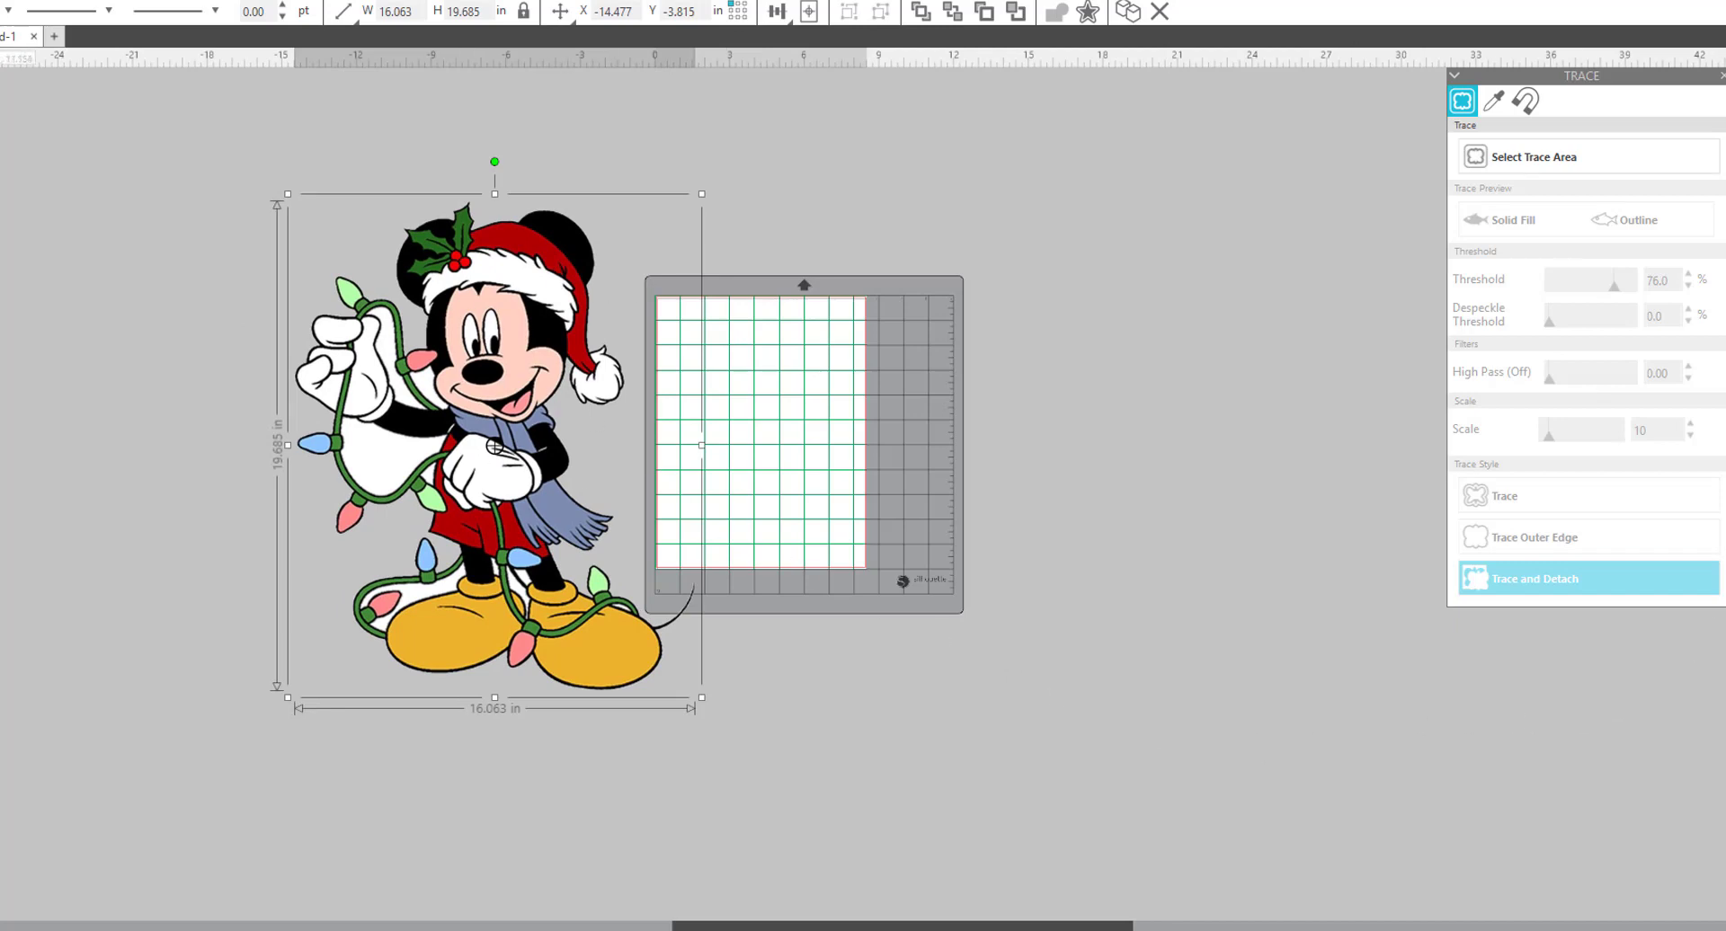
pyautogui.click(1709, 552)
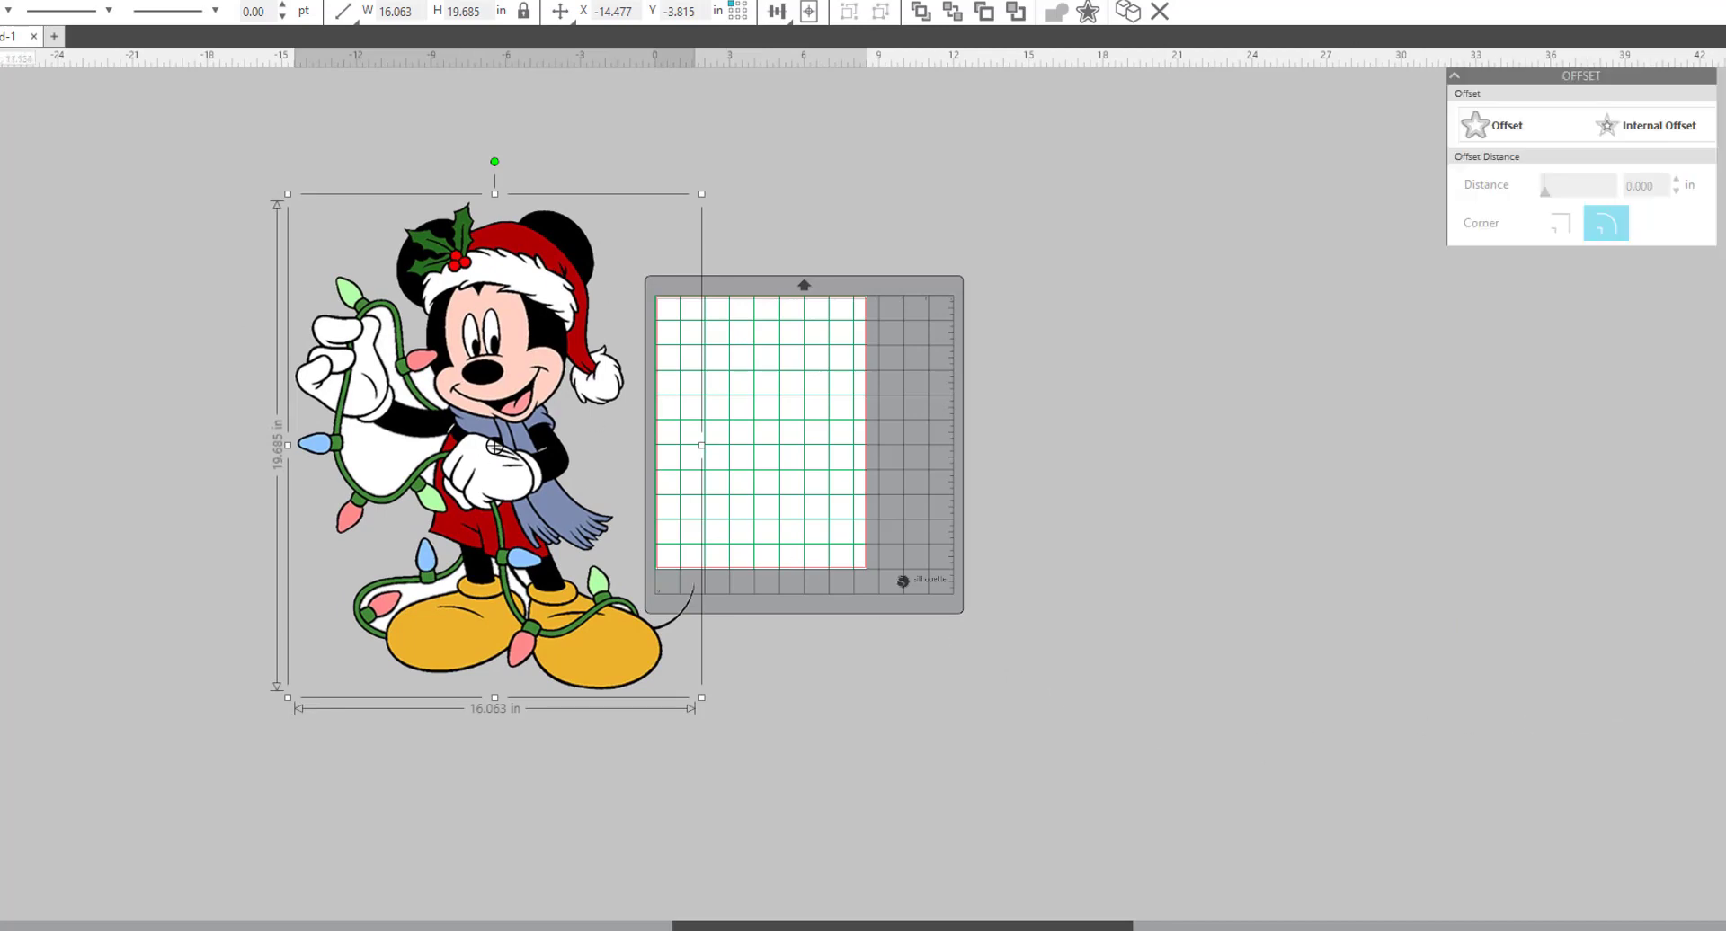
pyautogui.click(1504, 133)
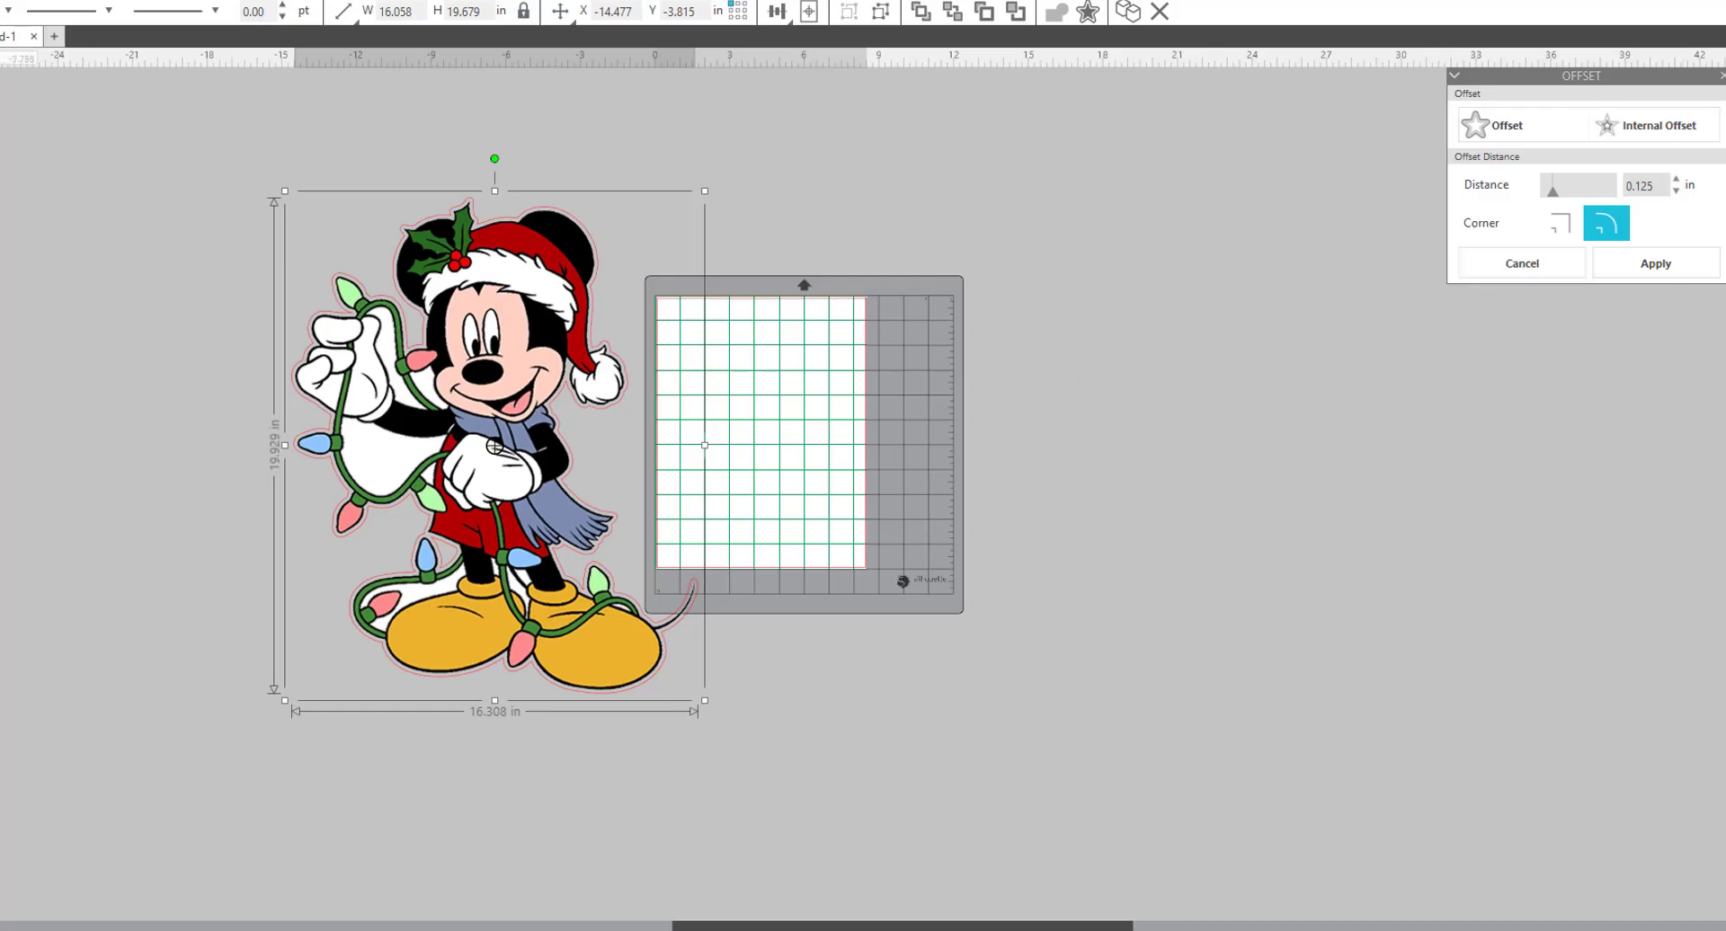
# - Fill the offset with white and set its line color to white
pyautogui.click(8, 11)
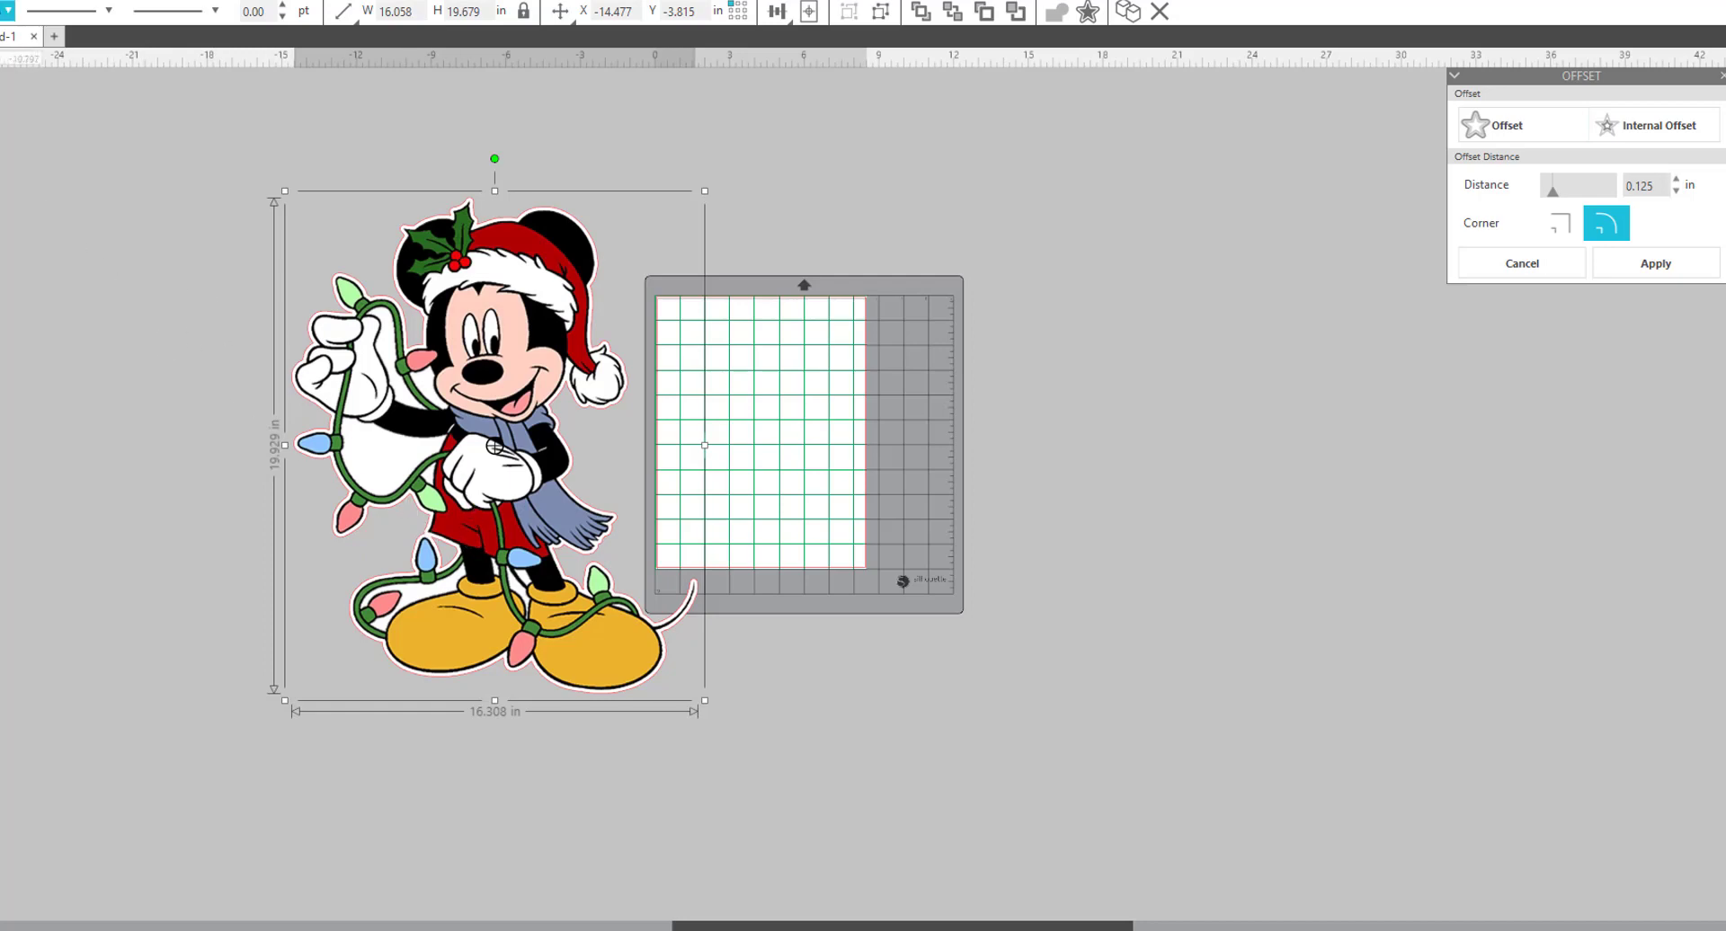
pyautogui.click(8, 11)
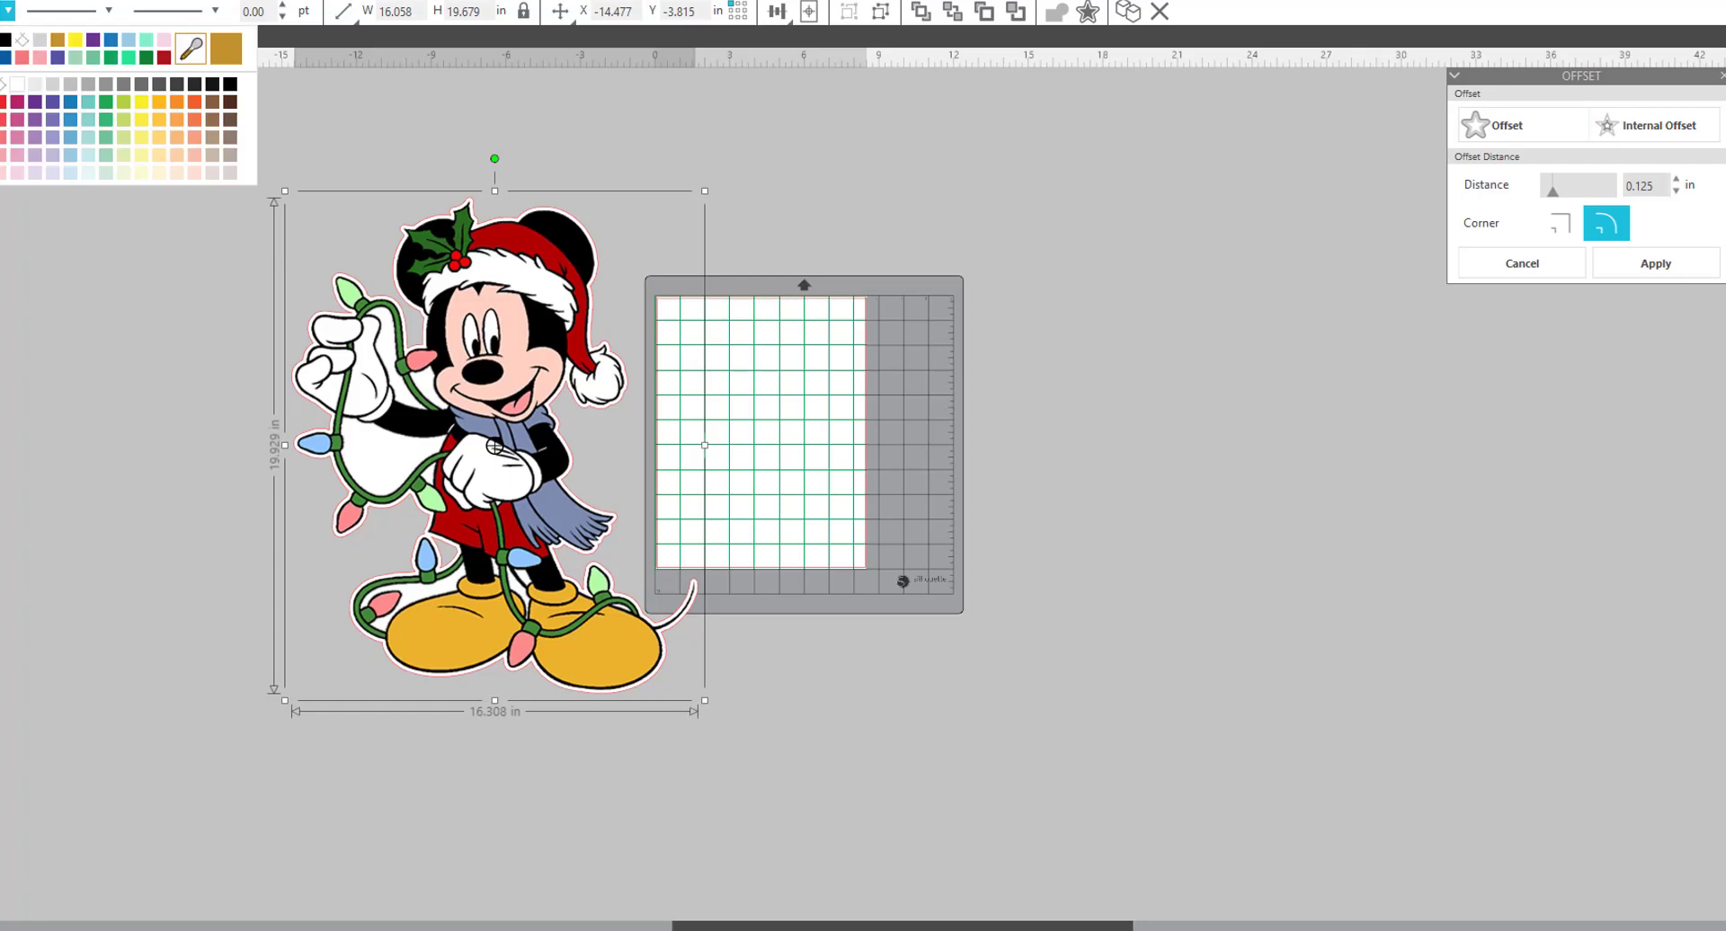
pyautogui.click(17, 84)
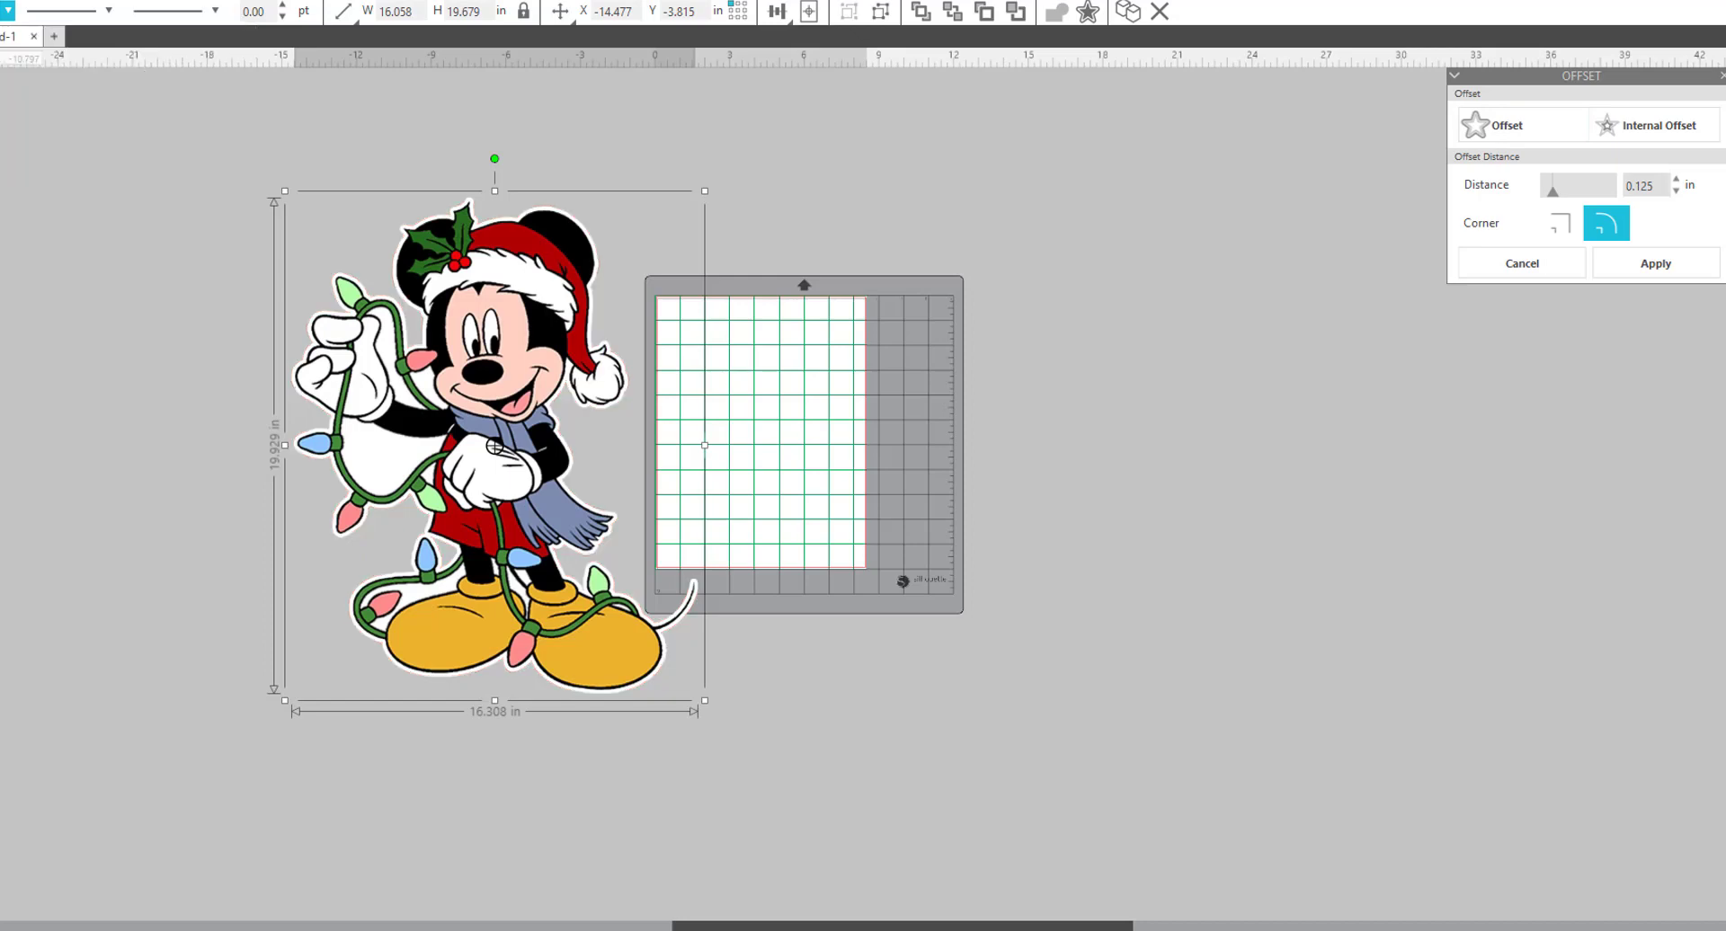
pyautogui.click(1057, 520)
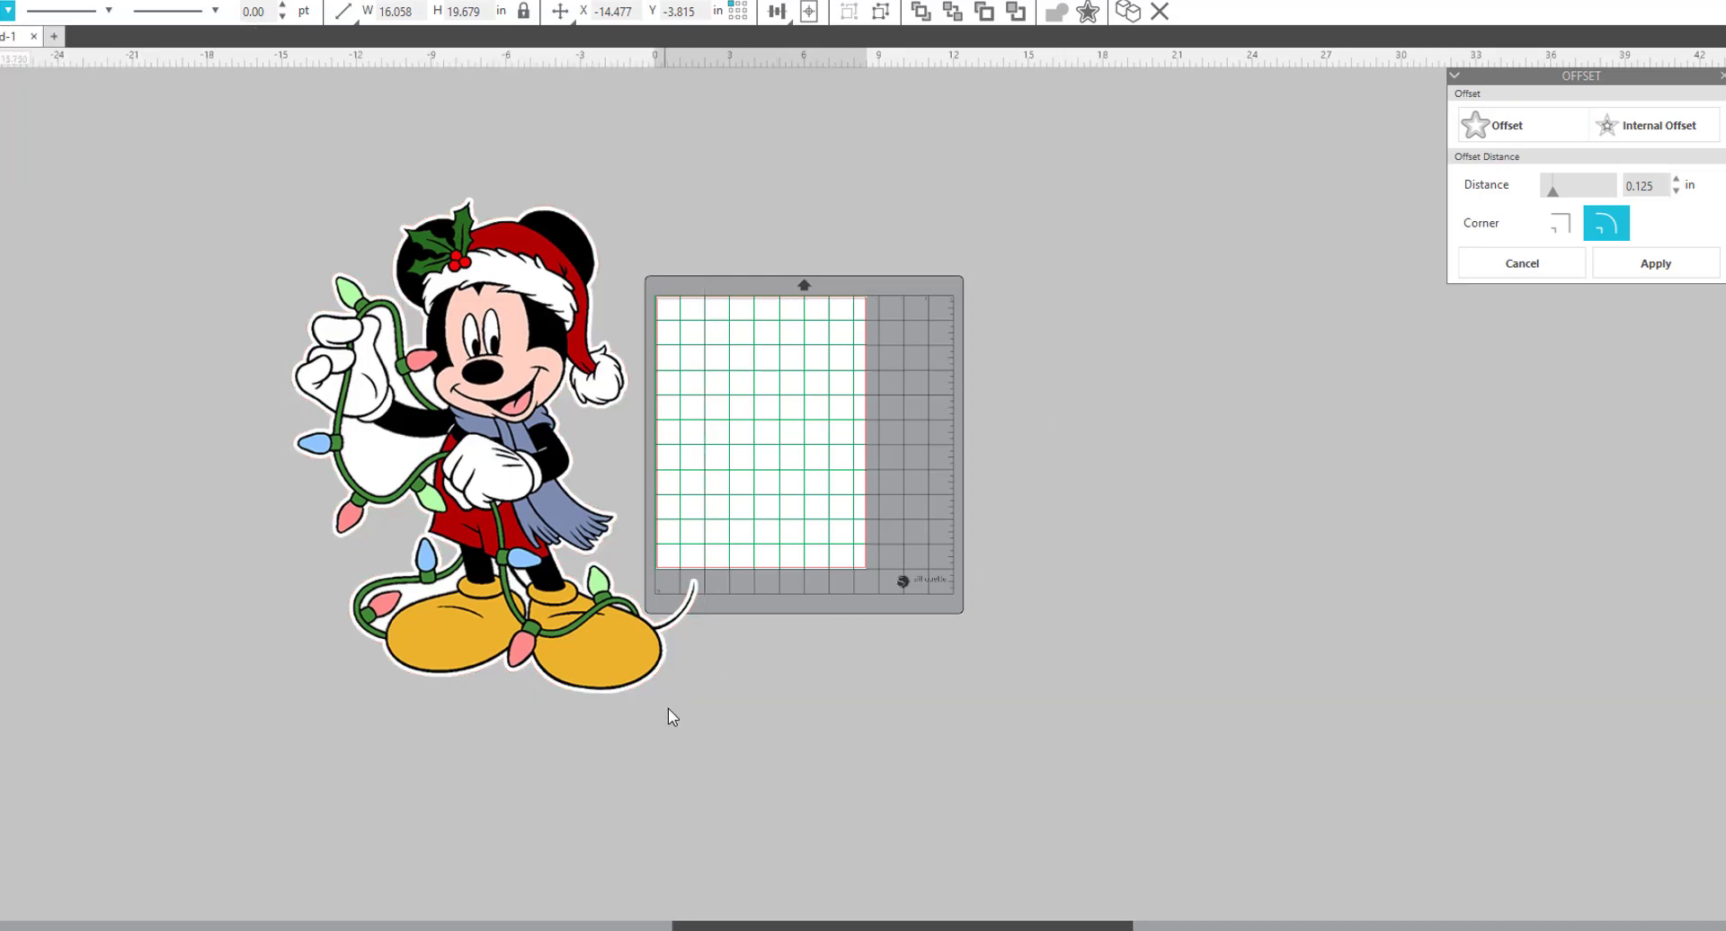
# - Group the Mickey figure with its white offset
pyautogui.click(584, 625)
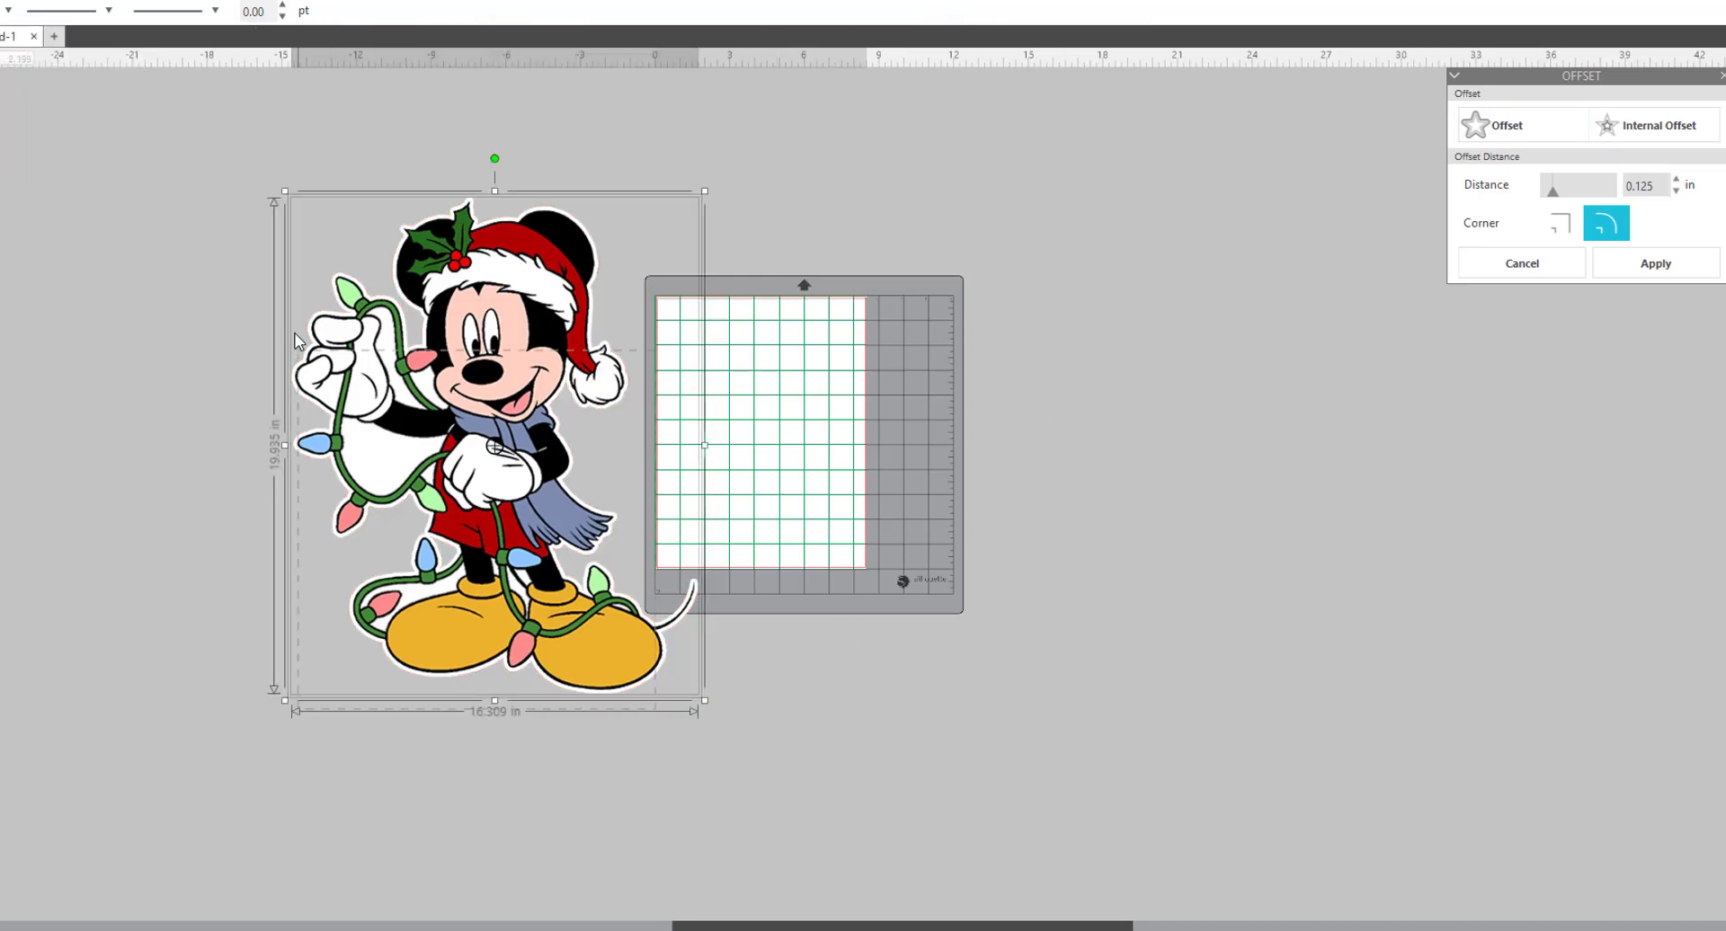
pyautogui.rightClick(458, 348)
pyautogui.click(562, 665)
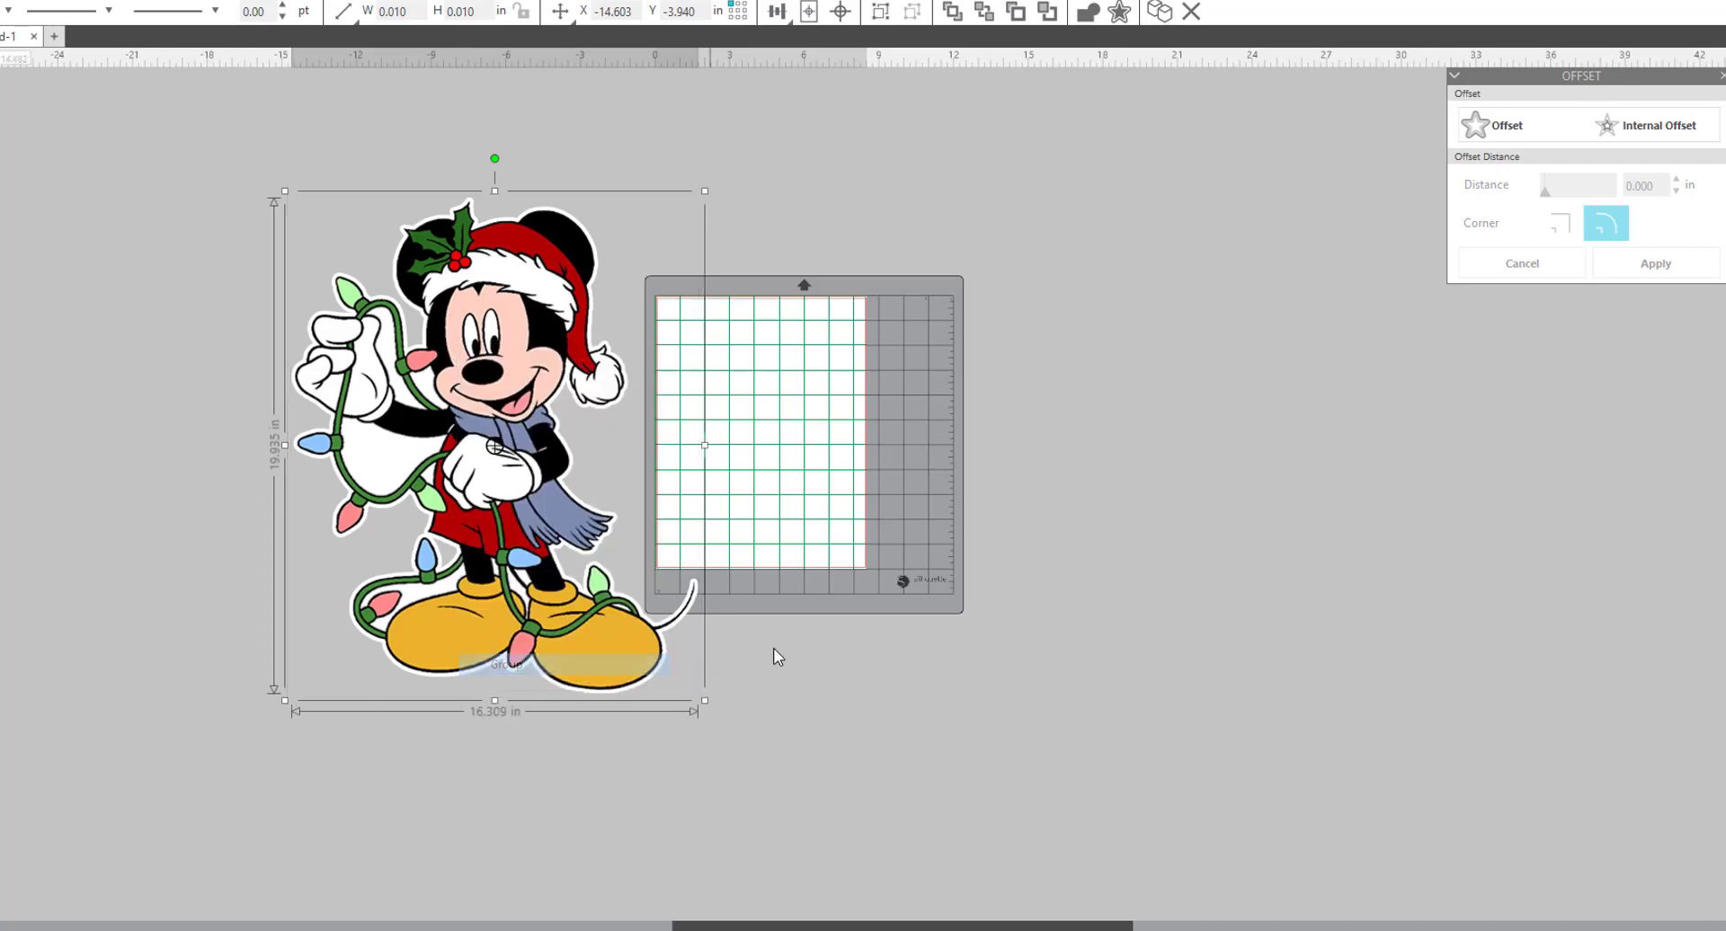
# - Duplicate the grouped figure and arrange three copies side by side, with the rightmost one over the mat
pyautogui.moveTo(475, 461); pyautogui.dragTo(771, 435)
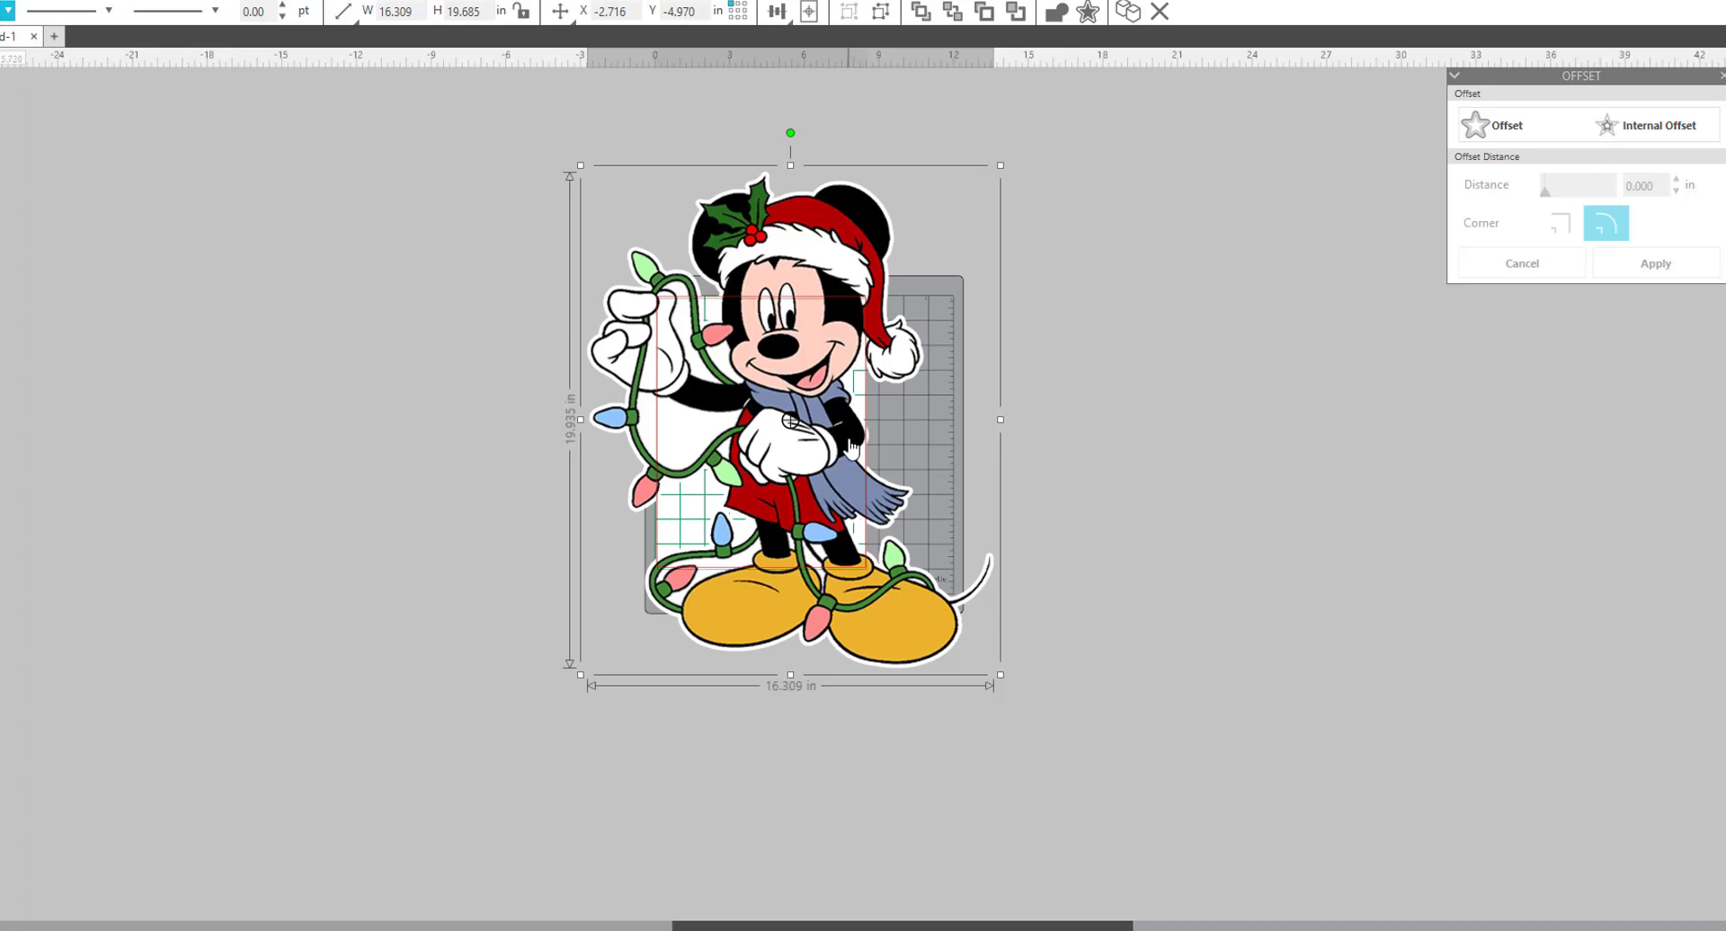
pyautogui.moveTo(851, 445); pyautogui.dragTo(306, 470)
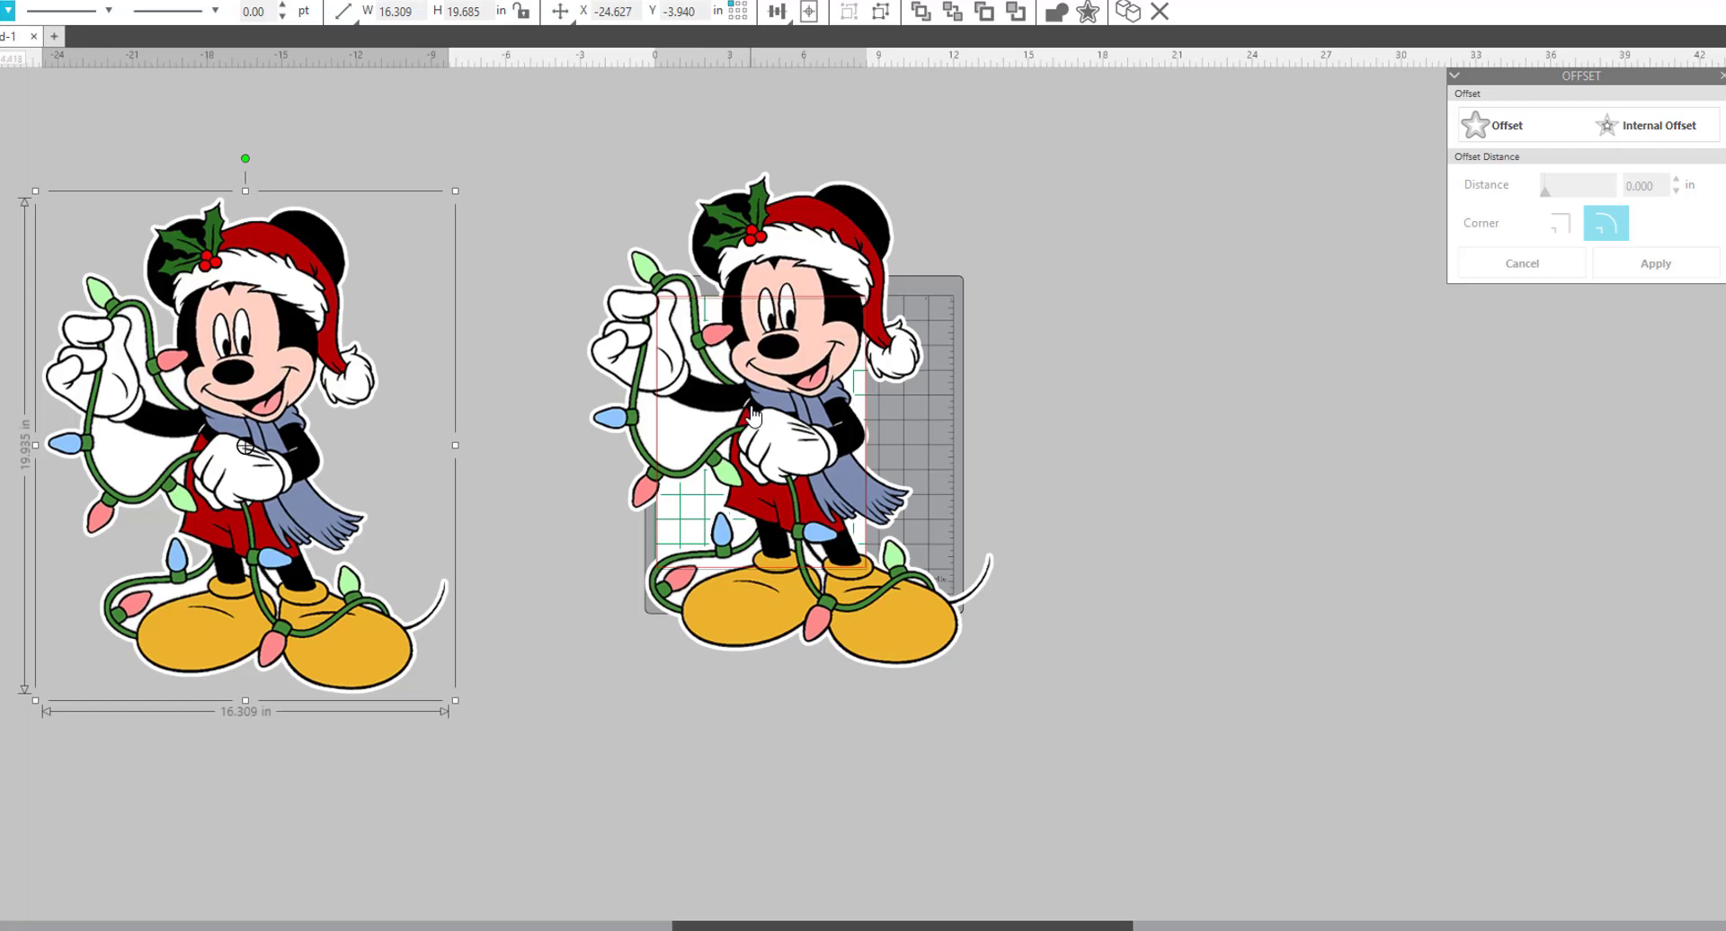
pyautogui.moveTo(753, 415); pyautogui.dragTo(400, 430)
pyautogui.moveTo(155, 388); pyautogui.dragTo(0, 369)
pyautogui.moveTo(435, 394); pyautogui.dragTo(411, 386)
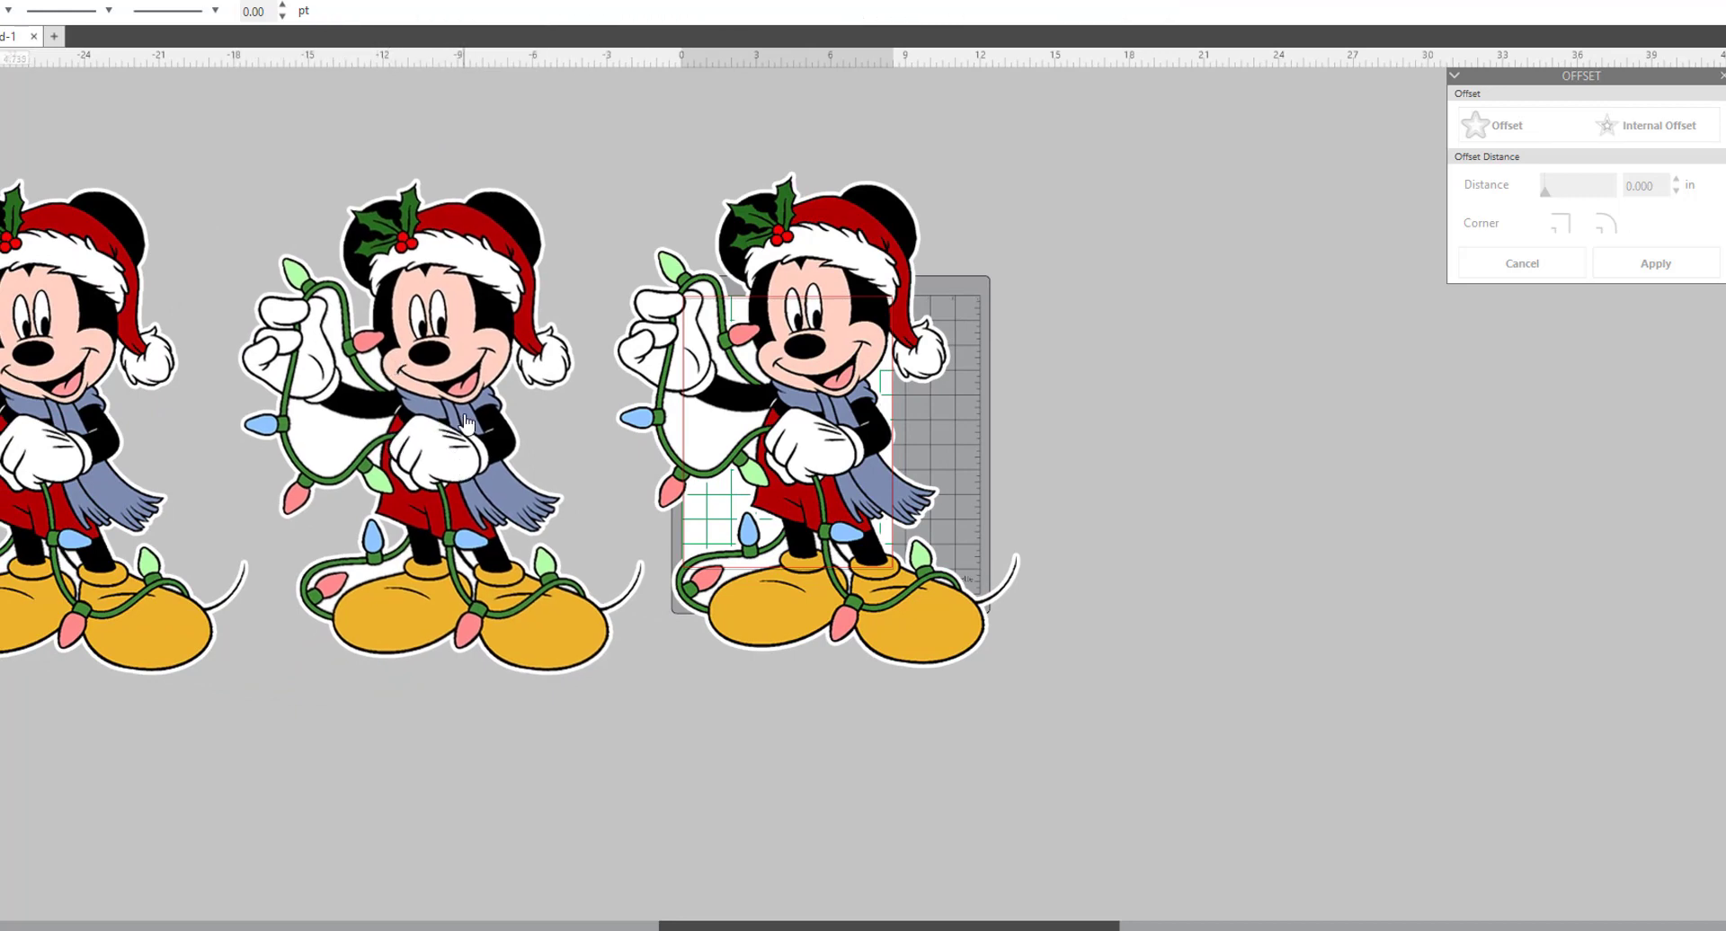
# - Ungroup the middle copy and delete its Mickey artwork, keeping only the white offset silhouette
pyautogui.click(465, 419)
pyautogui.rightClick(464, 415)
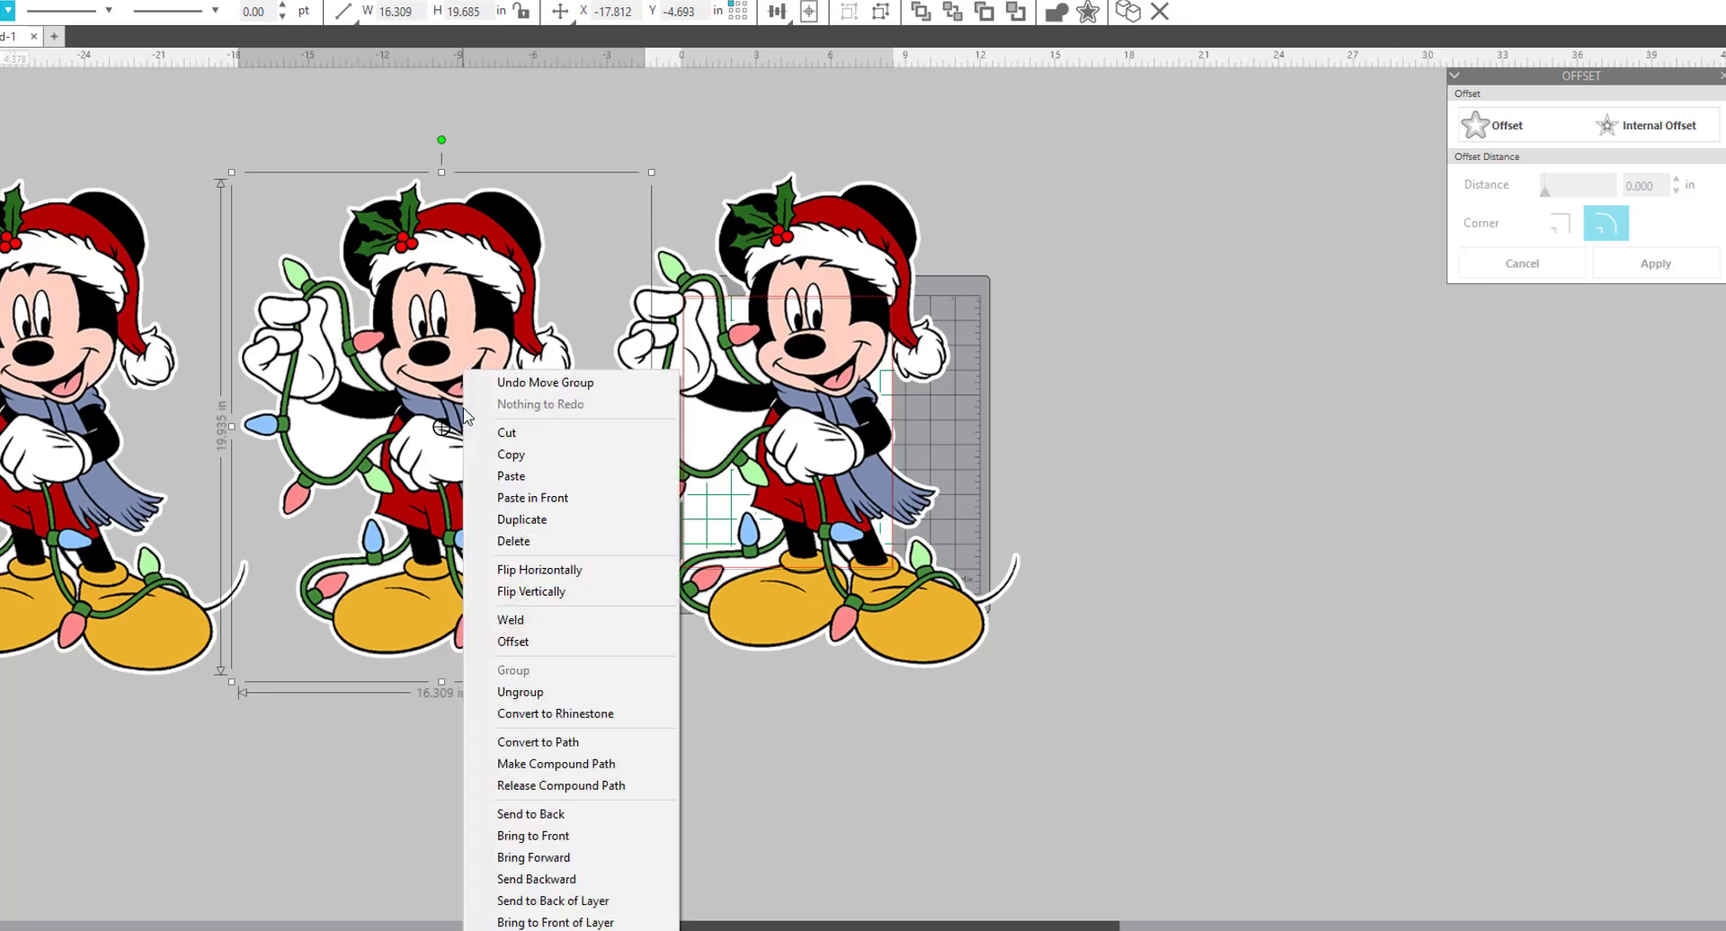
pyautogui.click(520, 692)
pyautogui.moveTo(470, 463); pyautogui.dragTo(567, 811)
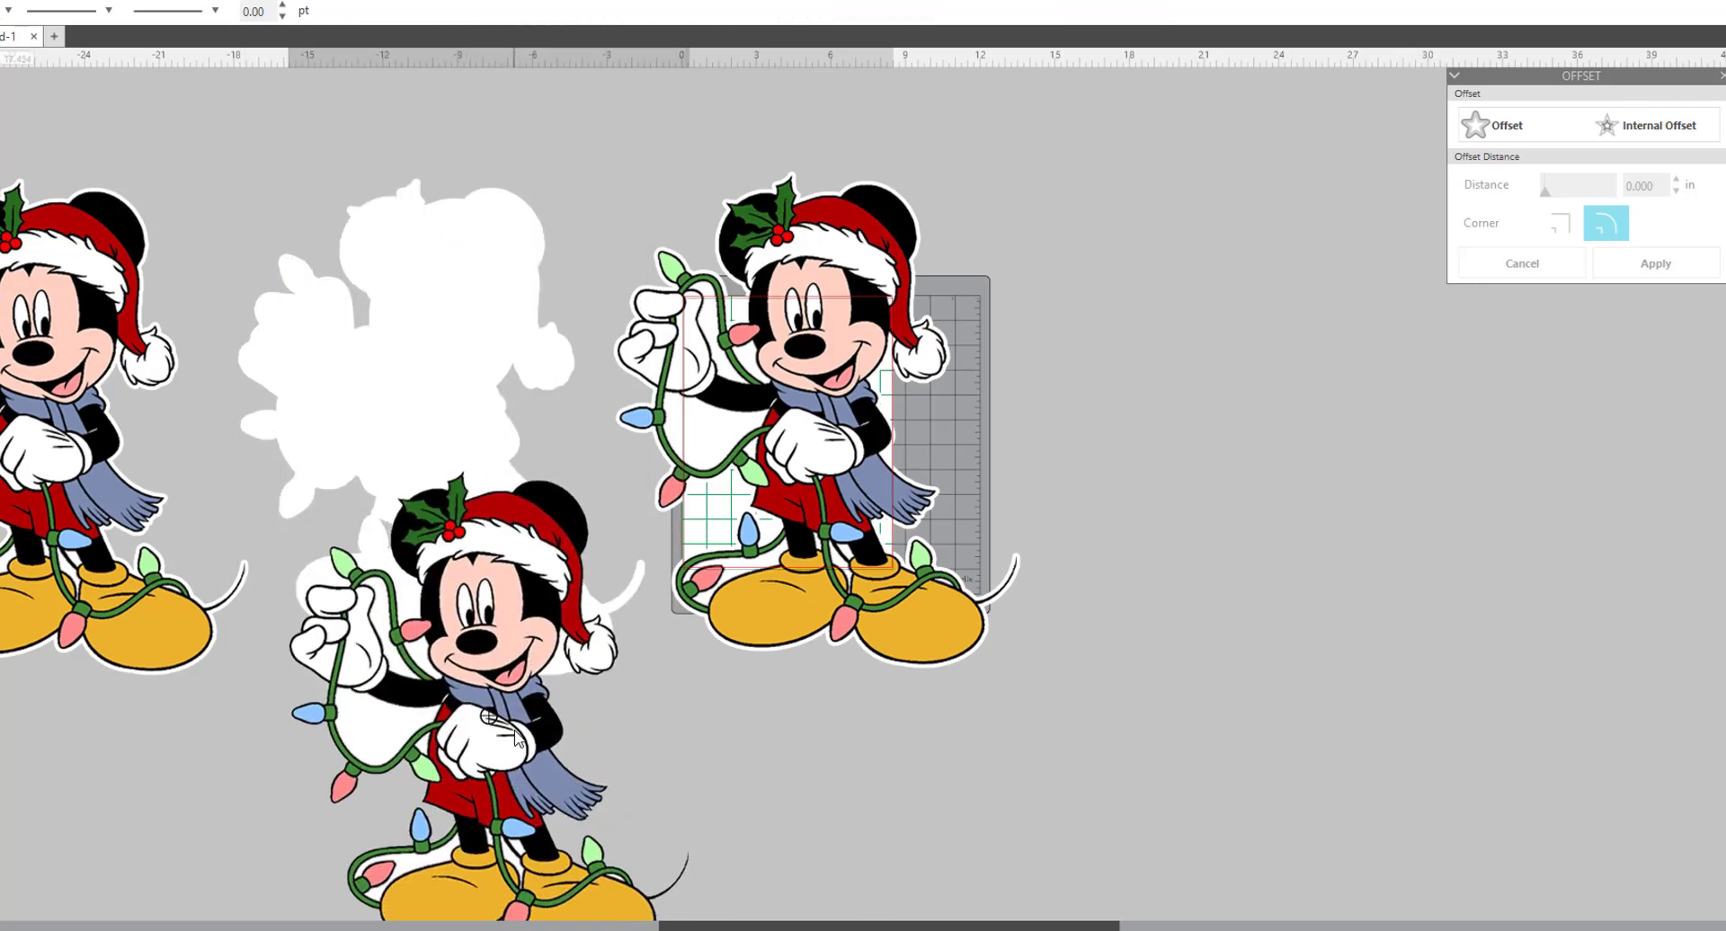
pyautogui.press('Delete')
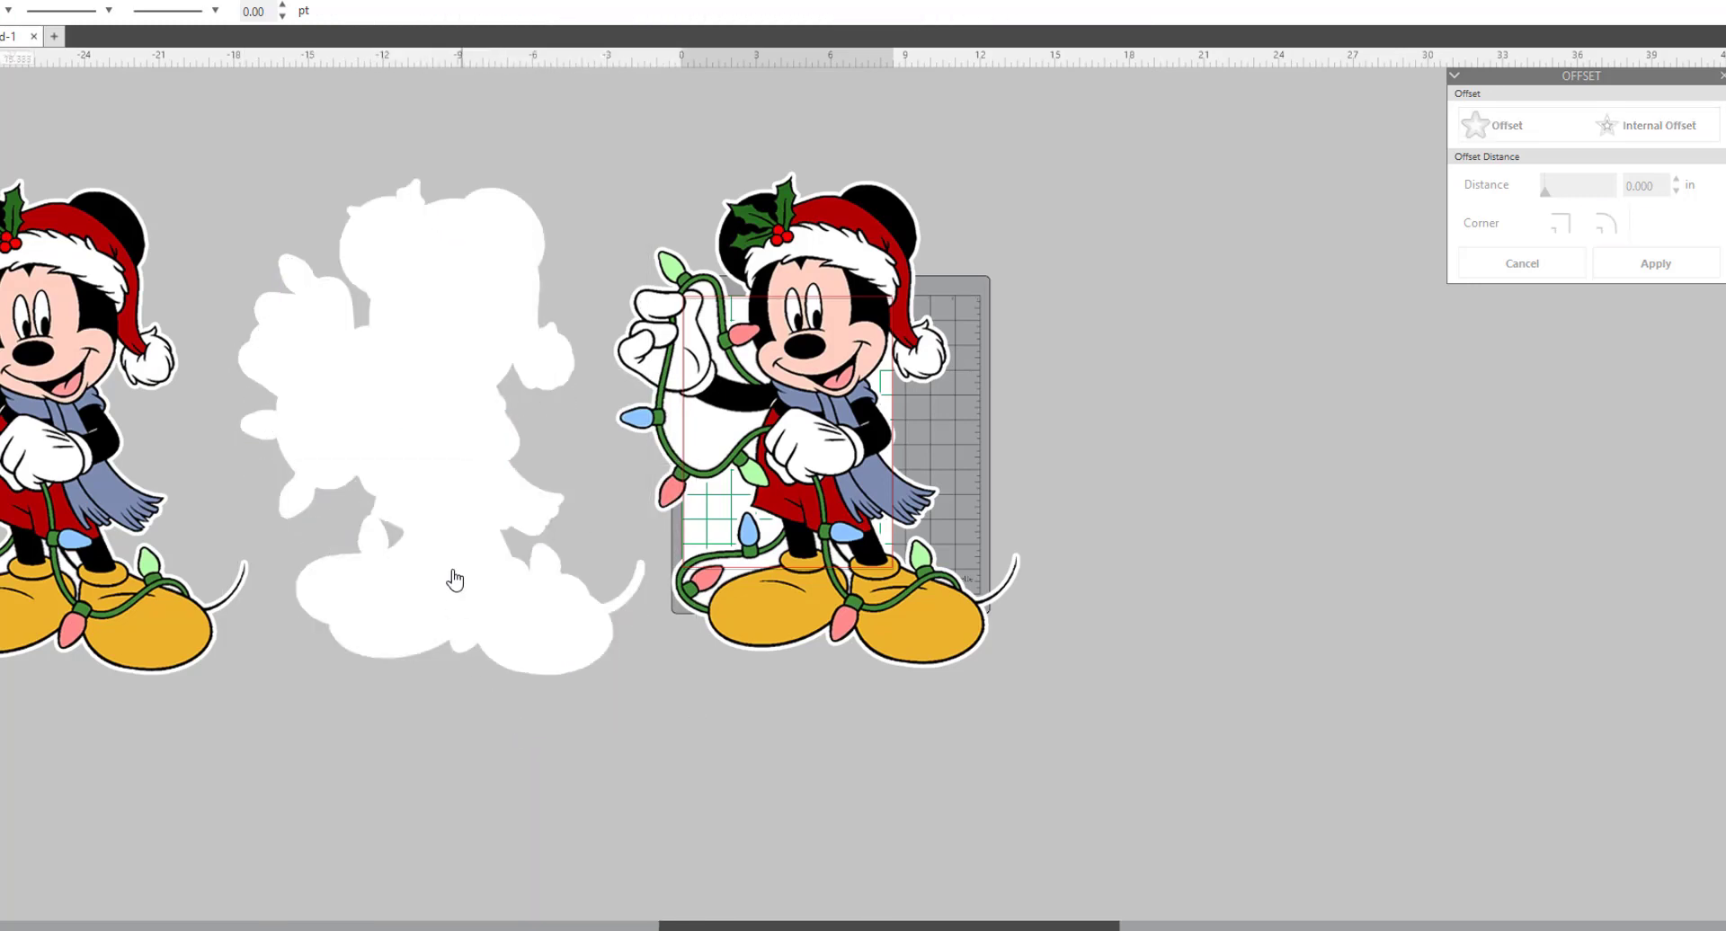
# - Try to lay the mat's Mickey figure over the white silhouette, and undo the move
pyautogui.moveTo(787, 357); pyautogui.dragTo(446, 366)
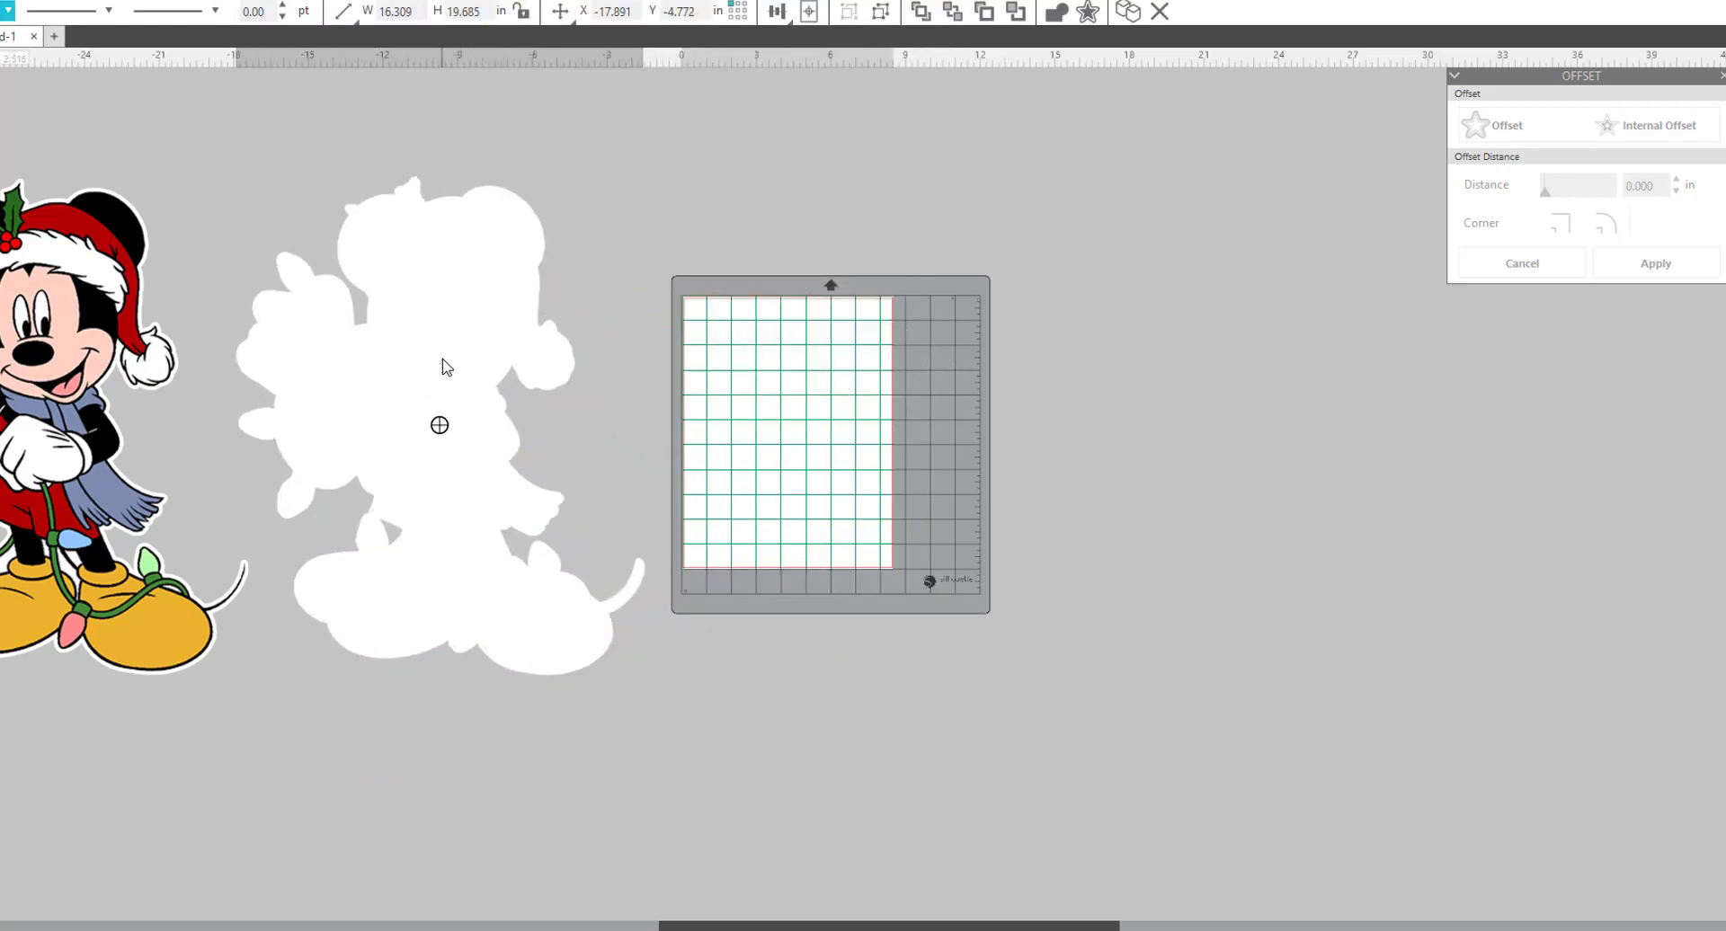
pyautogui.hotkey('ctrl', 'z')
pyautogui.press('Escape')
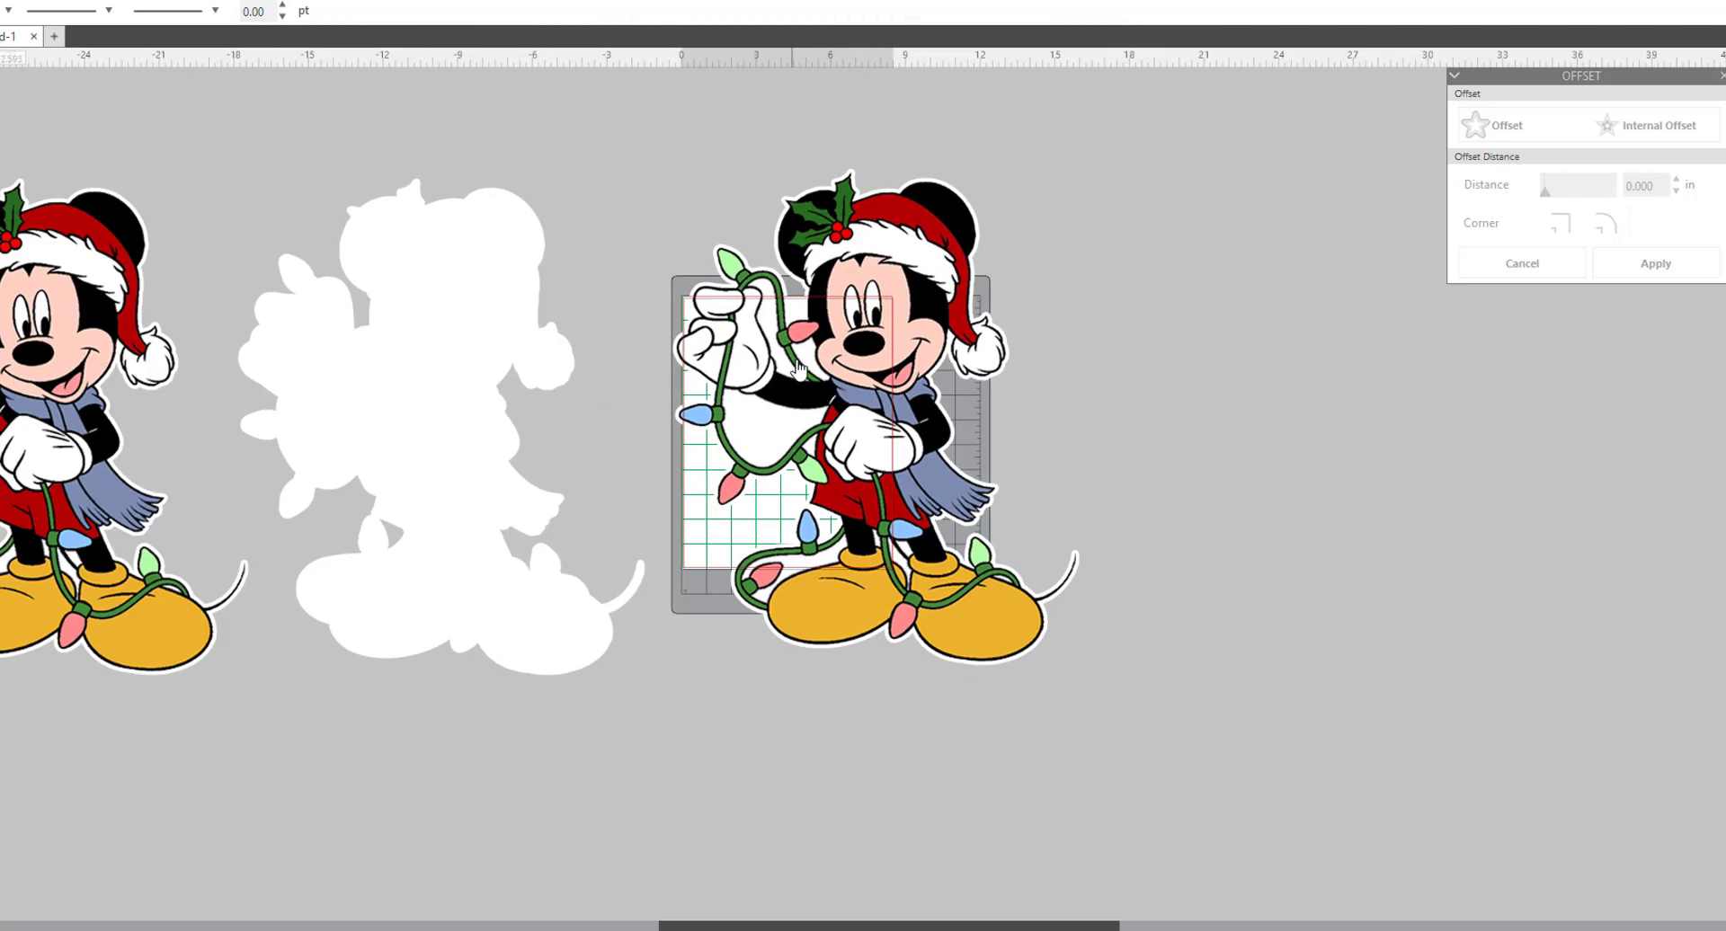
# - Shift the white silhouette toward the leftmost figure and move the other Mickey figure off the mat beside it
pyautogui.moveTo(405, 423); pyautogui.dragTo(278, 246)
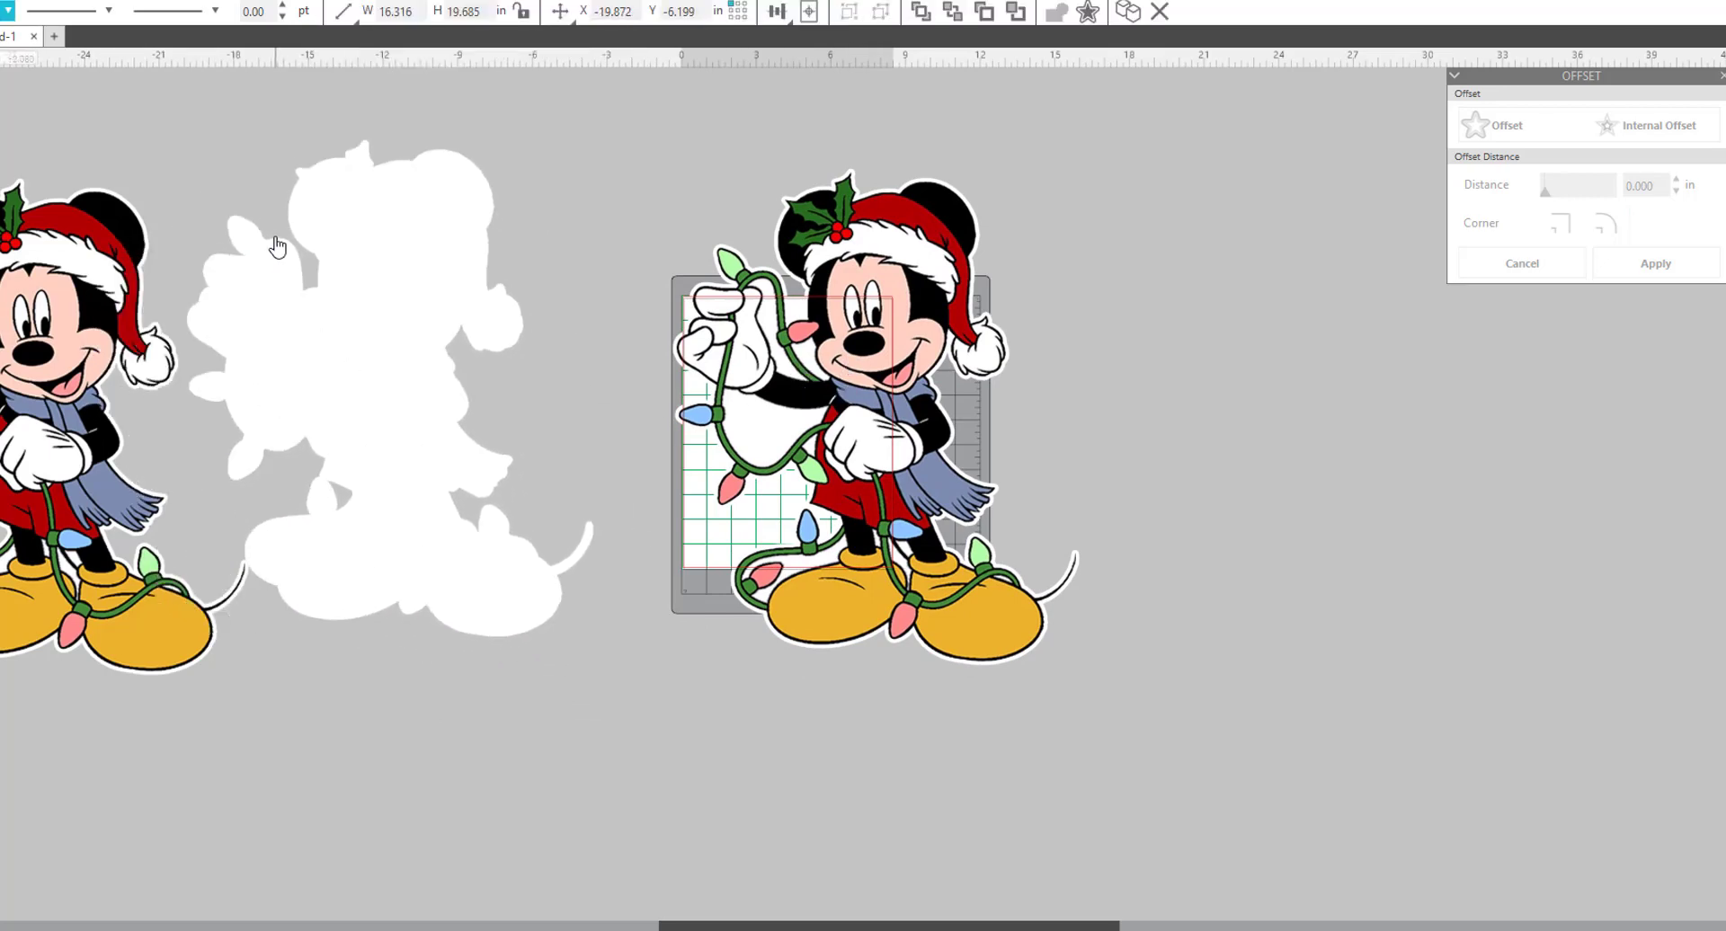
pyautogui.press('Escape')
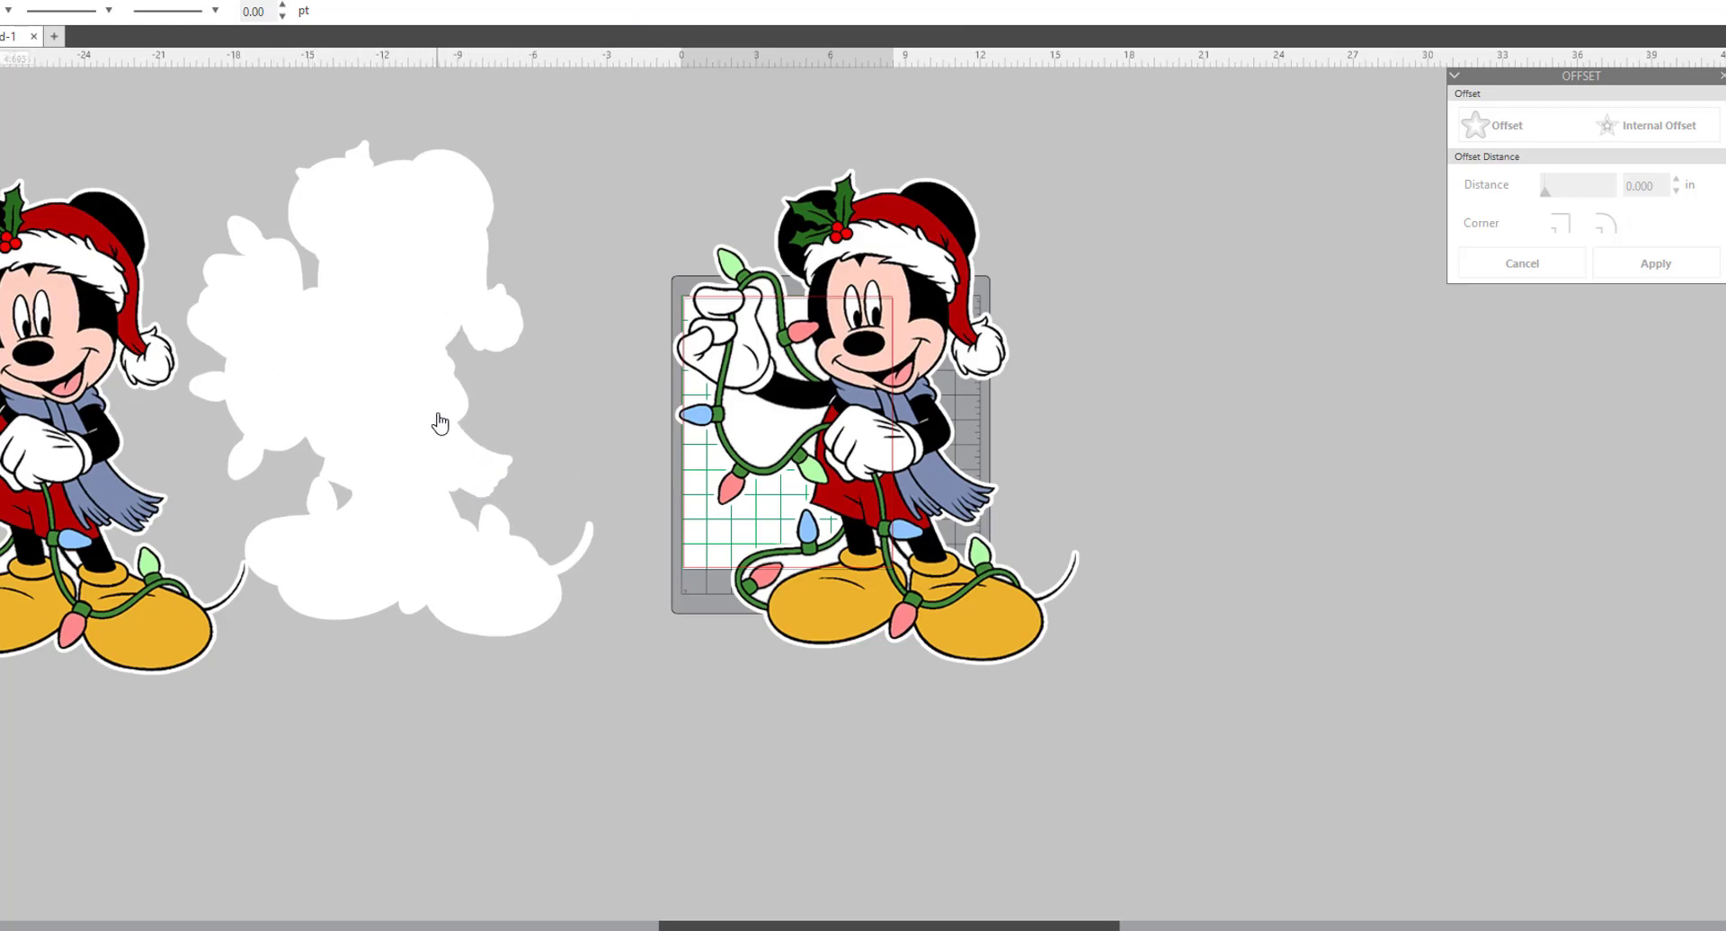
pyautogui.moveTo(432, 384); pyautogui.dragTo(274, 389)
pyautogui.moveTo(930, 274); pyautogui.dragTo(469, 241)
pyautogui.click(801, 444)
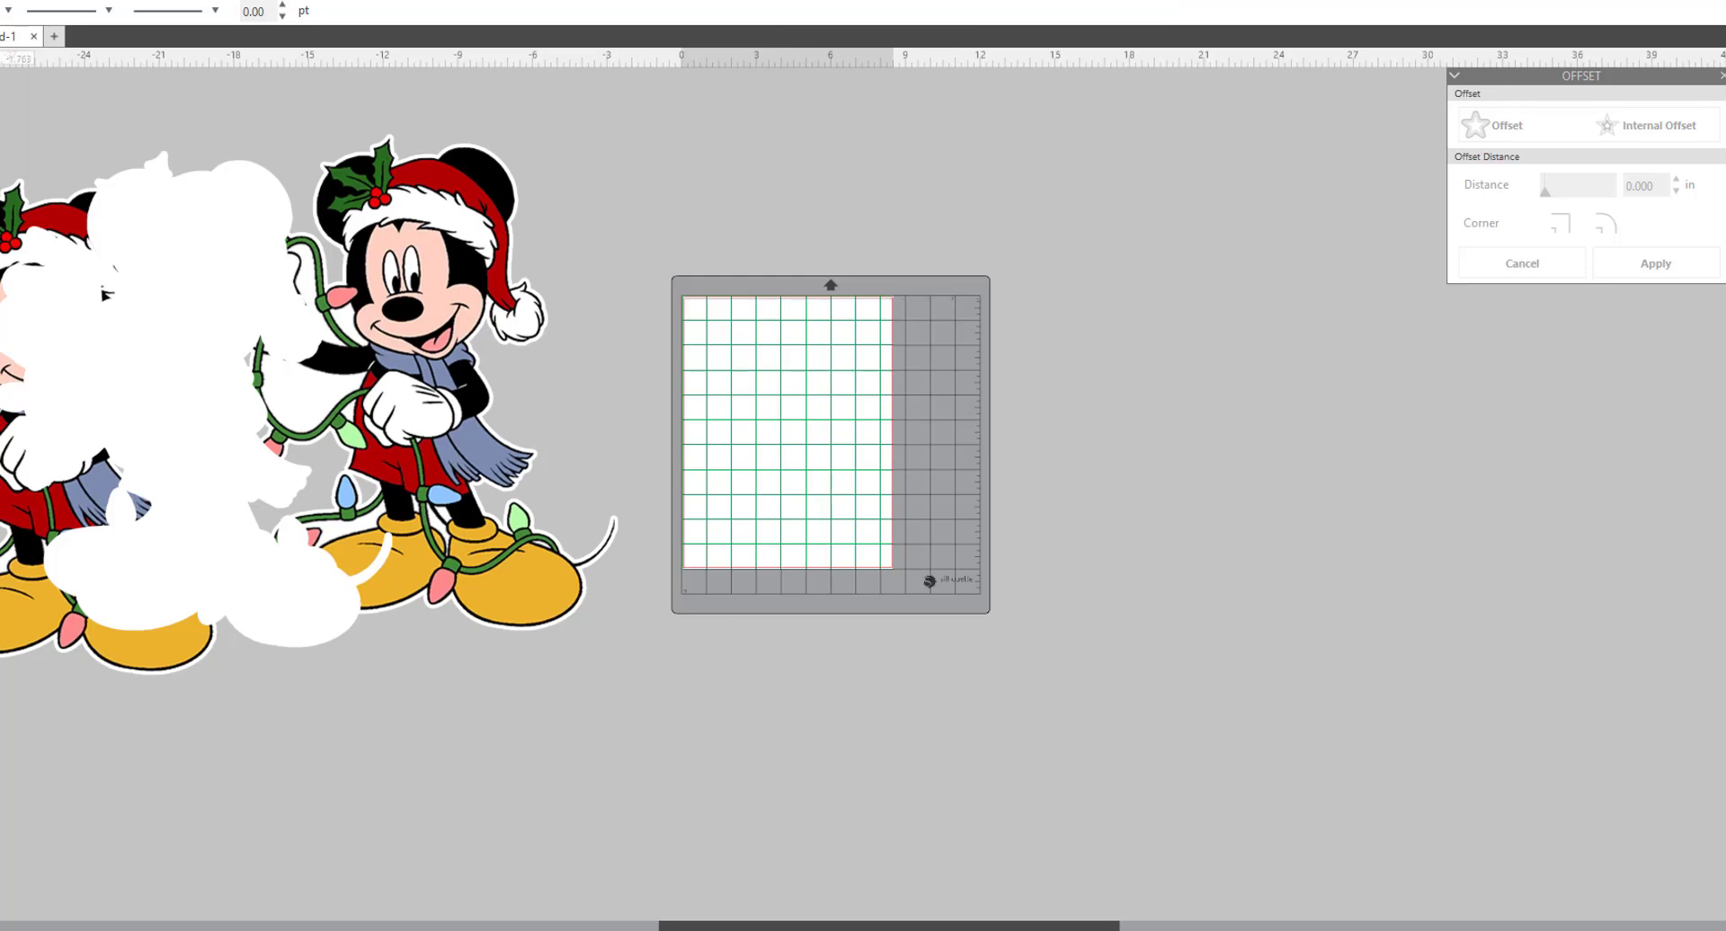
# - Set the cutting mat to Cameo 12 x 24 in and the media size to custom 11 x 17 in
pyautogui.click(1724, 81)
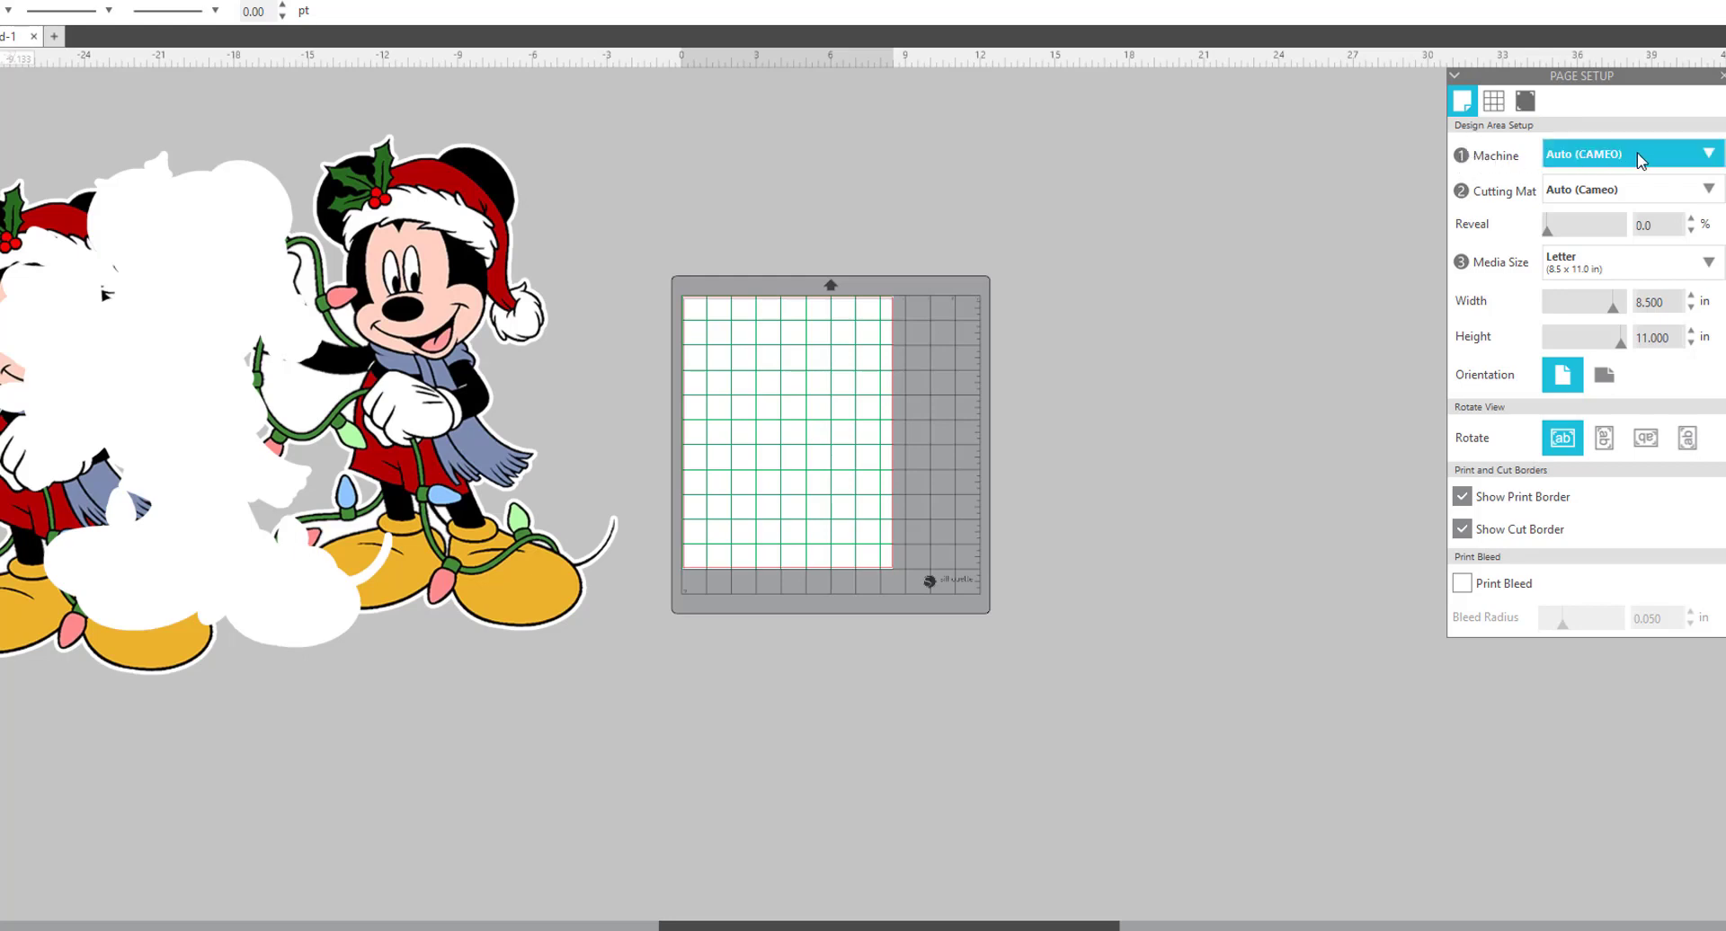
pyautogui.click(1613, 194)
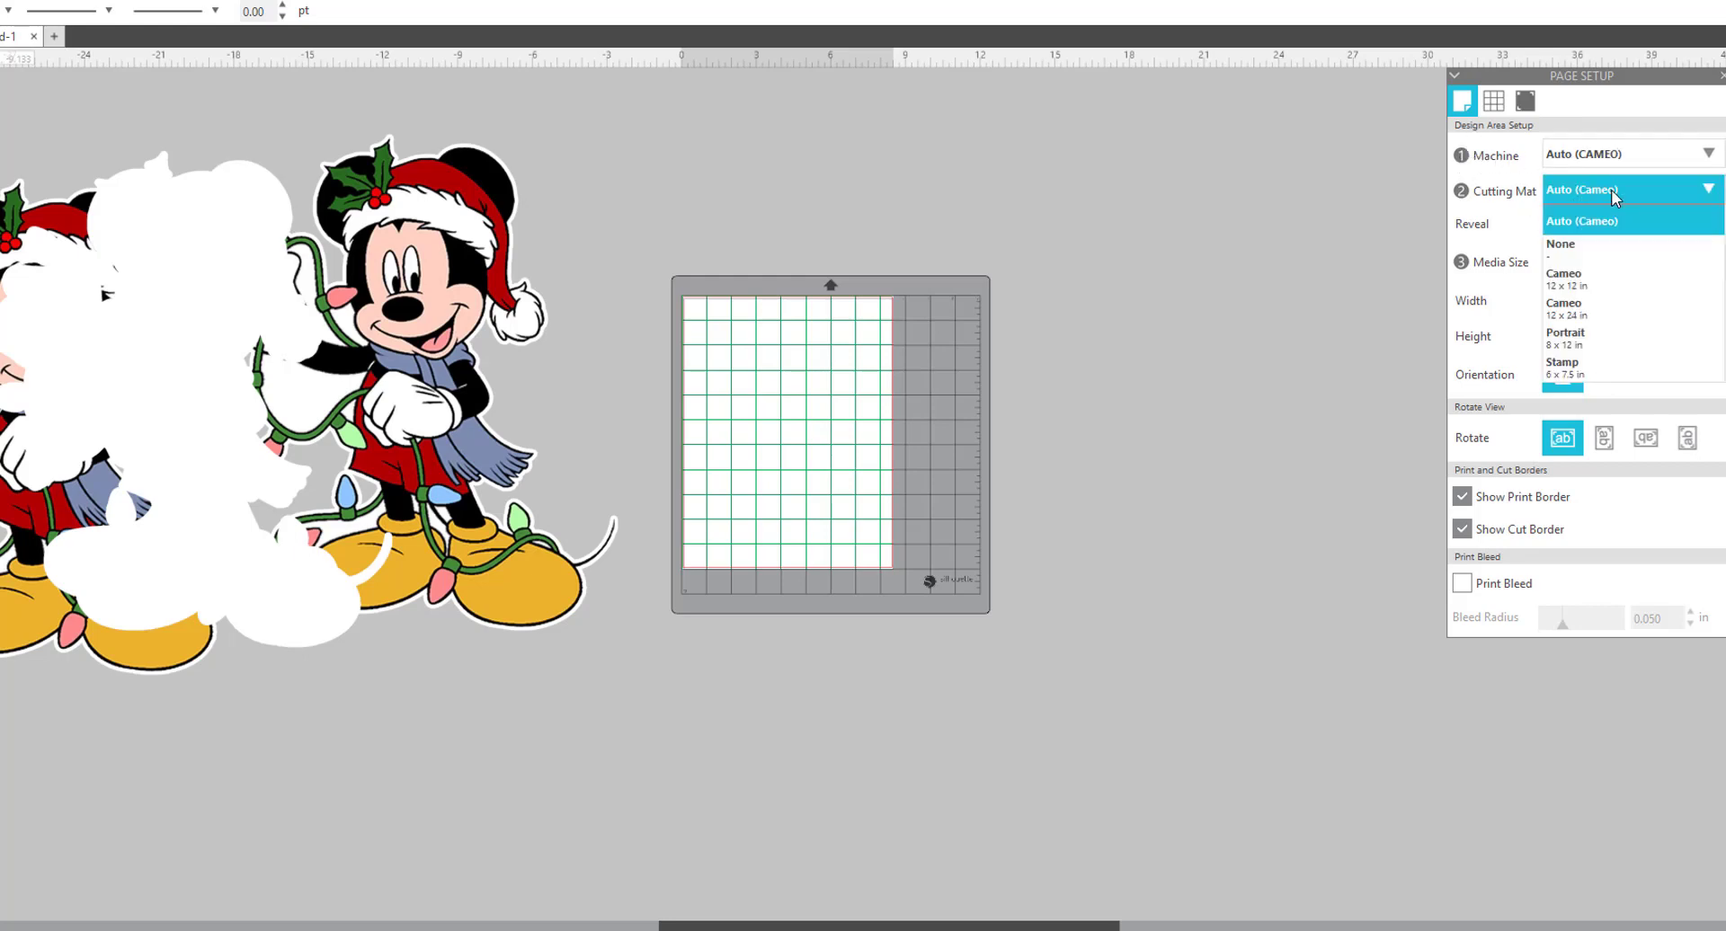
pyautogui.click(1585, 314)
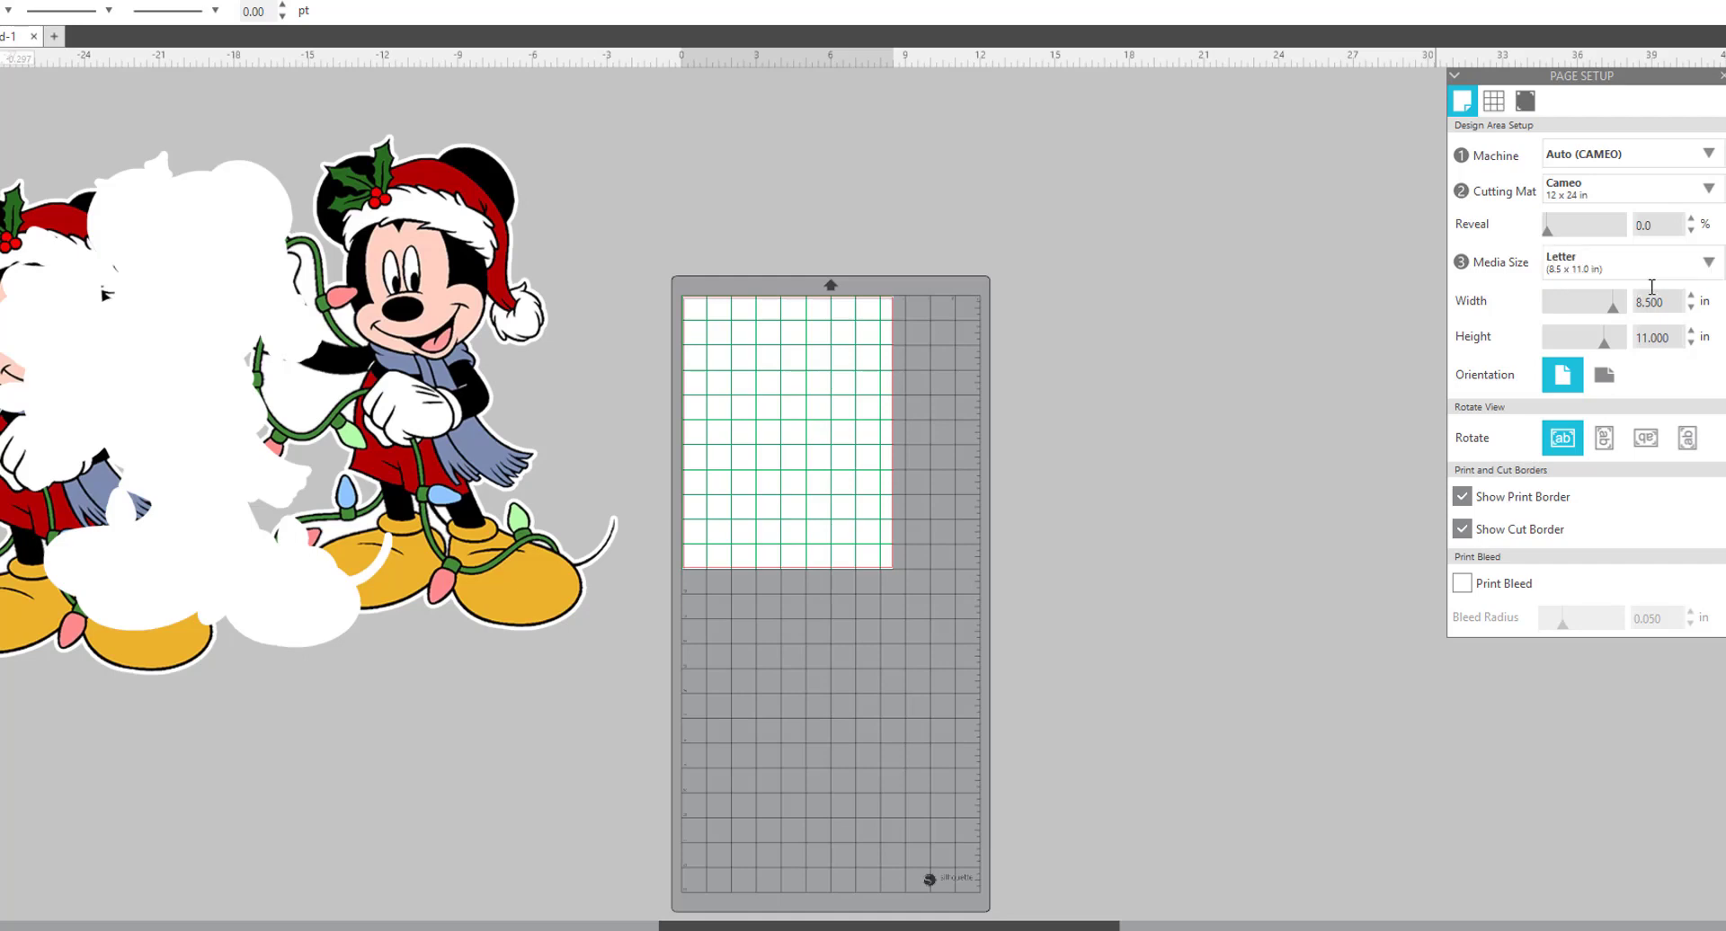
pyautogui.click(1712, 266)
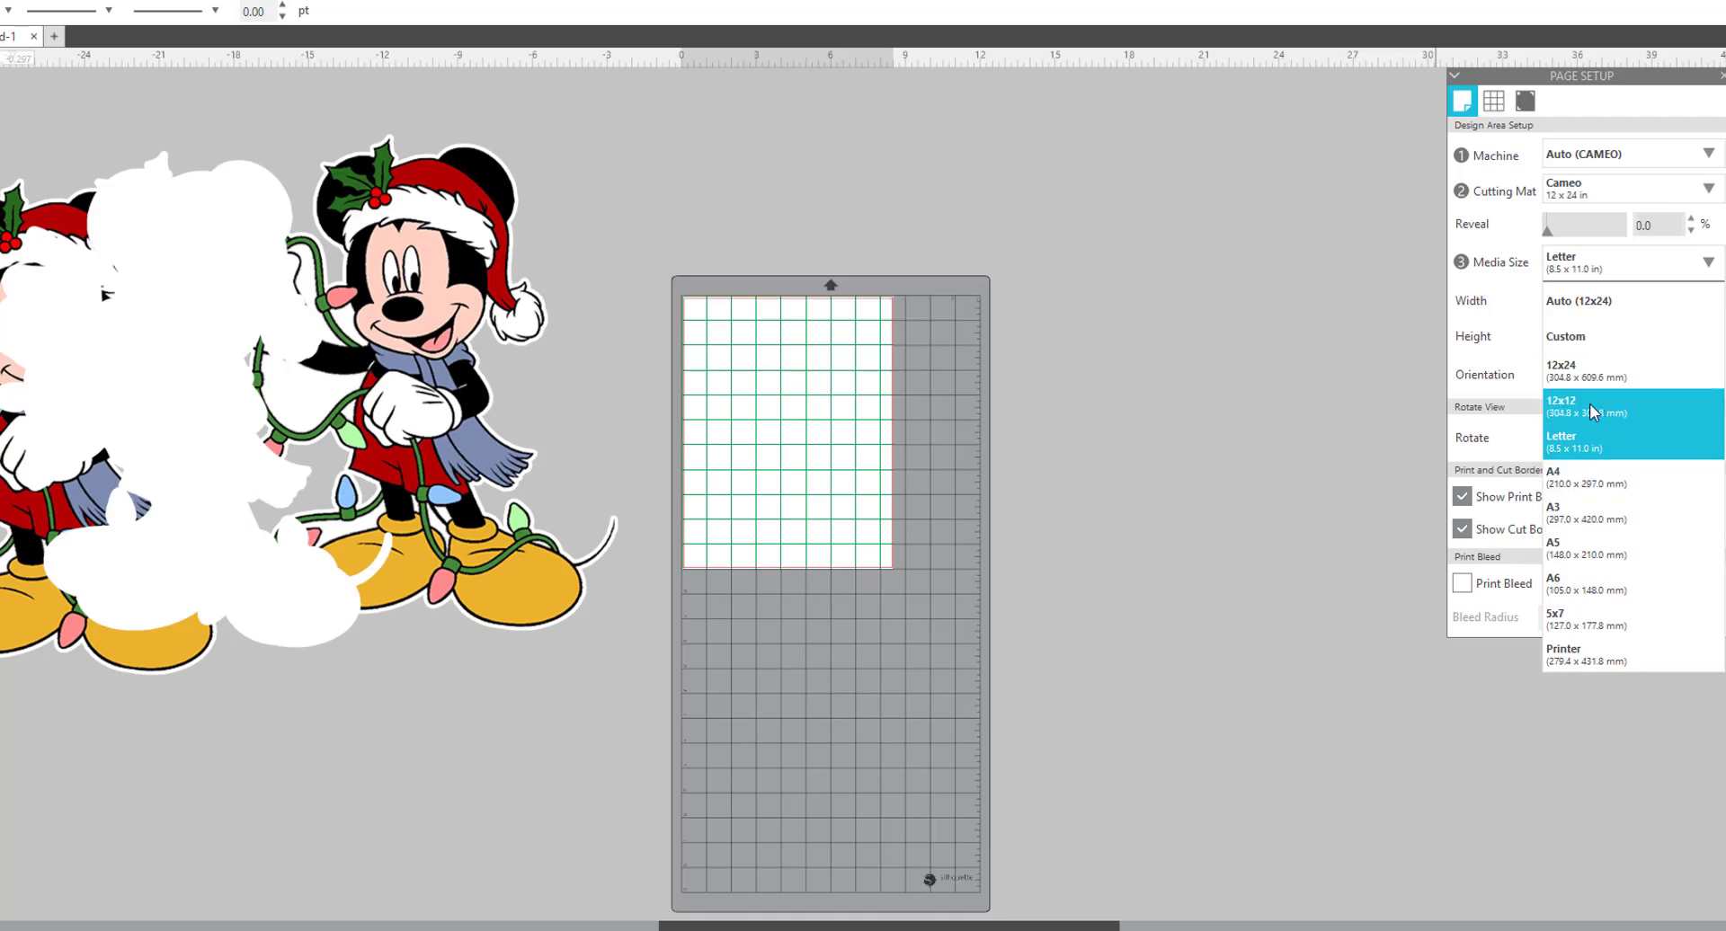
pyautogui.click(1582, 263)
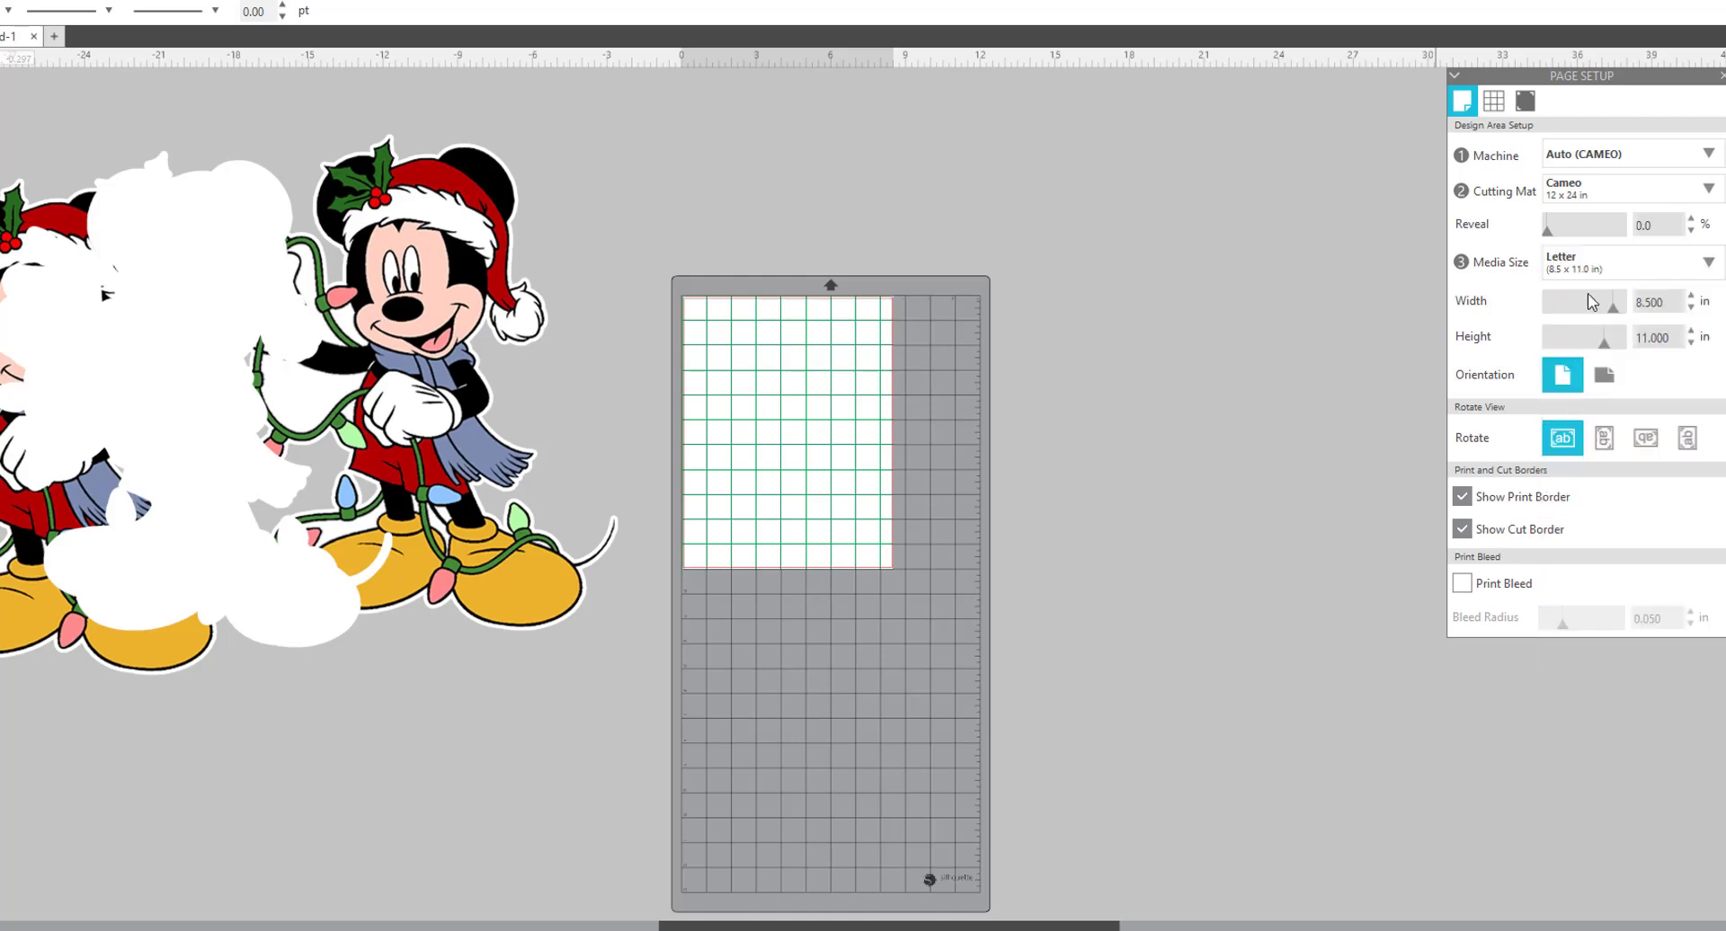
pyautogui.click(1584, 265)
pyautogui.click(1587, 332)
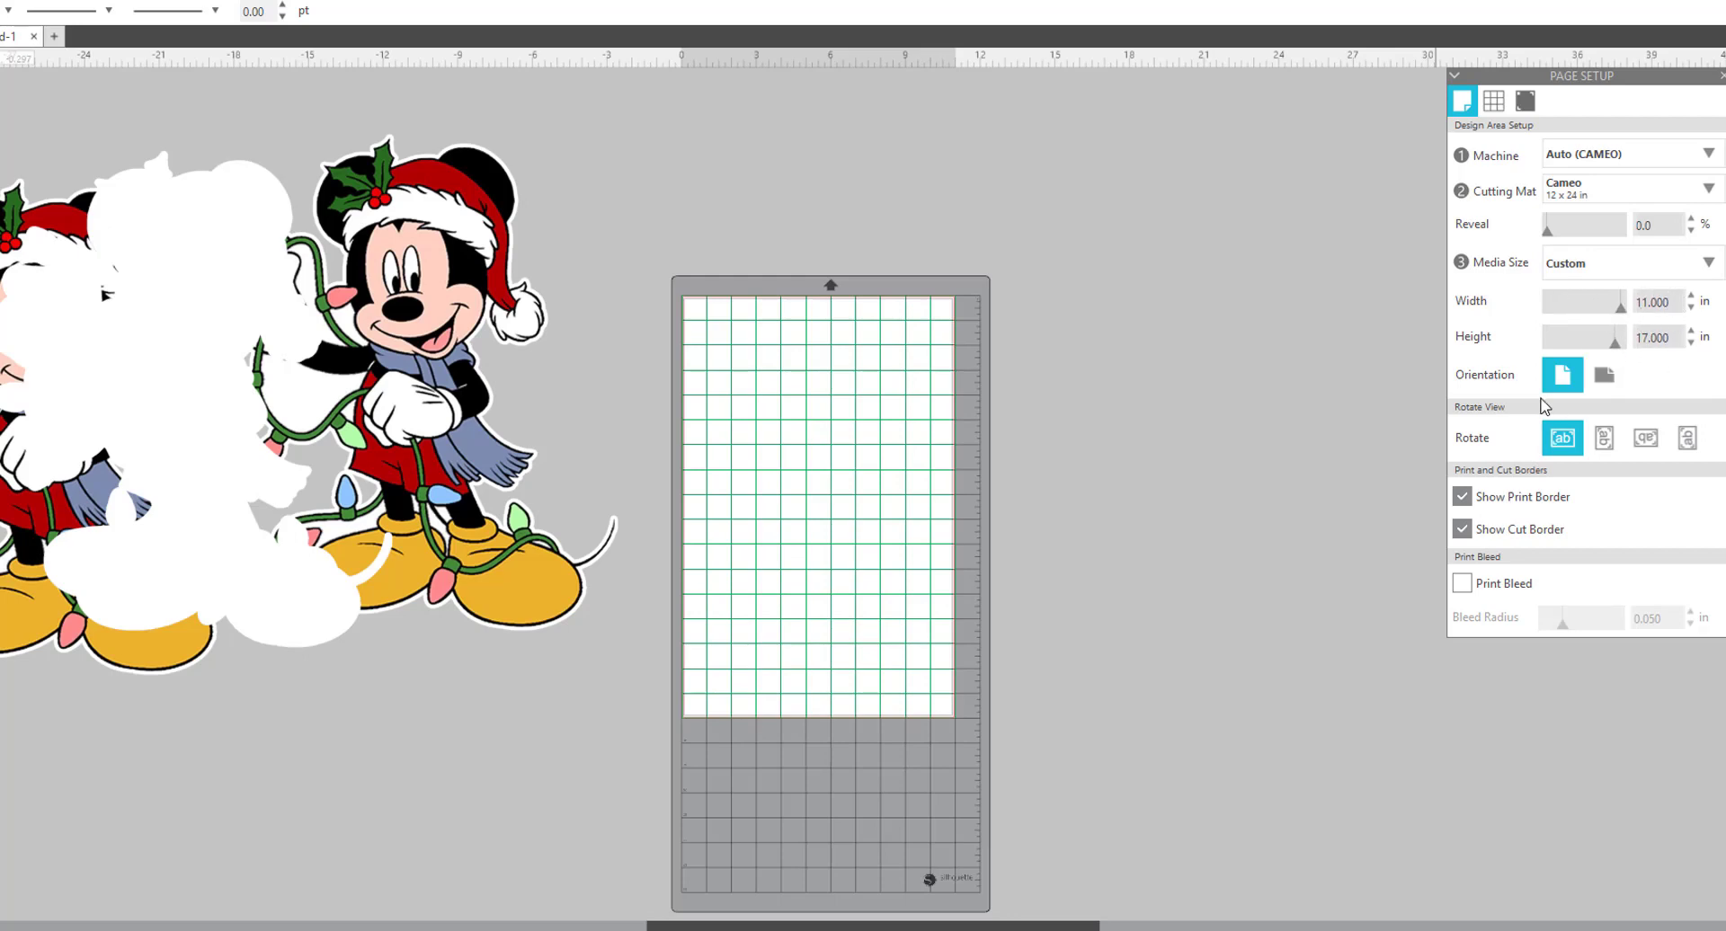
pyautogui.scroll(-2, 1393, 339)
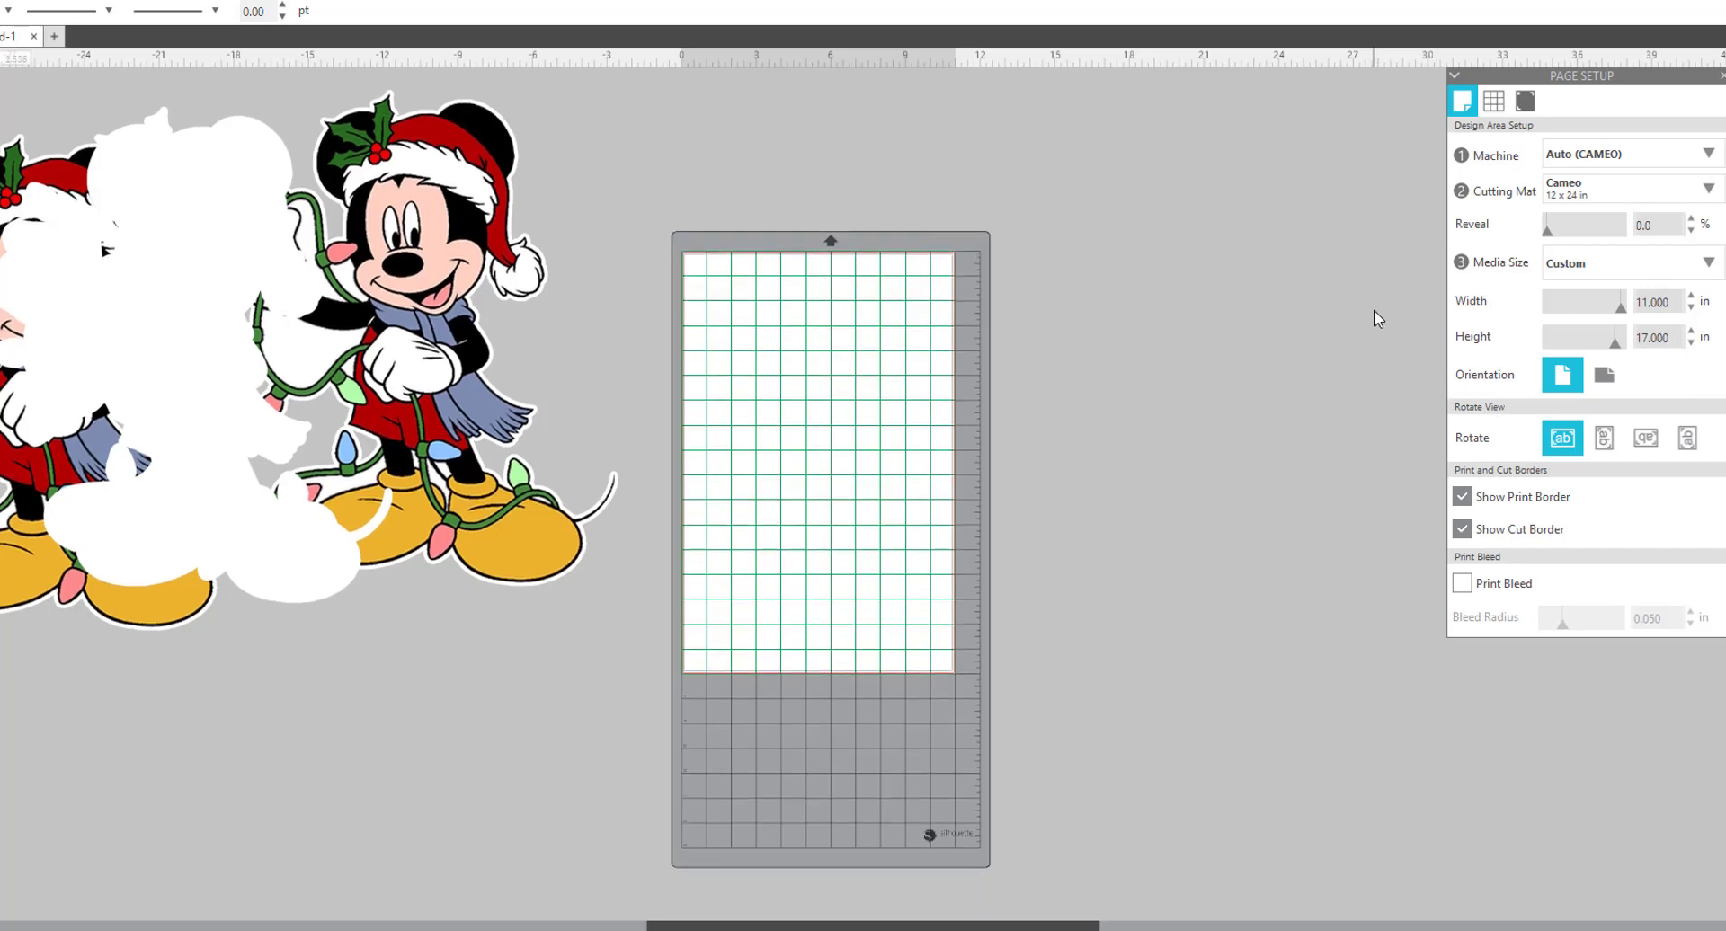
# - Turn on the registration marks and place the outlined Mickey figure over the page
pyautogui.click(1533, 106)
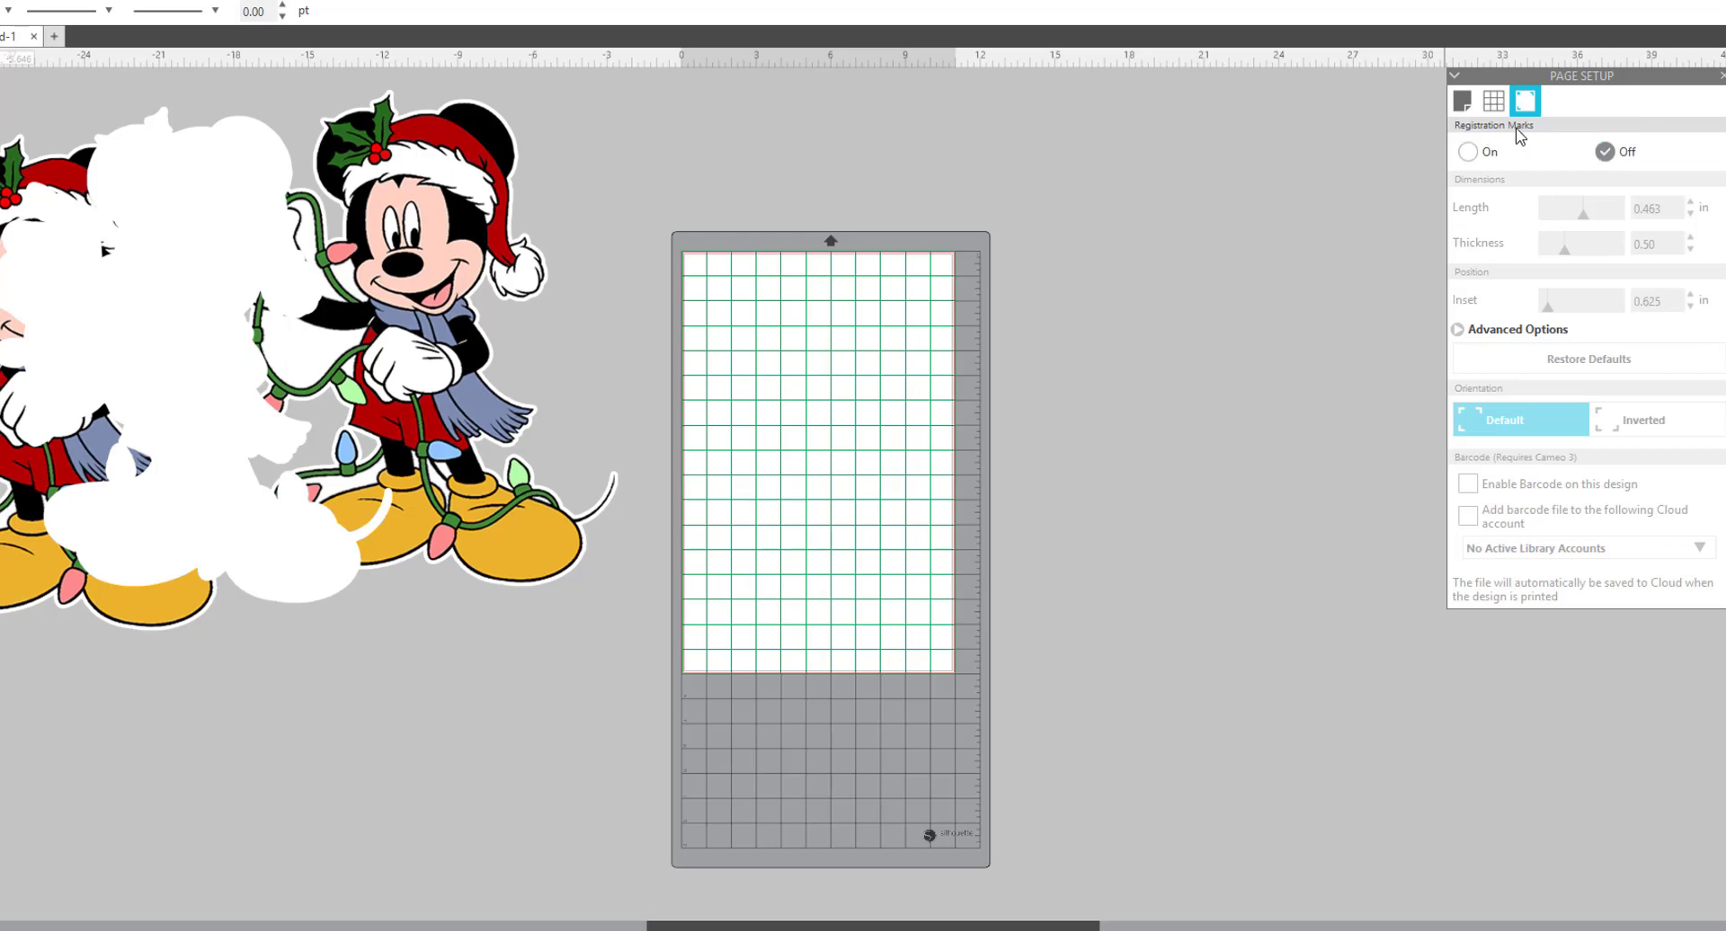
pyautogui.click(1468, 152)
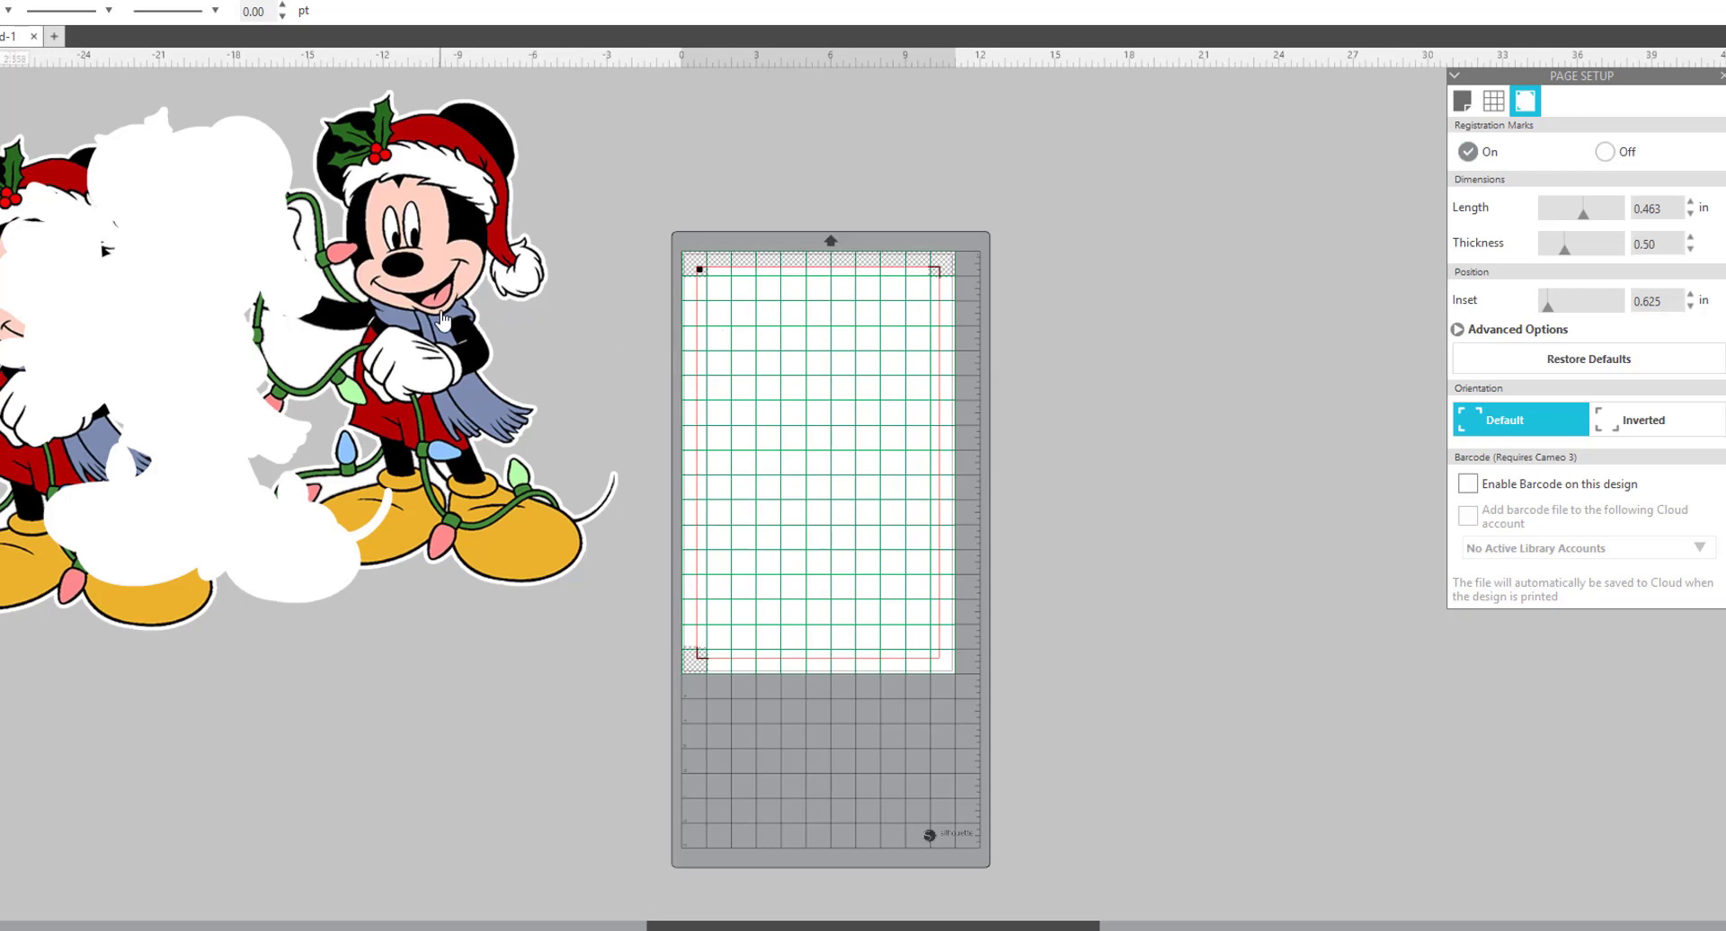
pyautogui.moveTo(442, 314); pyautogui.dragTo(830, 493)
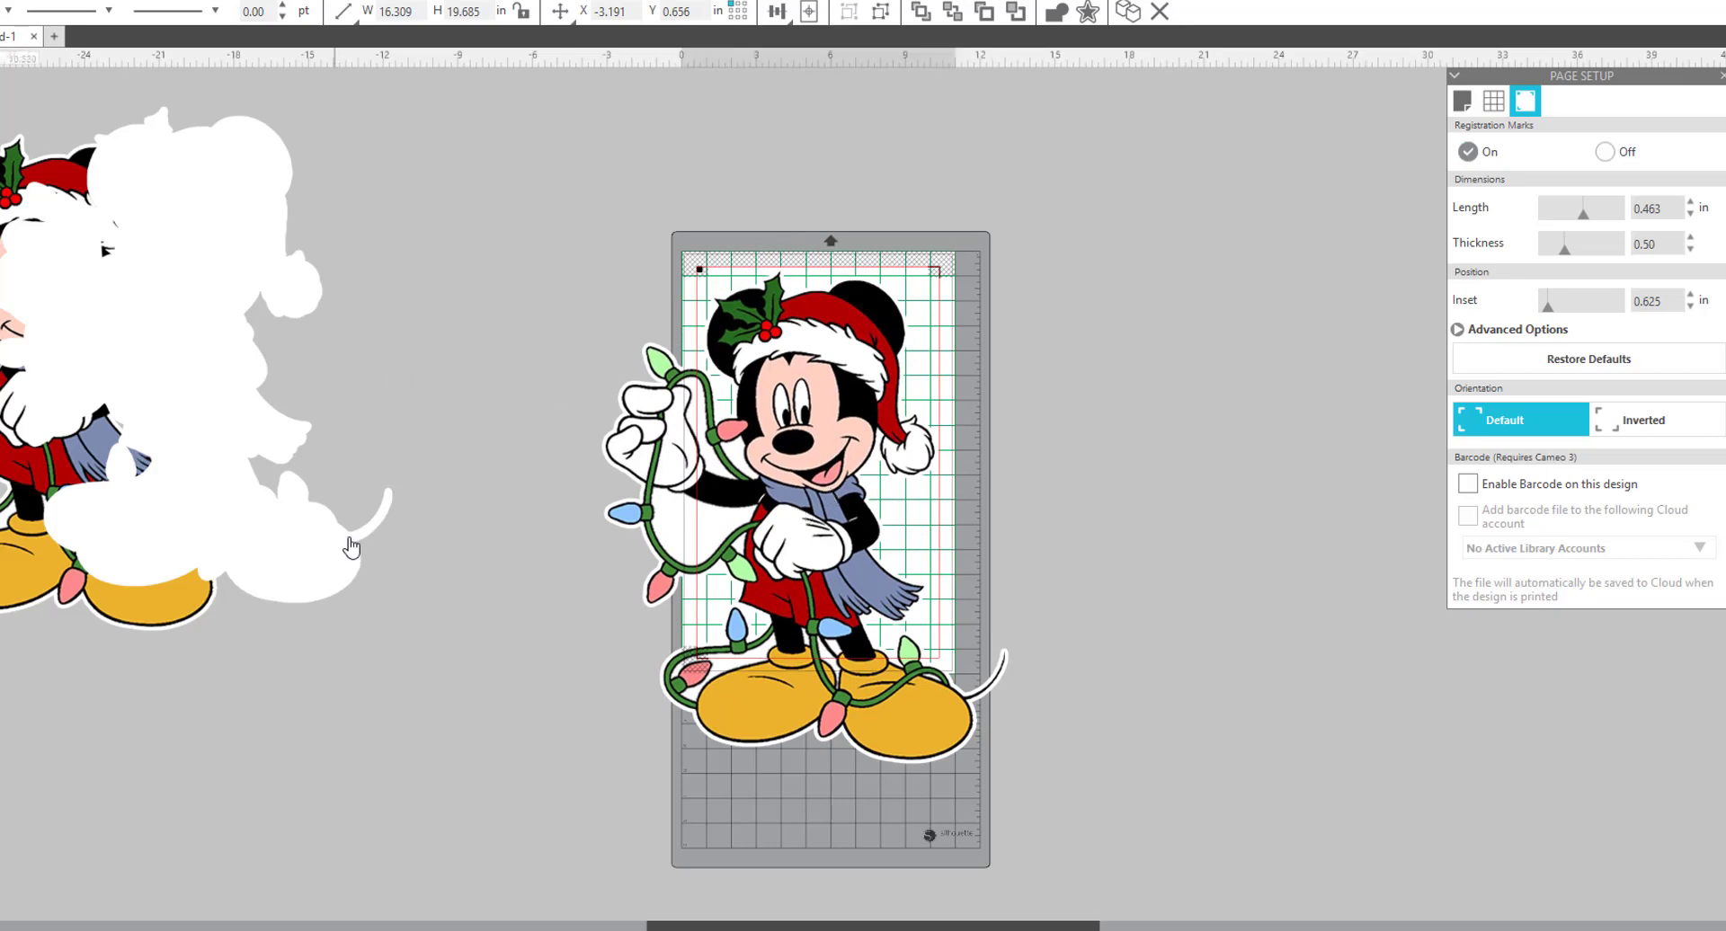
# - Move the white silhouette far to the left and set the outlined Mickey figure clear of the mat
pyautogui.click(116, 446)
pyautogui.moveTo(220, 378); pyautogui.dragTo(4, 387)
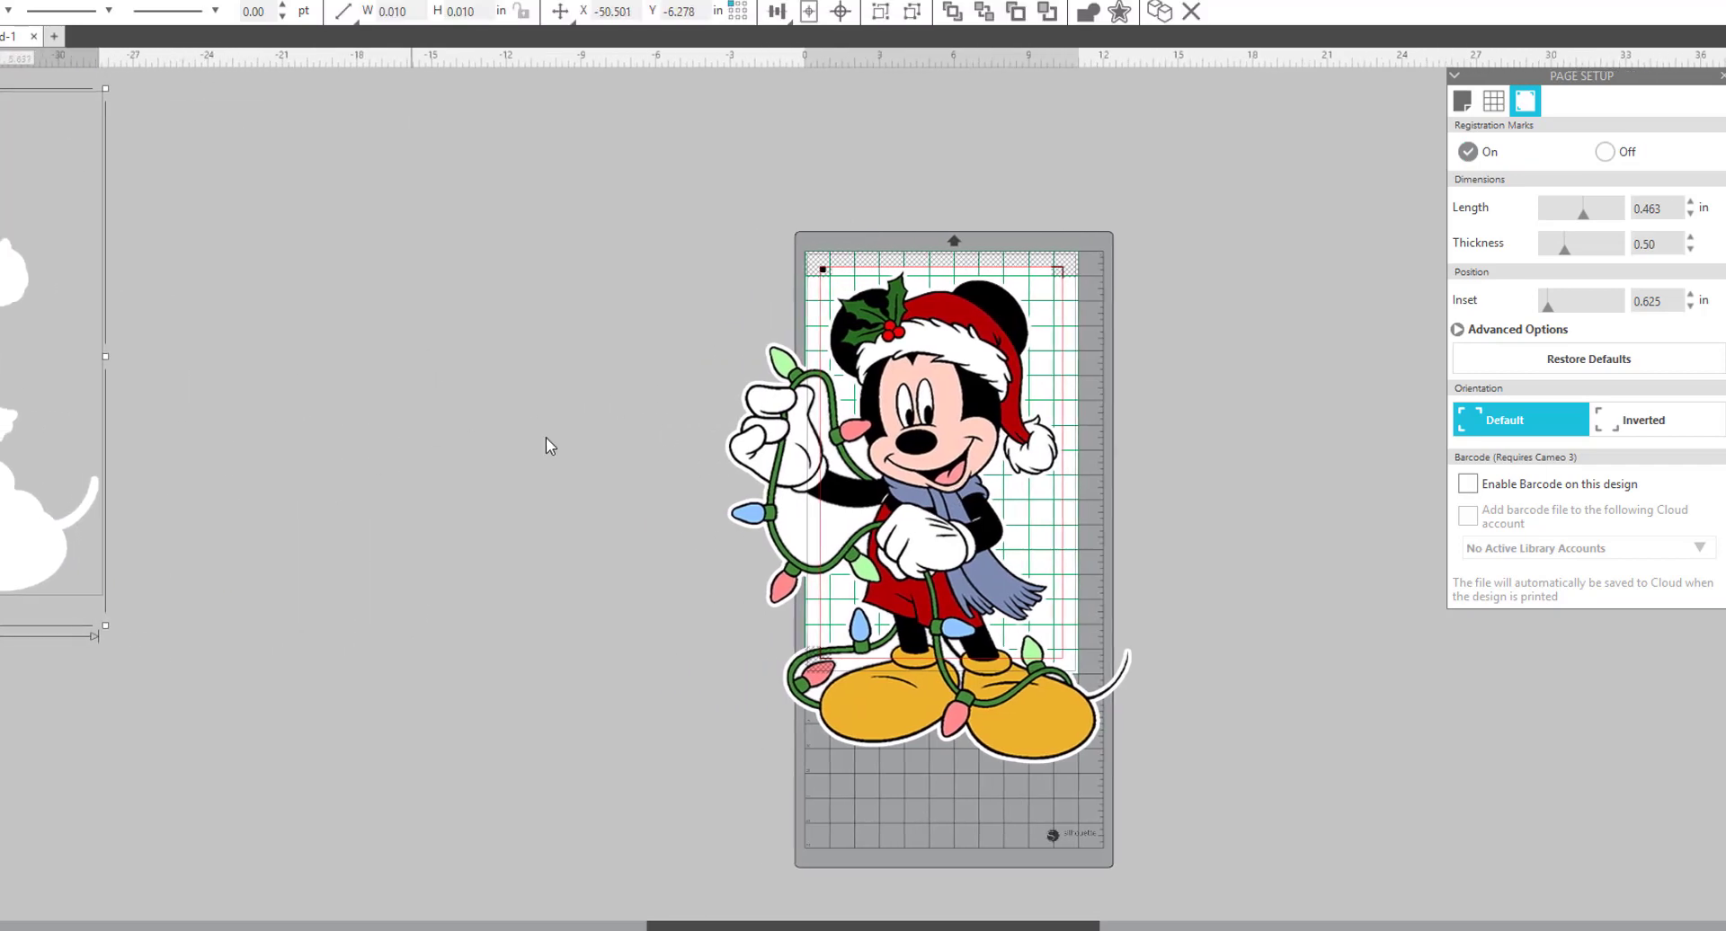
pyautogui.moveTo(924, 408); pyautogui.dragTo(492, 273)
pyautogui.click(680, 346)
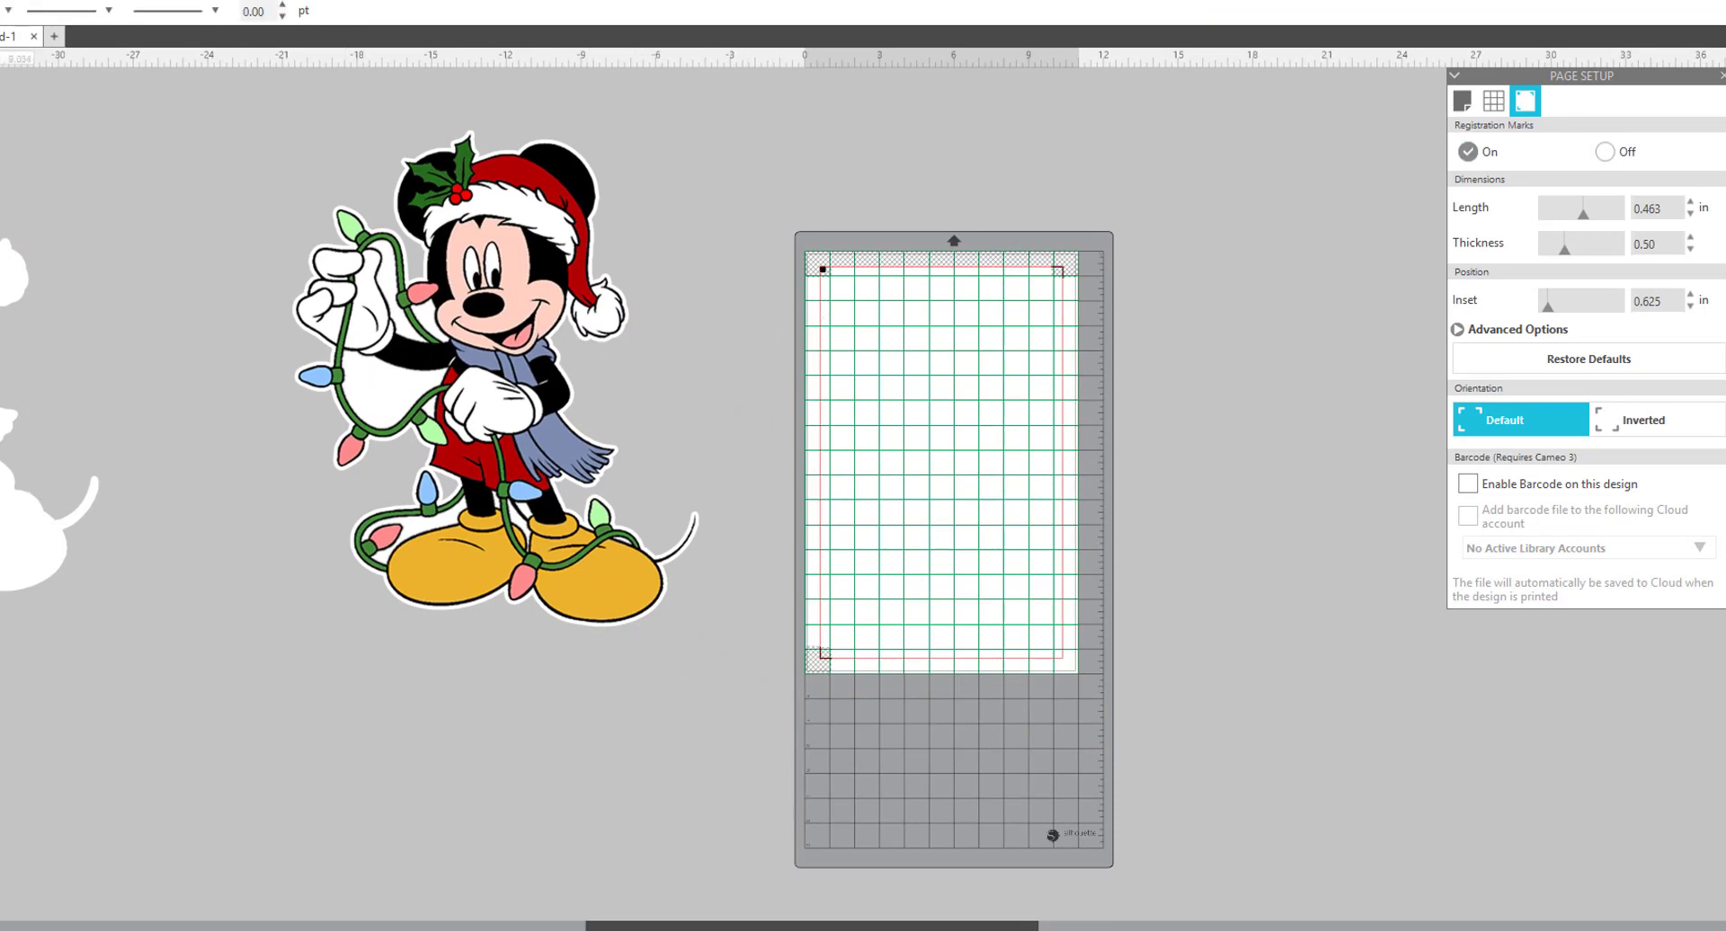
# - Cut the head off the body with a Poly Knife path around the pink bulb's tip, along the cheek and chin, and out past the scarf
pyautogui.press('k')
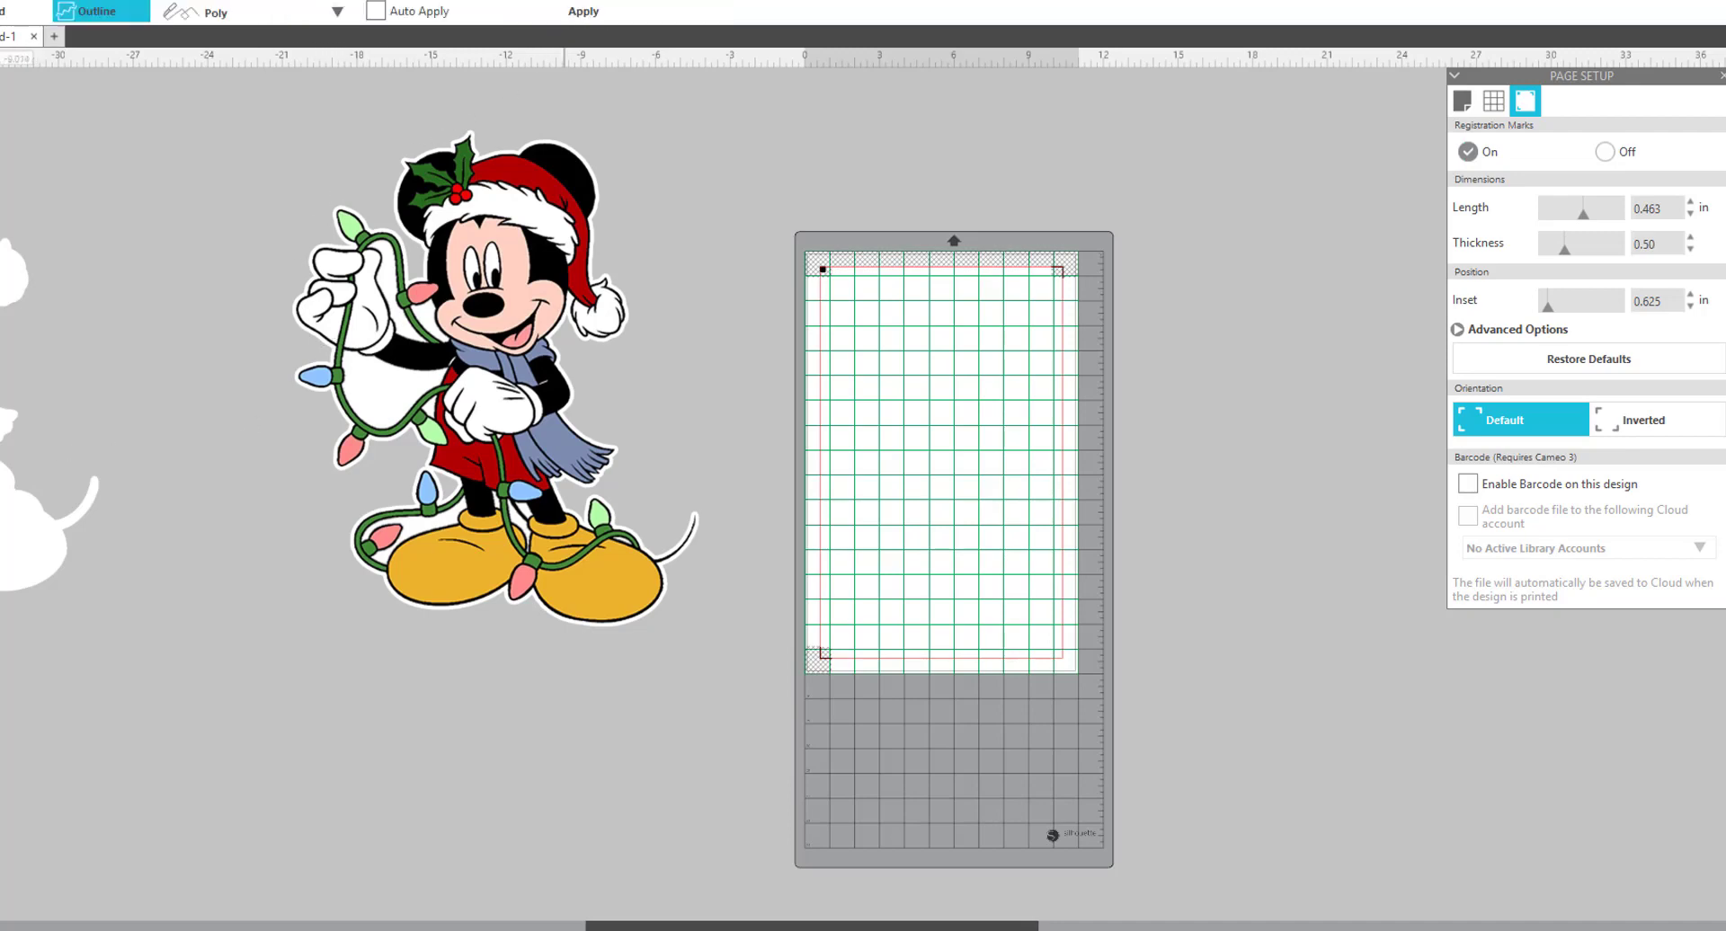
pyautogui.moveTo(267, 192); pyautogui.dragTo(739, 424)
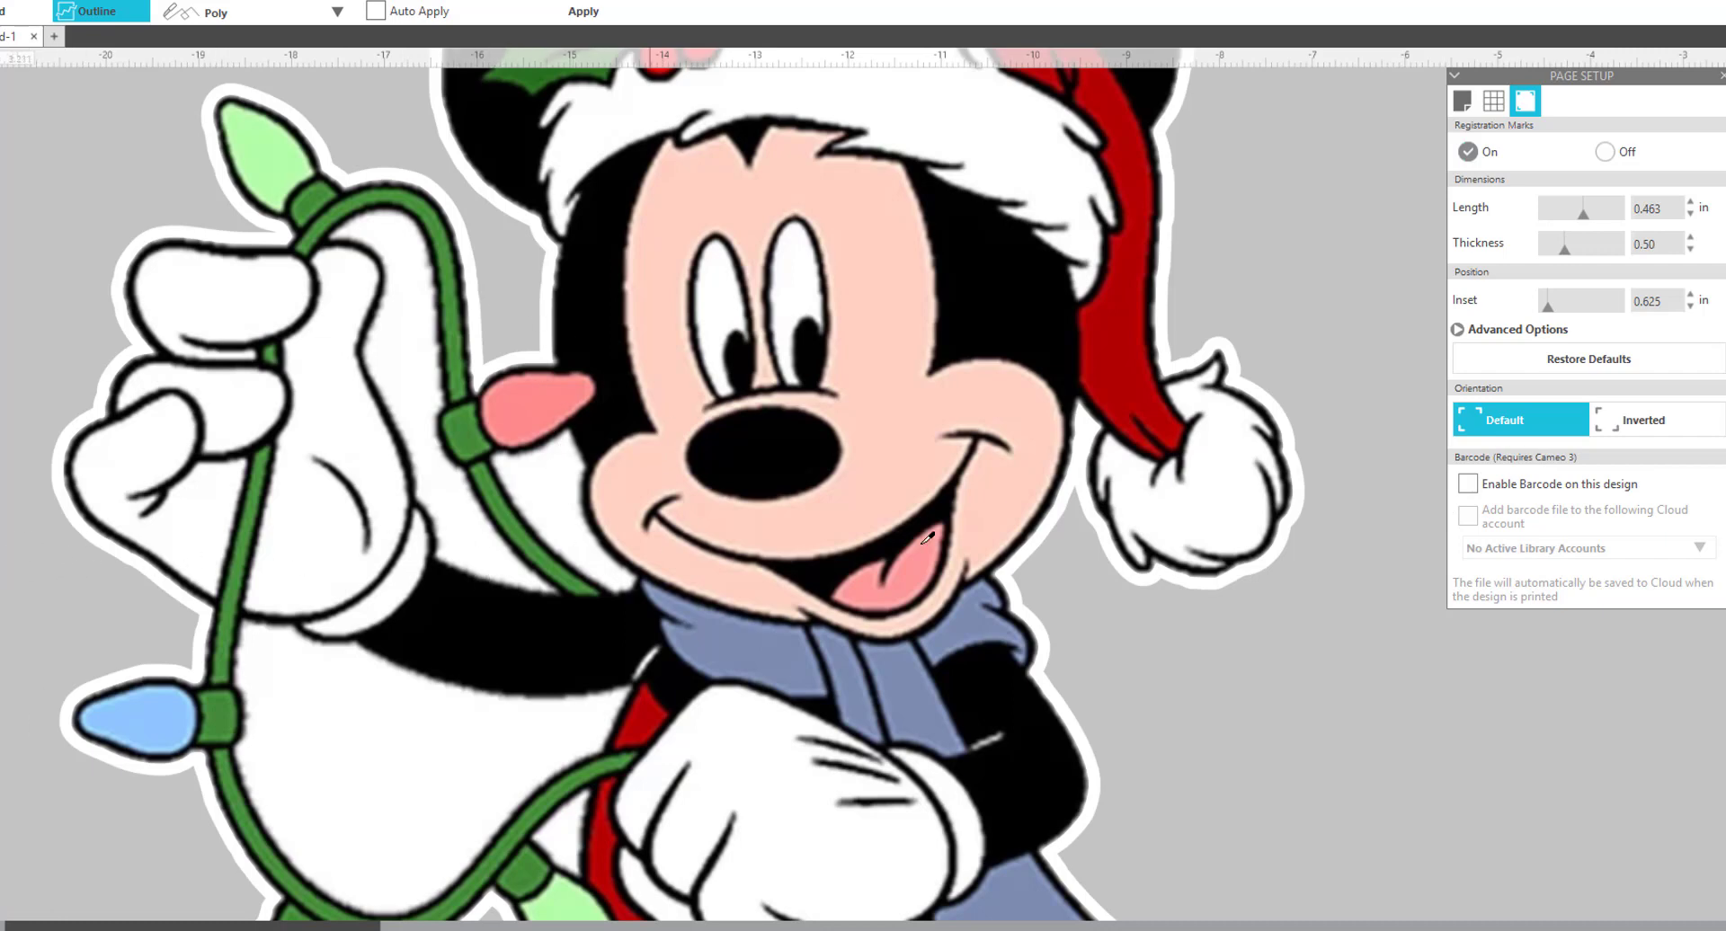
pyautogui.click(528, 290)
pyautogui.click(542, 352)
pyautogui.click(555, 369)
pyautogui.click(593, 370)
pyautogui.click(601, 387)
pyautogui.click(590, 406)
pyautogui.click(566, 429)
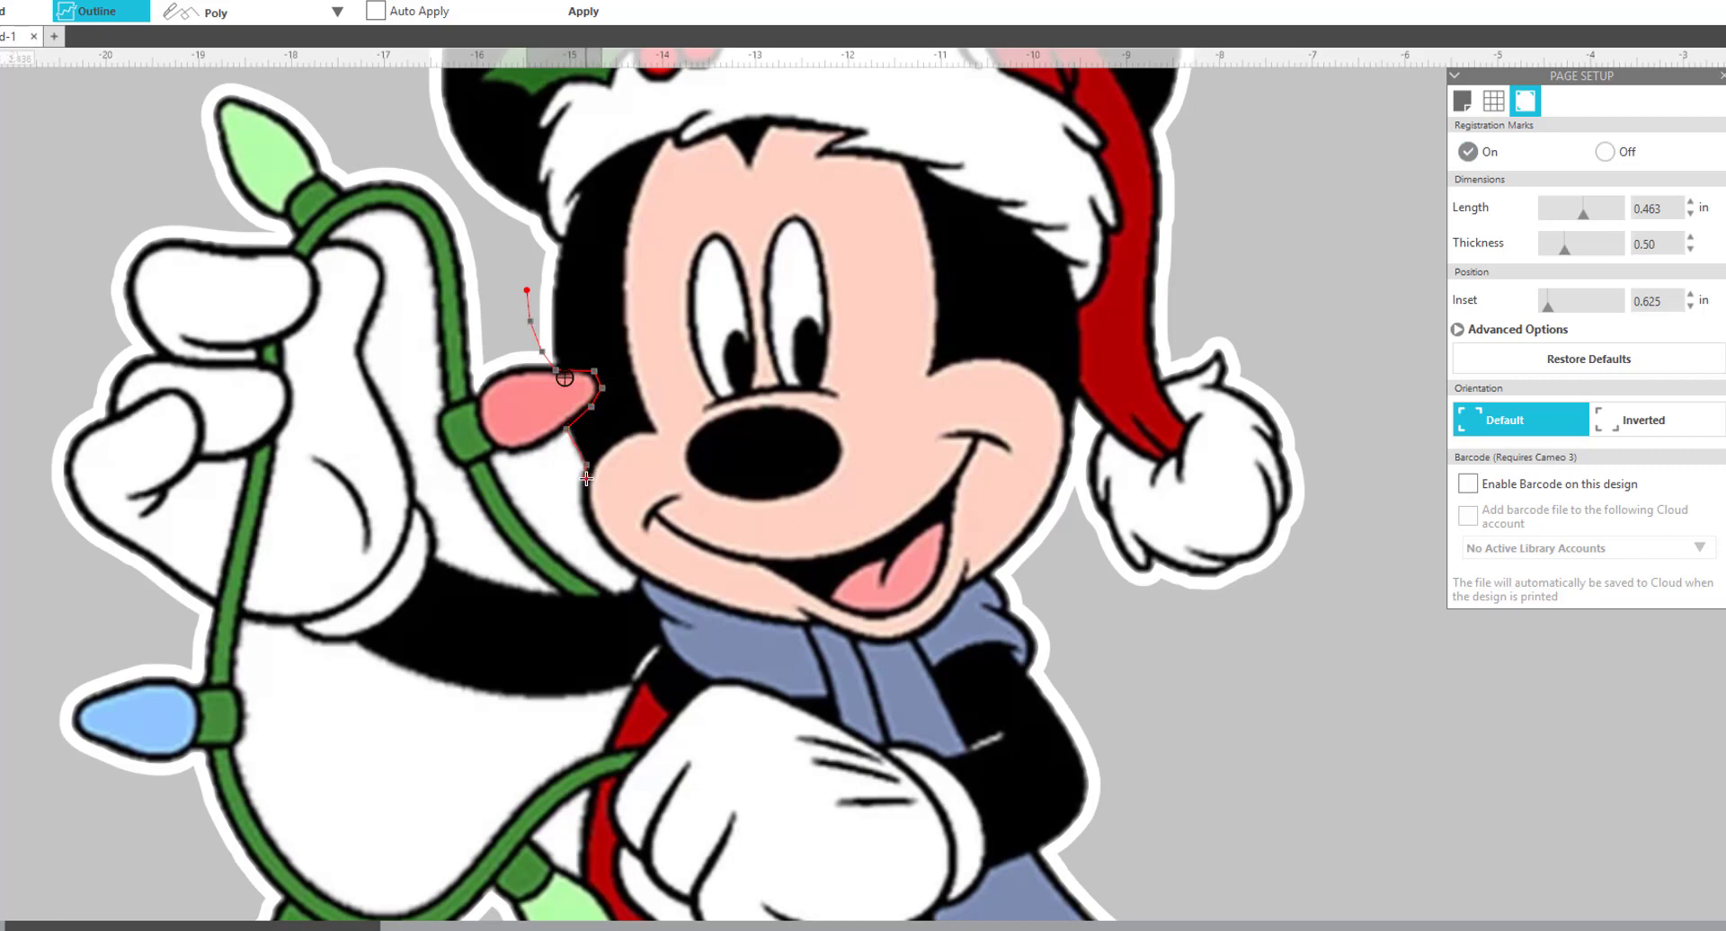
pyautogui.click(585, 483)
pyautogui.click(584, 514)
pyautogui.click(610, 549)
pyautogui.click(670, 591)
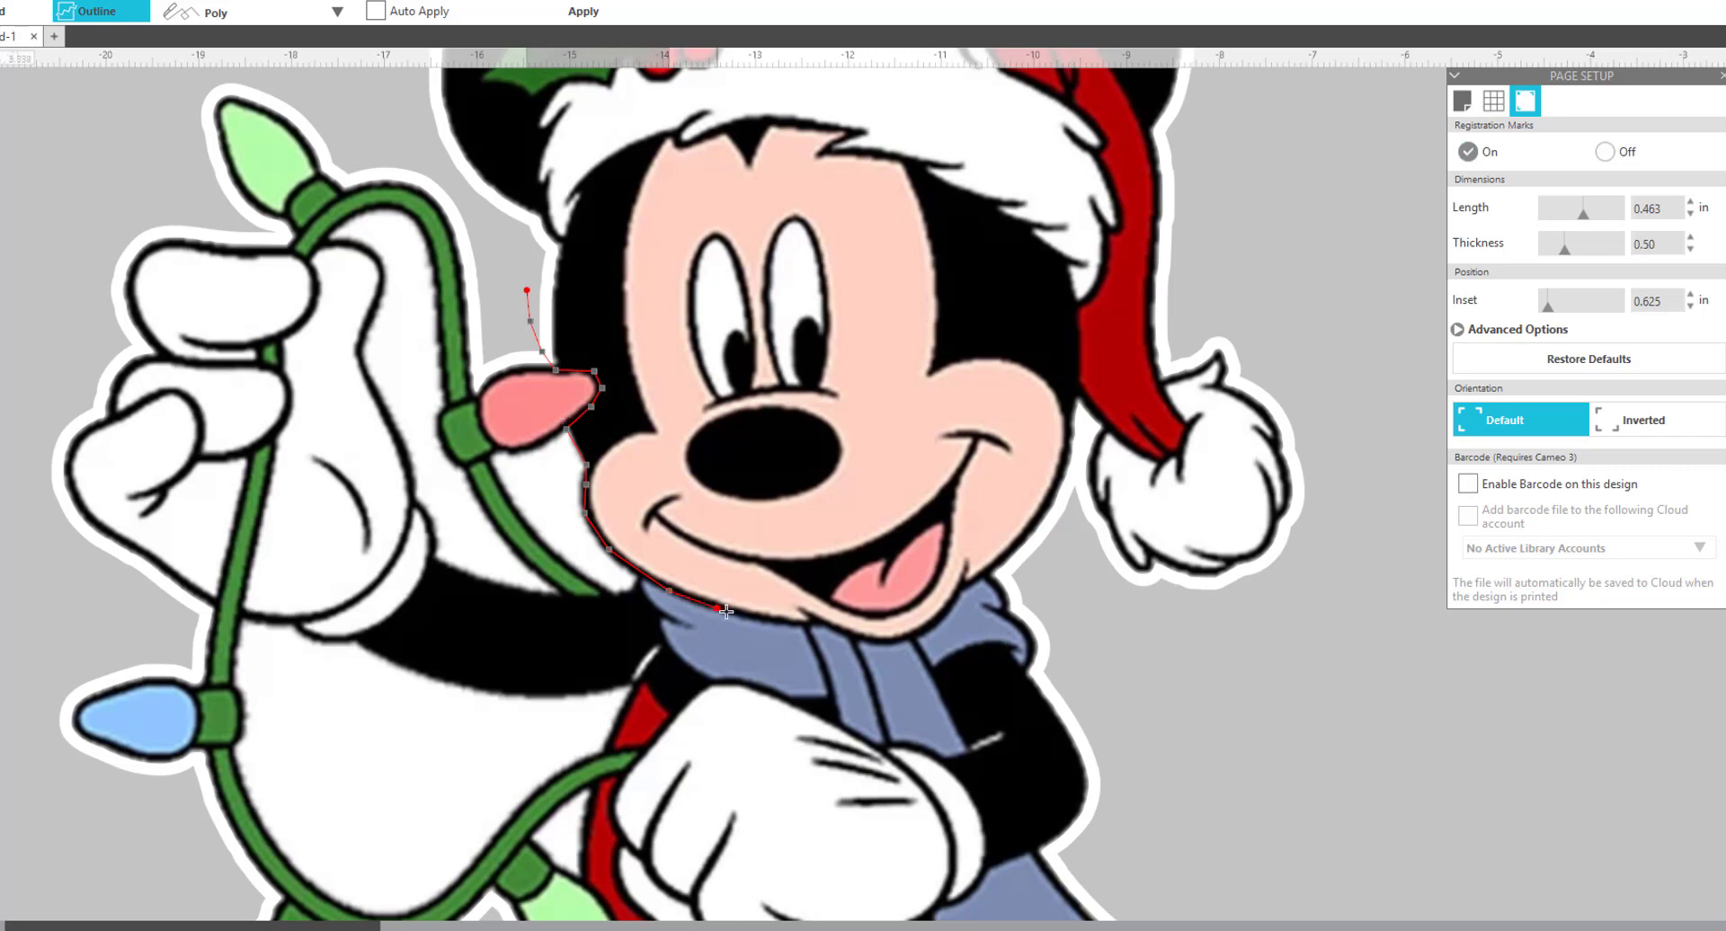
pyautogui.click(742, 615)
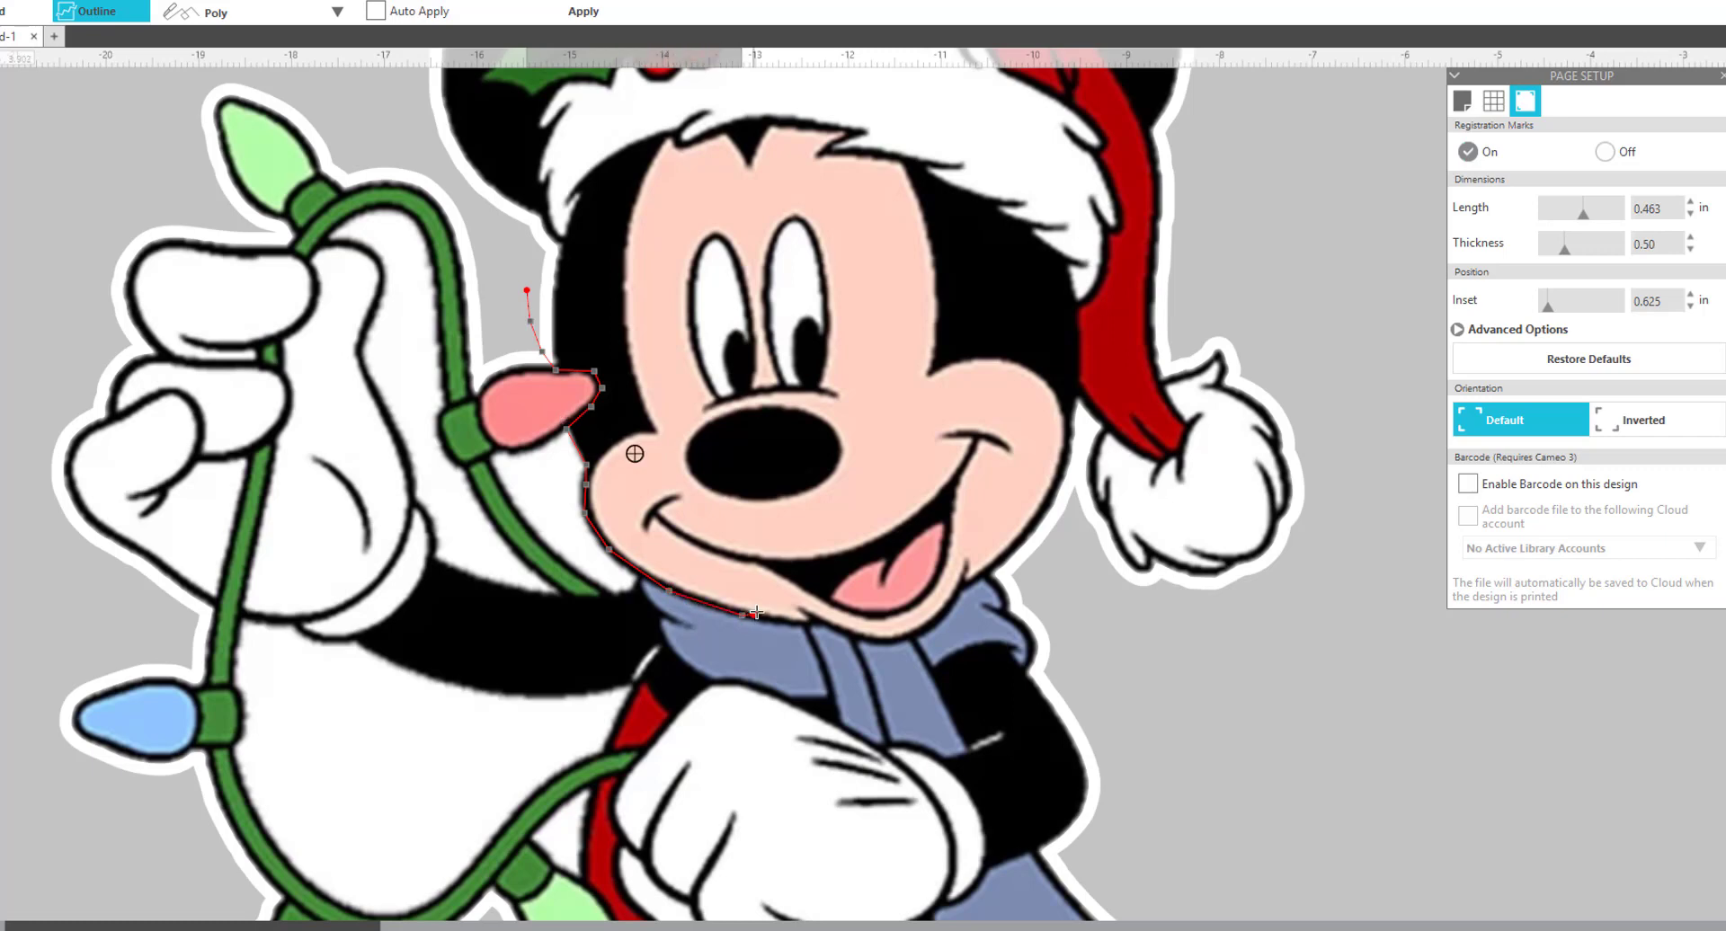
pyautogui.click(801, 624)
pyautogui.click(816, 623)
pyautogui.click(865, 639)
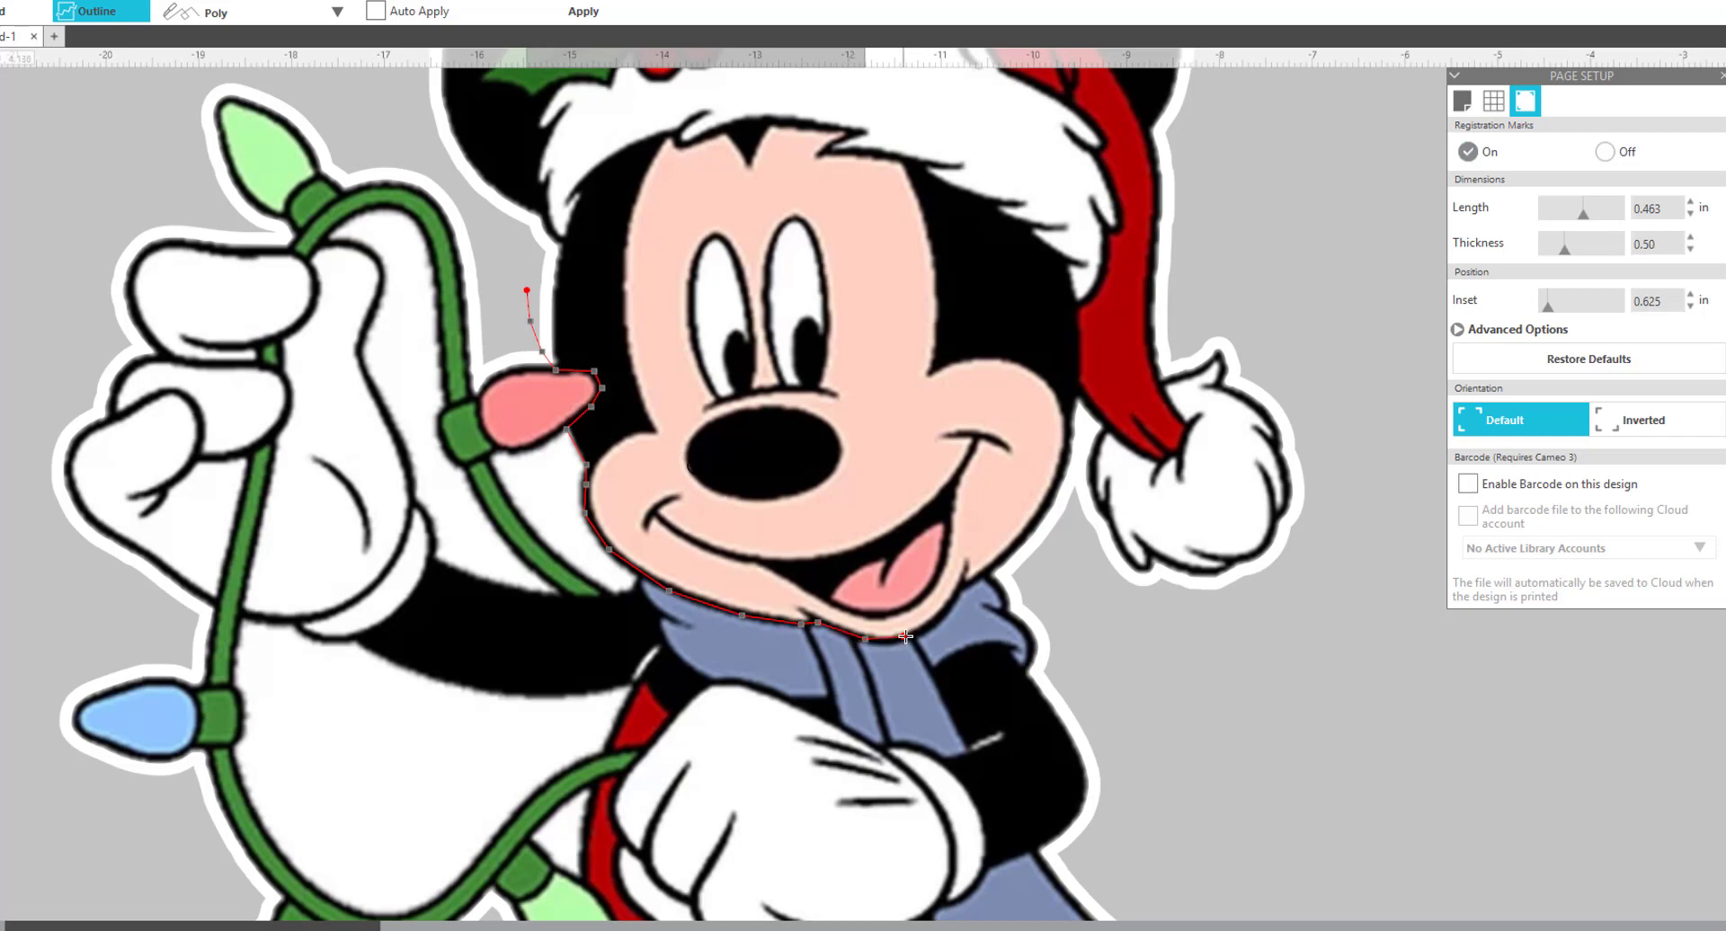
pyautogui.click(902, 640)
pyautogui.click(934, 626)
pyautogui.click(971, 583)
pyautogui.click(997, 563)
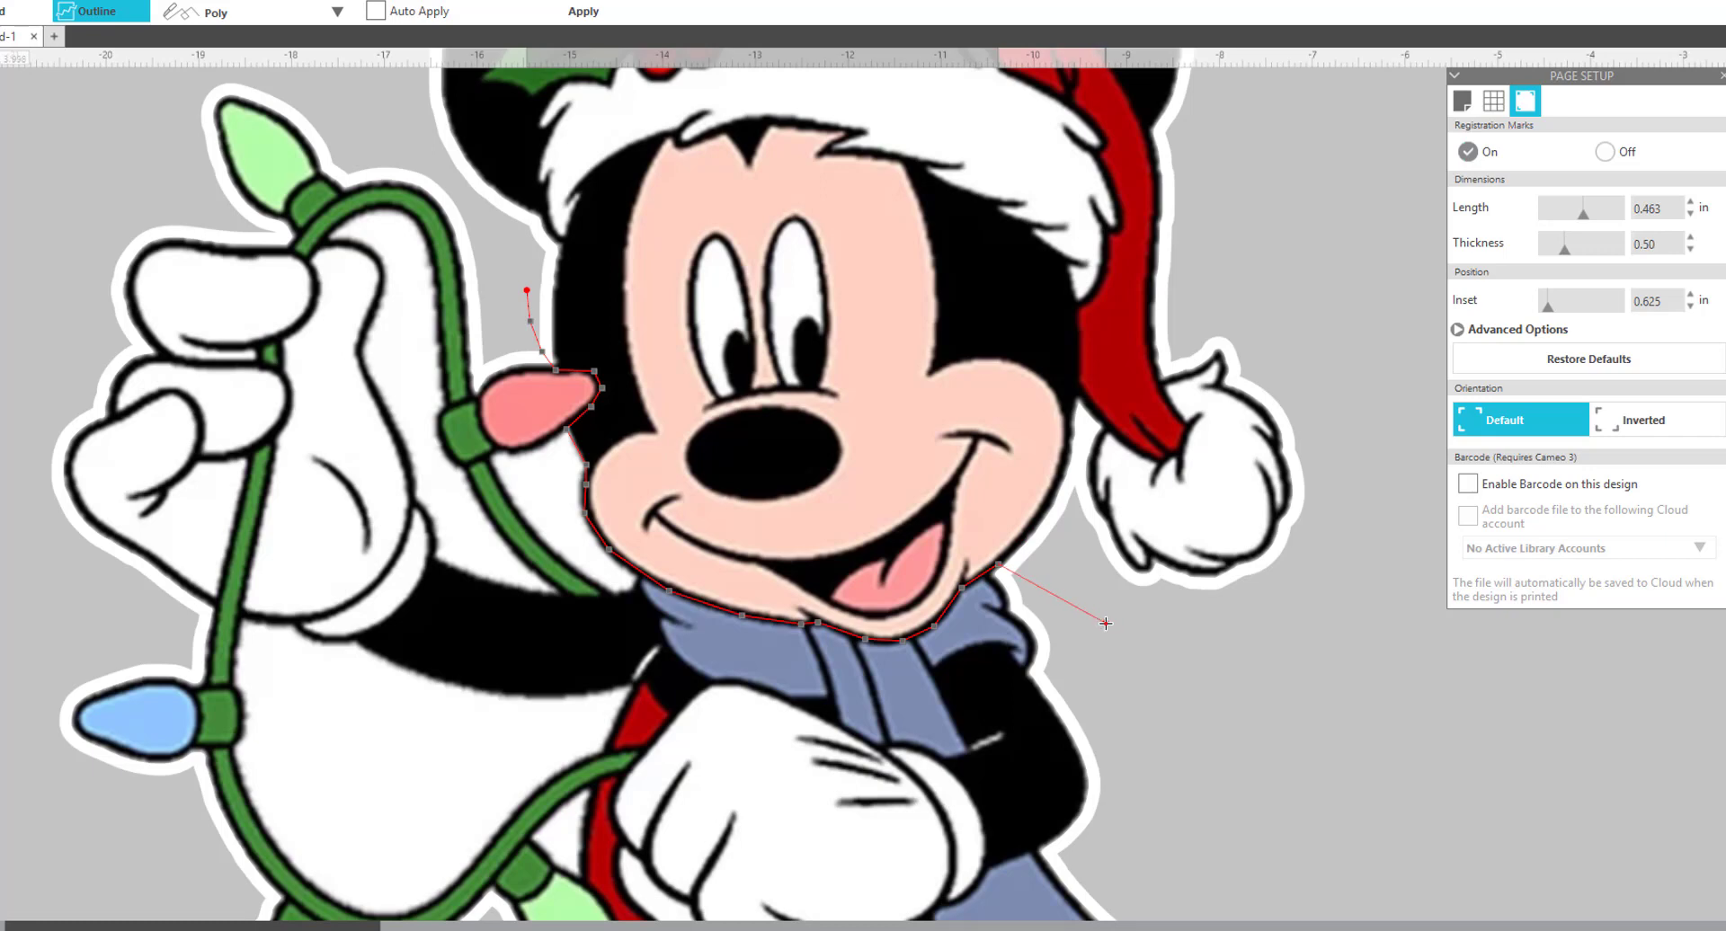
pyautogui.doubleClick(1096, 640)
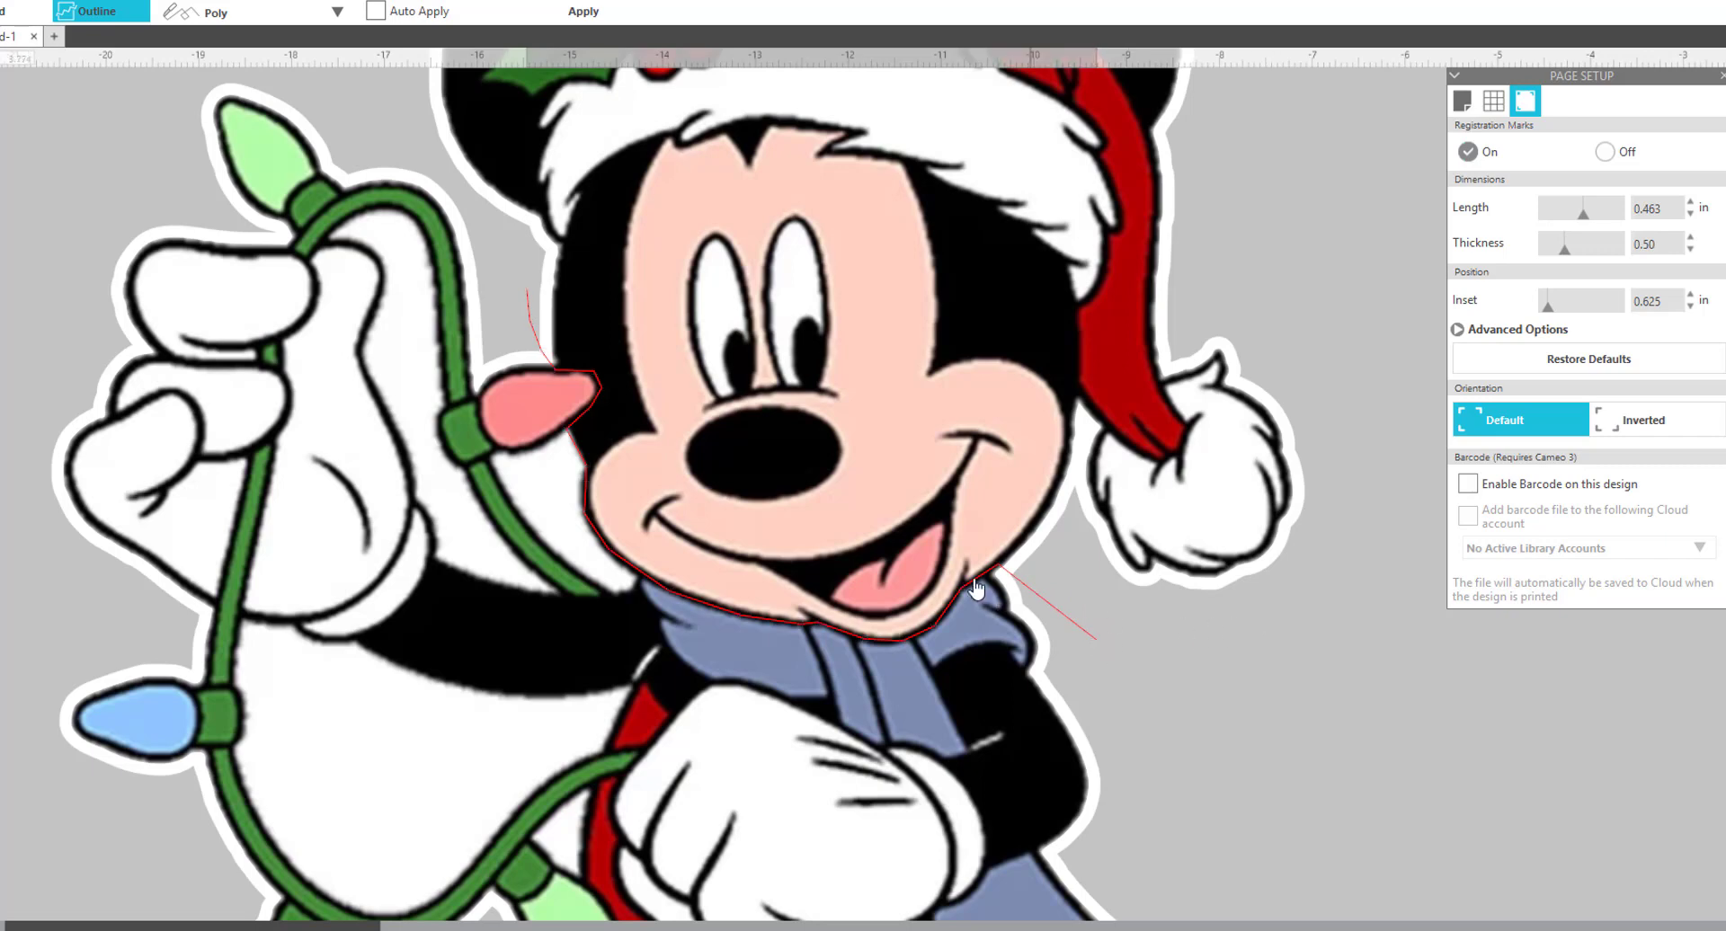
pyautogui.click(593, 11)
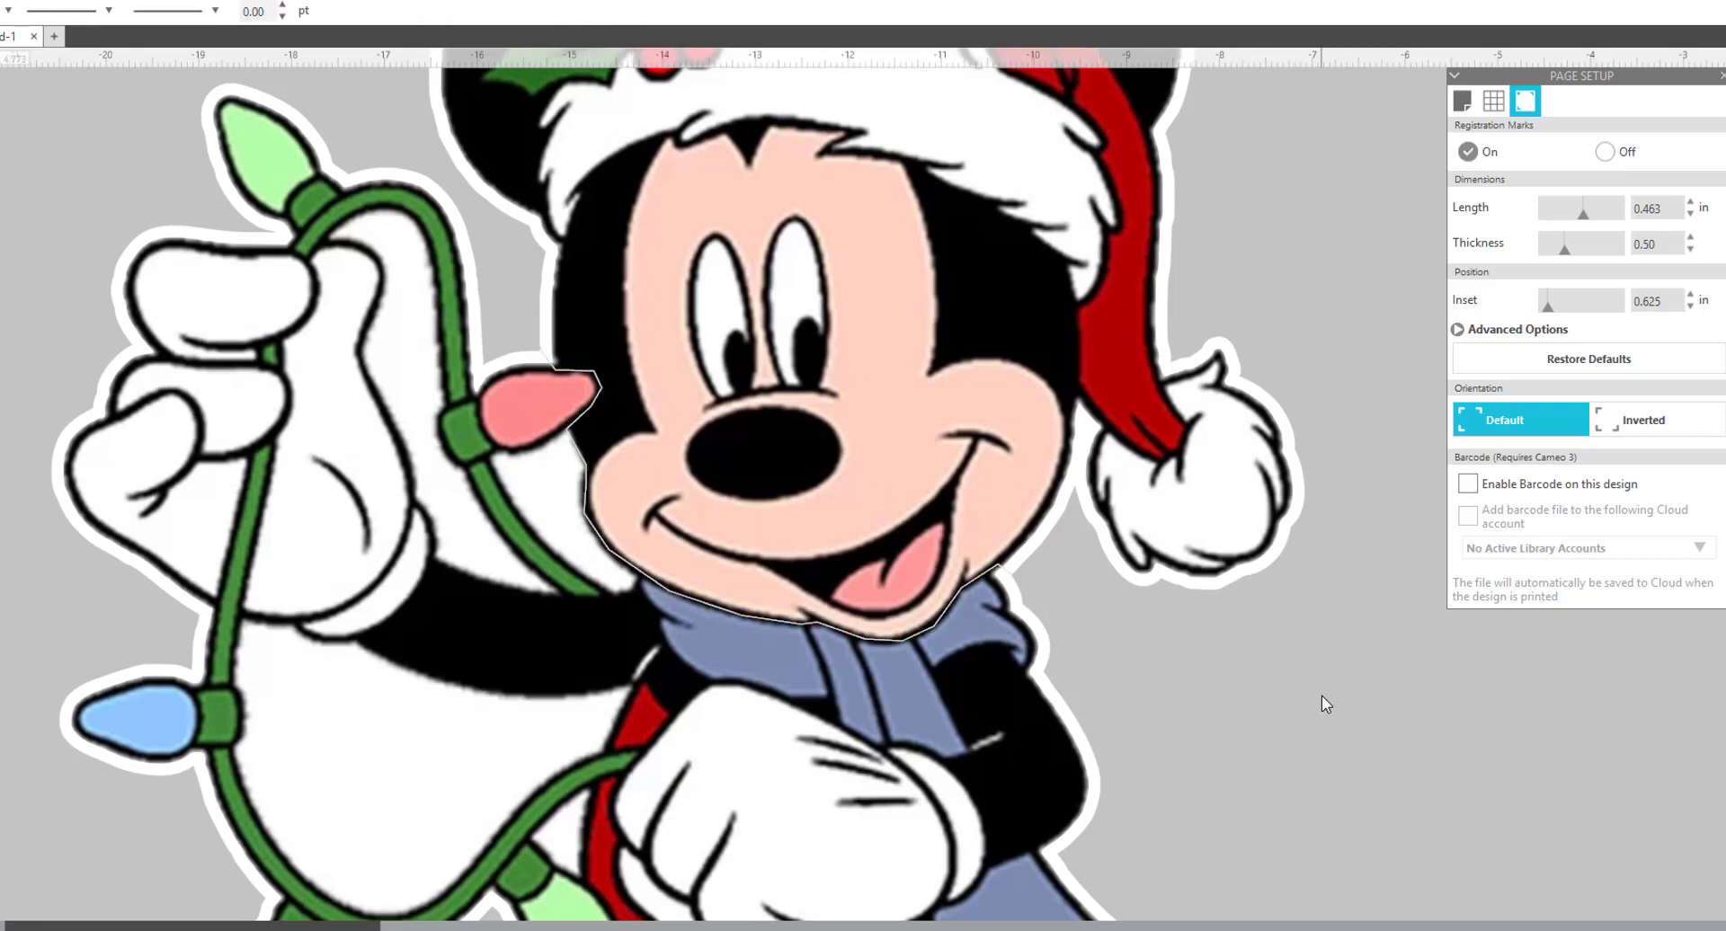
# - Group the head artwork with its white outline and move the group up and away from the body
pyautogui.click(1293, 550)
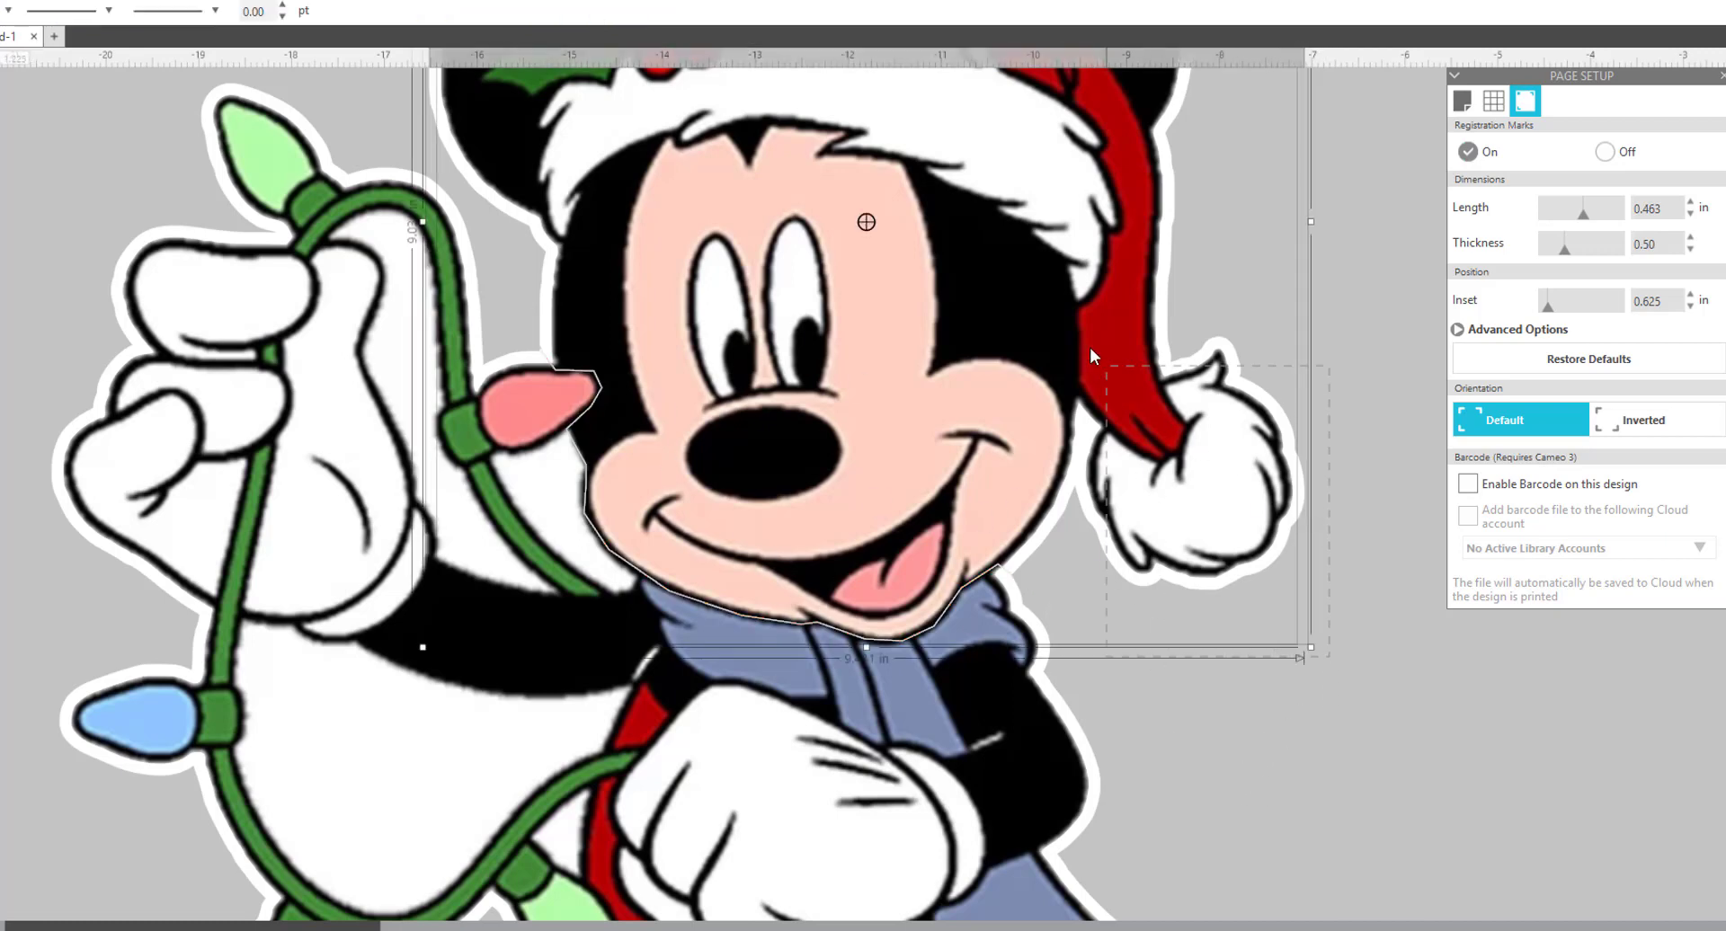
pyautogui.rightClick(1066, 297)
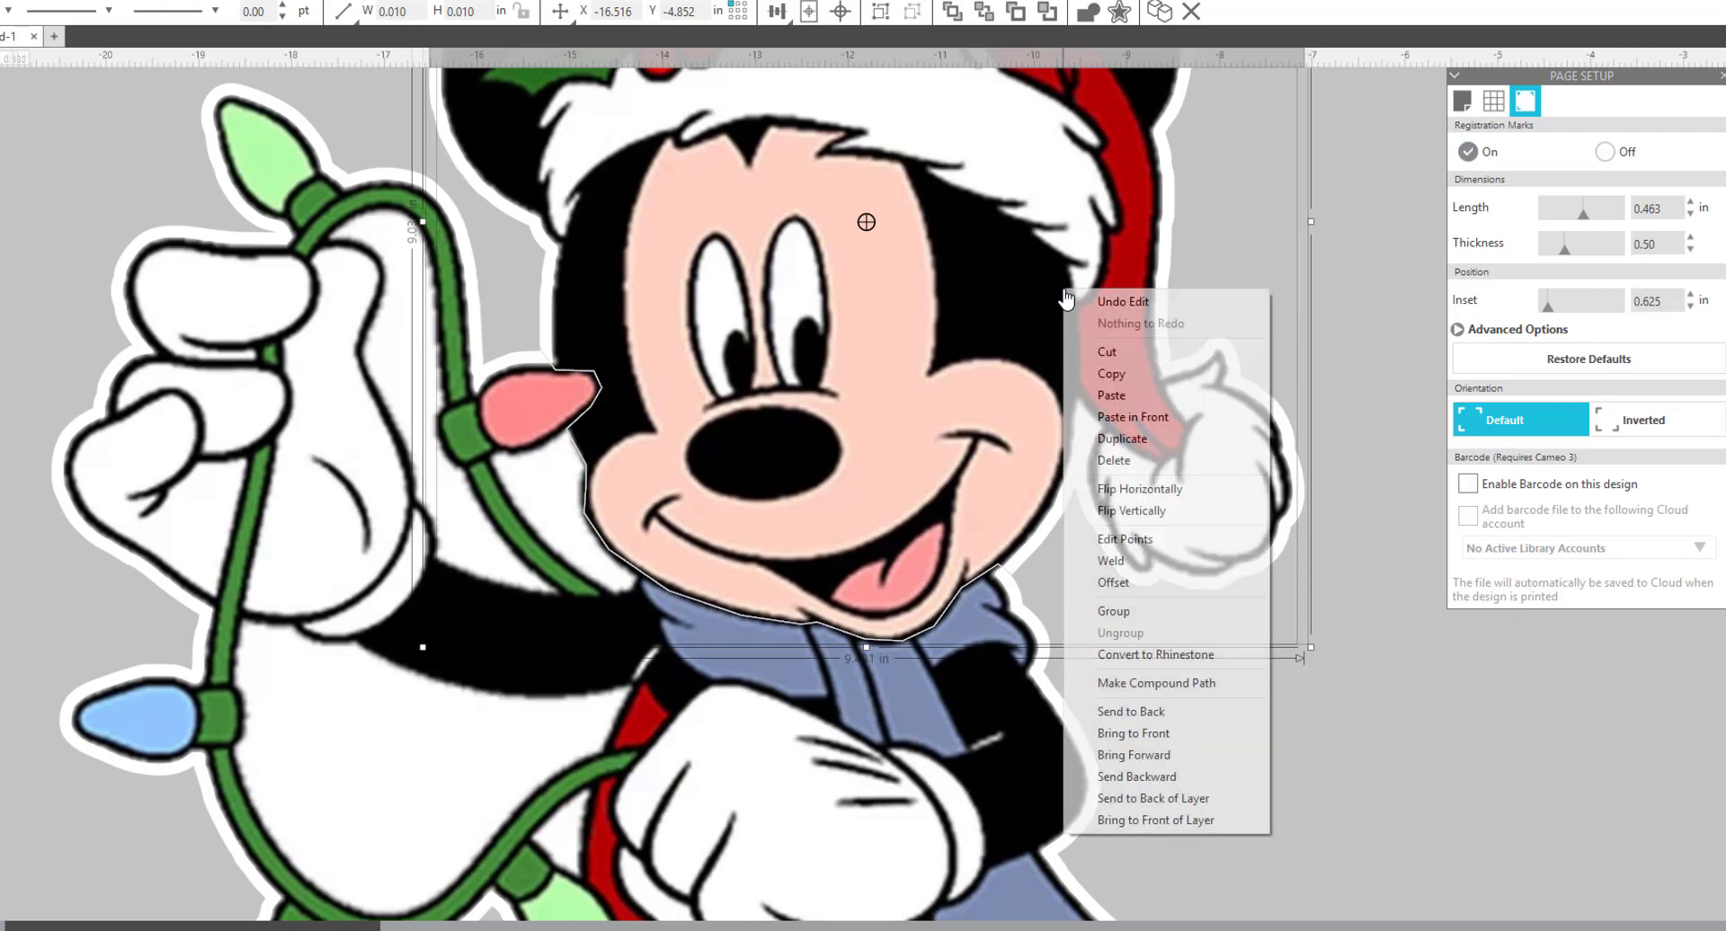
pyautogui.click(1145, 613)
pyautogui.moveTo(914, 366); pyautogui.dragTo(1016, 224)
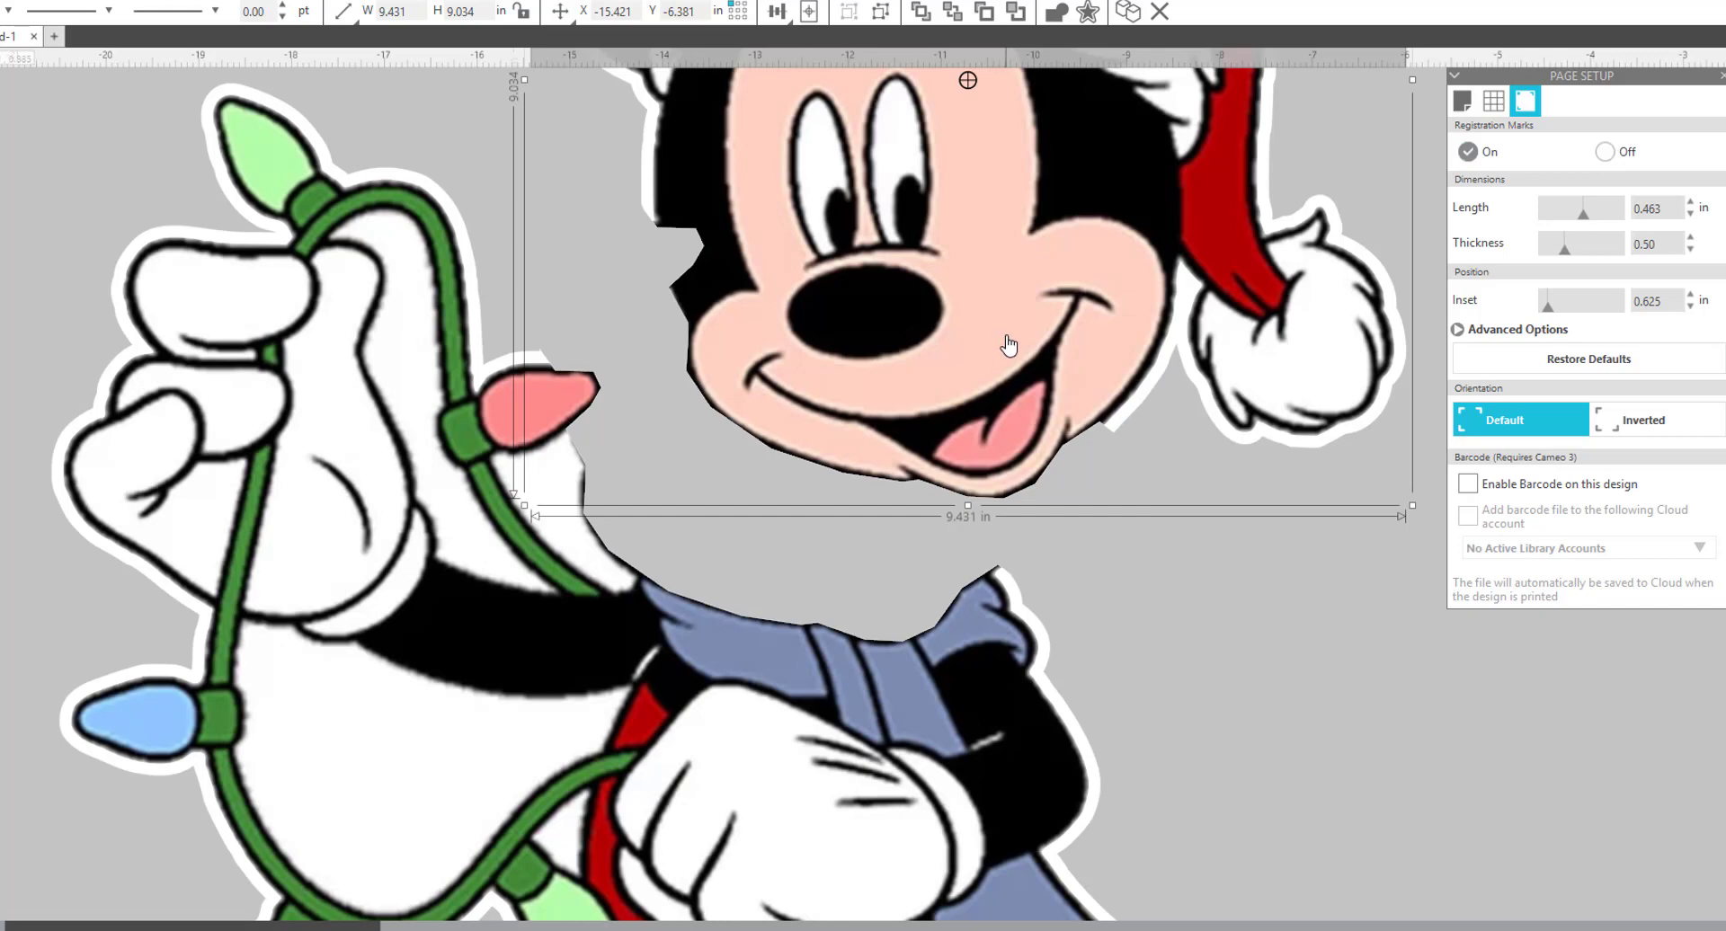
# - Place the grouped head on the upper part of the 11 x 17 in page
pyautogui.scroll(5, 1236, 634)
pyautogui.scroll(11, 1236, 634)
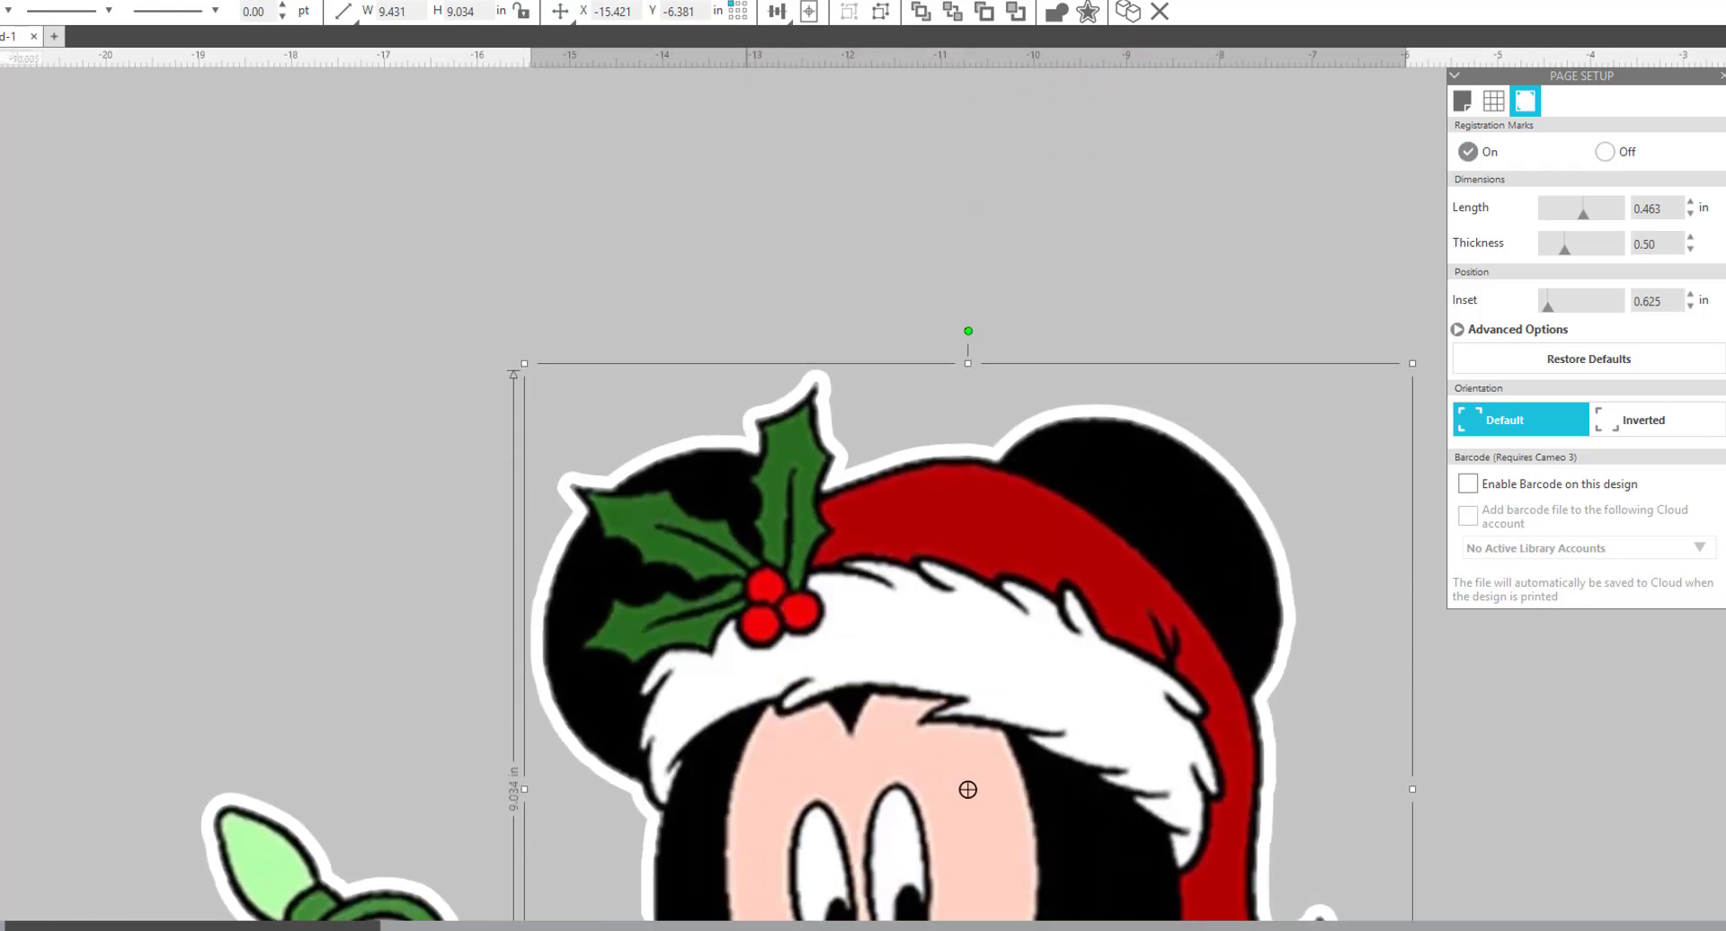
pyautogui.hotkey('ctrl', '-')
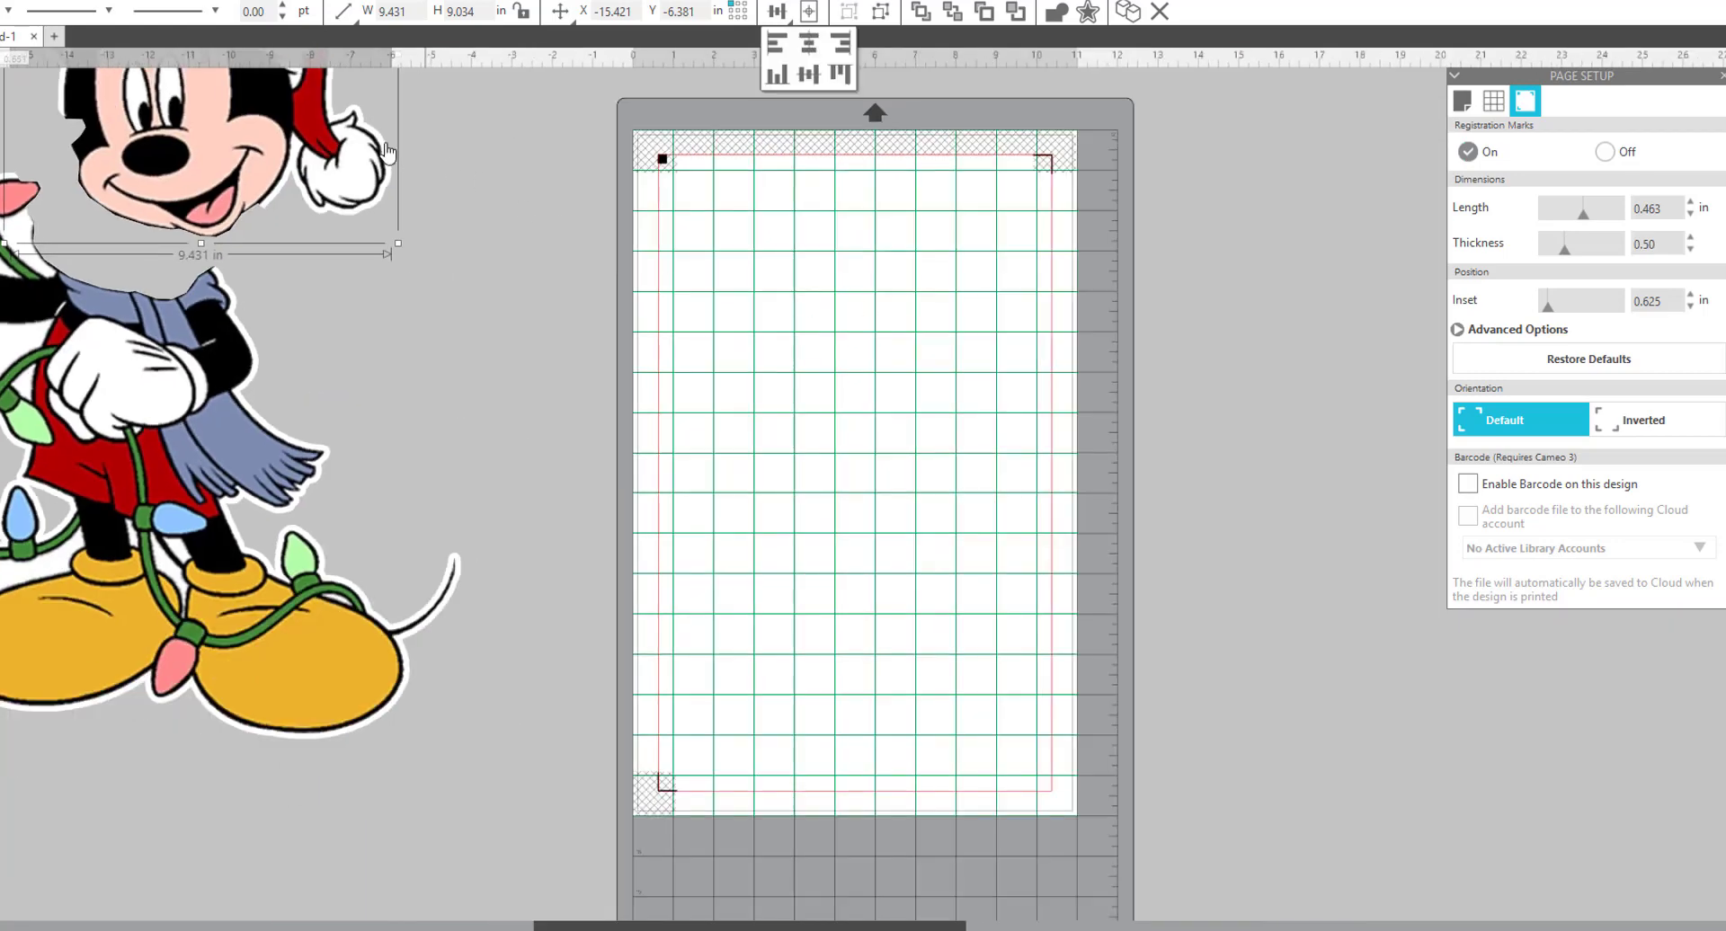
pyautogui.moveTo(272, 186); pyautogui.dragTo(869, 425)
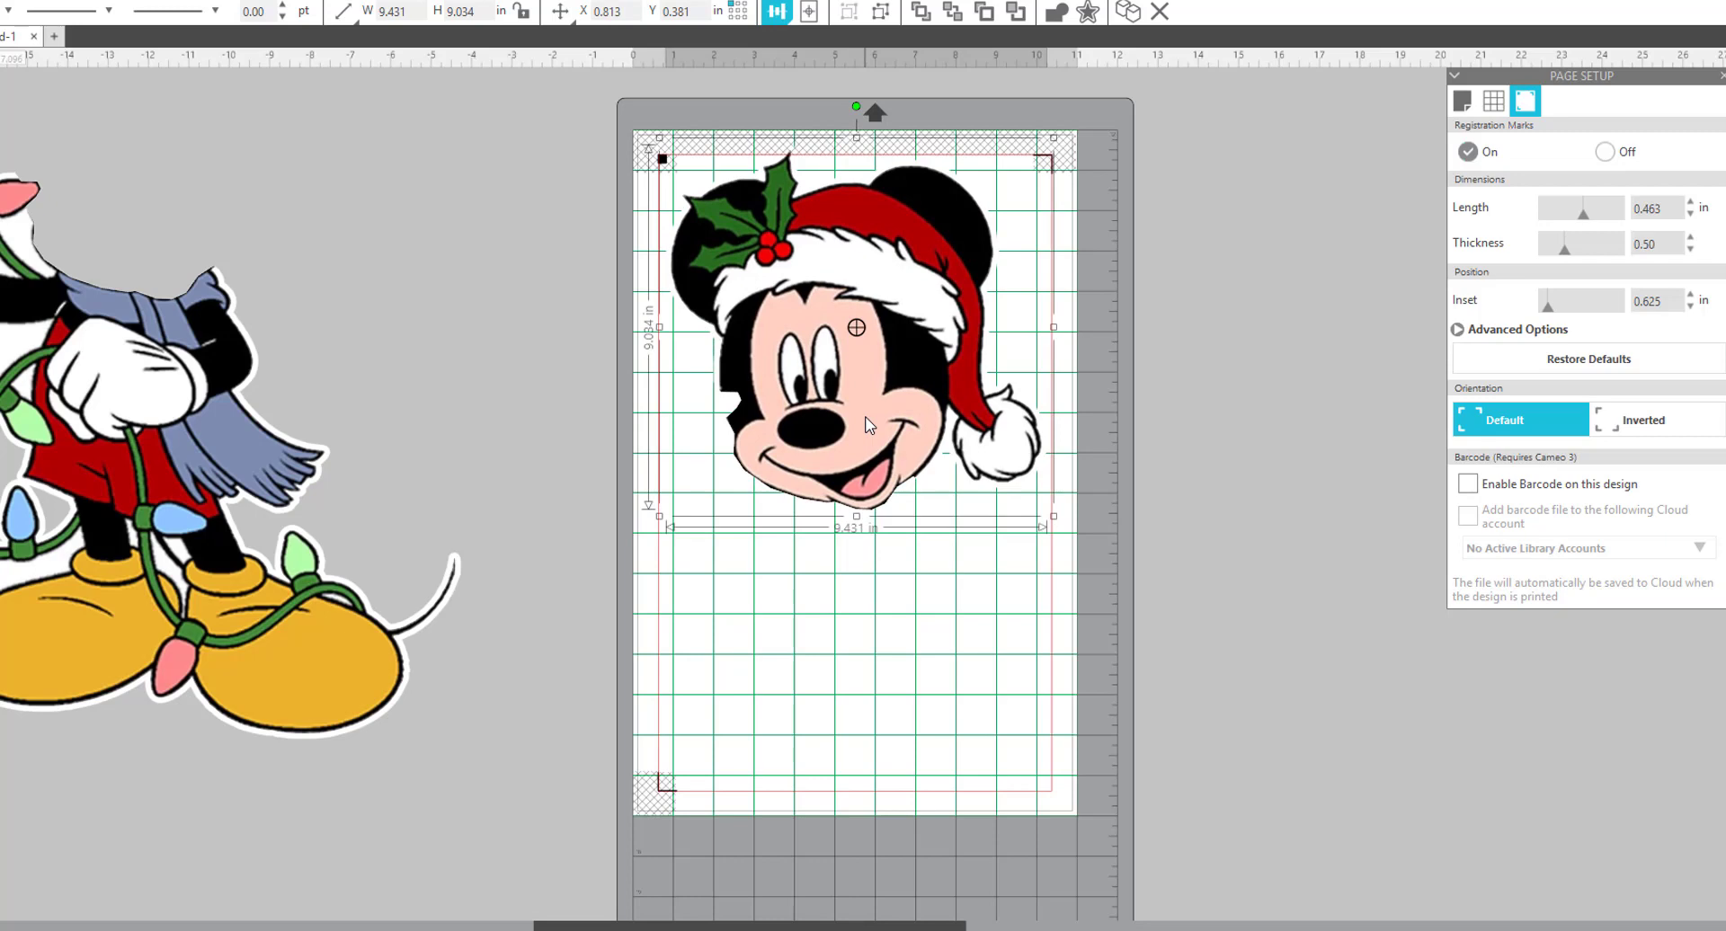
# - Group the remaining body artwork with its white outline, keeping it in place beside the mat
pyautogui.moveTo(206, 546); pyautogui.dragTo(390, 573)
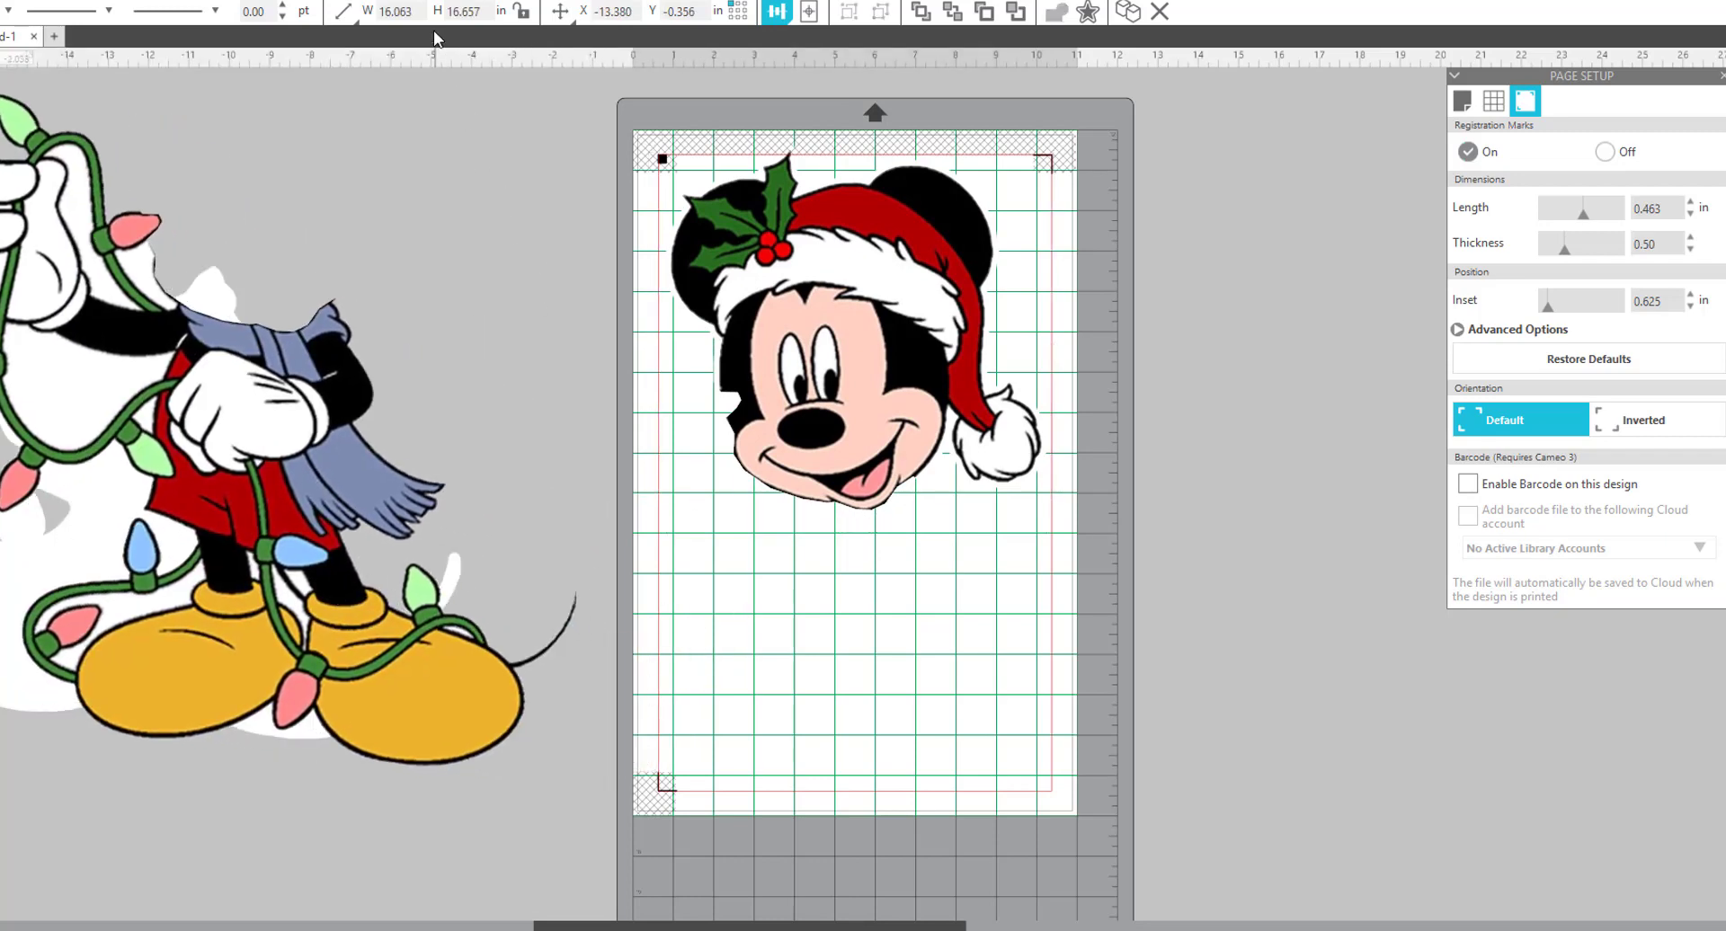
pyautogui.moveTo(463, 706); pyautogui.dragTo(346, 670)
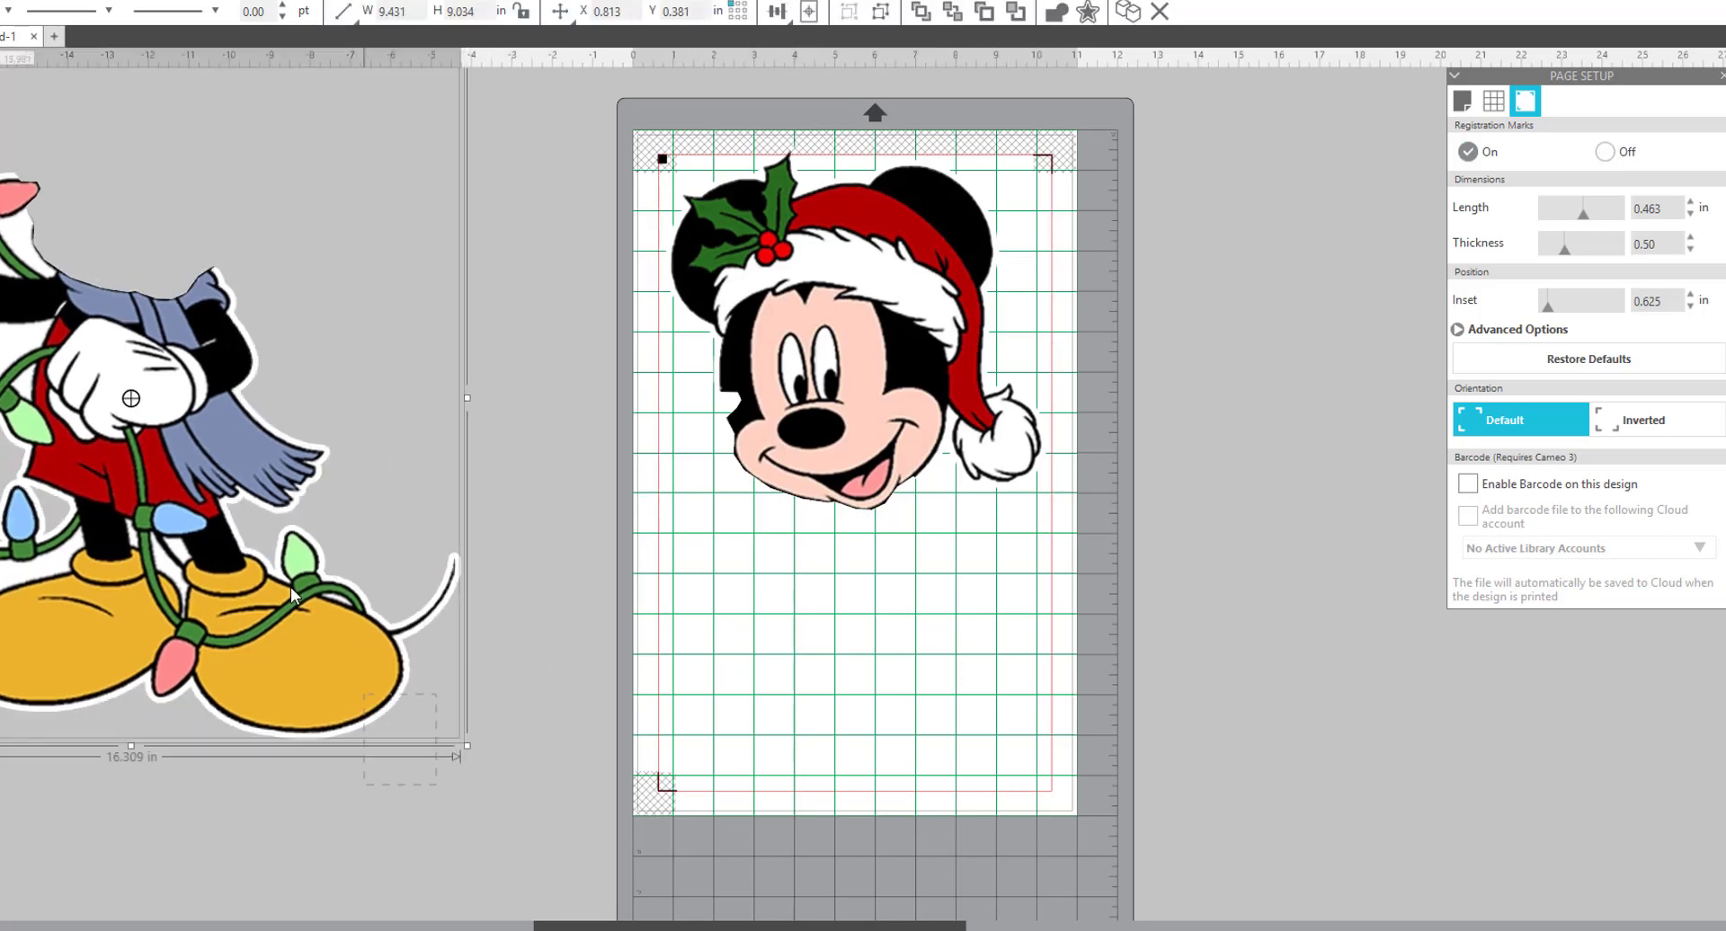
pyautogui.rightClick(192, 415)
pyautogui.click(328, 692)
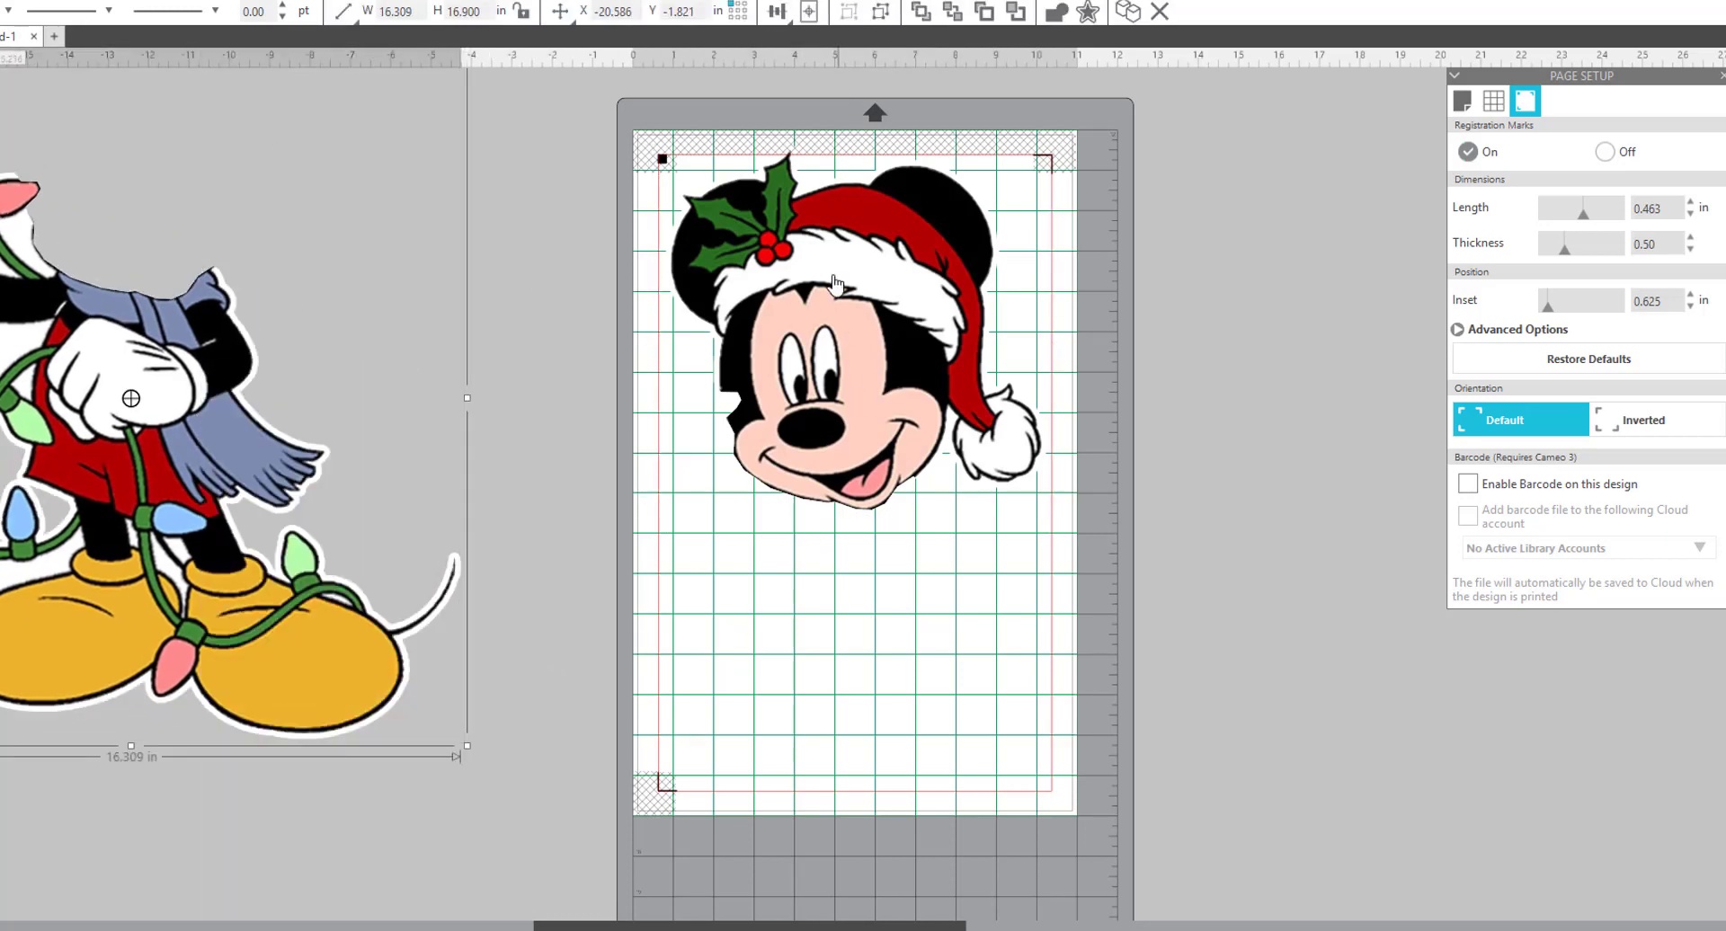
# - Set the head on the page to Cut Edge in the send settings and return to the design view
pyautogui.click(701, 215)
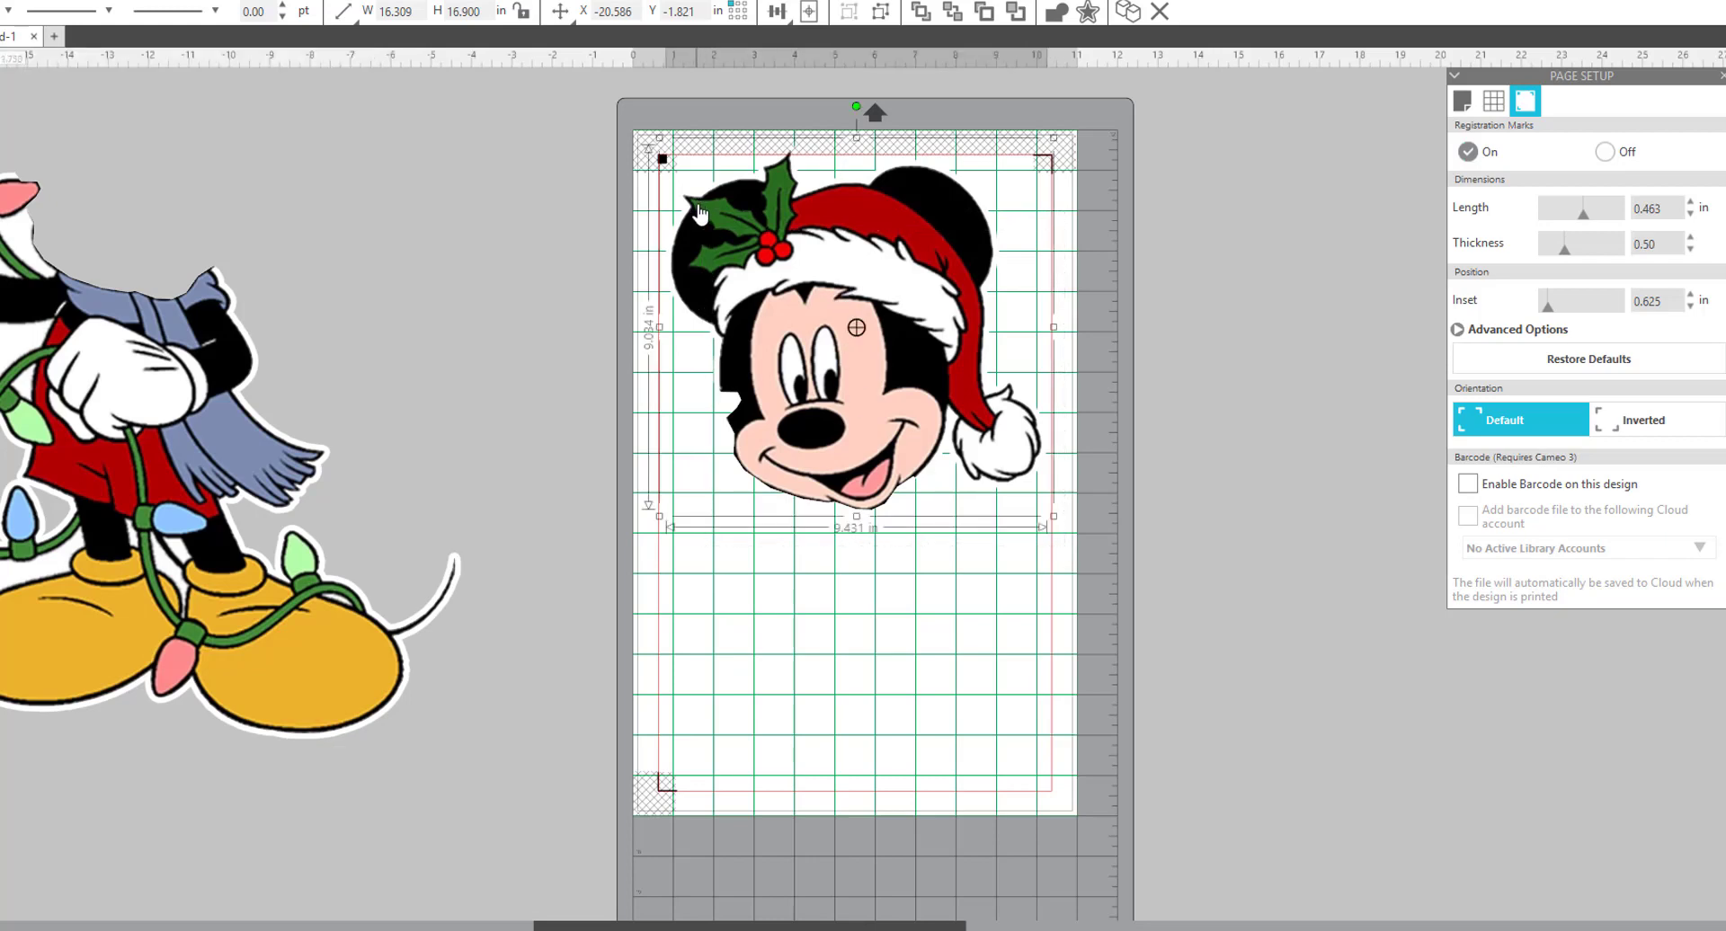
pyautogui.rightClick(834, 308)
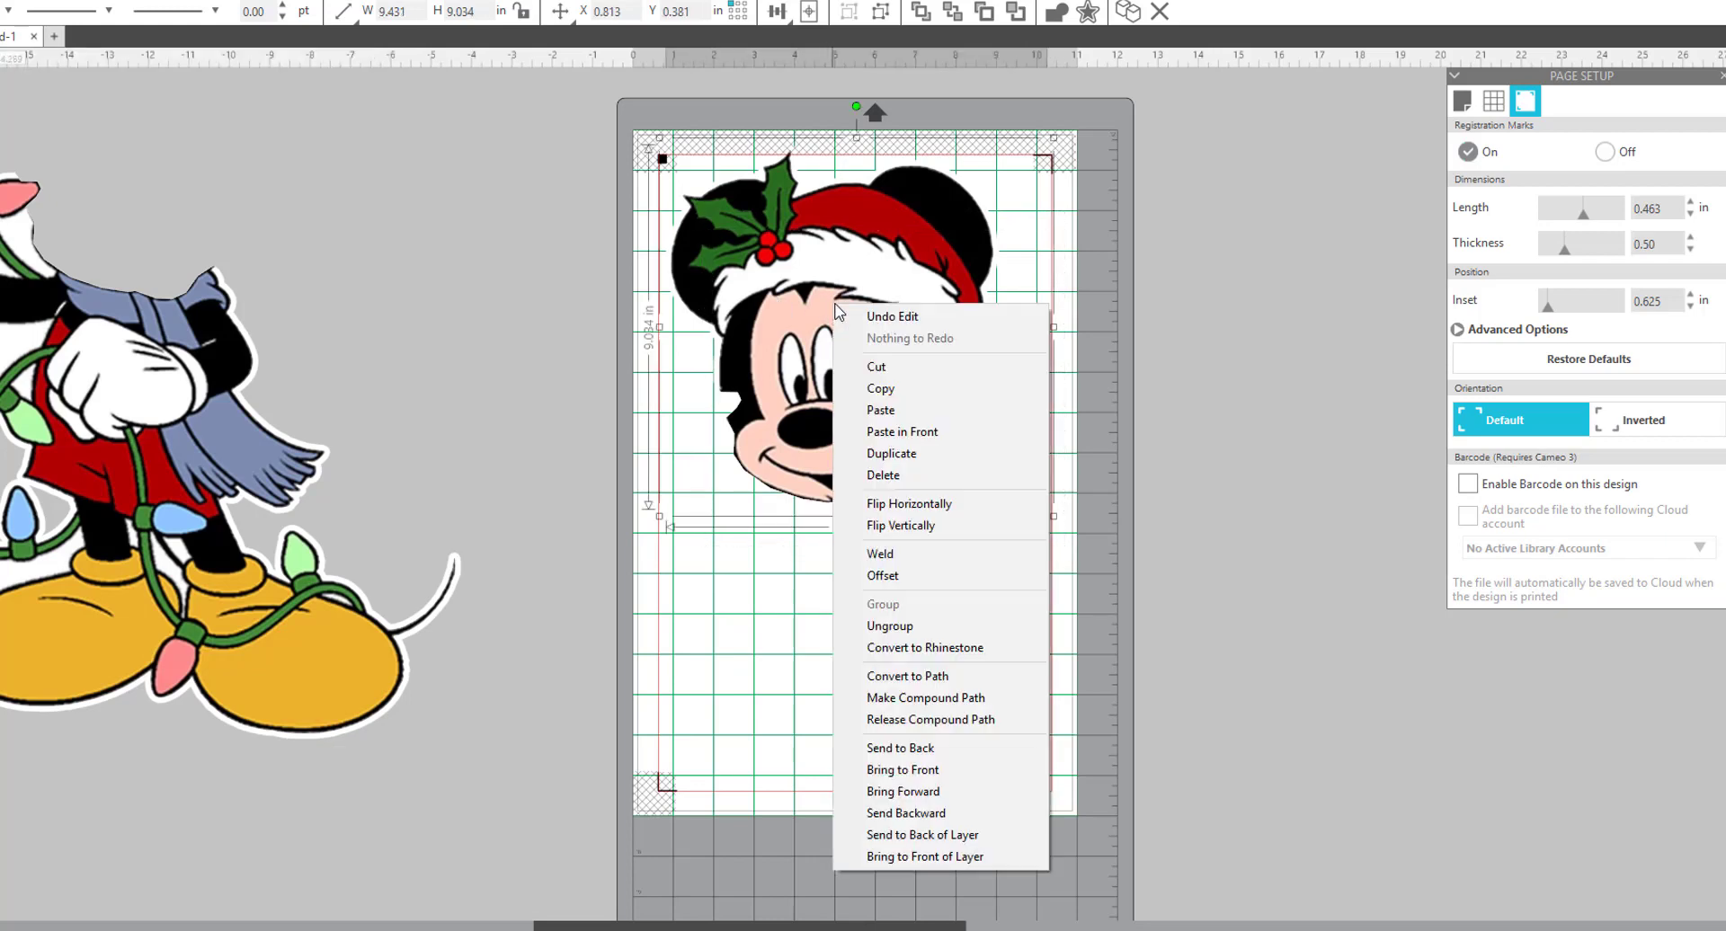
pyautogui.click(1226, 345)
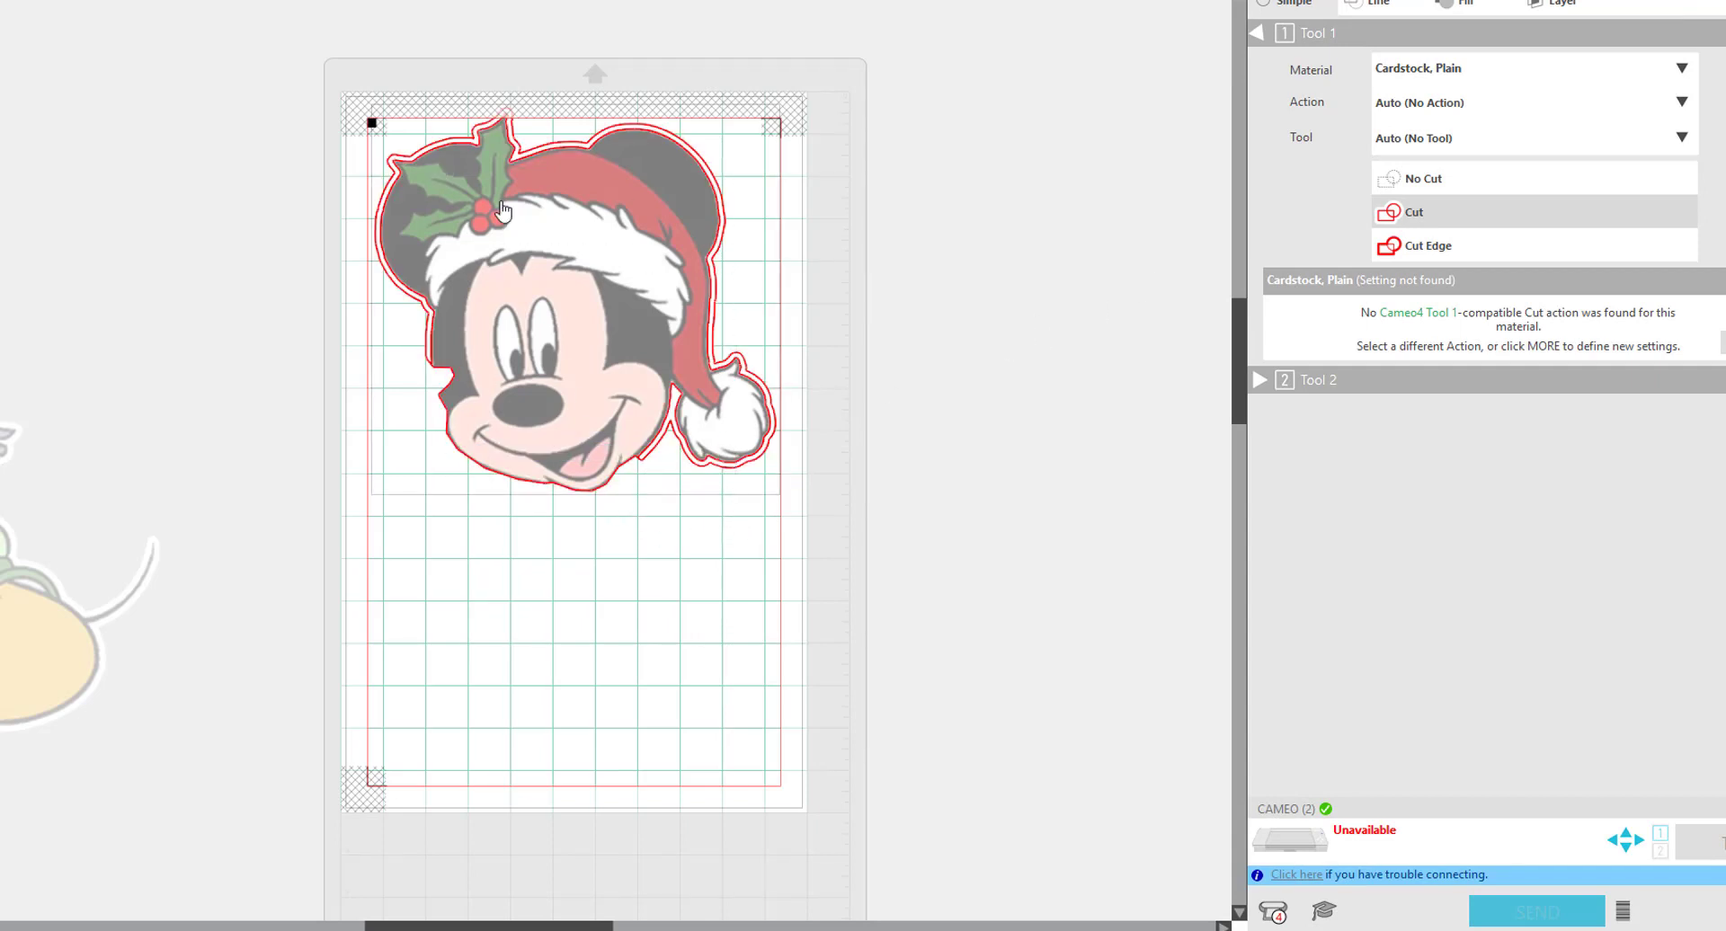
pyautogui.click(1511, 252)
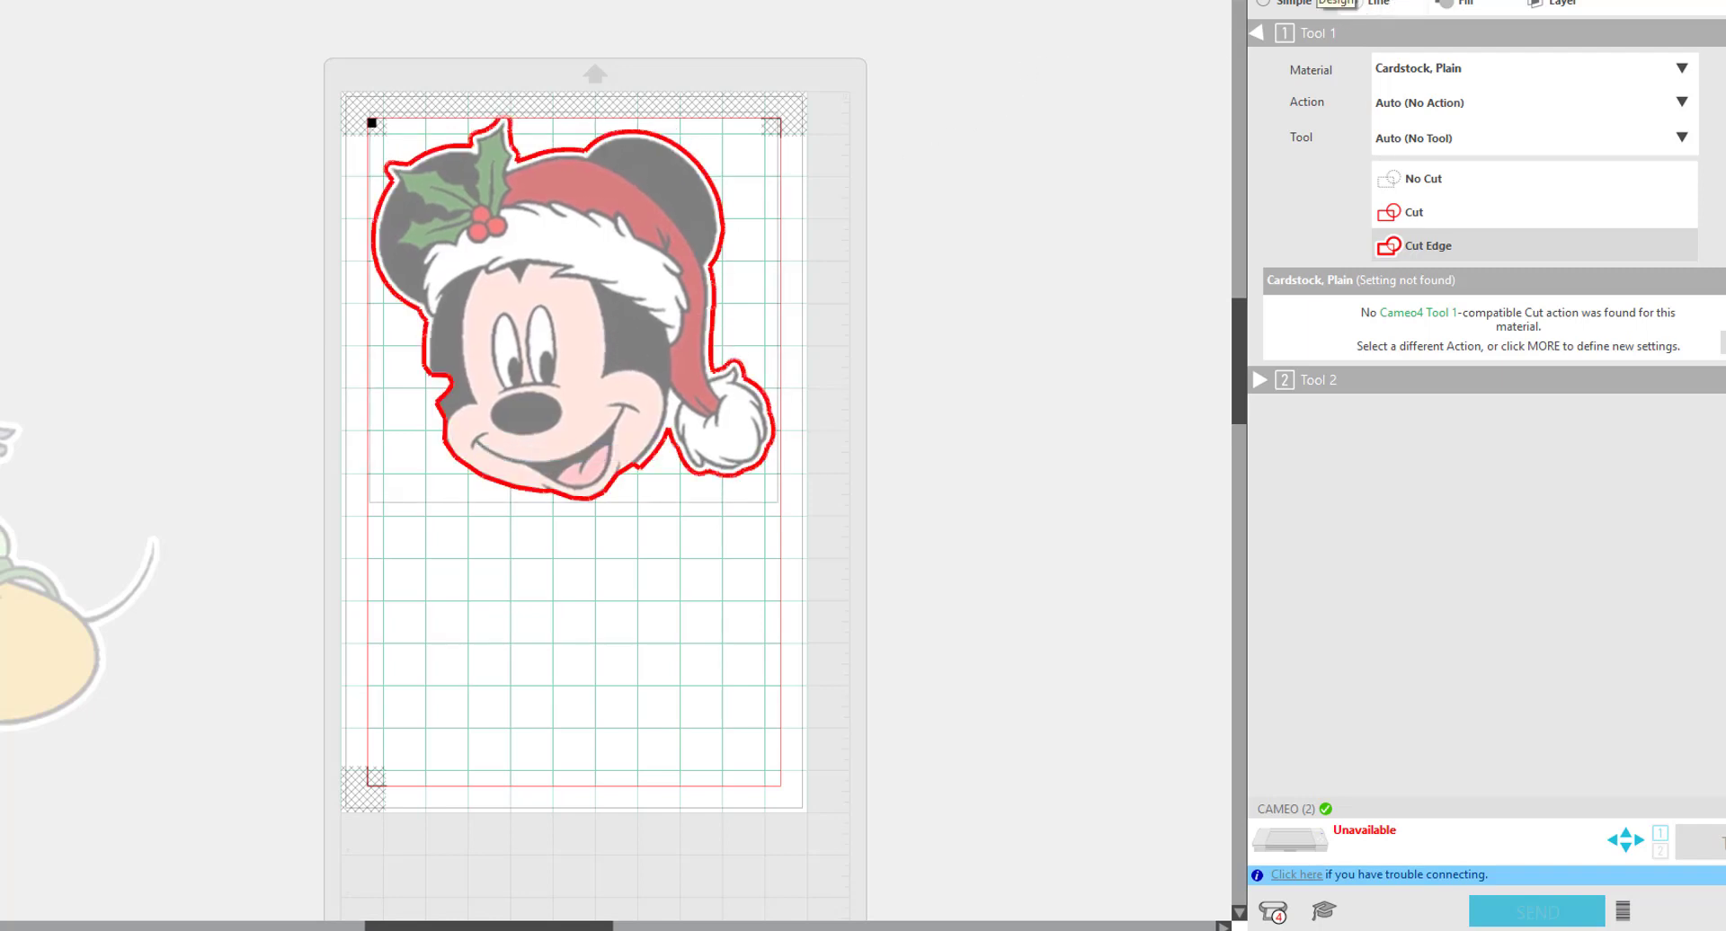
pyautogui.click(1337, 3)
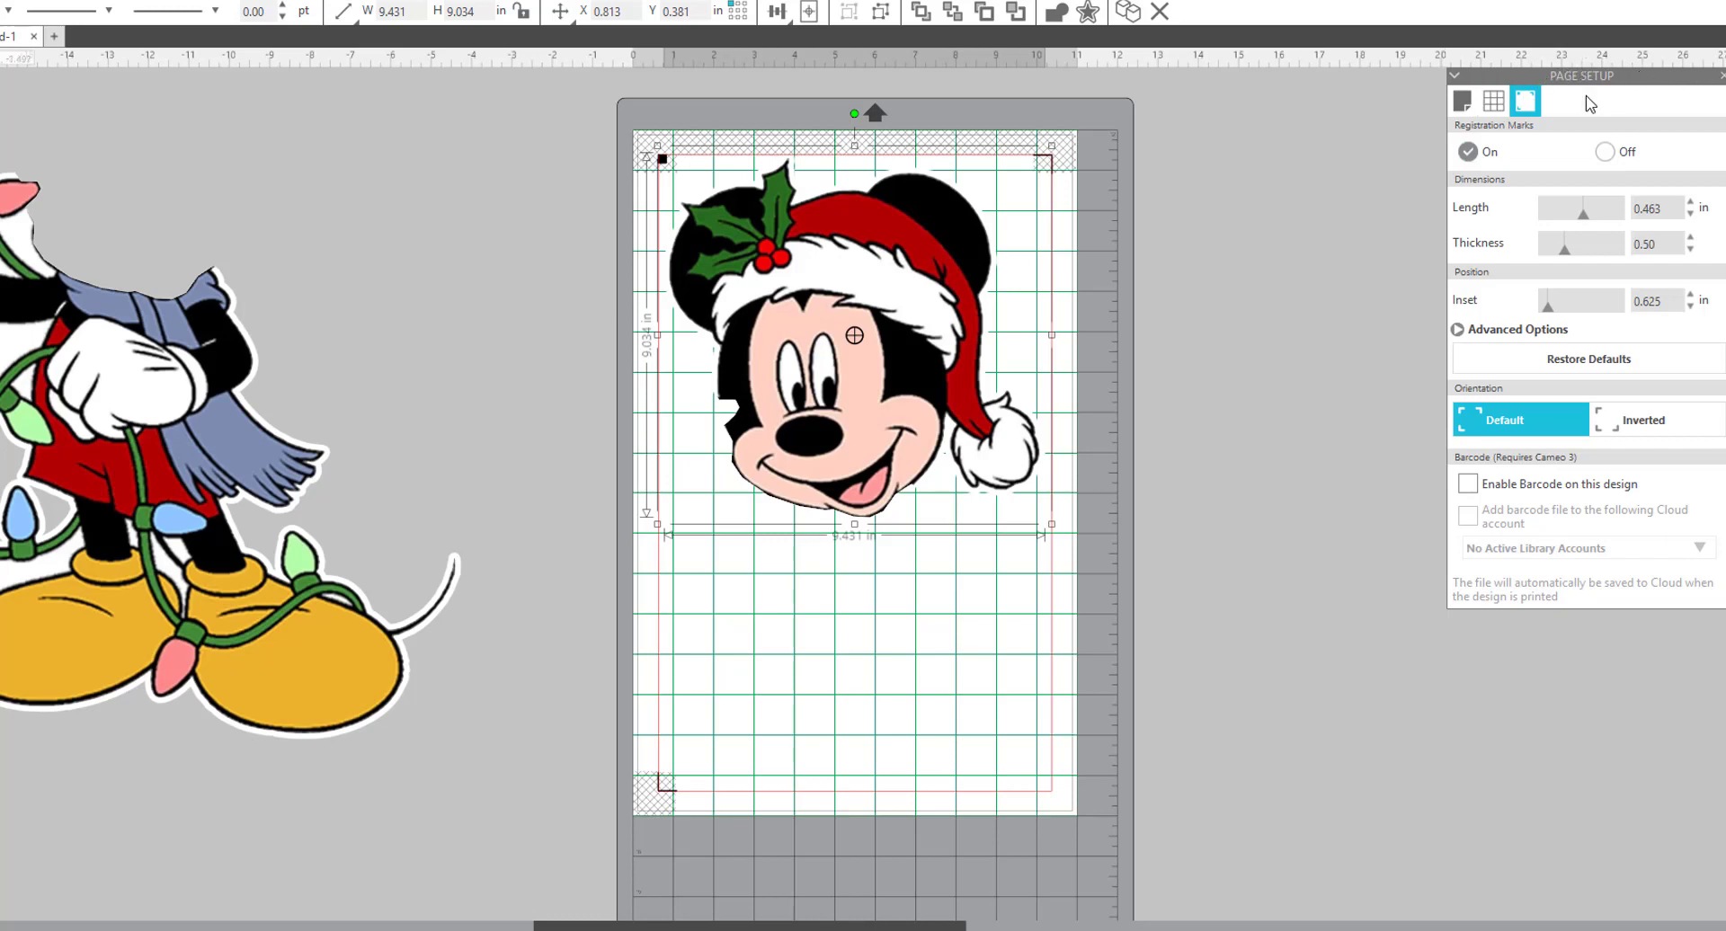
# - Show the page size settings and nudge the head against the print and cut borders
pyautogui.click(1463, 104)
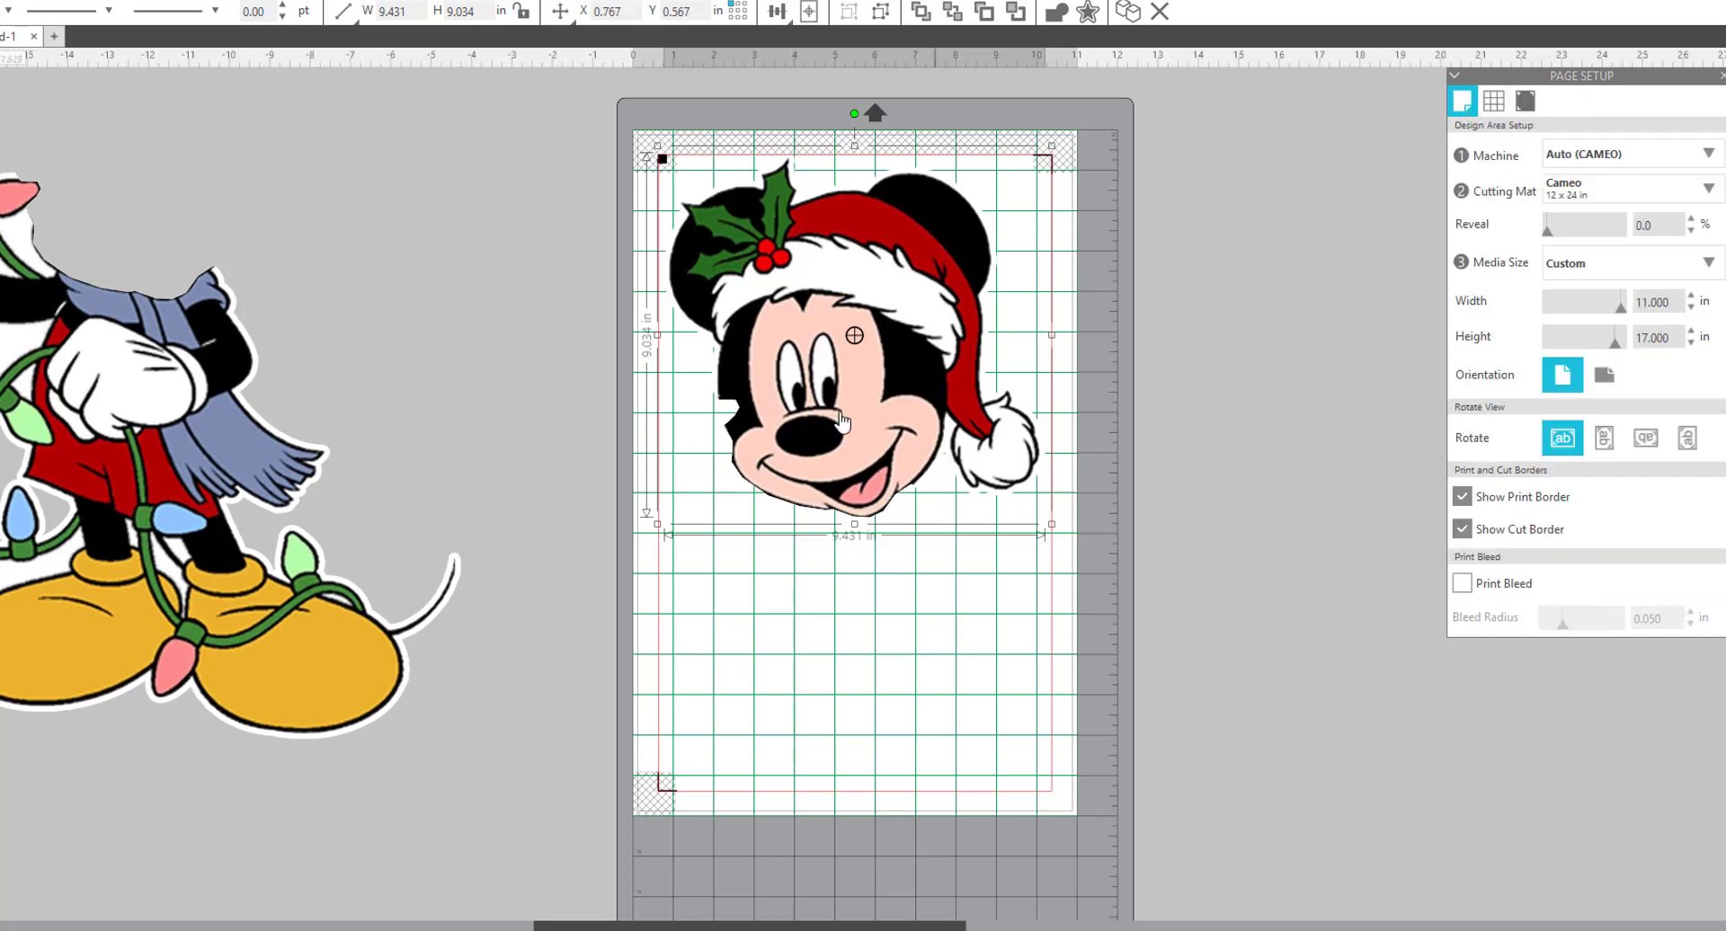
pyautogui.moveTo(703, 240)
pyautogui.mouseDown()
pyautogui.moveTo(723, 270)
pyautogui.moveTo(694, 249)
pyautogui.mouseUp()
pyautogui.moveTo(795, 323); pyautogui.dragTo(824, 325)
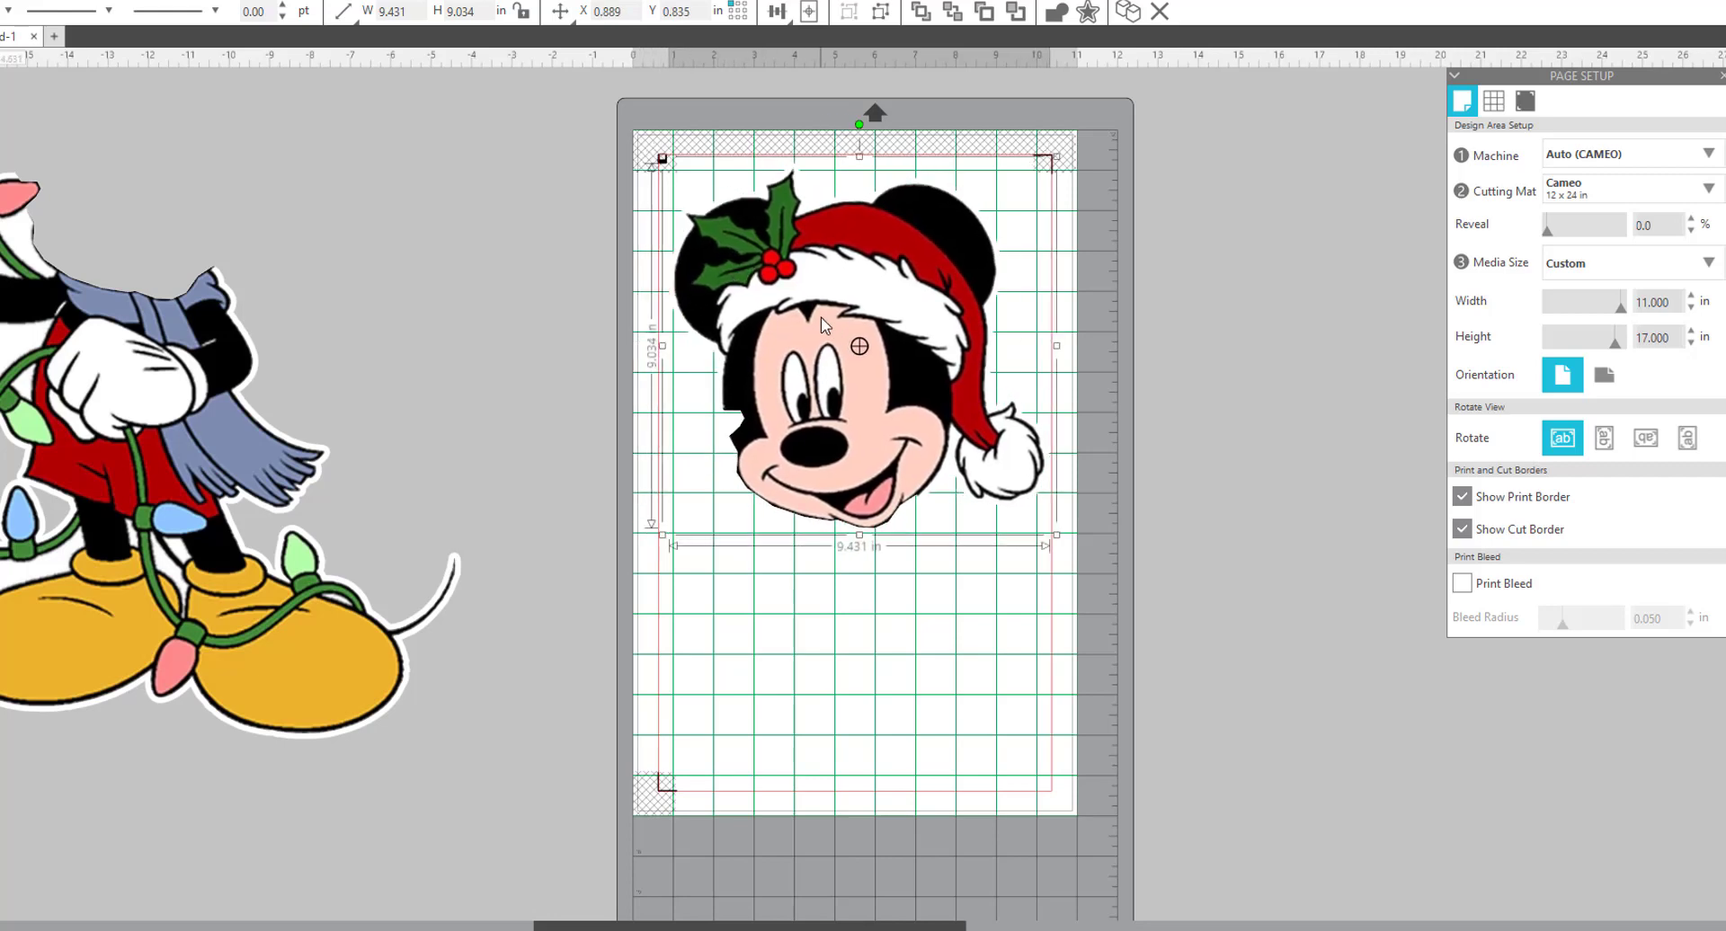
# - Hide the print and cut borders and shift the head slightly toward the page's right edge
pyautogui.click(1462, 496)
pyautogui.click(1461, 528)
pyautogui.moveTo(868, 413)
pyautogui.mouseDown()
pyautogui.moveTo(1091, 440)
pyautogui.moveTo(900, 426)
pyautogui.moveTo(881, 407)
pyautogui.mouseUp()
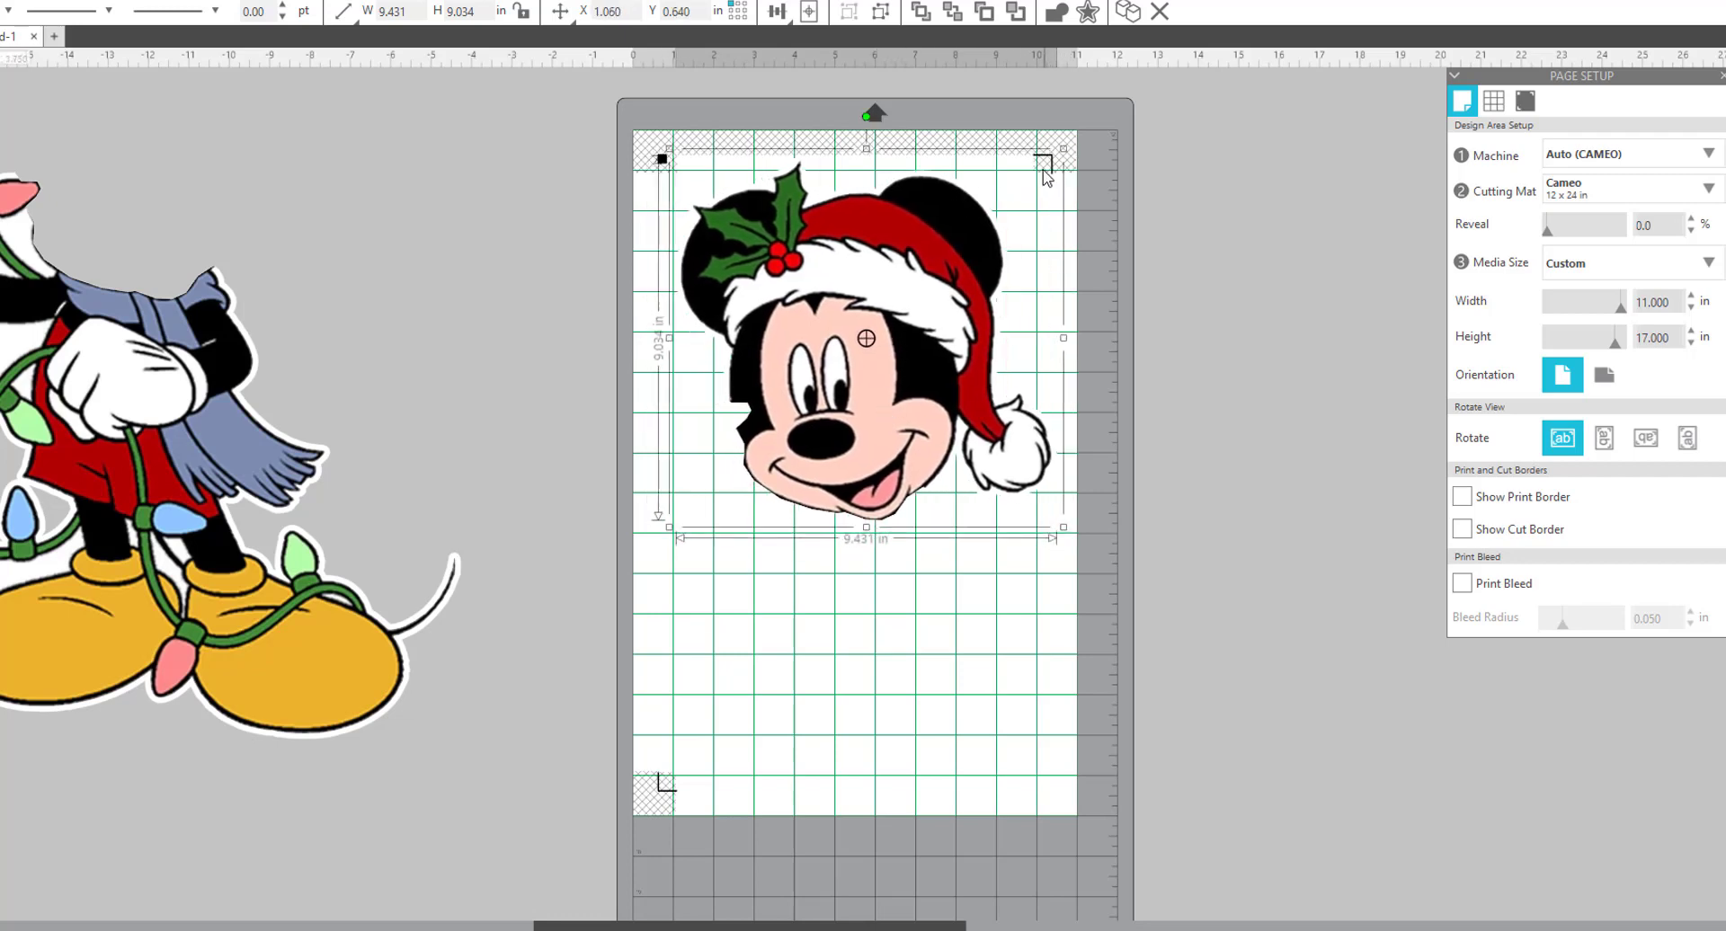
pyautogui.moveTo(1029, 472); pyautogui.dragTo(1028, 464)
# - Show the print and cut borders again and move the head back inside the red cut border
pyautogui.click(1461, 496)
pyautogui.click(1461, 528)
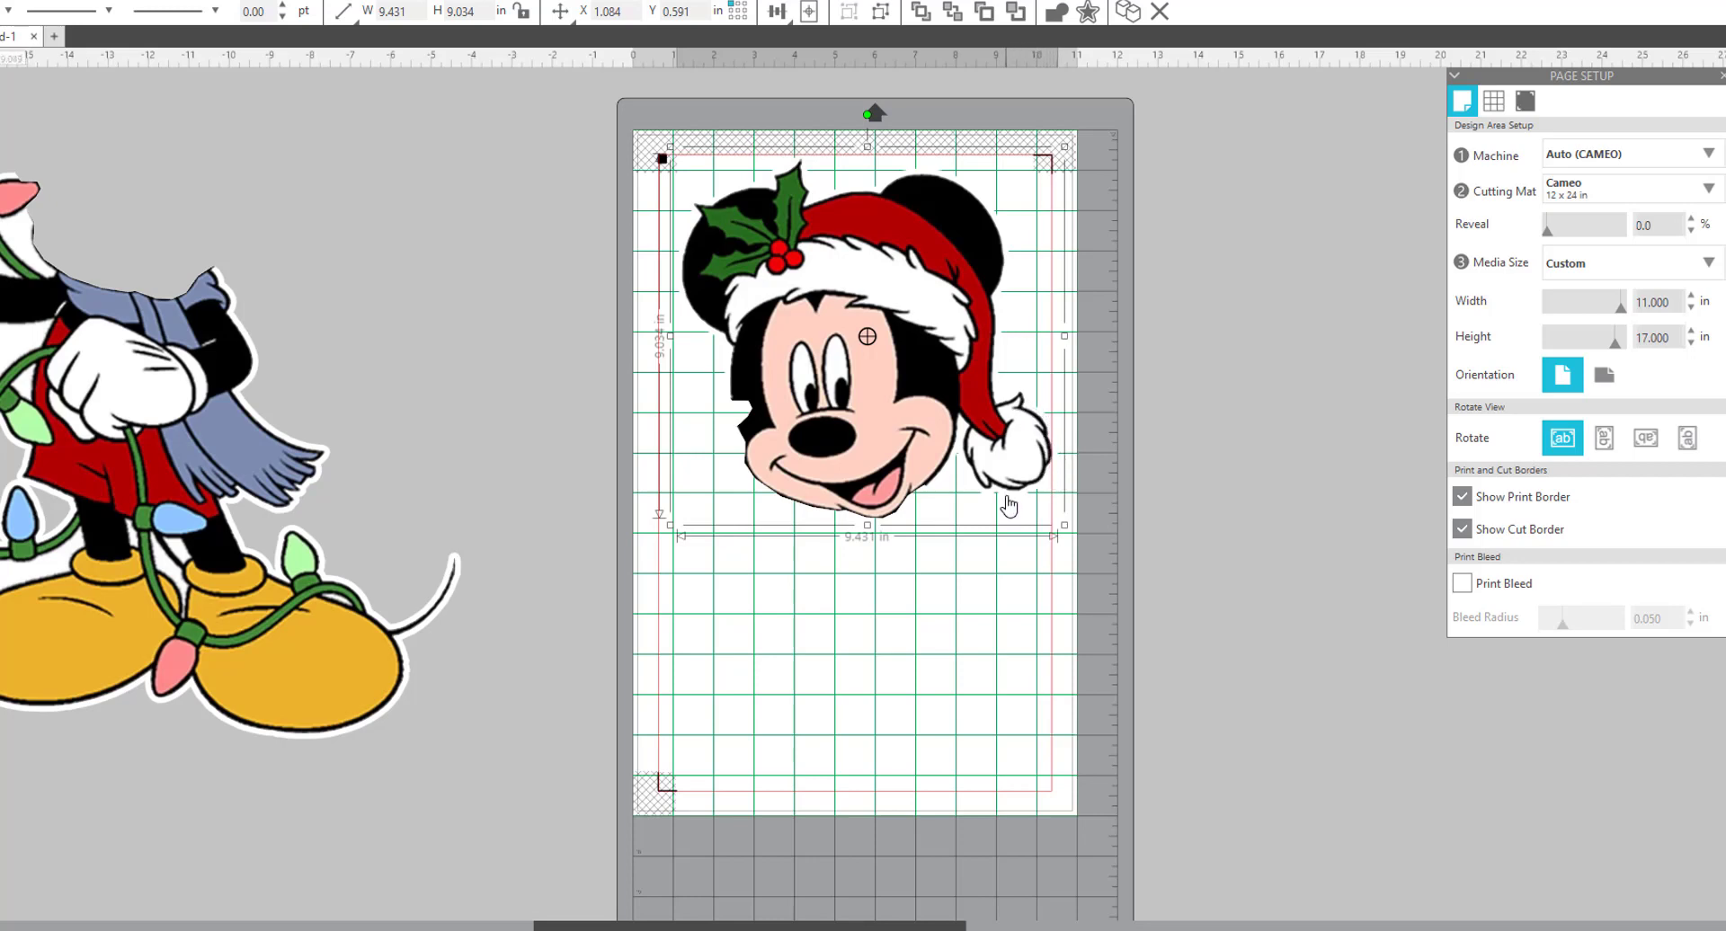
pyautogui.moveTo(1029, 476)
pyautogui.mouseDown()
pyautogui.moveTo(1051, 481)
pyautogui.moveTo(1014, 476)
pyautogui.mouseUp()
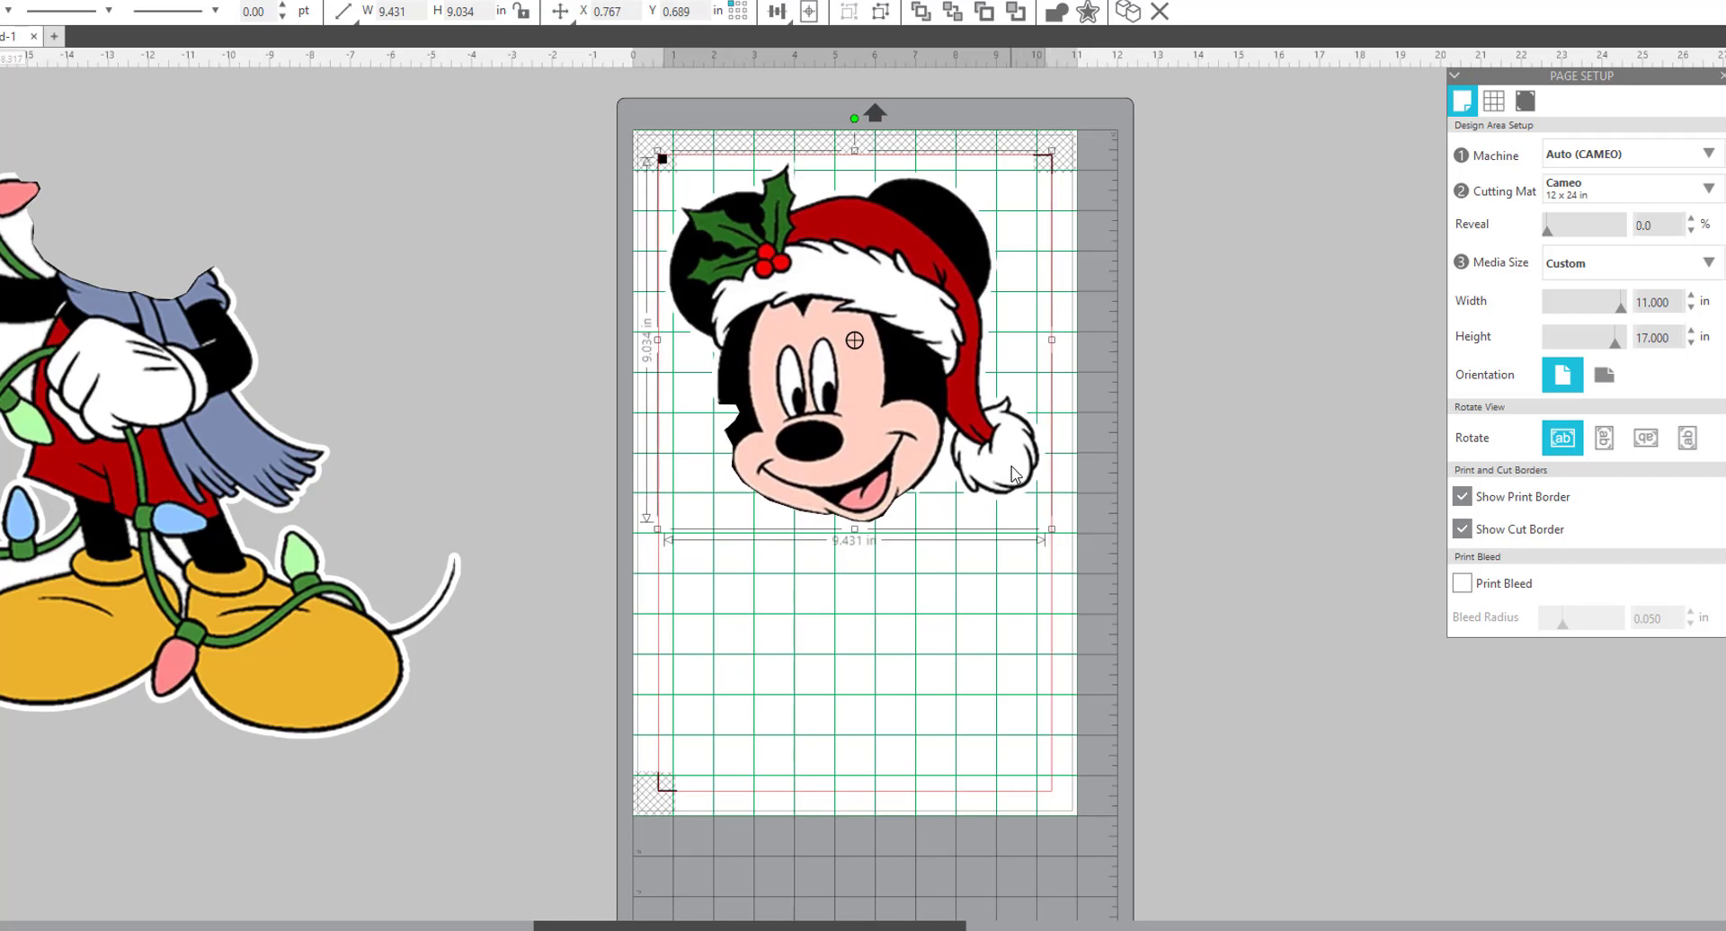
# - Move the head off the mat to the right and place the body group over the page
pyautogui.click(1313, 444)
pyautogui.moveTo(890, 416); pyautogui.dragTo(1453, 371)
pyautogui.moveTo(270, 658); pyautogui.dragTo(989, 653)
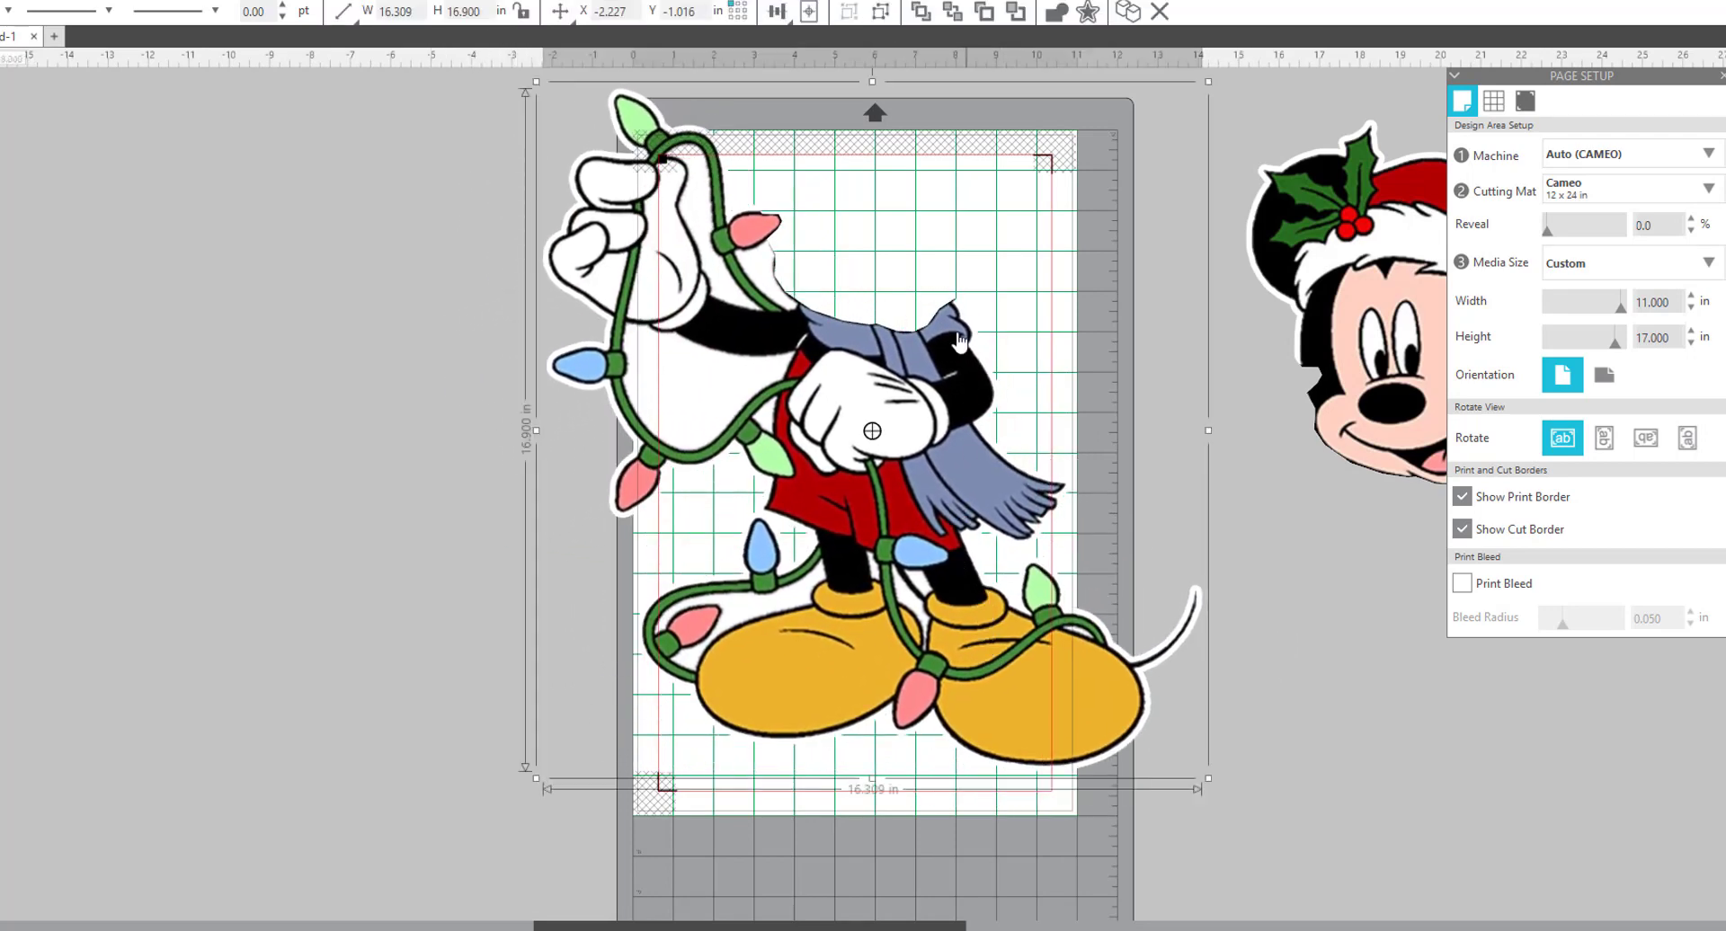
# - Rotate the body about 90 degrees counterclockwise and position it so both shoes fit inside the cut border
pyautogui.moveTo(877, 91); pyautogui.dragTo(419, 505)
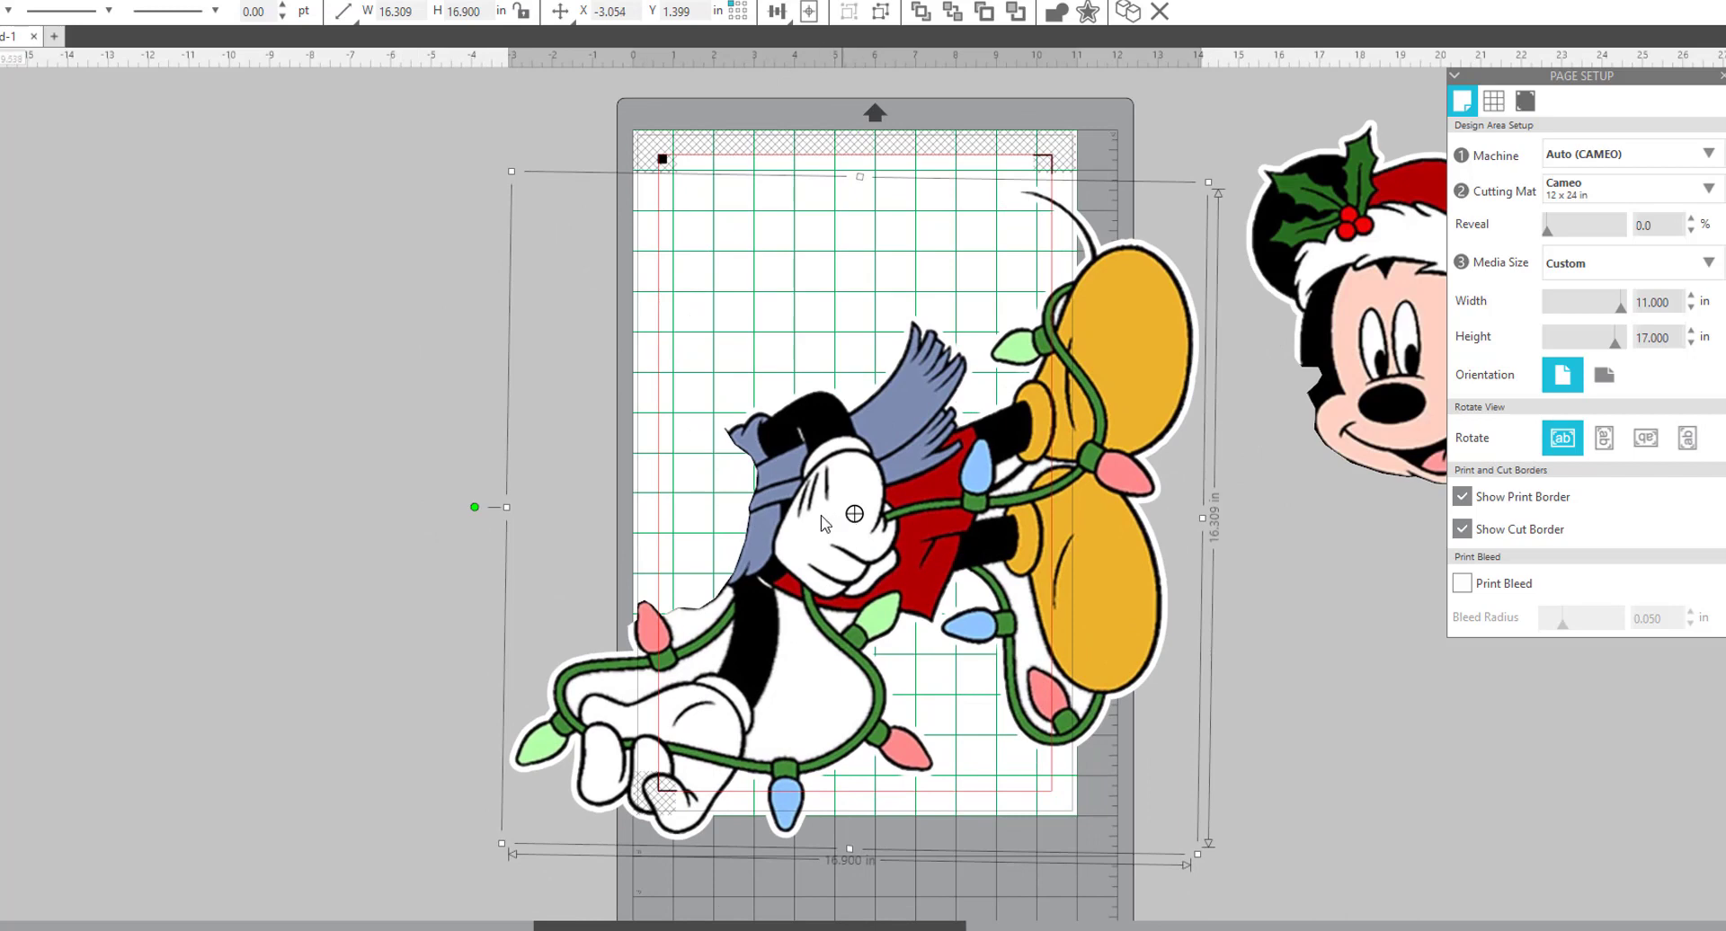
pyautogui.moveTo(845, 466); pyautogui.dragTo(746, 437)
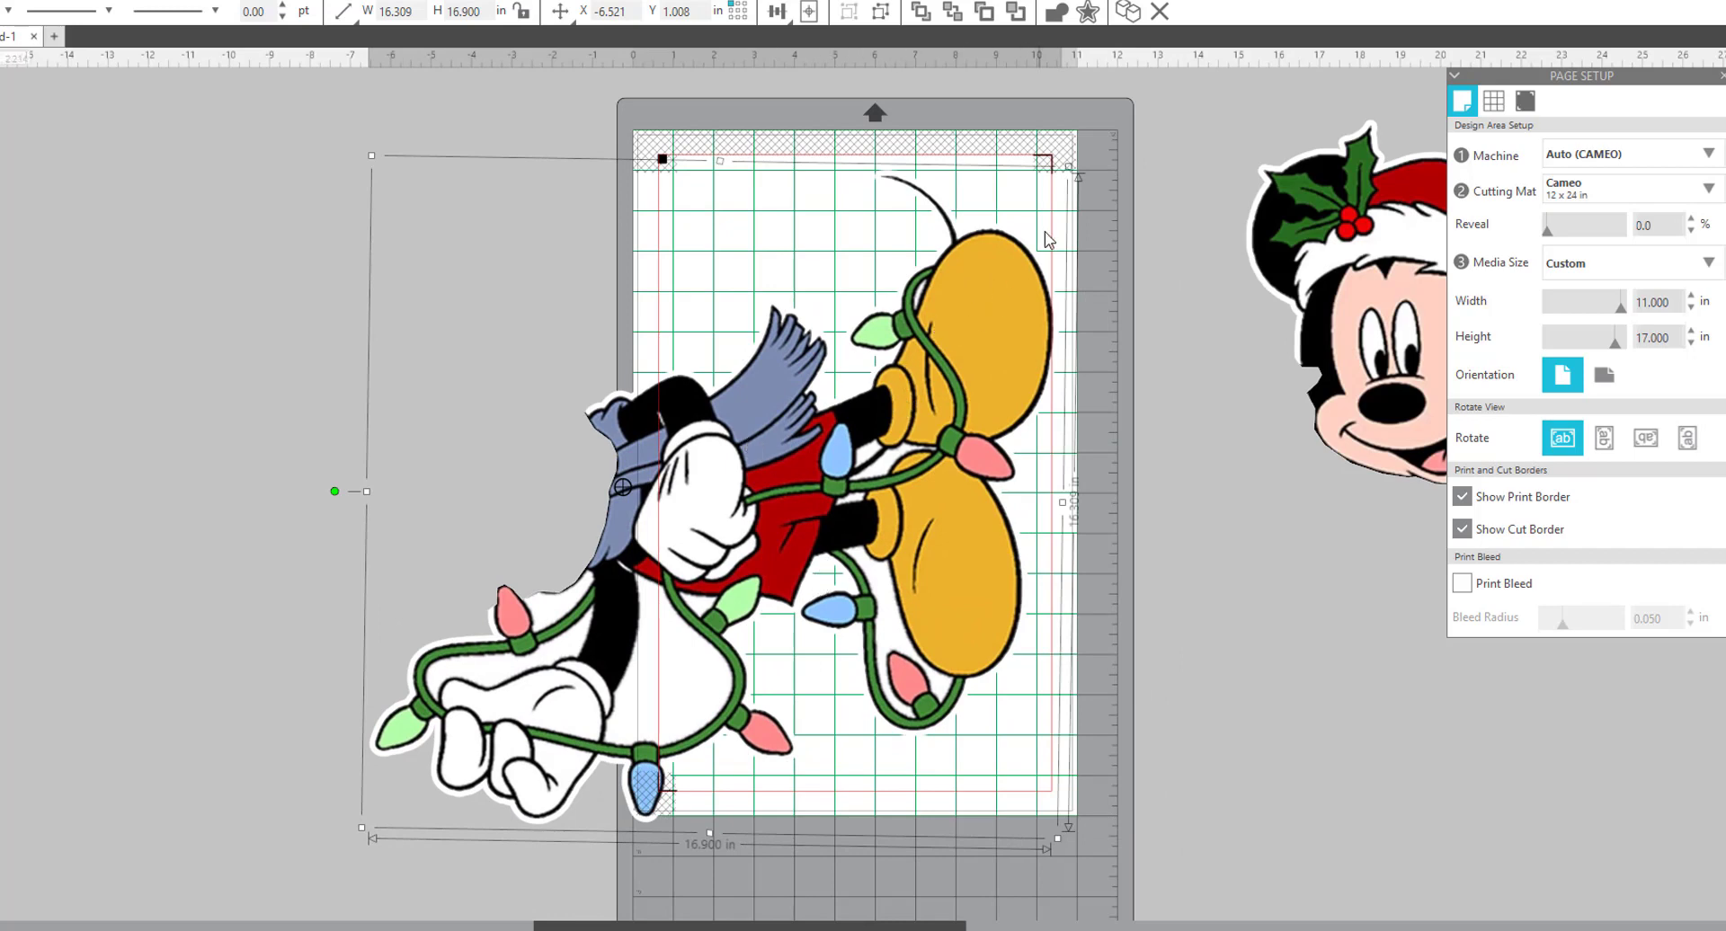
pyautogui.moveTo(998, 314); pyautogui.dragTo(989, 317)
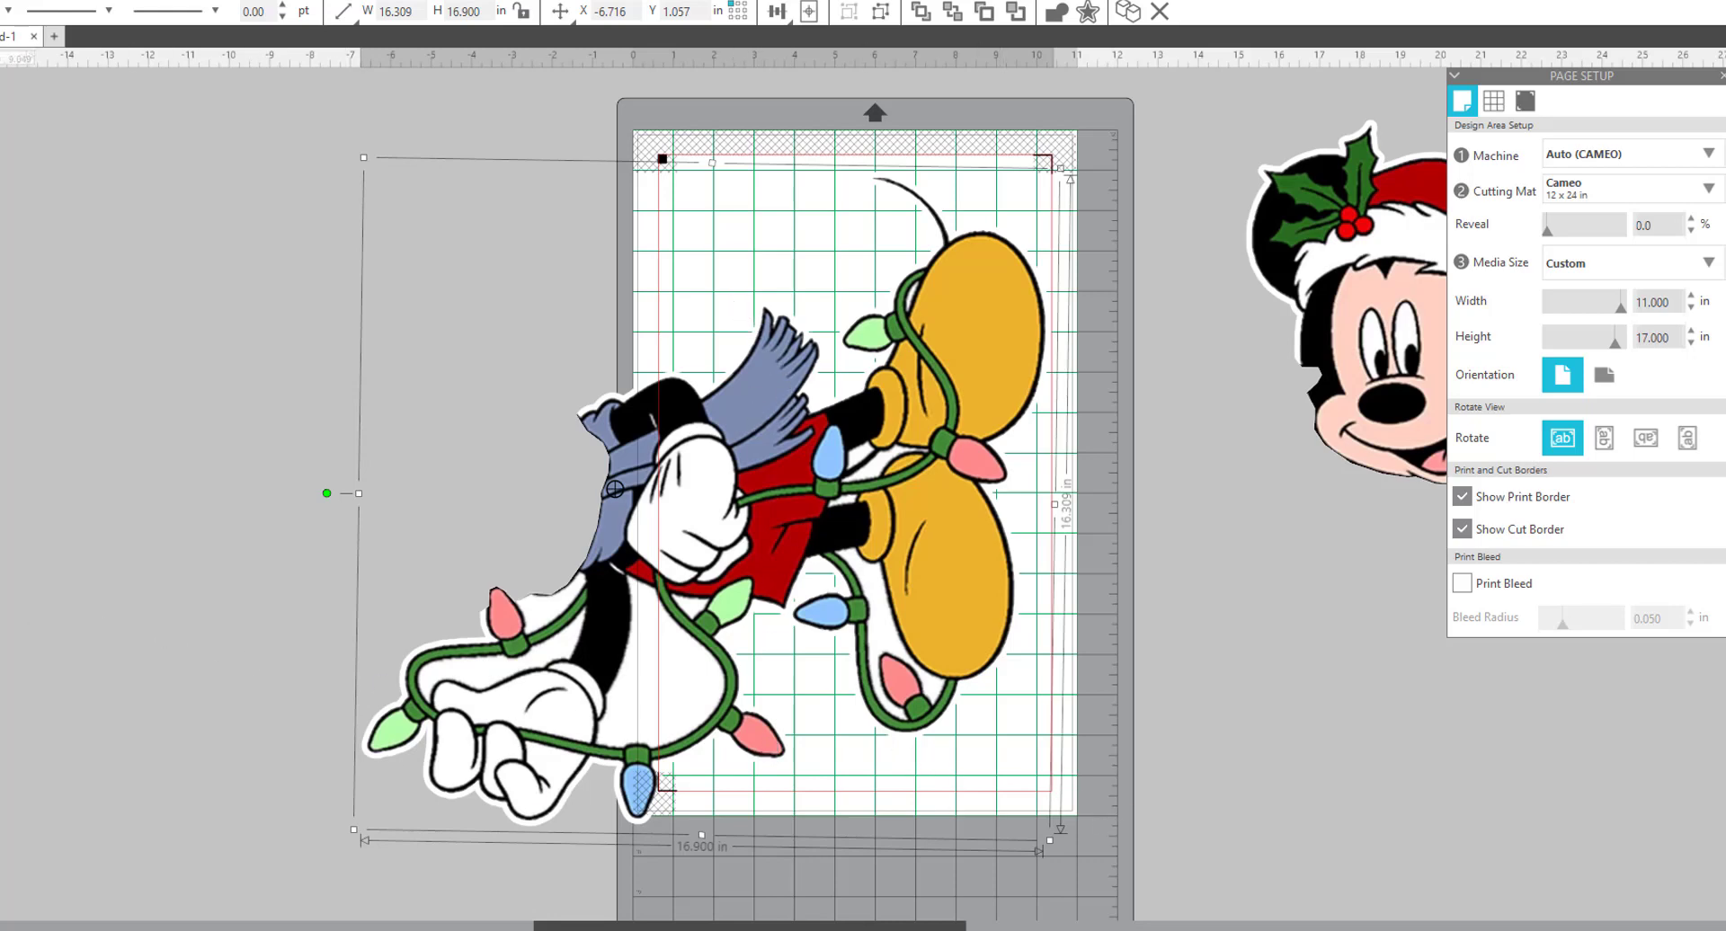
# - Cut the body with the Knife in Poly mode, from beside the green bulb, around the gloved hand, and up through the scarf
pyautogui.press('k')
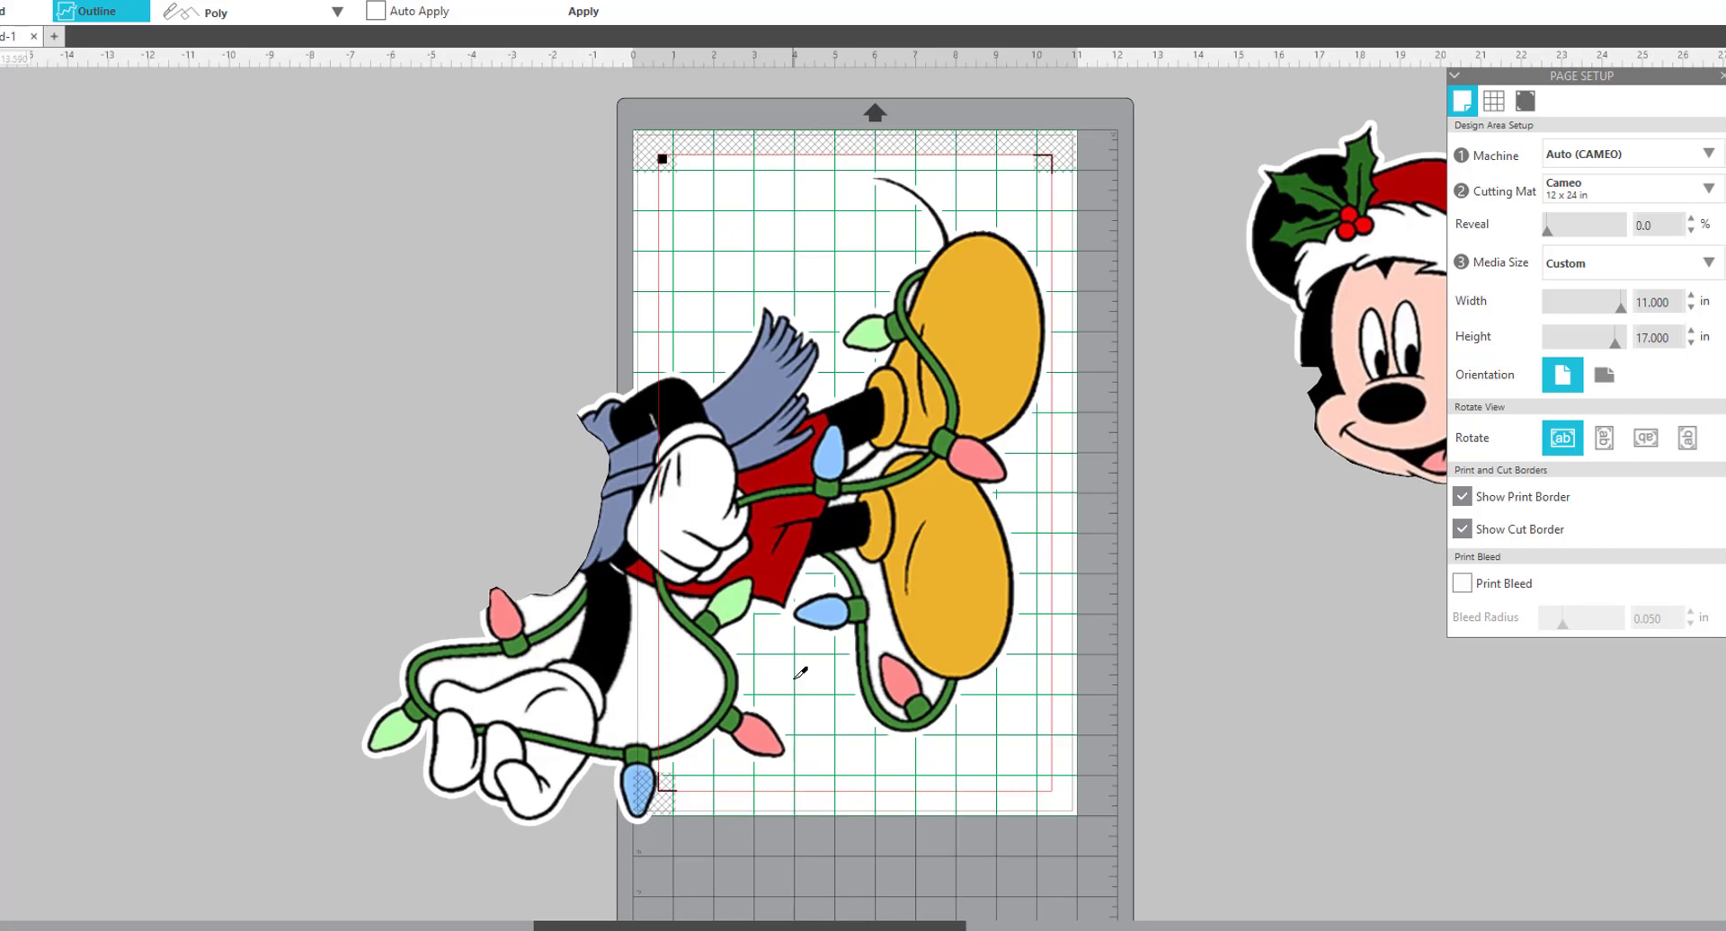
pyautogui.click(712, 635)
pyautogui.click(693, 619)
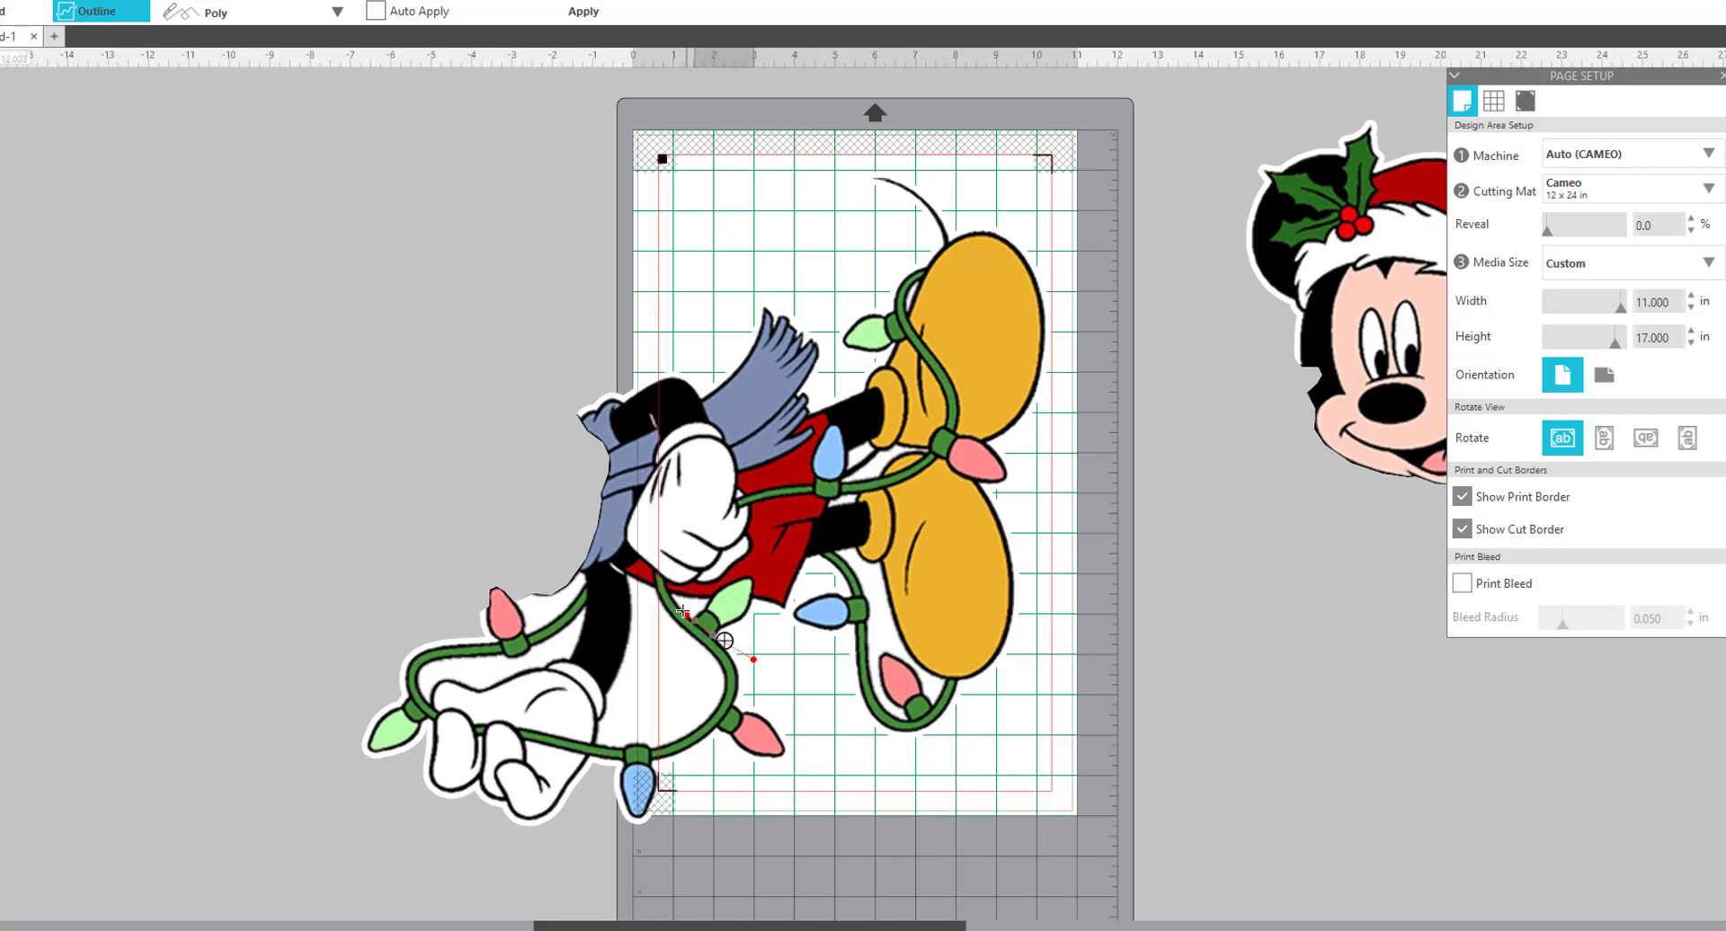
pyautogui.click(673, 593)
pyautogui.click(728, 572)
pyautogui.click(742, 559)
pyautogui.click(747, 540)
pyautogui.click(750, 509)
pyautogui.click(738, 489)
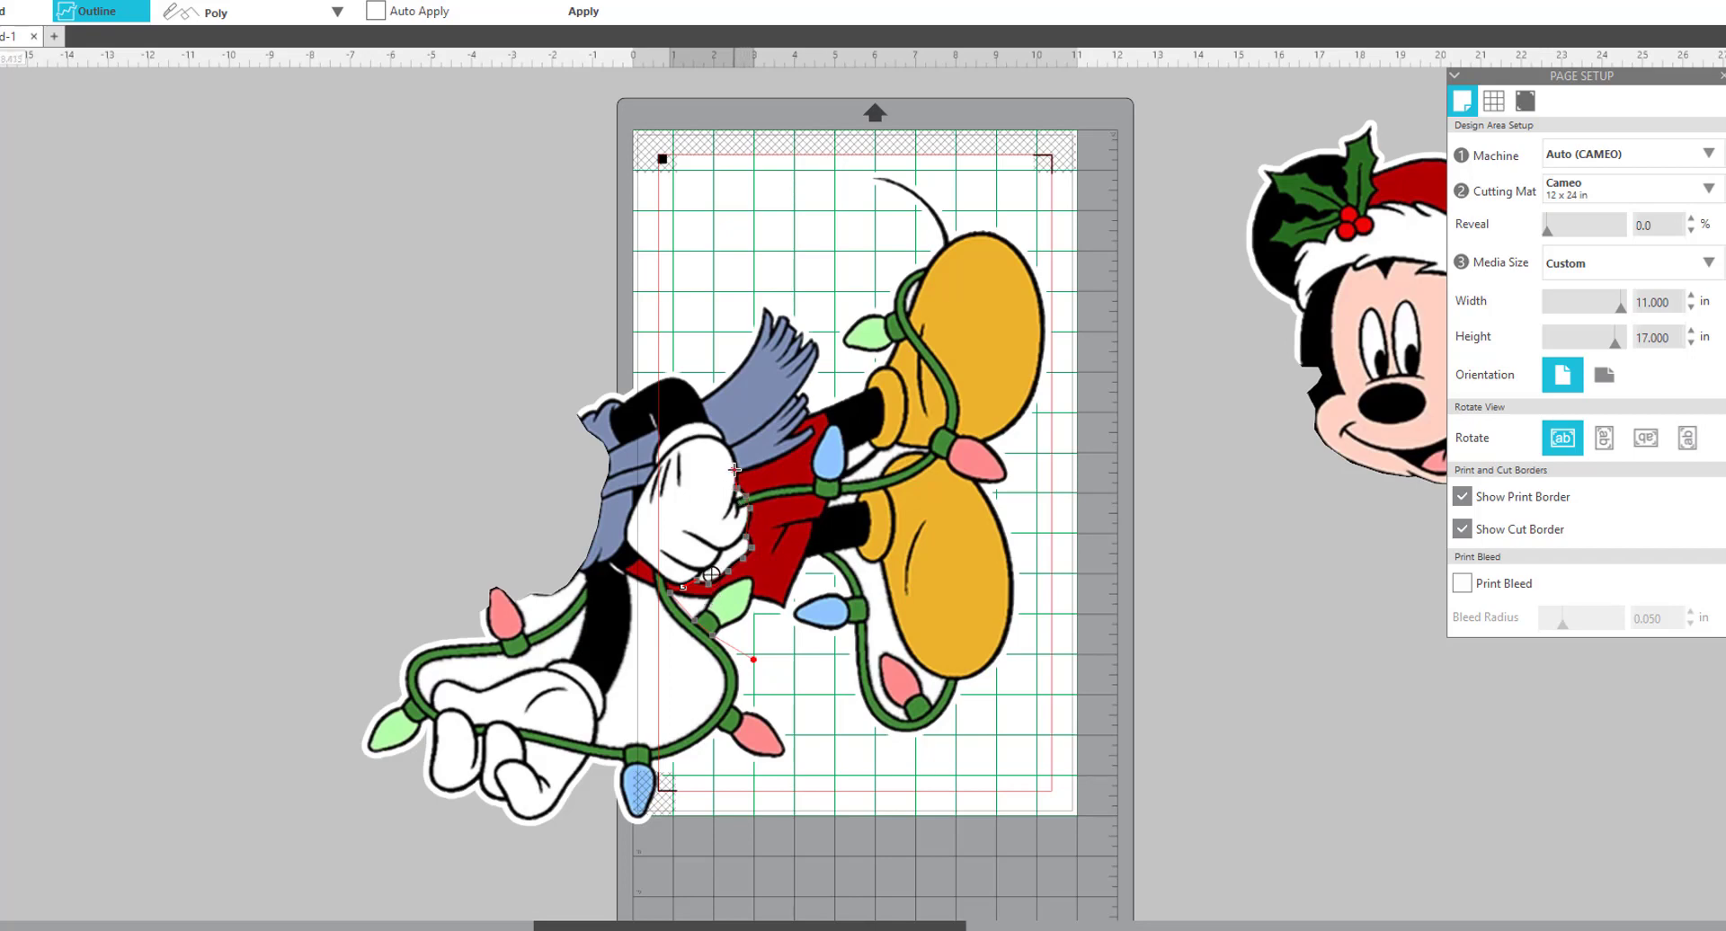
pyautogui.click(736, 471)
pyautogui.click(728, 450)
pyautogui.click(722, 439)
pyautogui.click(719, 428)
pyautogui.click(704, 404)
pyautogui.click(702, 396)
pyautogui.doubleClick(692, 345)
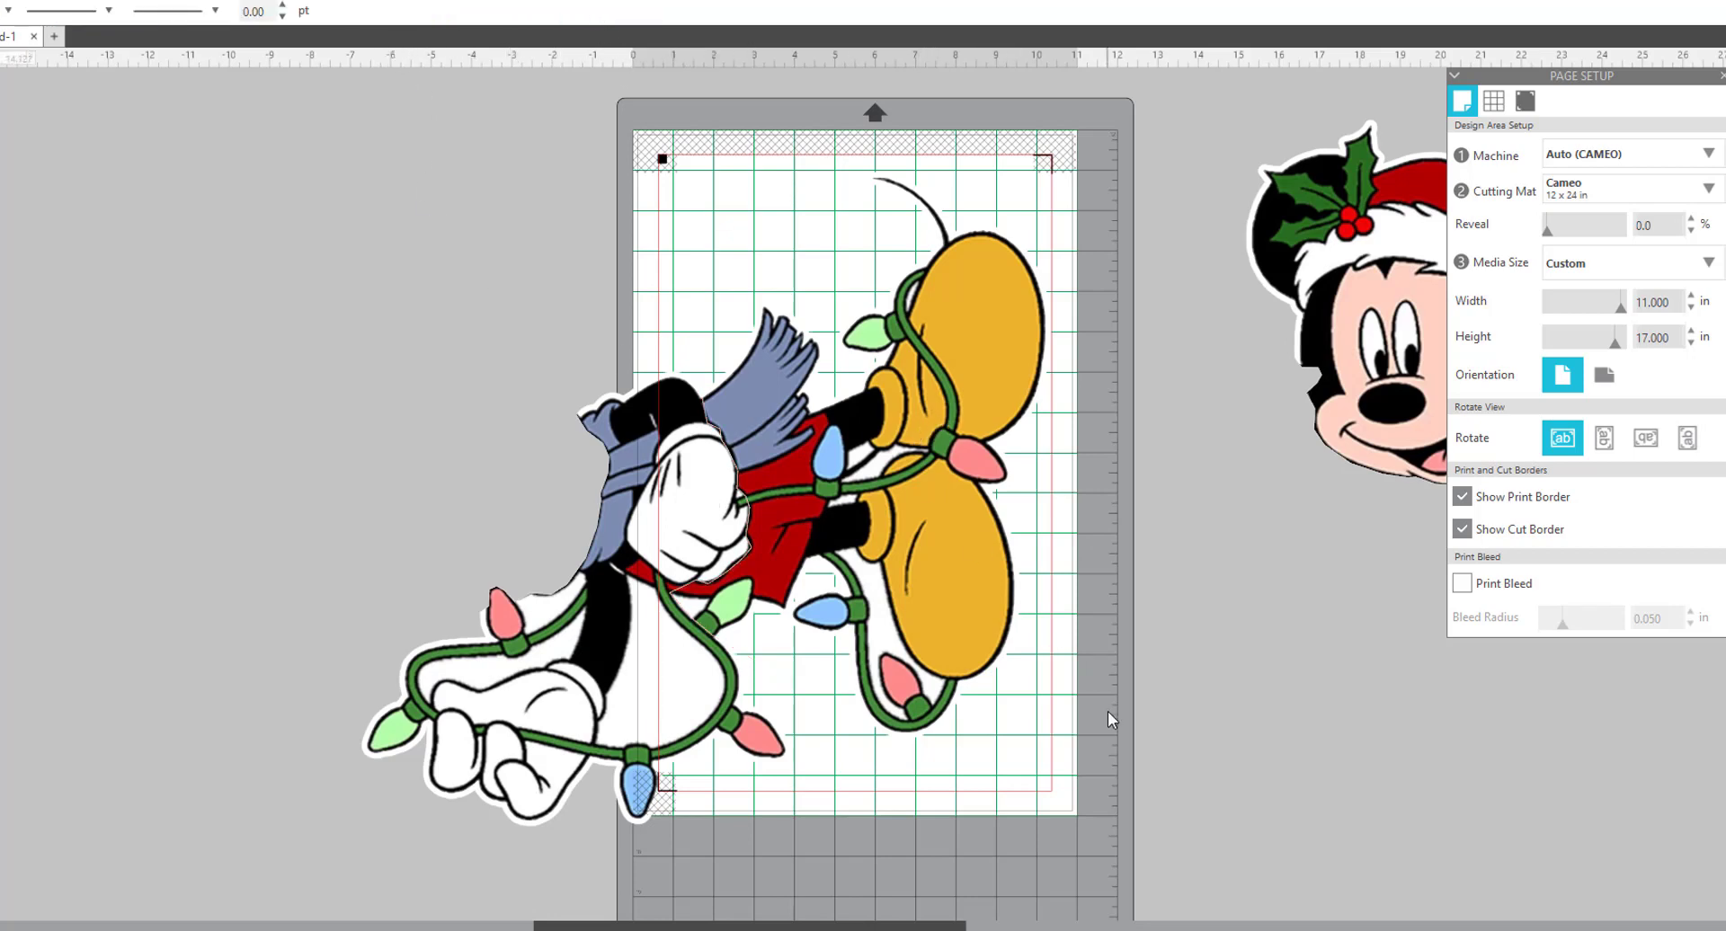
# - Group the shoe section's pieces and shift it right, then try moving part of the hand section away and undo that move
pyautogui.click(1001, 563)
pyautogui.rightClick(910, 505)
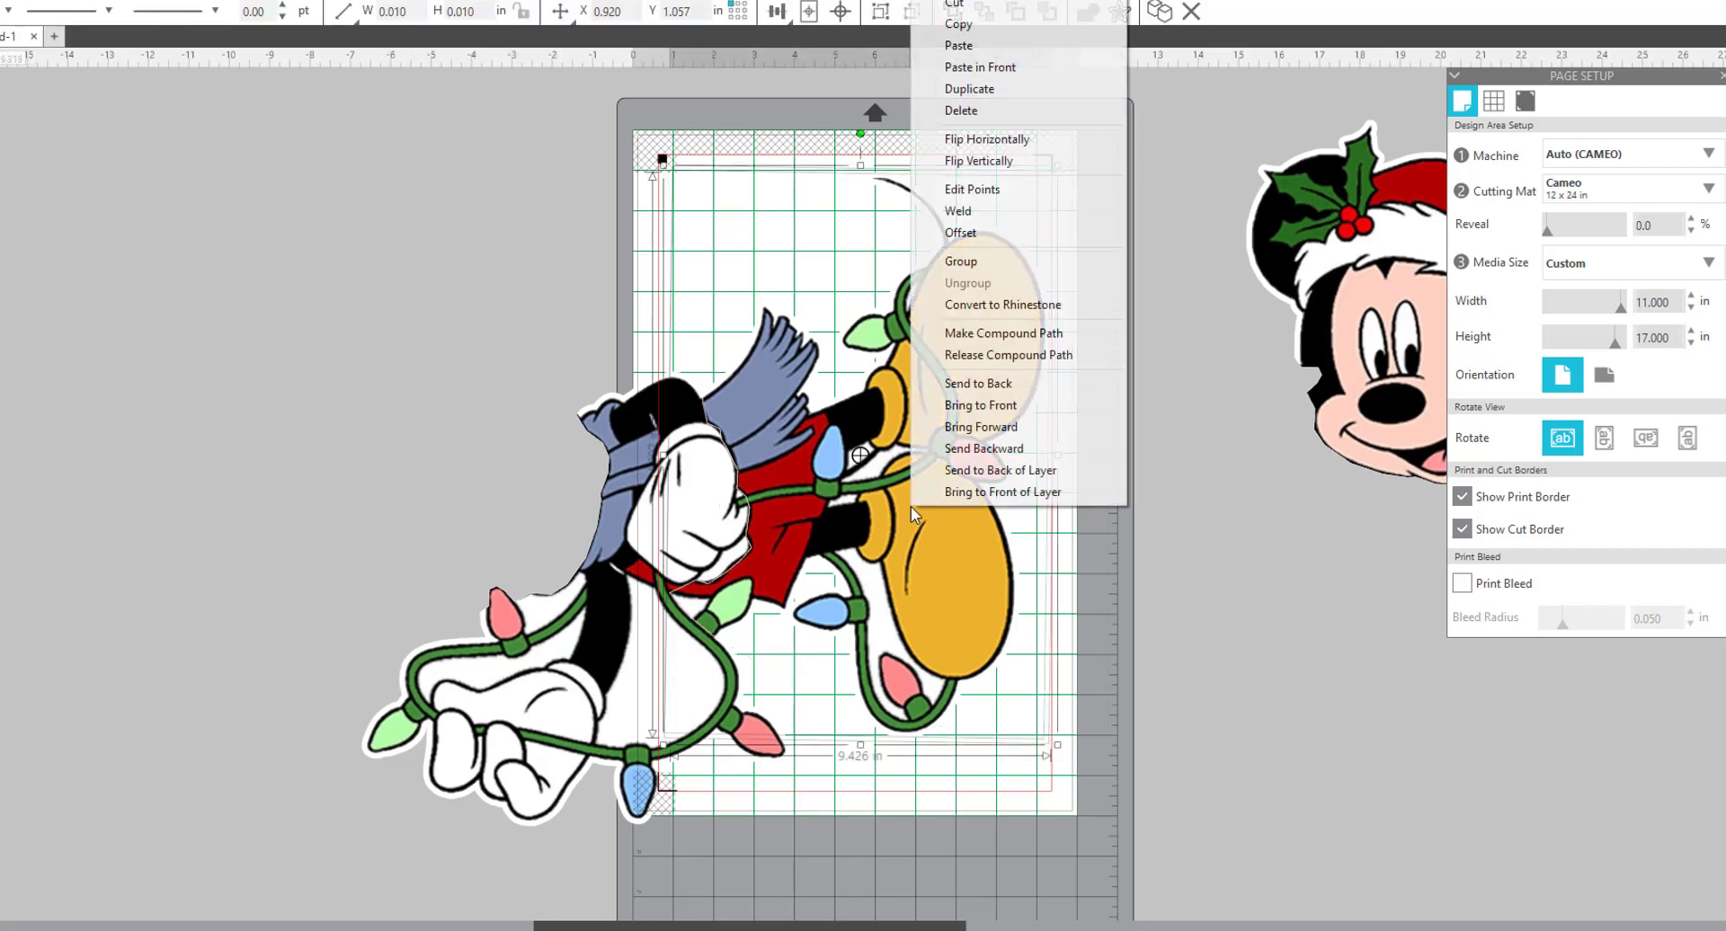
pyautogui.click(994, 262)
pyautogui.moveTo(928, 445); pyautogui.dragTo(1032, 463)
pyautogui.moveTo(676, 461); pyautogui.dragTo(357, 416)
pyautogui.hotkey('ctrl', 'z')
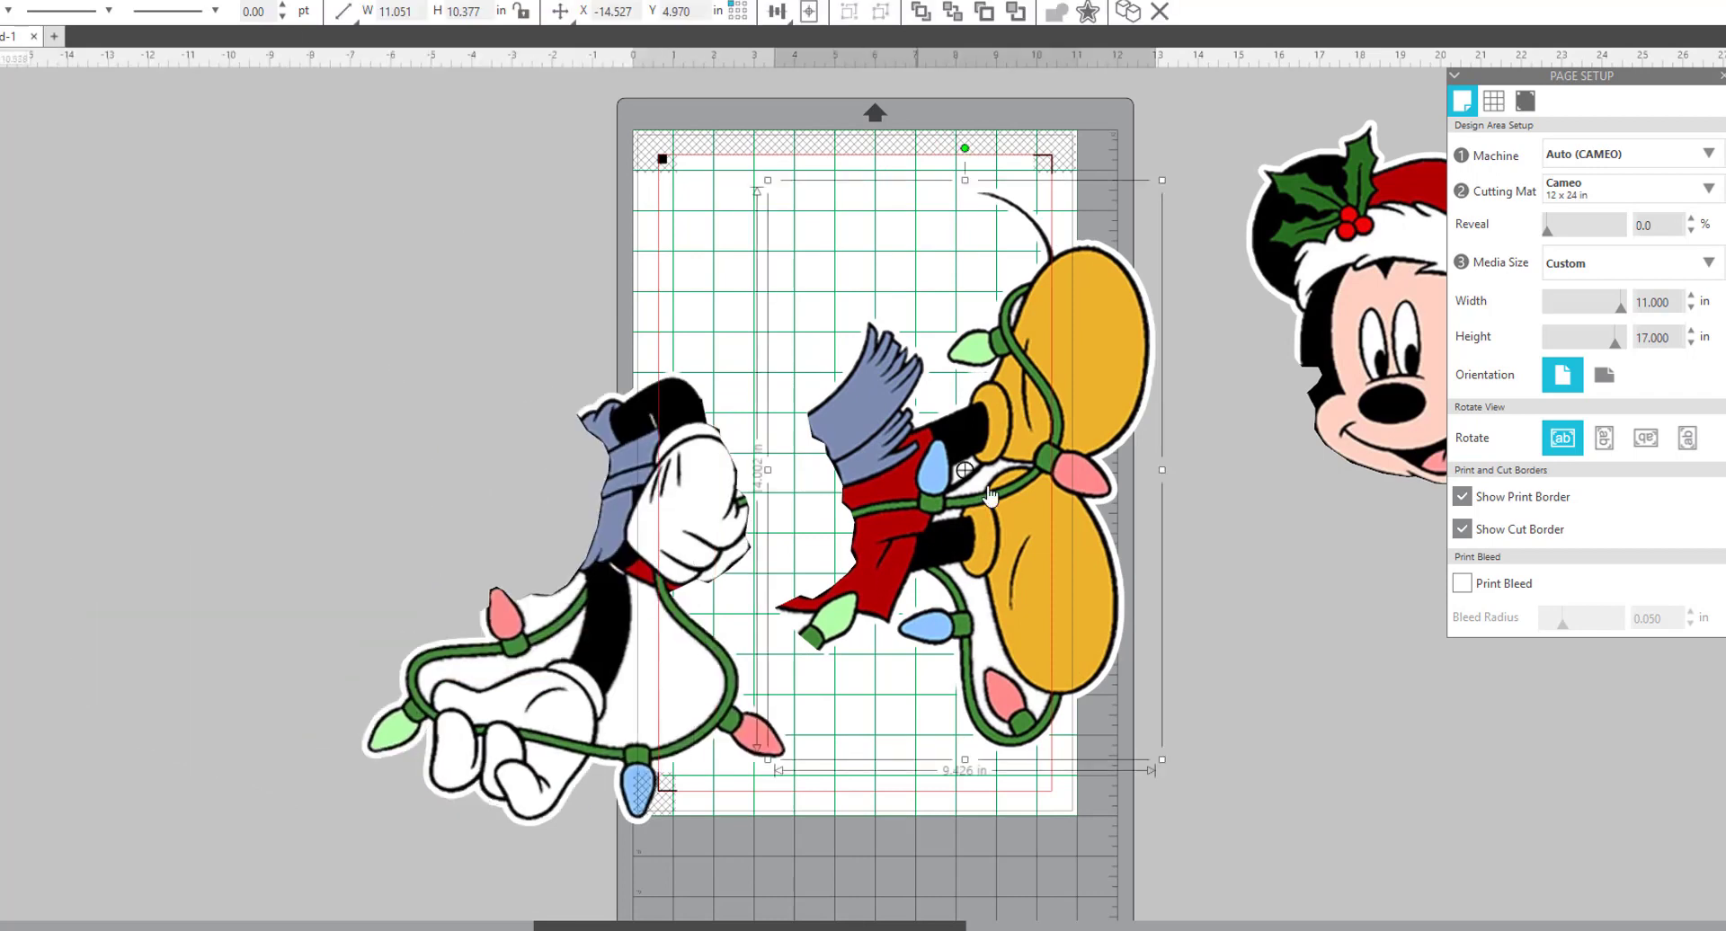
# - Group the hand section's pieces and move it off the mat to the left, then place the shoe section inside the cut border
pyautogui.click(489, 512)
pyautogui.rightClick(635, 749)
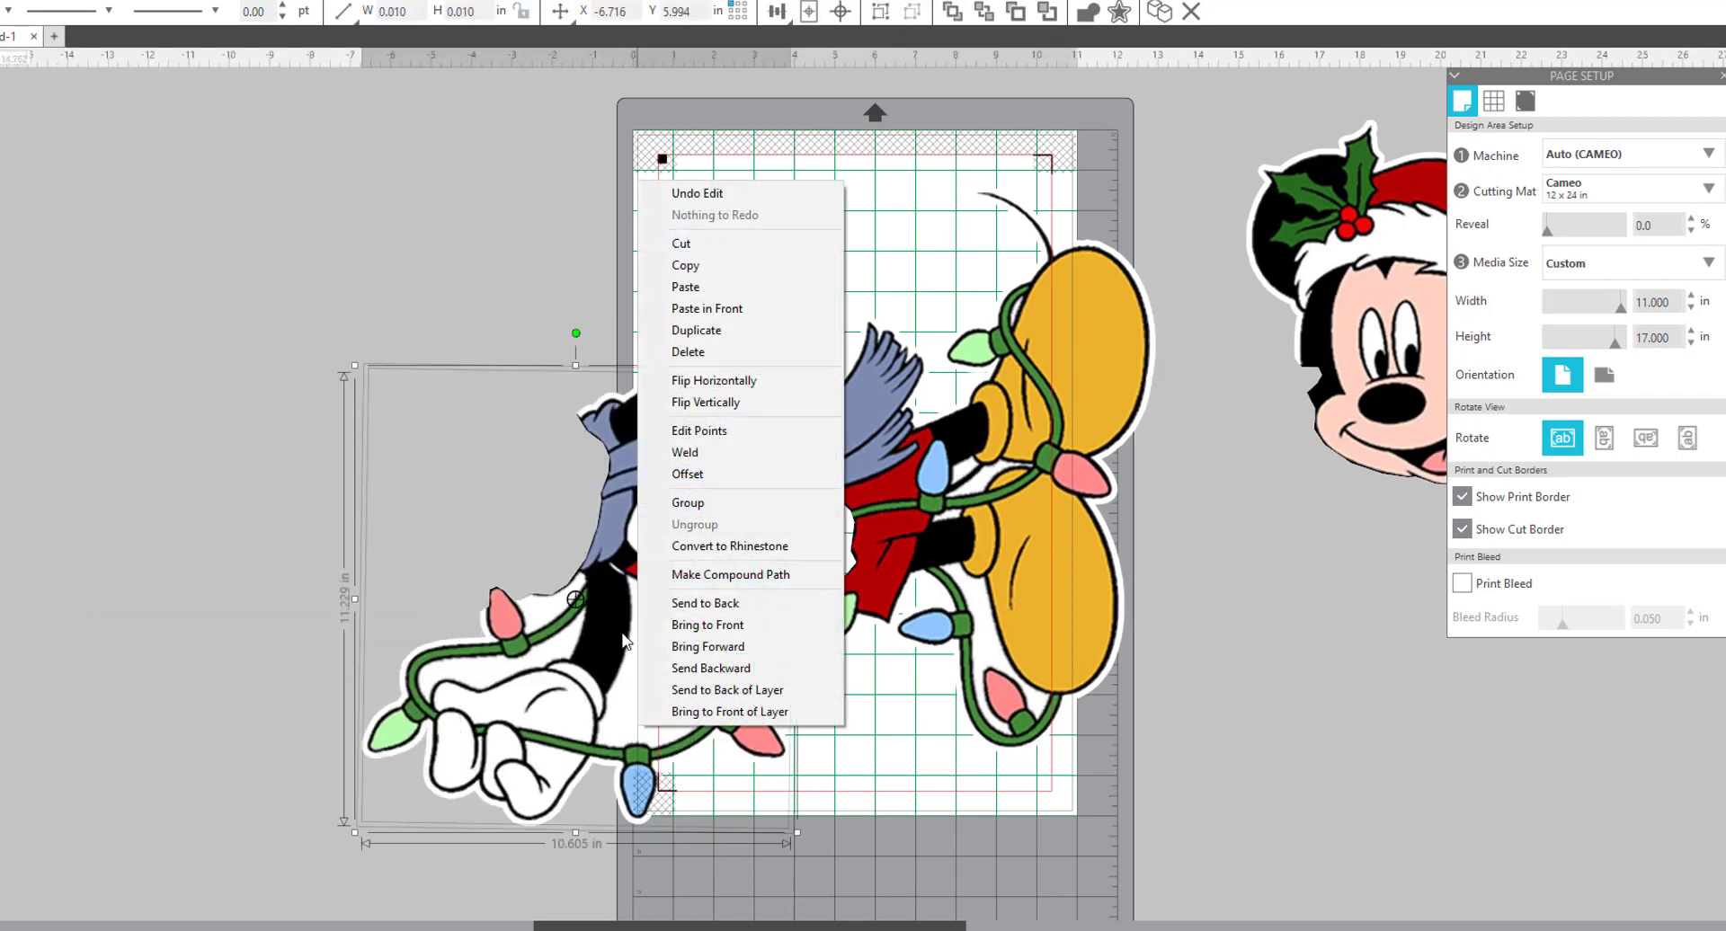
pyautogui.click(687, 502)
pyautogui.moveTo(613, 638); pyautogui.dragTo(312, 534)
pyautogui.moveTo(907, 497); pyautogui.dragTo(798, 493)
pyautogui.click(1053, 302)
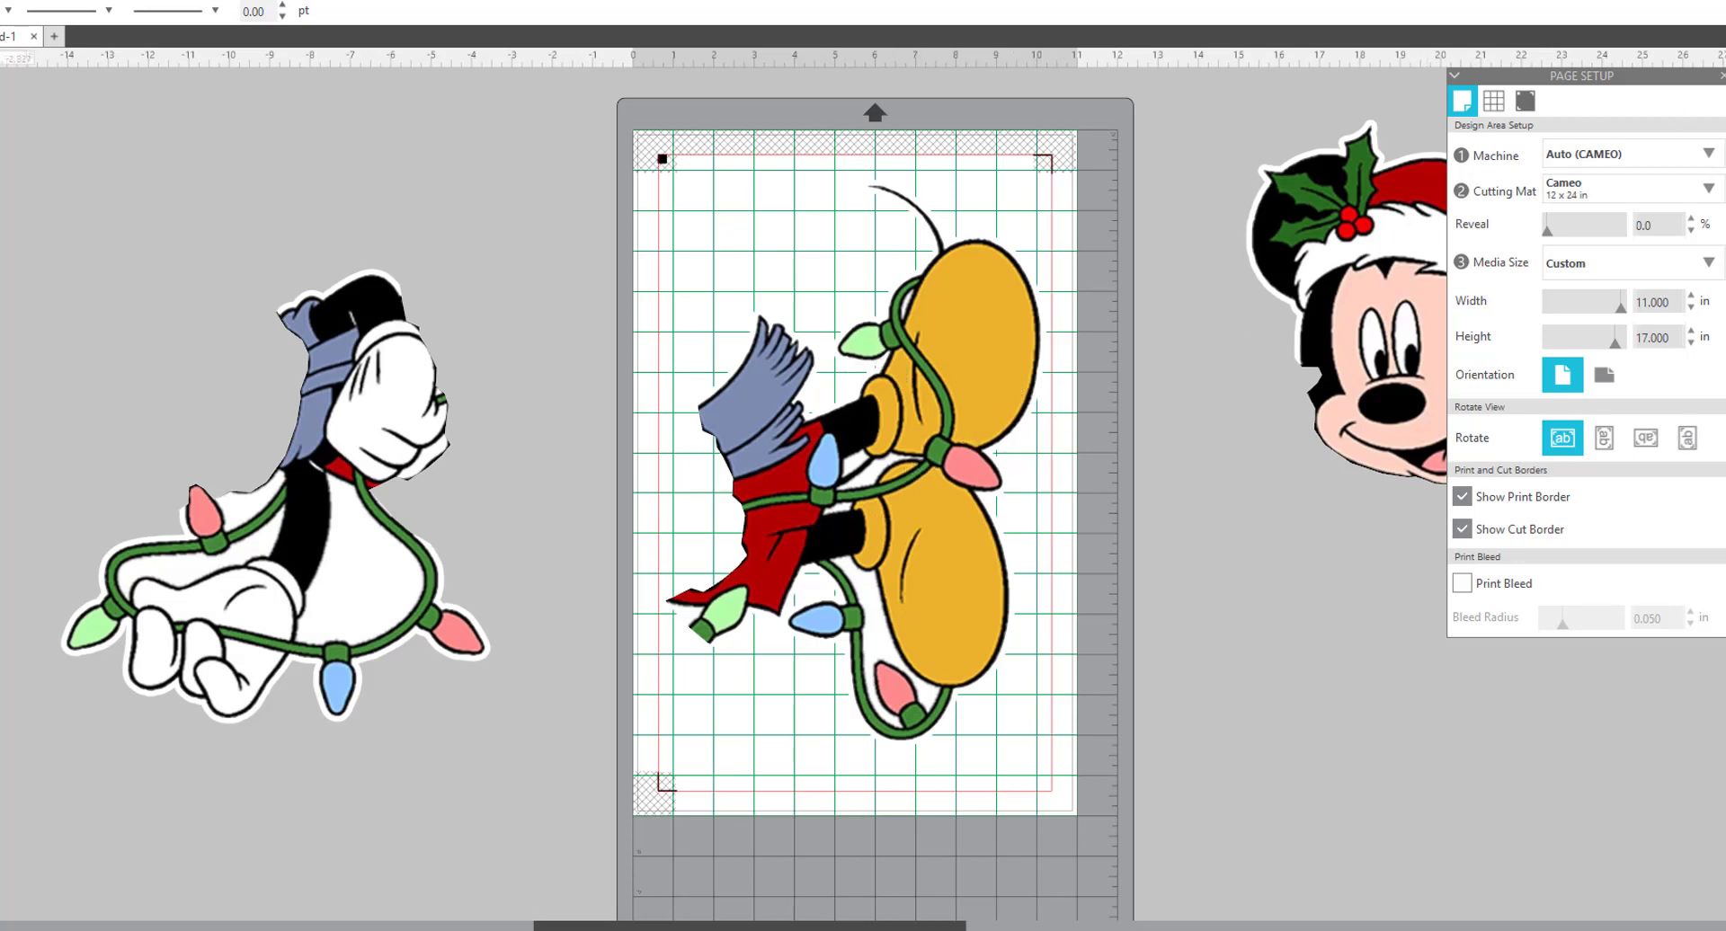
# - Preview the shoe section's cut lines in the Send view and return to the design
pyautogui.hotkey('ctrl', 'F4')
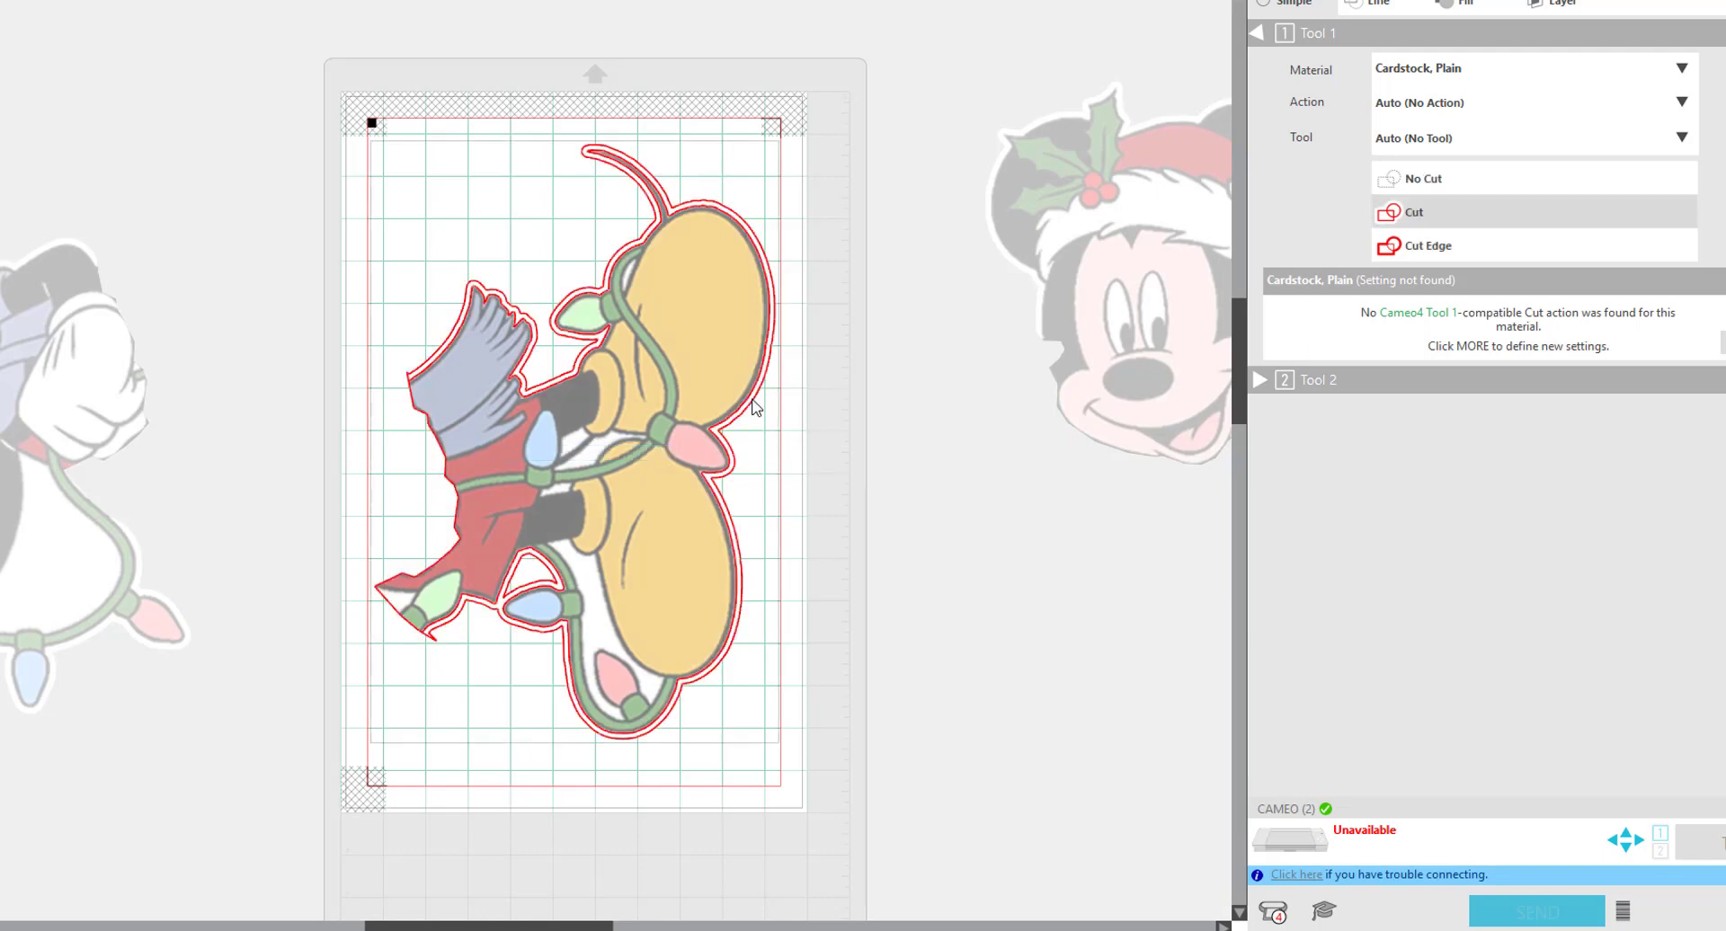
pyautogui.click(1398, 252)
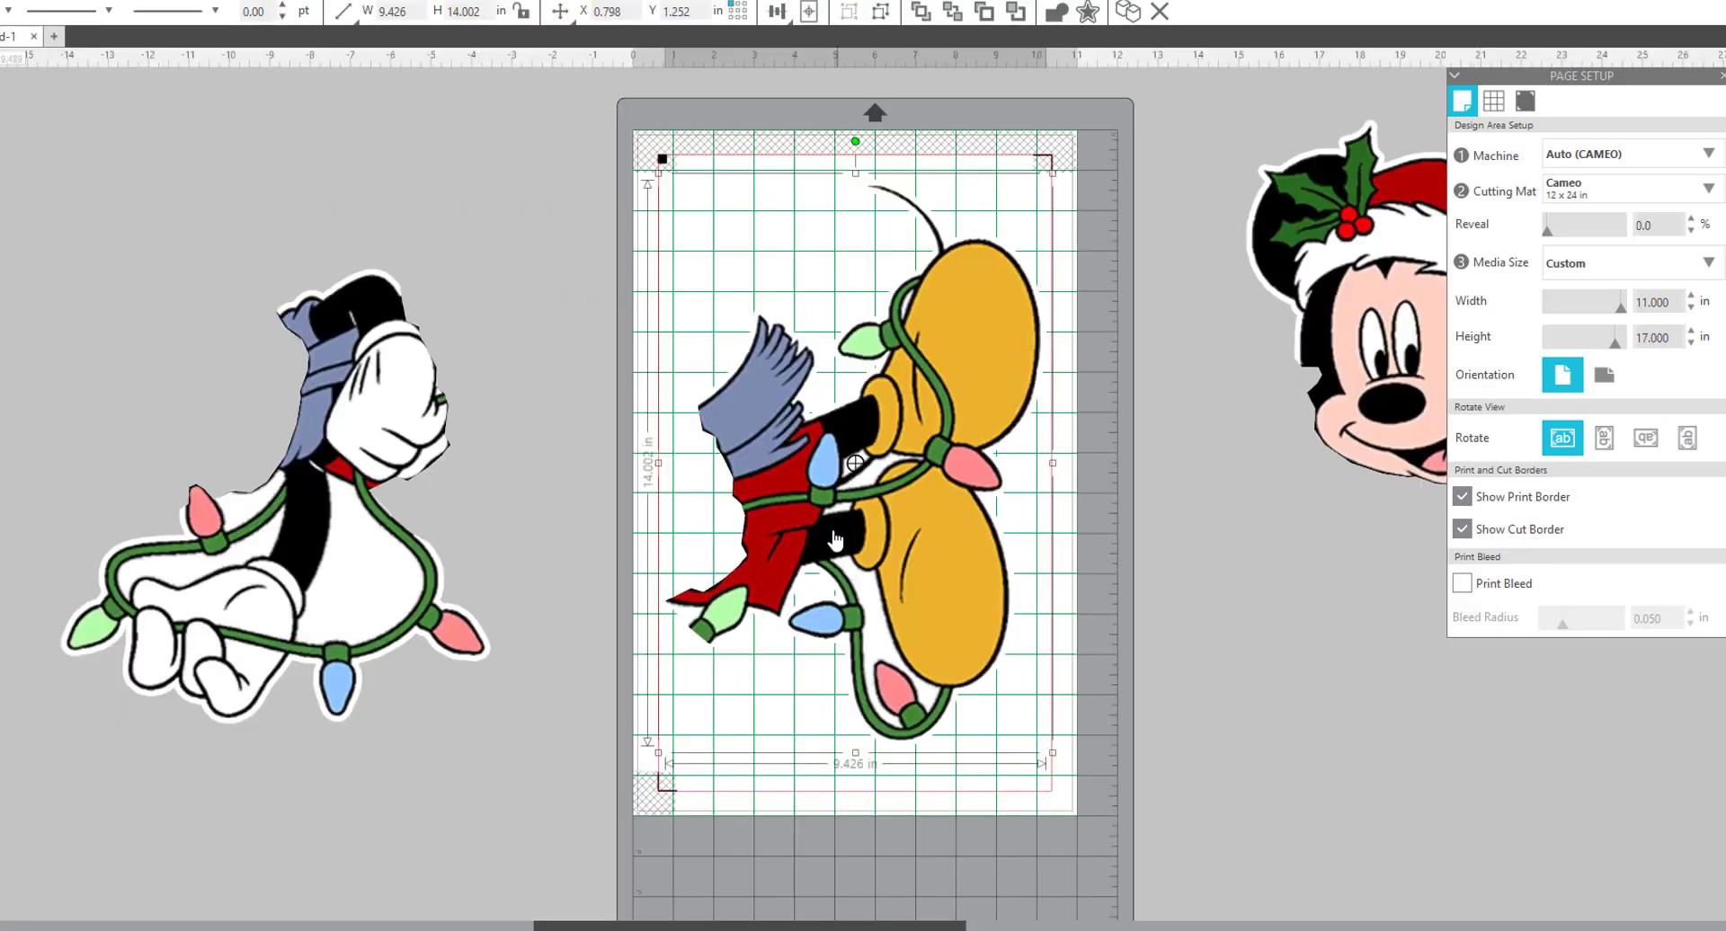
pyautogui.click(813, 594)
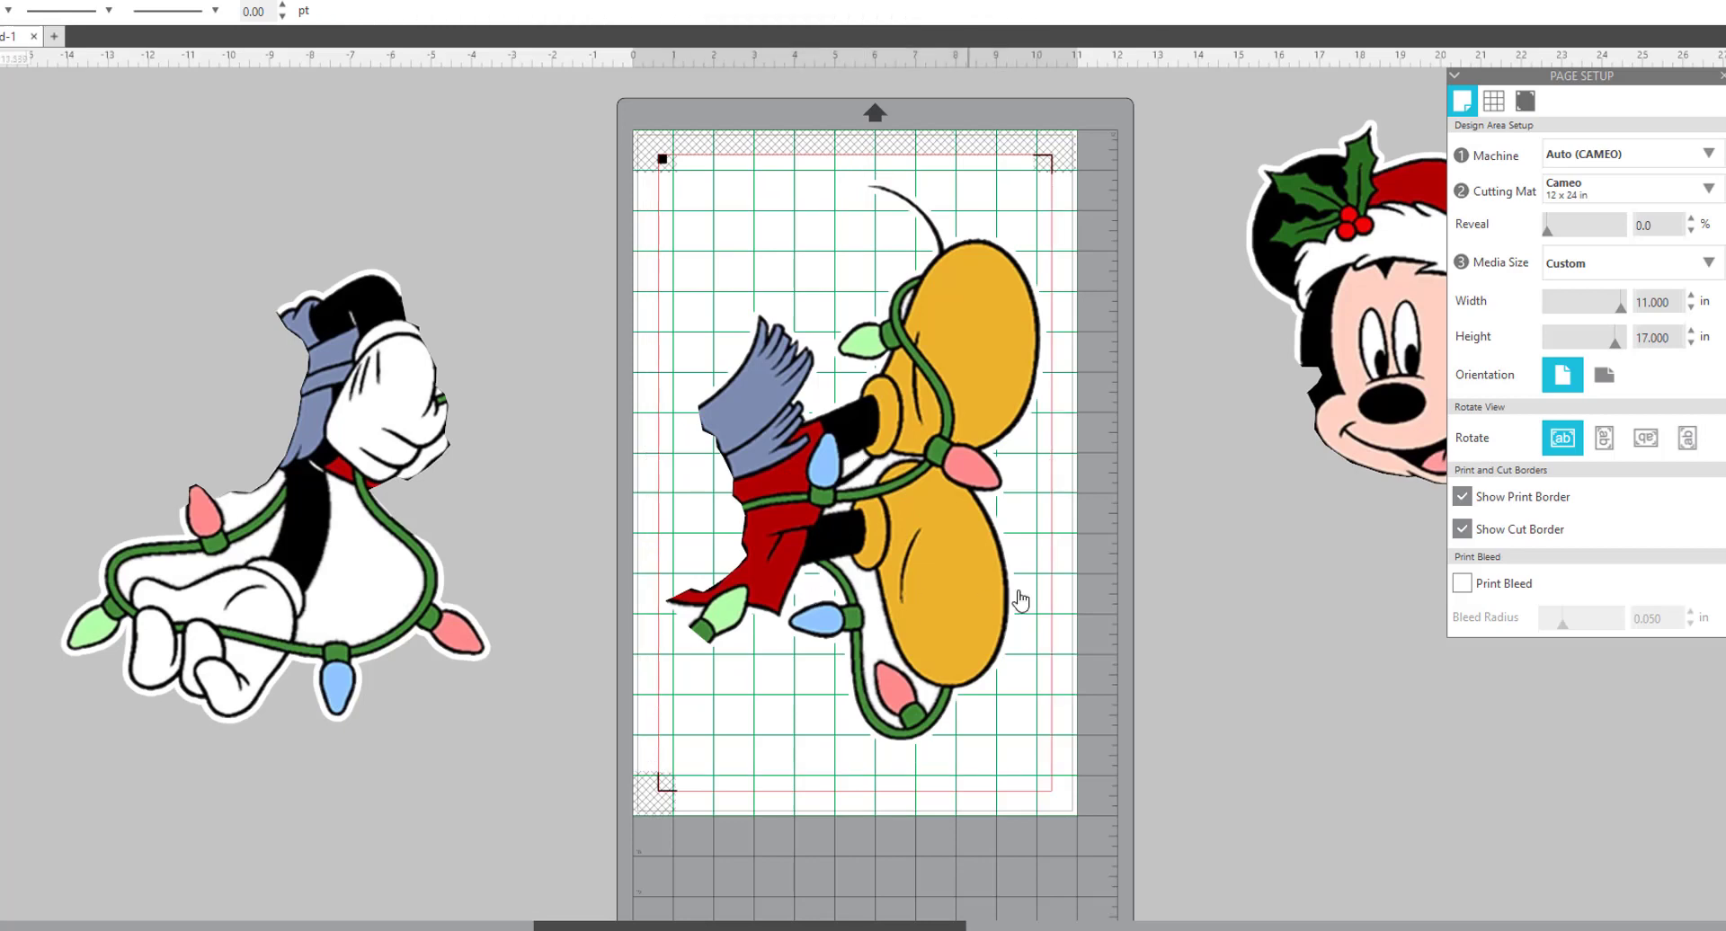
# - Ungroup the shoe section and simplify the points of its outline
pyautogui.rightClick(872, 609)
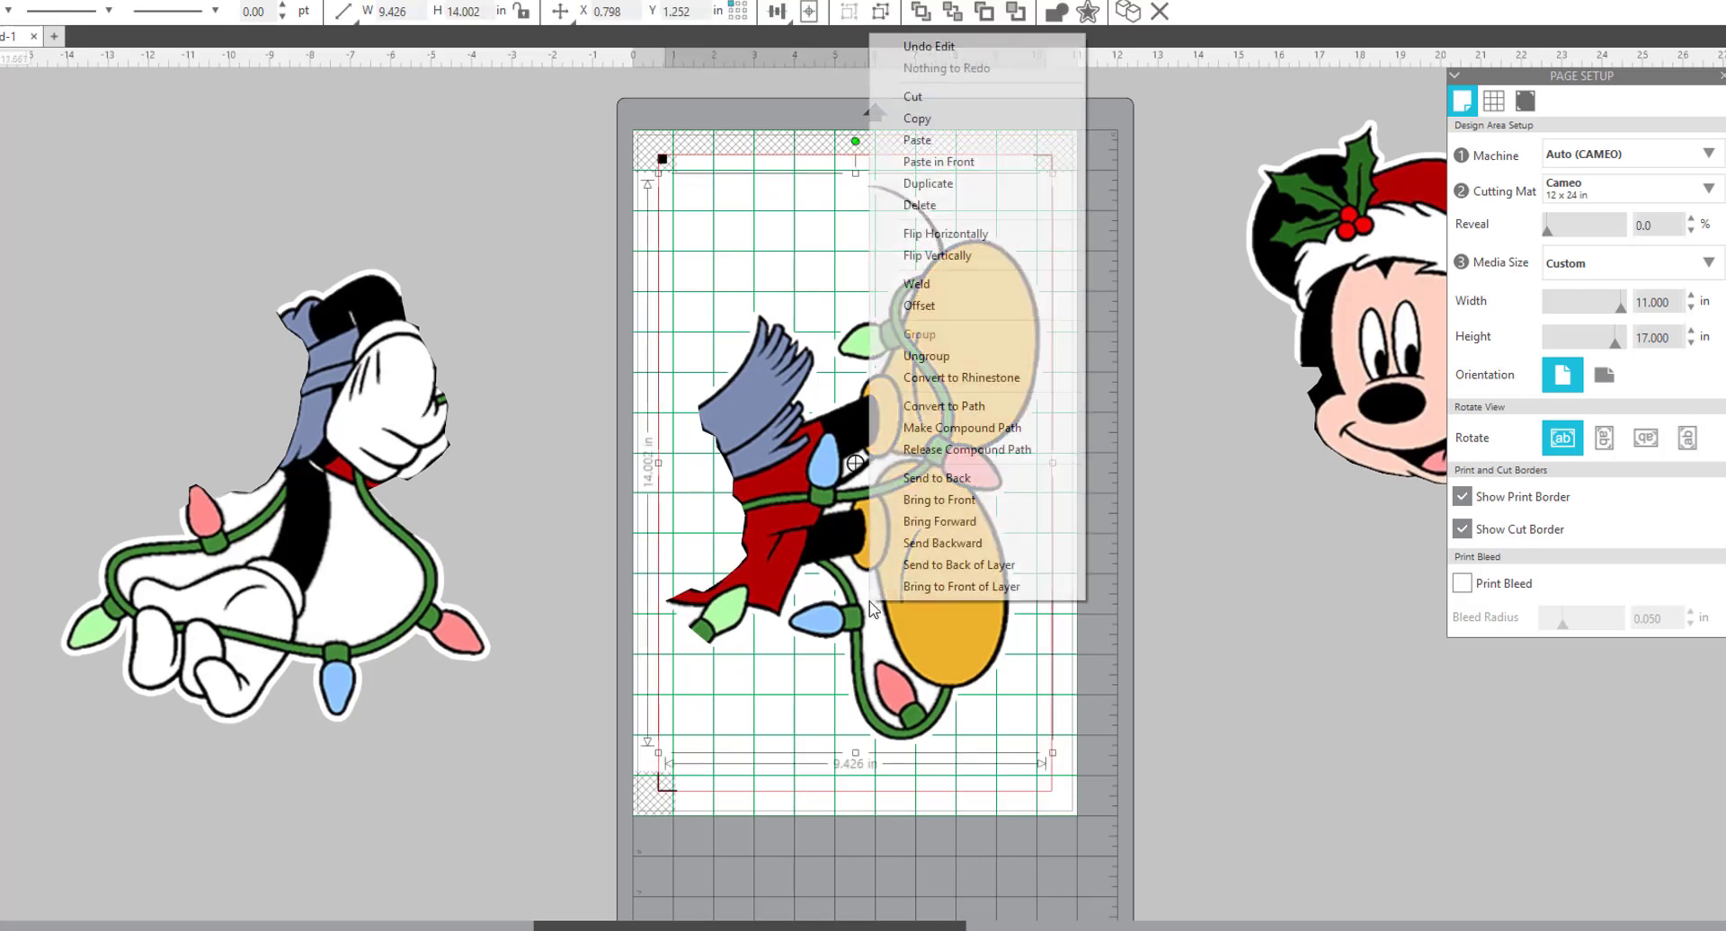
pyautogui.click(930, 361)
pyautogui.doubleClick(820, 586)
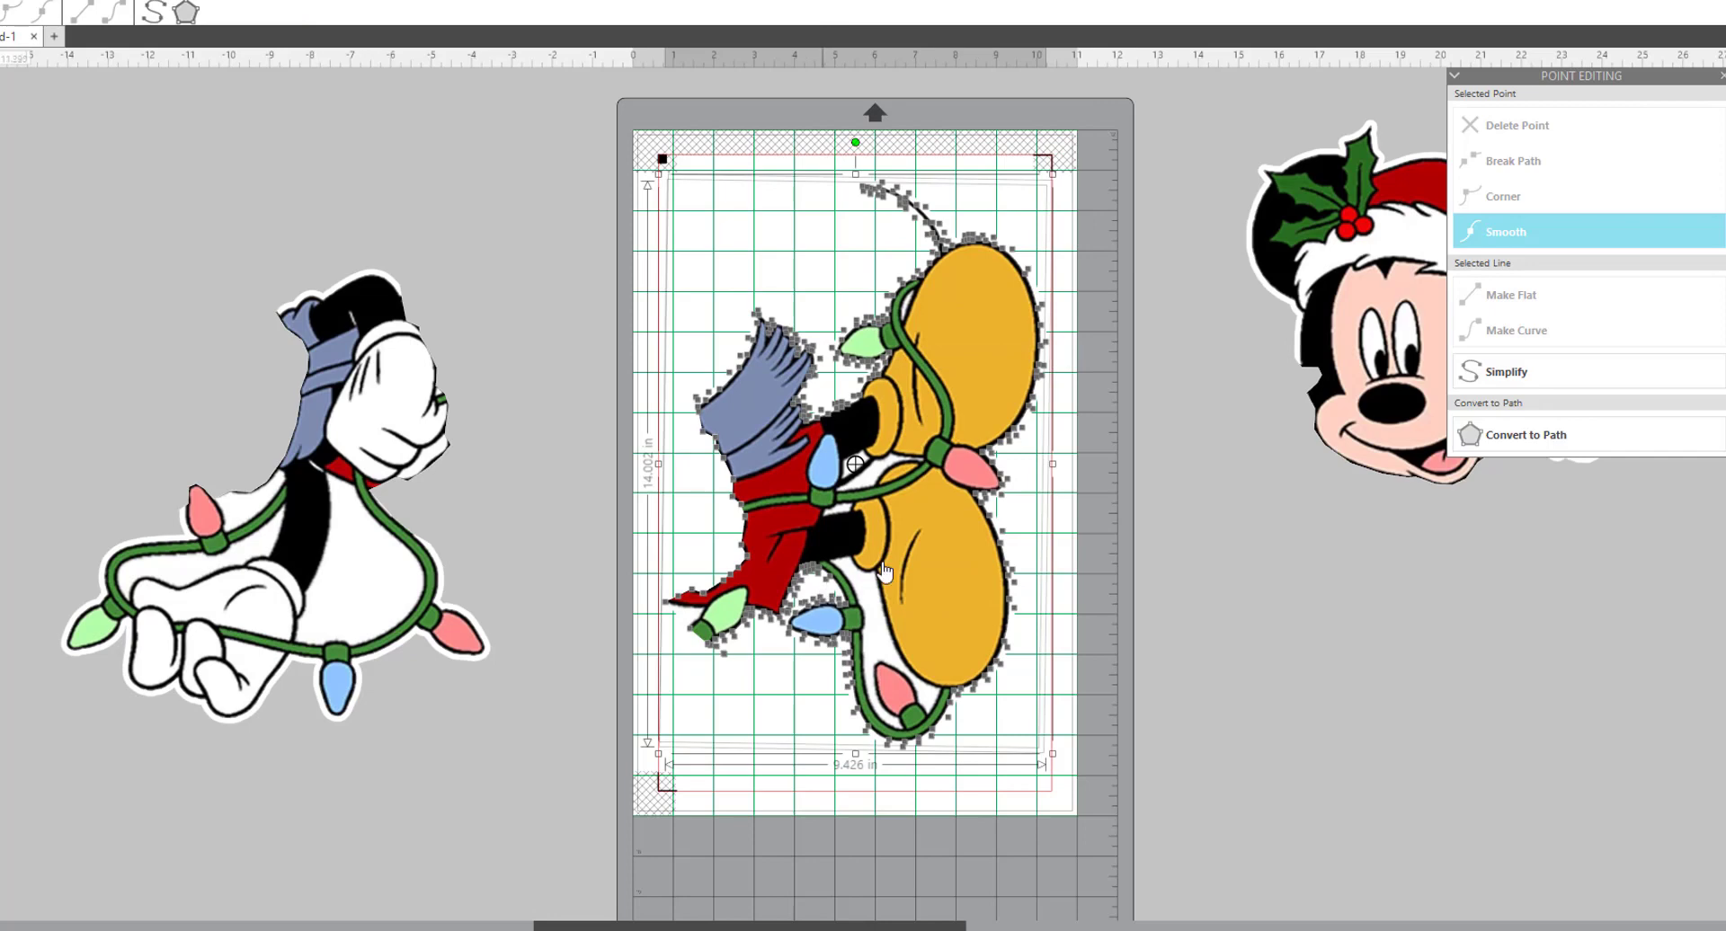
pyautogui.click(1536, 382)
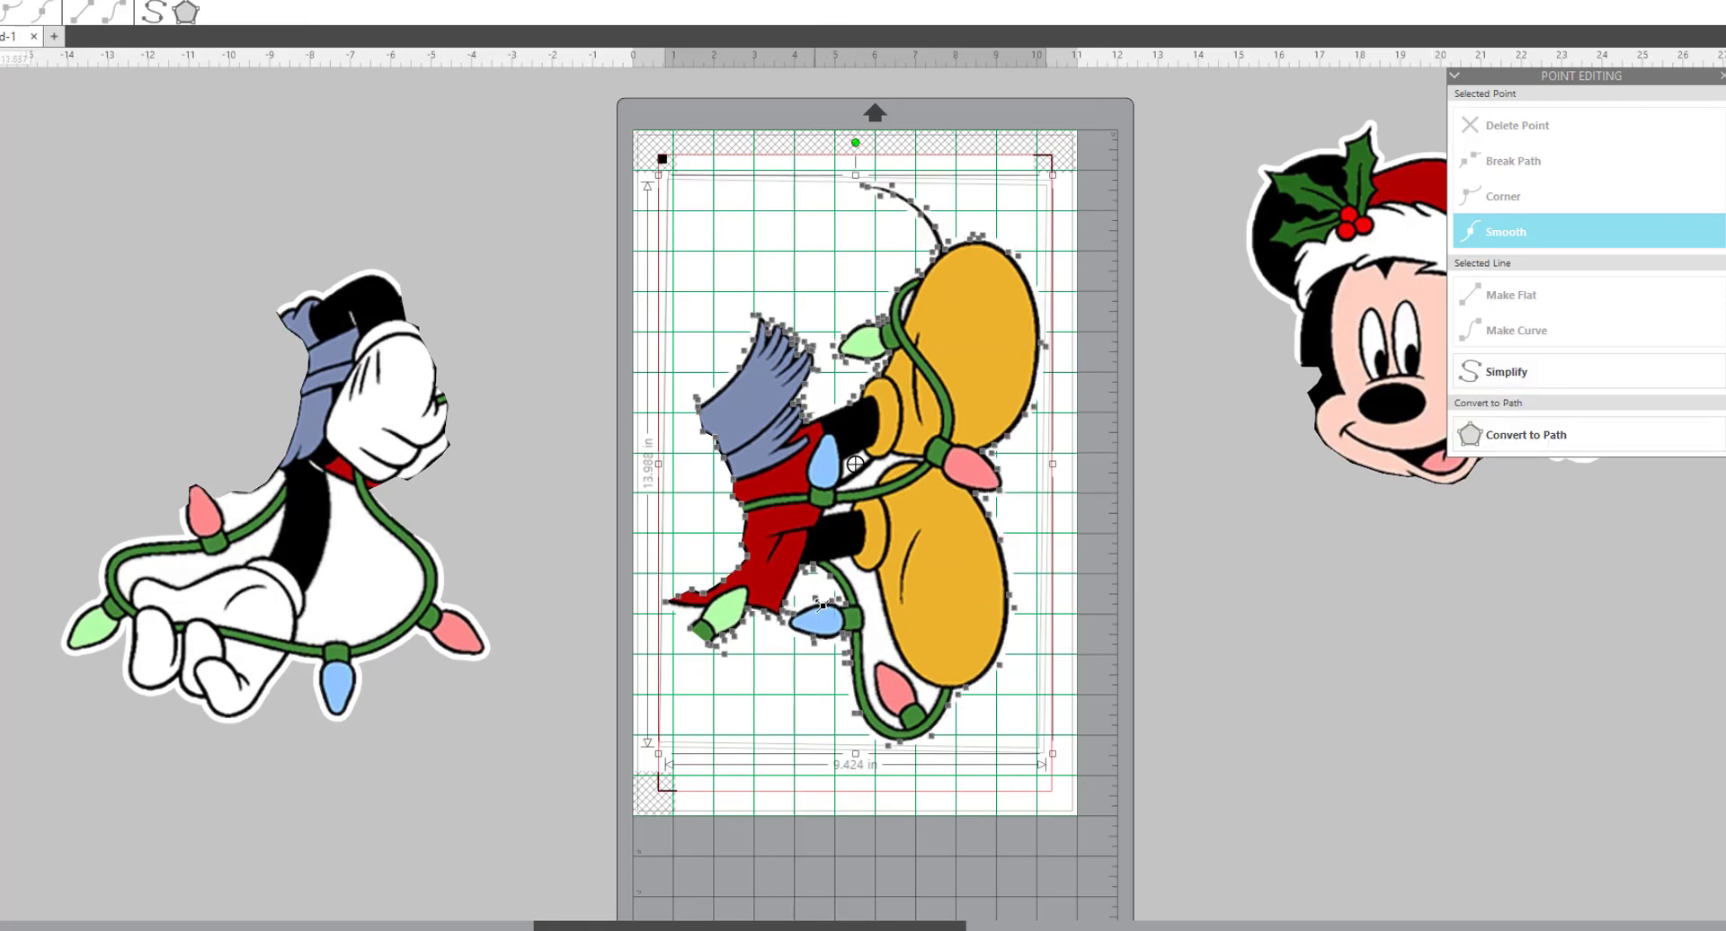
# - Delete all points of the small inner cut path between the red trouser leg and the blue bulb, then leave point editing
pyautogui.click(817, 601)
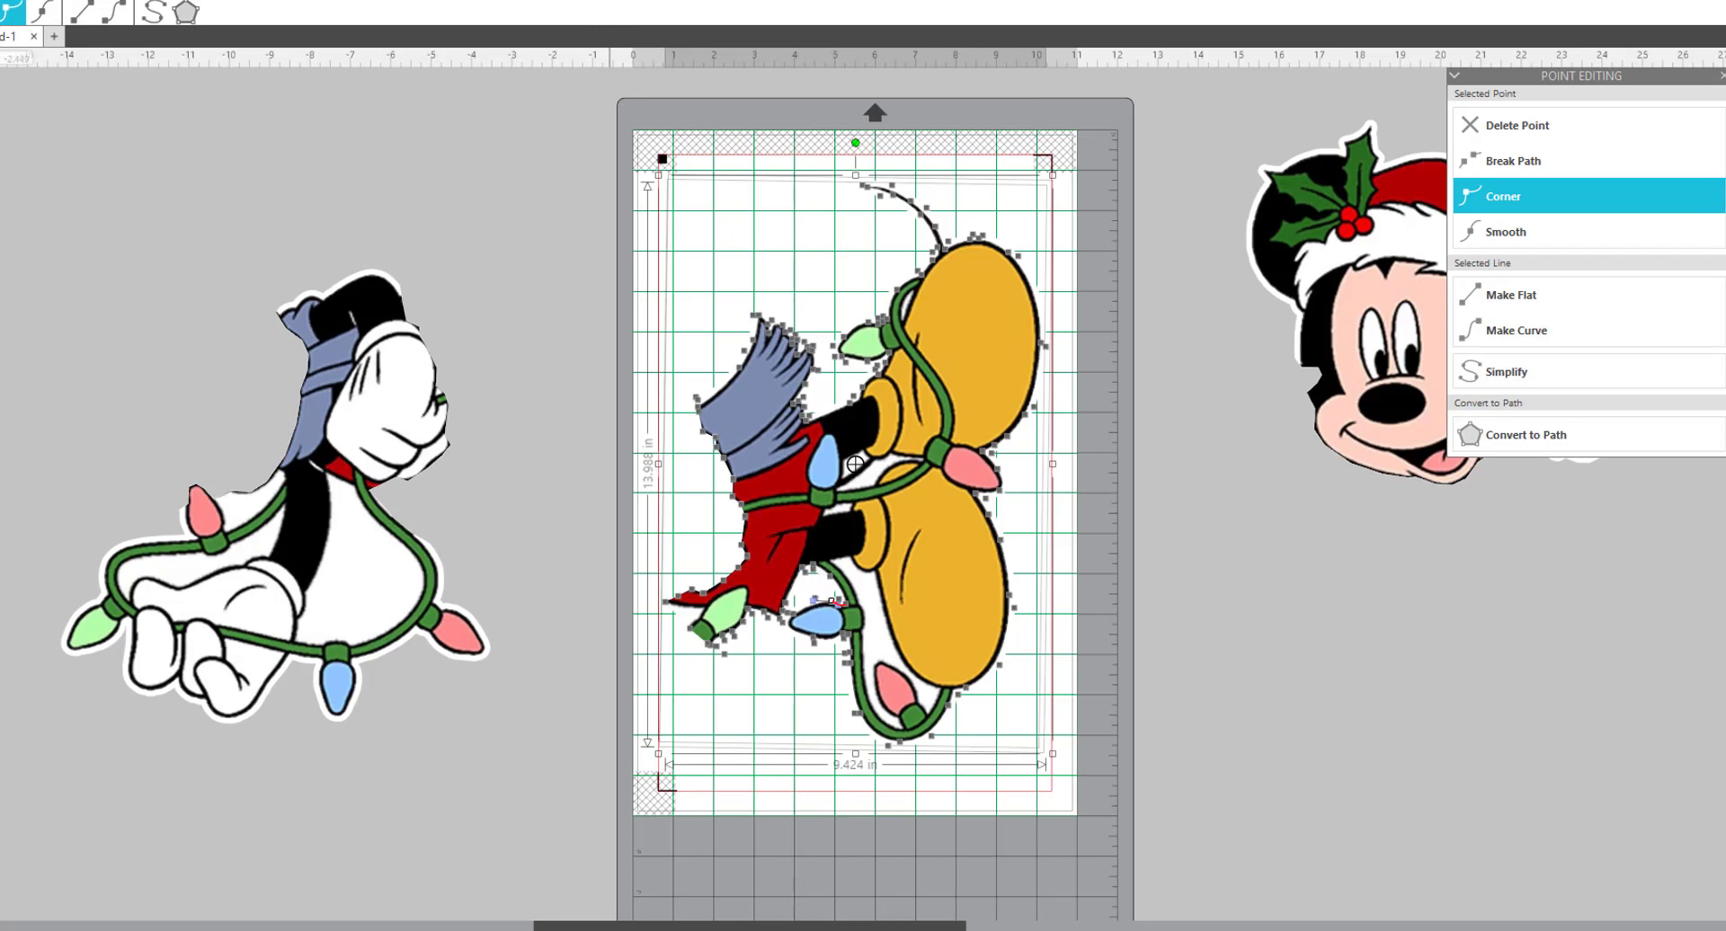
pyautogui.moveTo(701, 494); pyautogui.dragTo(1006, 707)
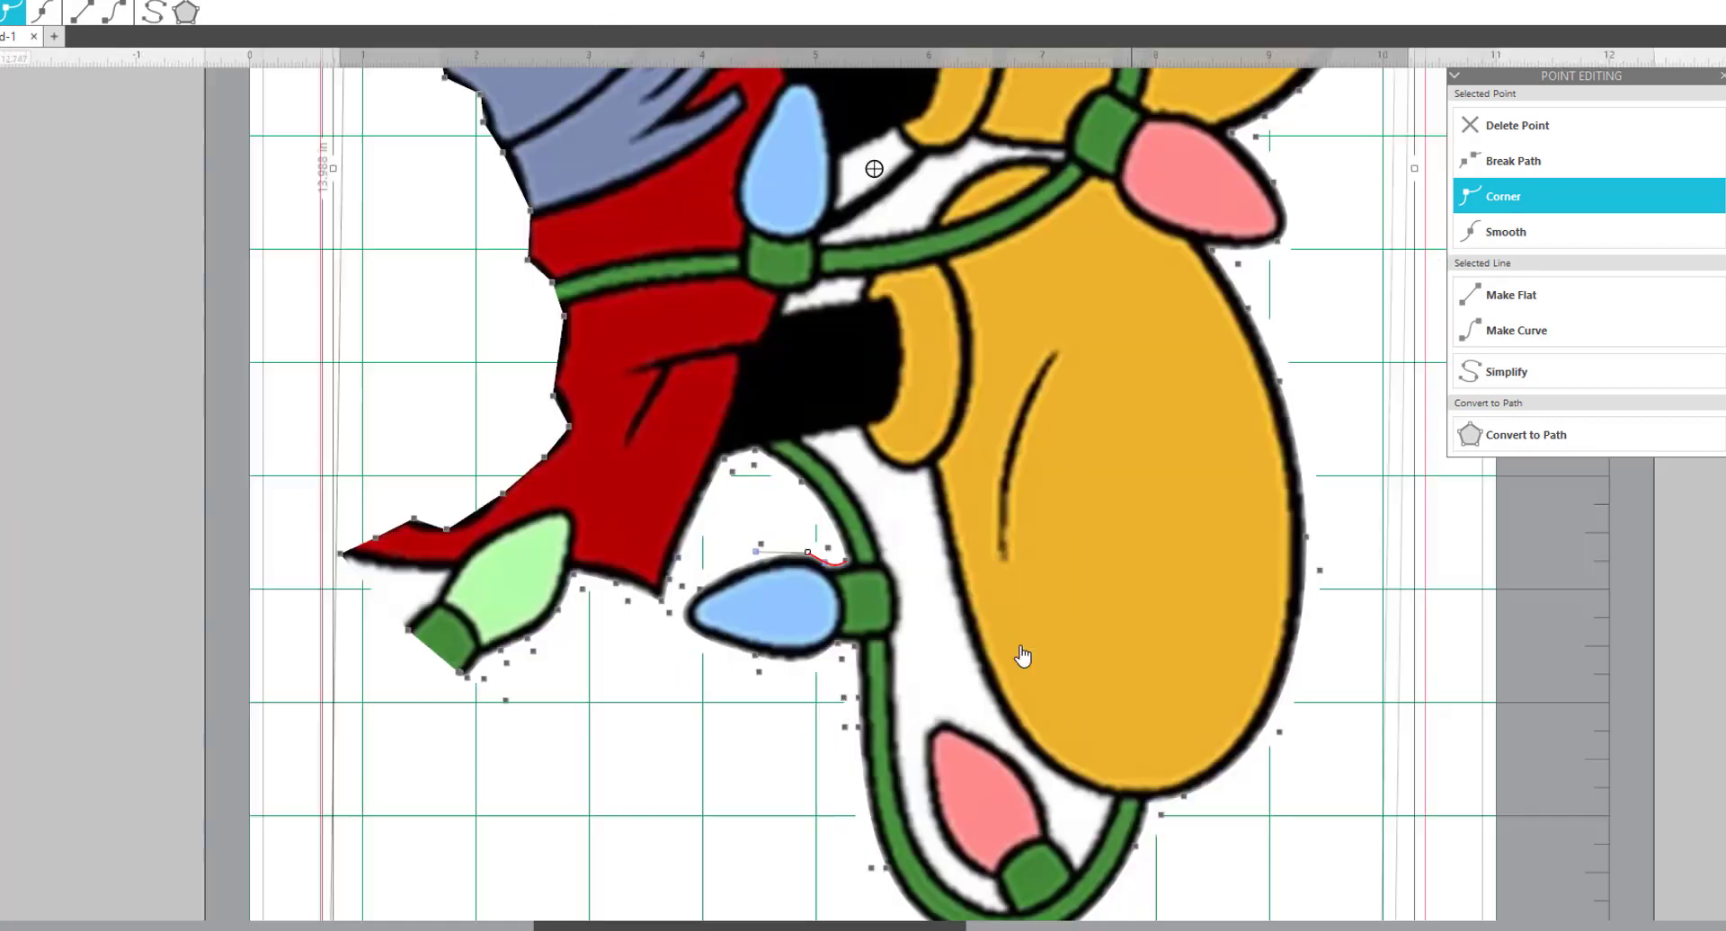
pyautogui.click(709, 762)
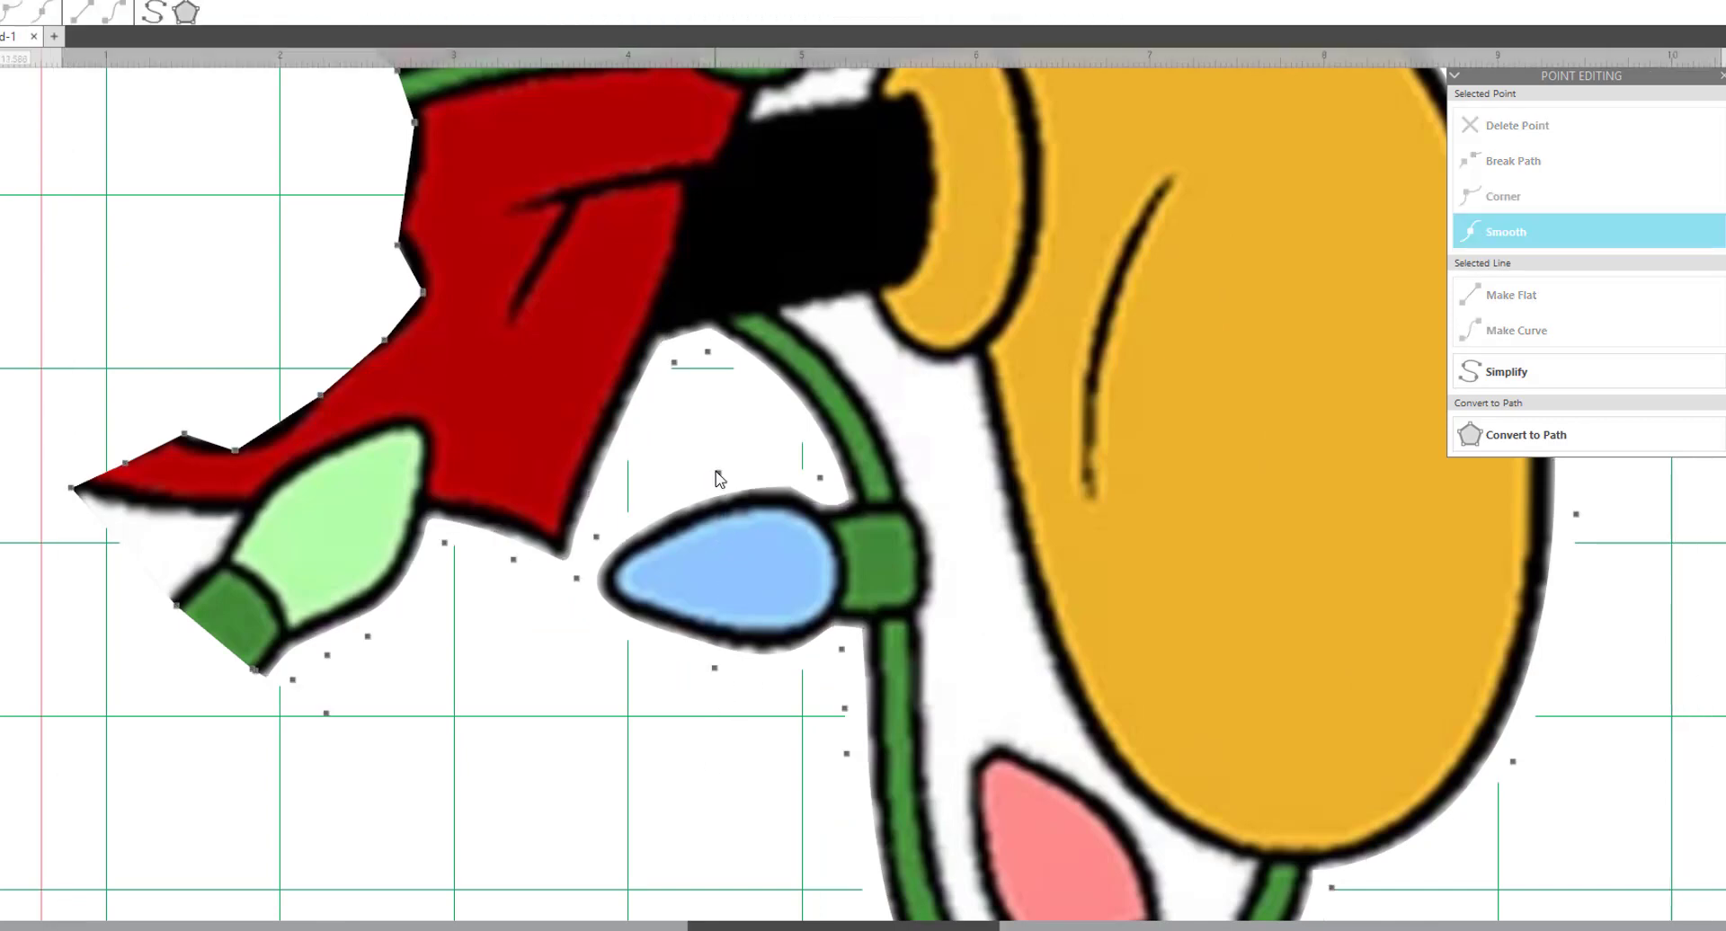
pyautogui.click(719, 474)
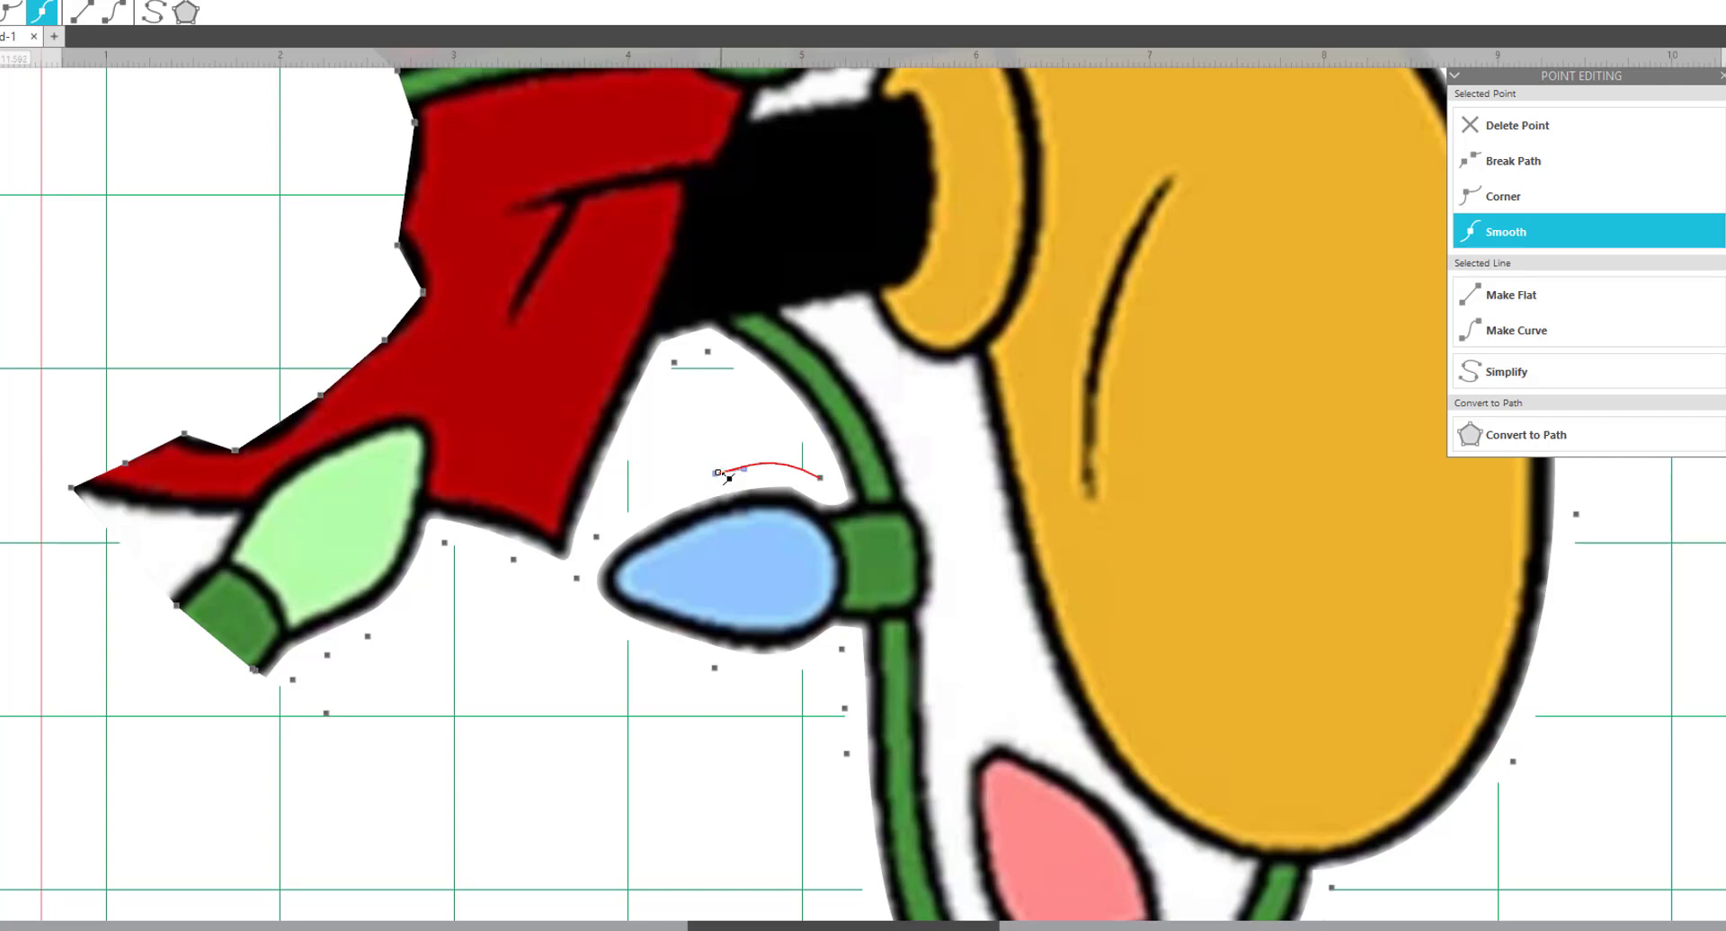
pyautogui.press('Delete')
pyautogui.press('Delete')
pyautogui.press('Delete')
pyautogui.press('Delete')
pyautogui.press('Delete')
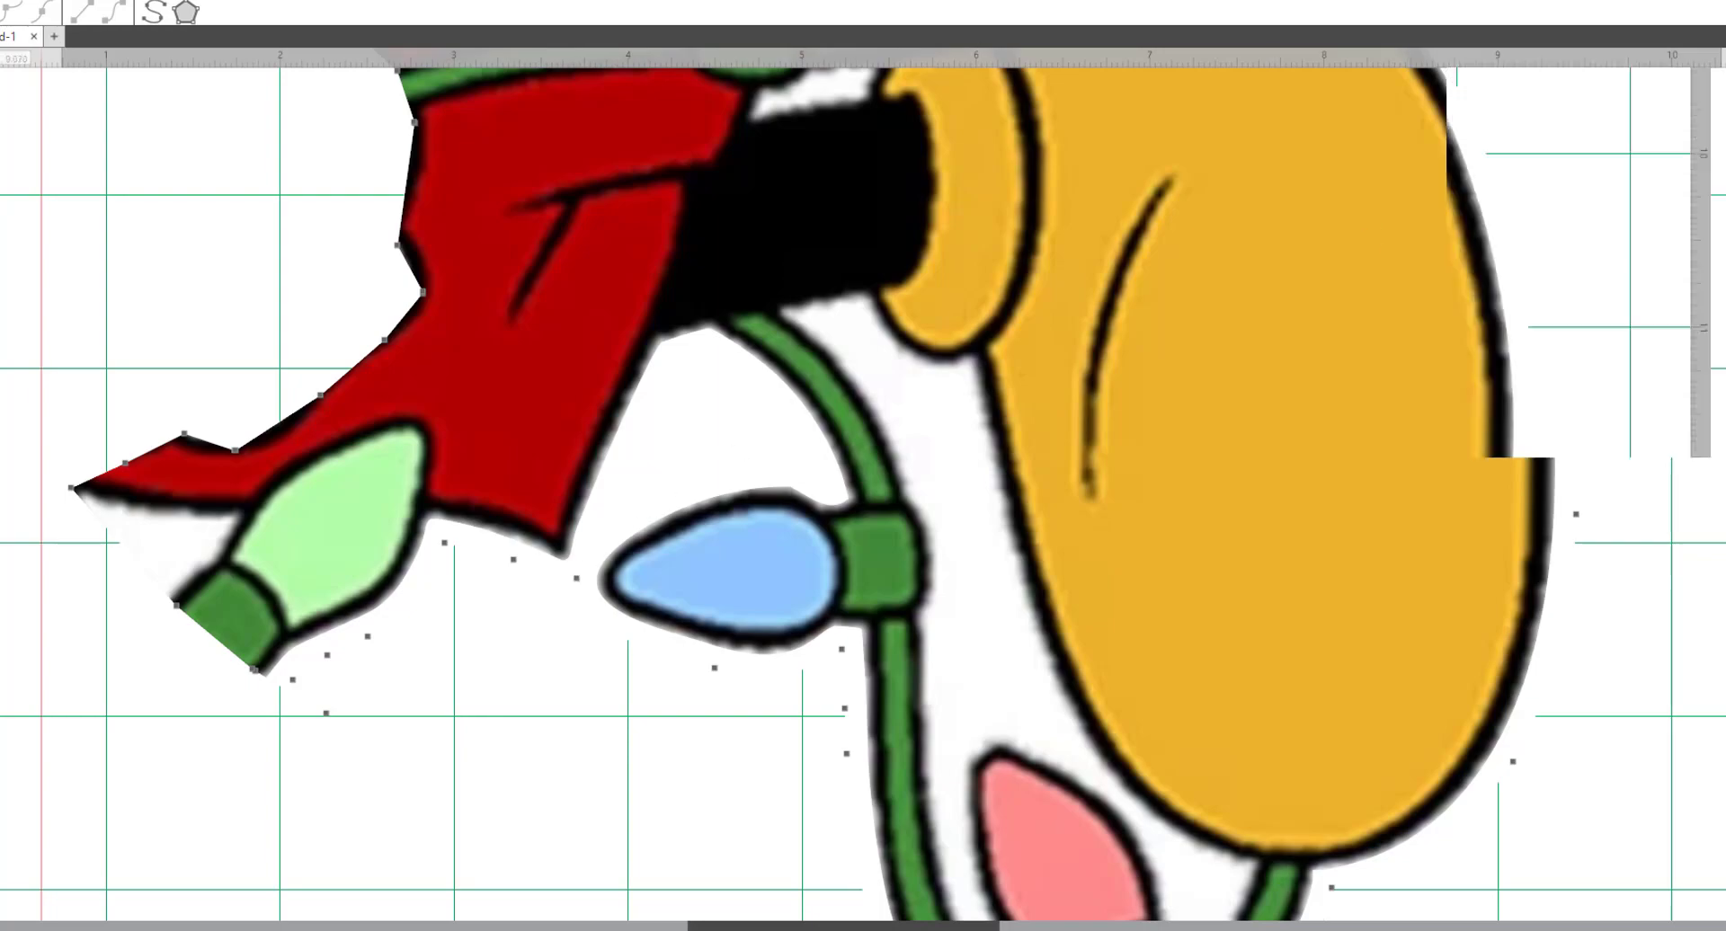
pyautogui.click(1703, 9)
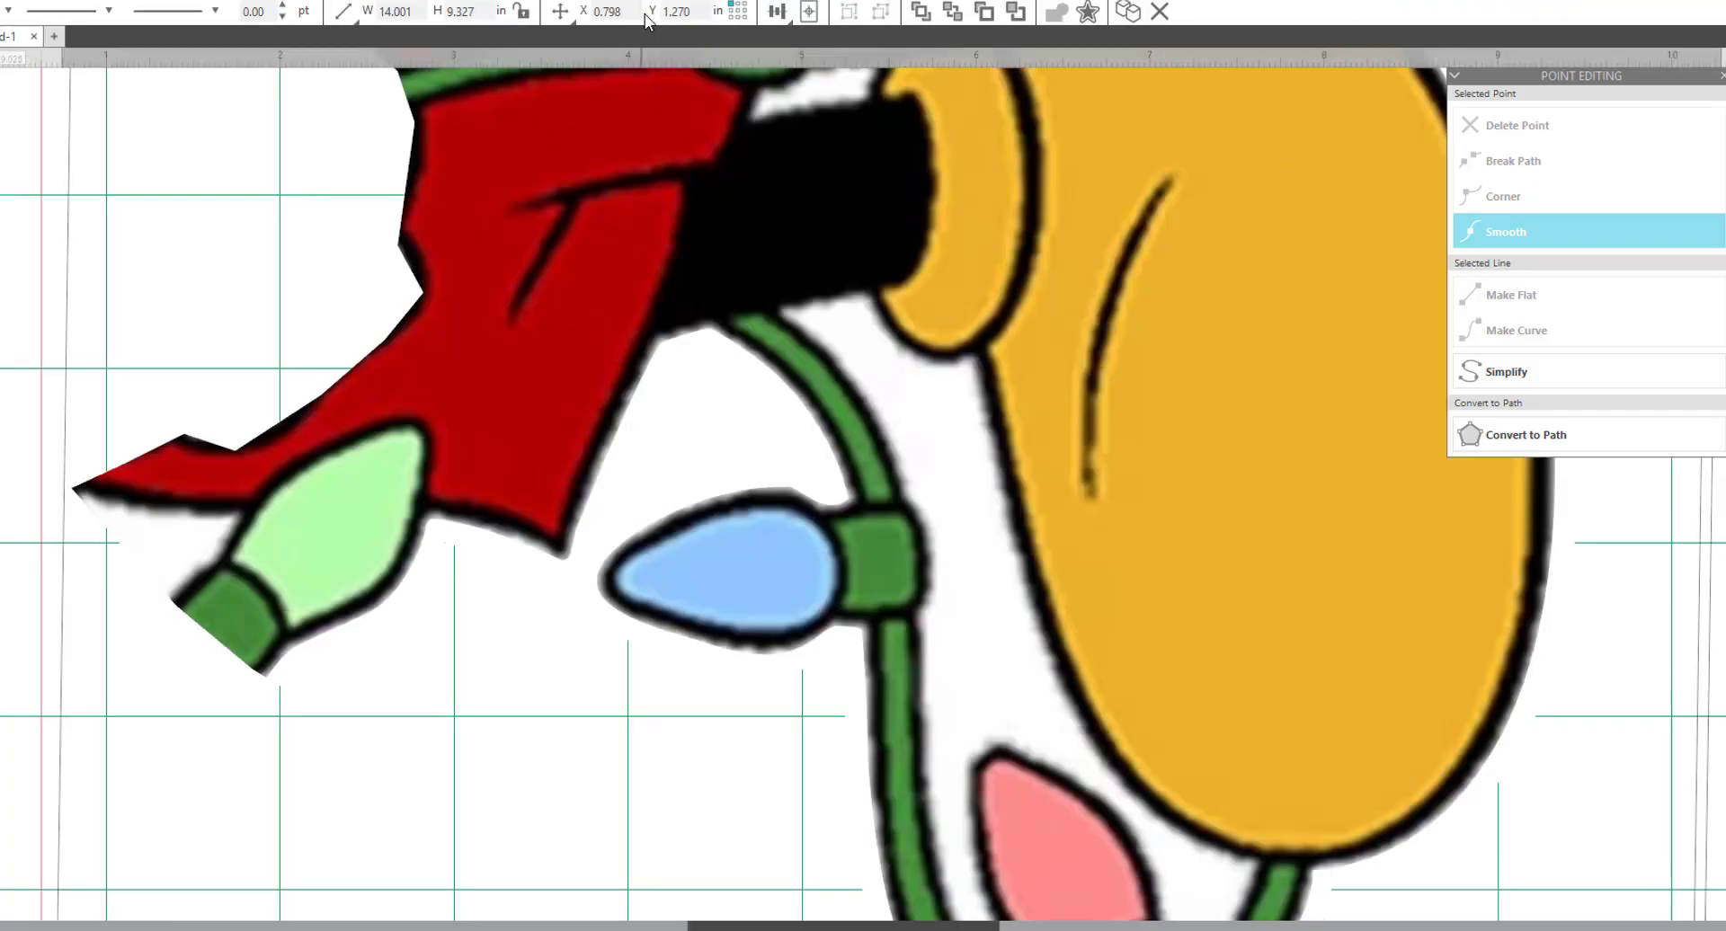
pyautogui.scroll(-5, 864, 302)
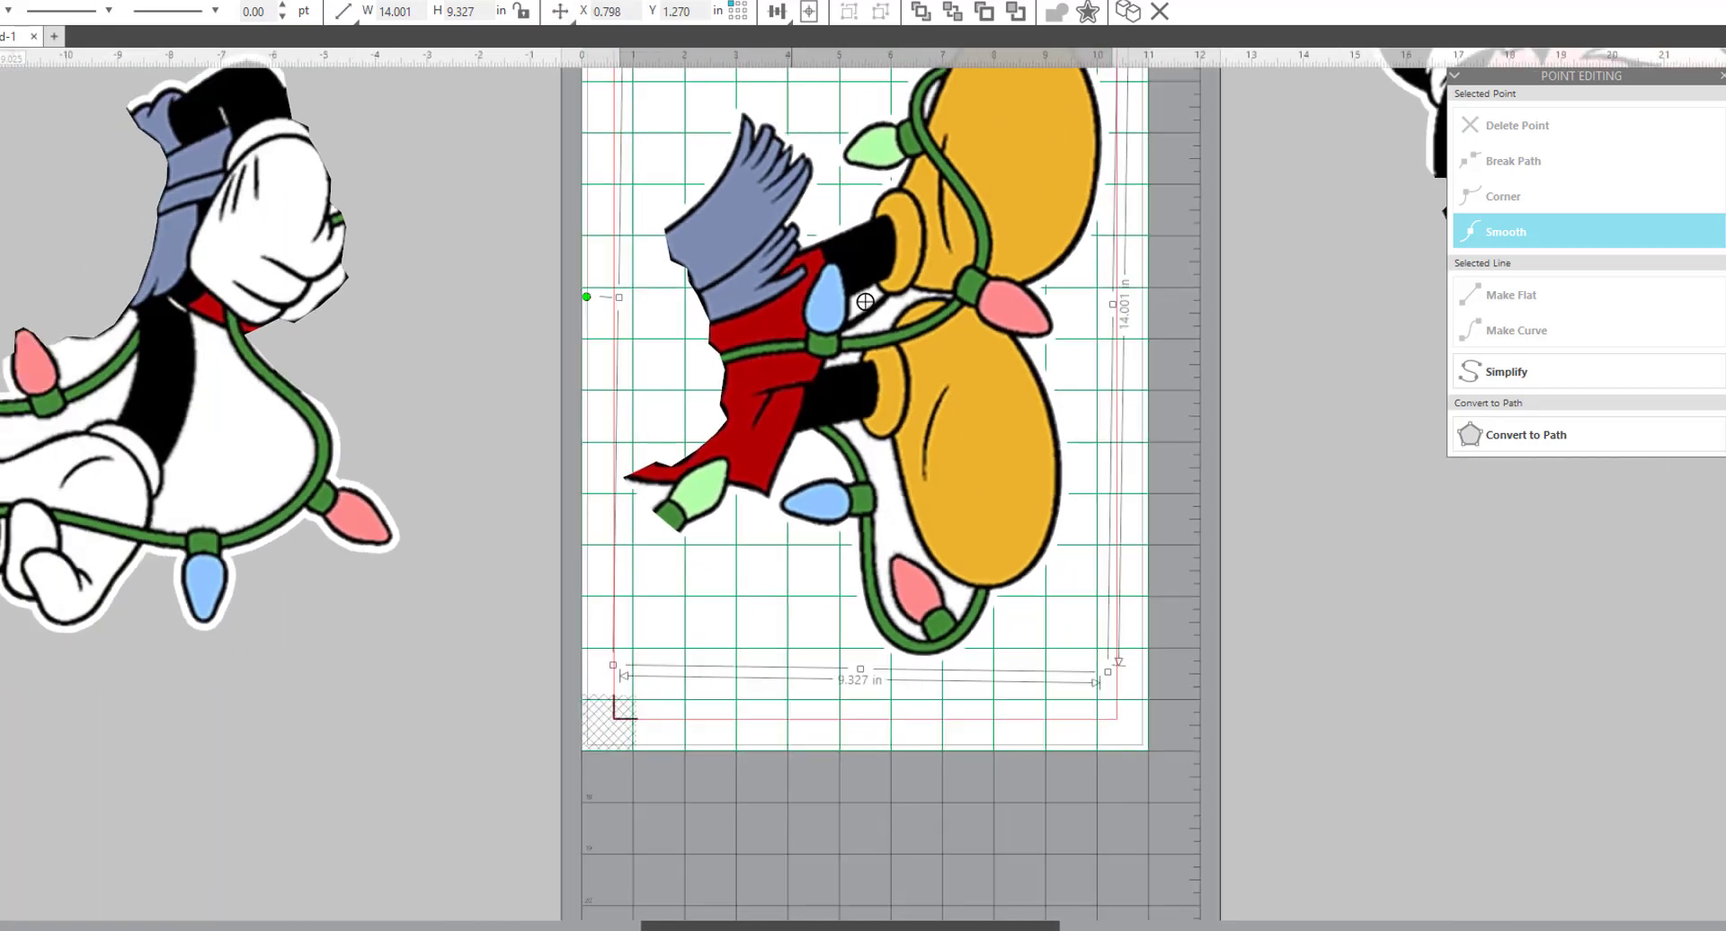
pyautogui.click(1329, 436)
pyautogui.scroll(4, 1330, 408)
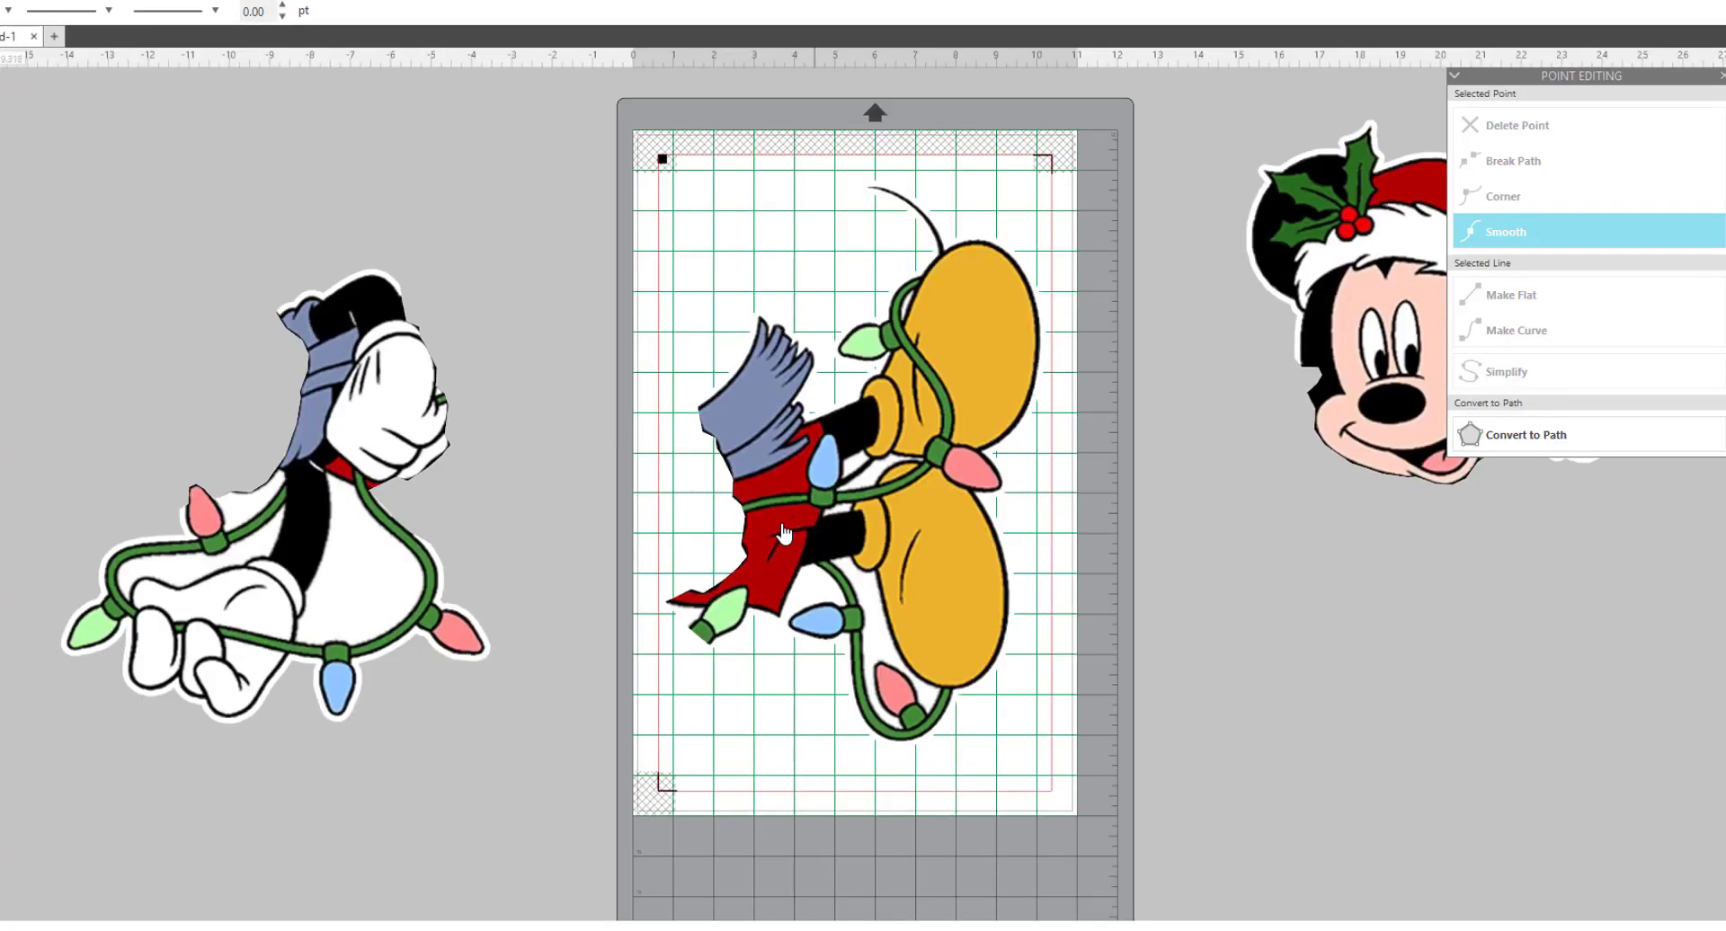
# - Keep the shoe artwork with its white backing, group them, and move the group off the mat below the head
pyautogui.moveTo(800, 536); pyautogui.dragTo(1360, 476)
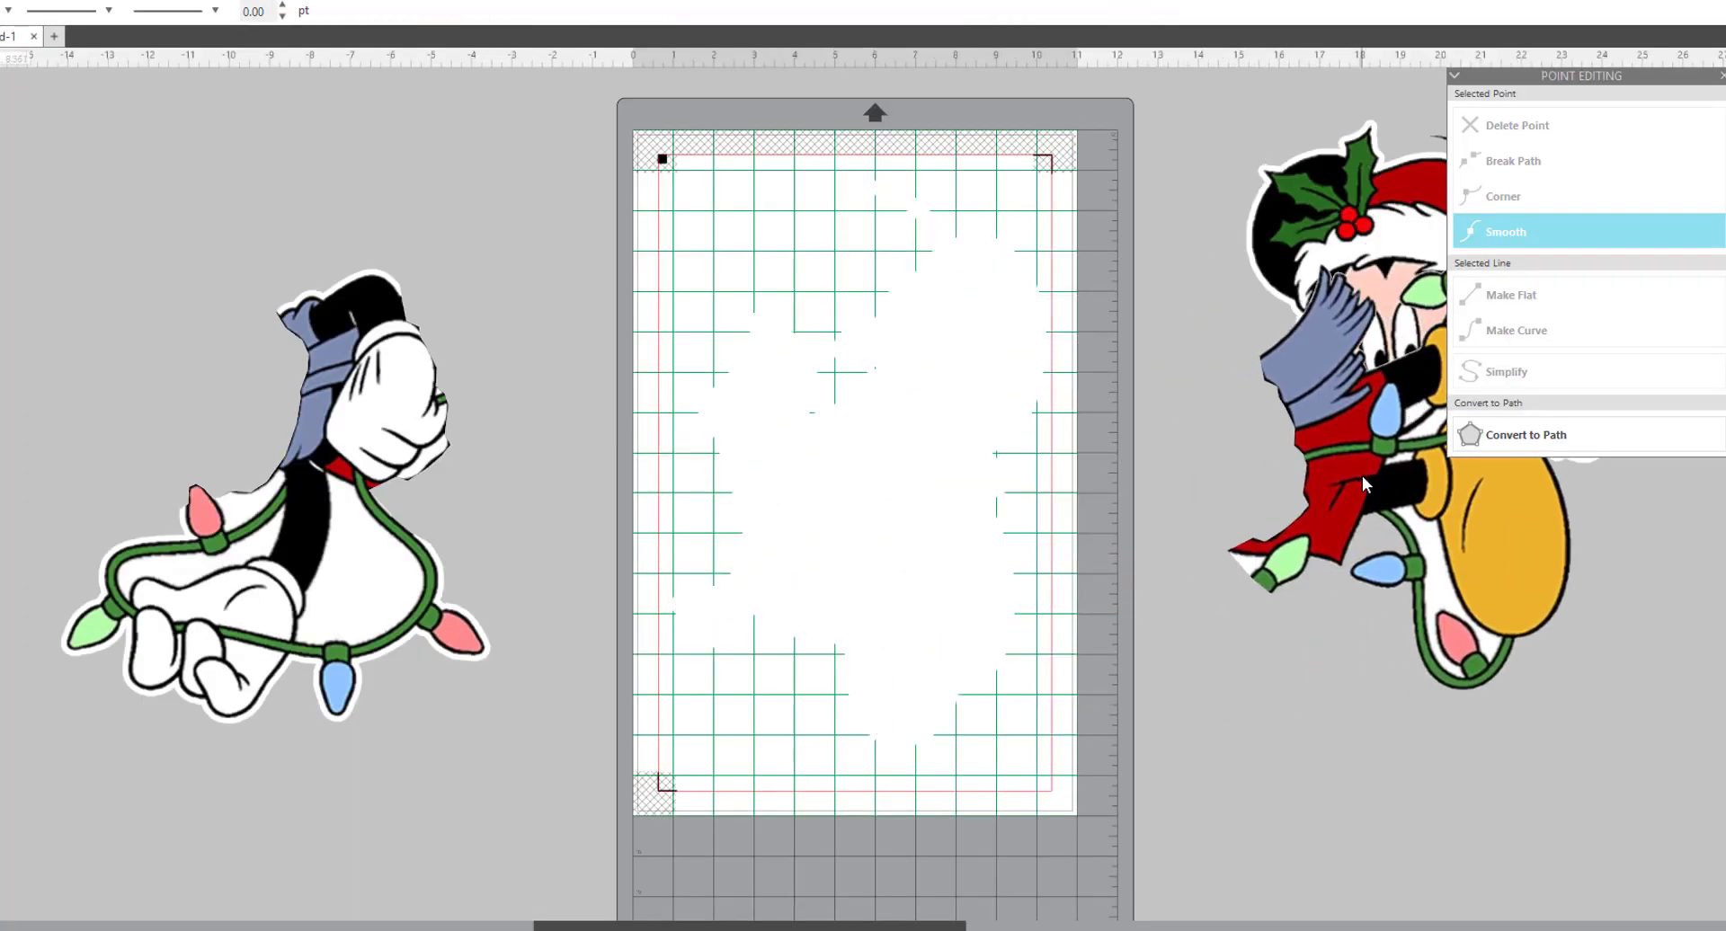
pyautogui.hotkey('ctrl', 'z')
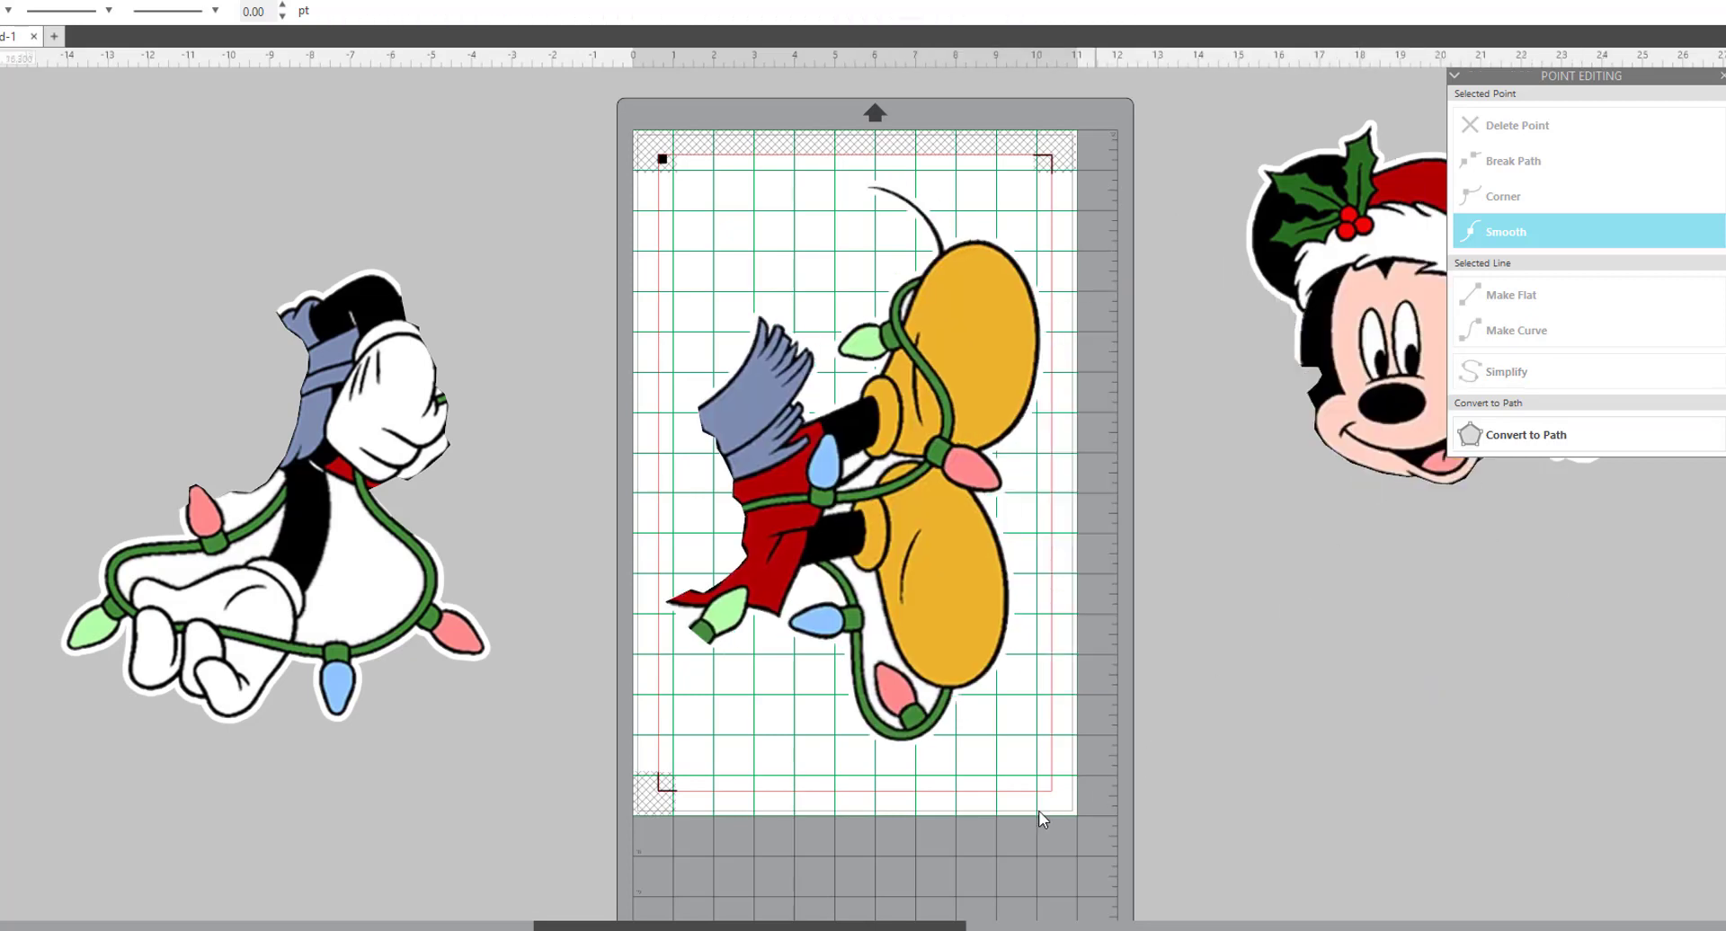
pyautogui.click(934, 683)
pyautogui.rightClick(828, 683)
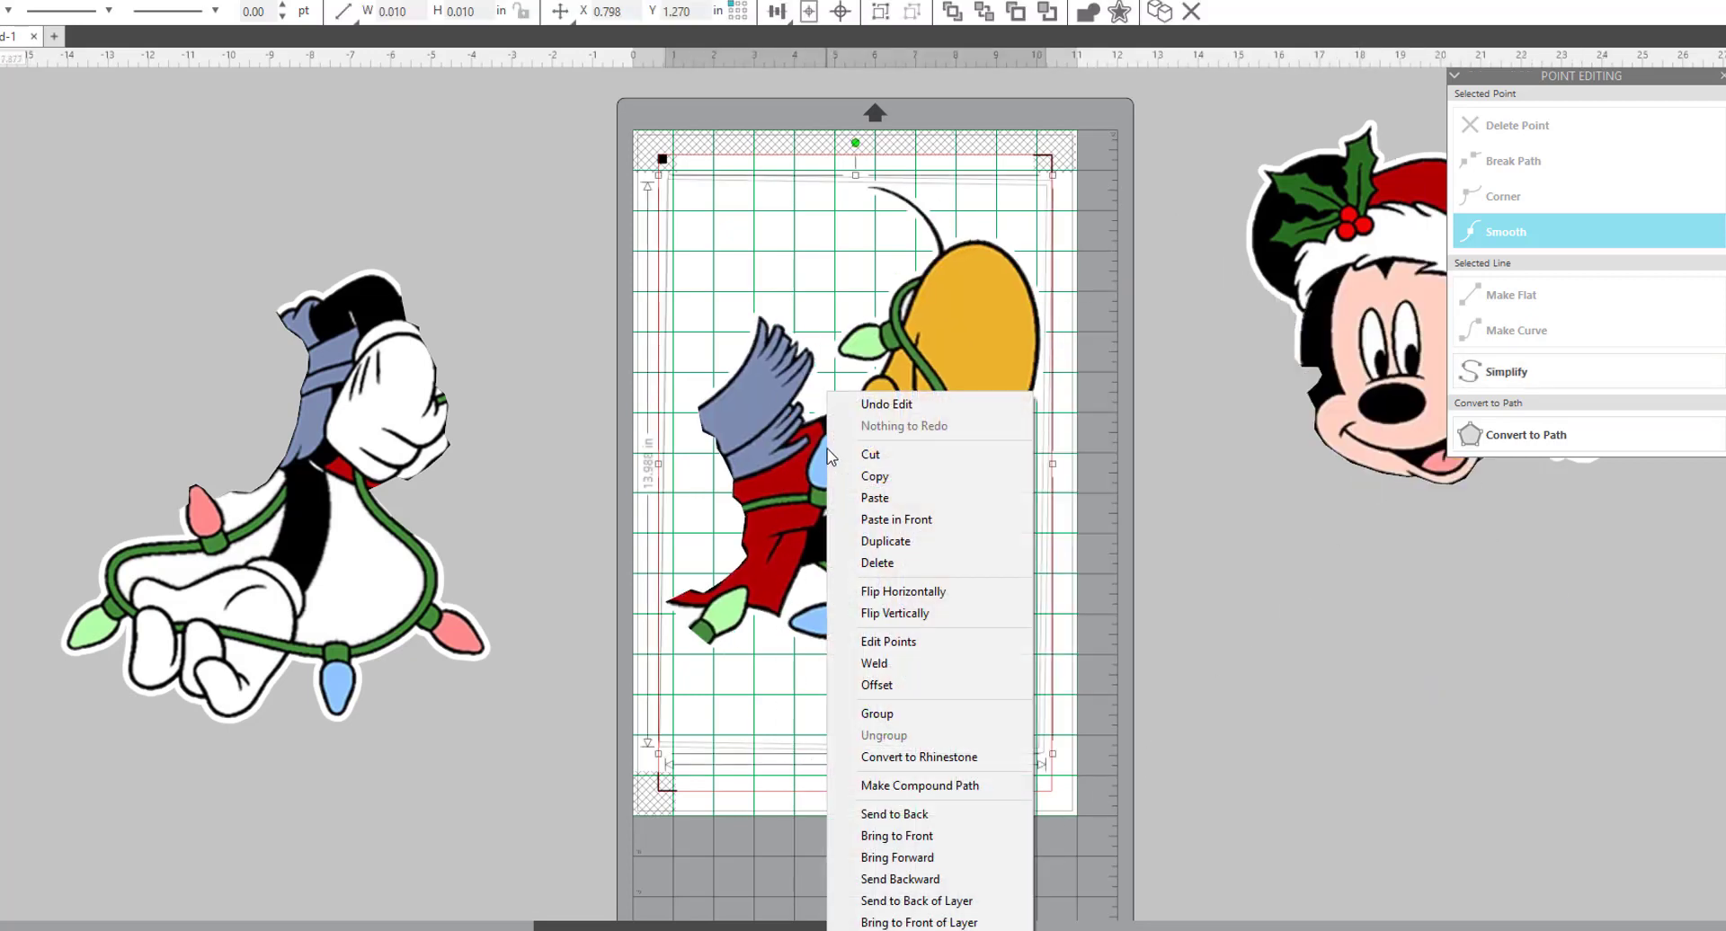
pyautogui.click(899, 714)
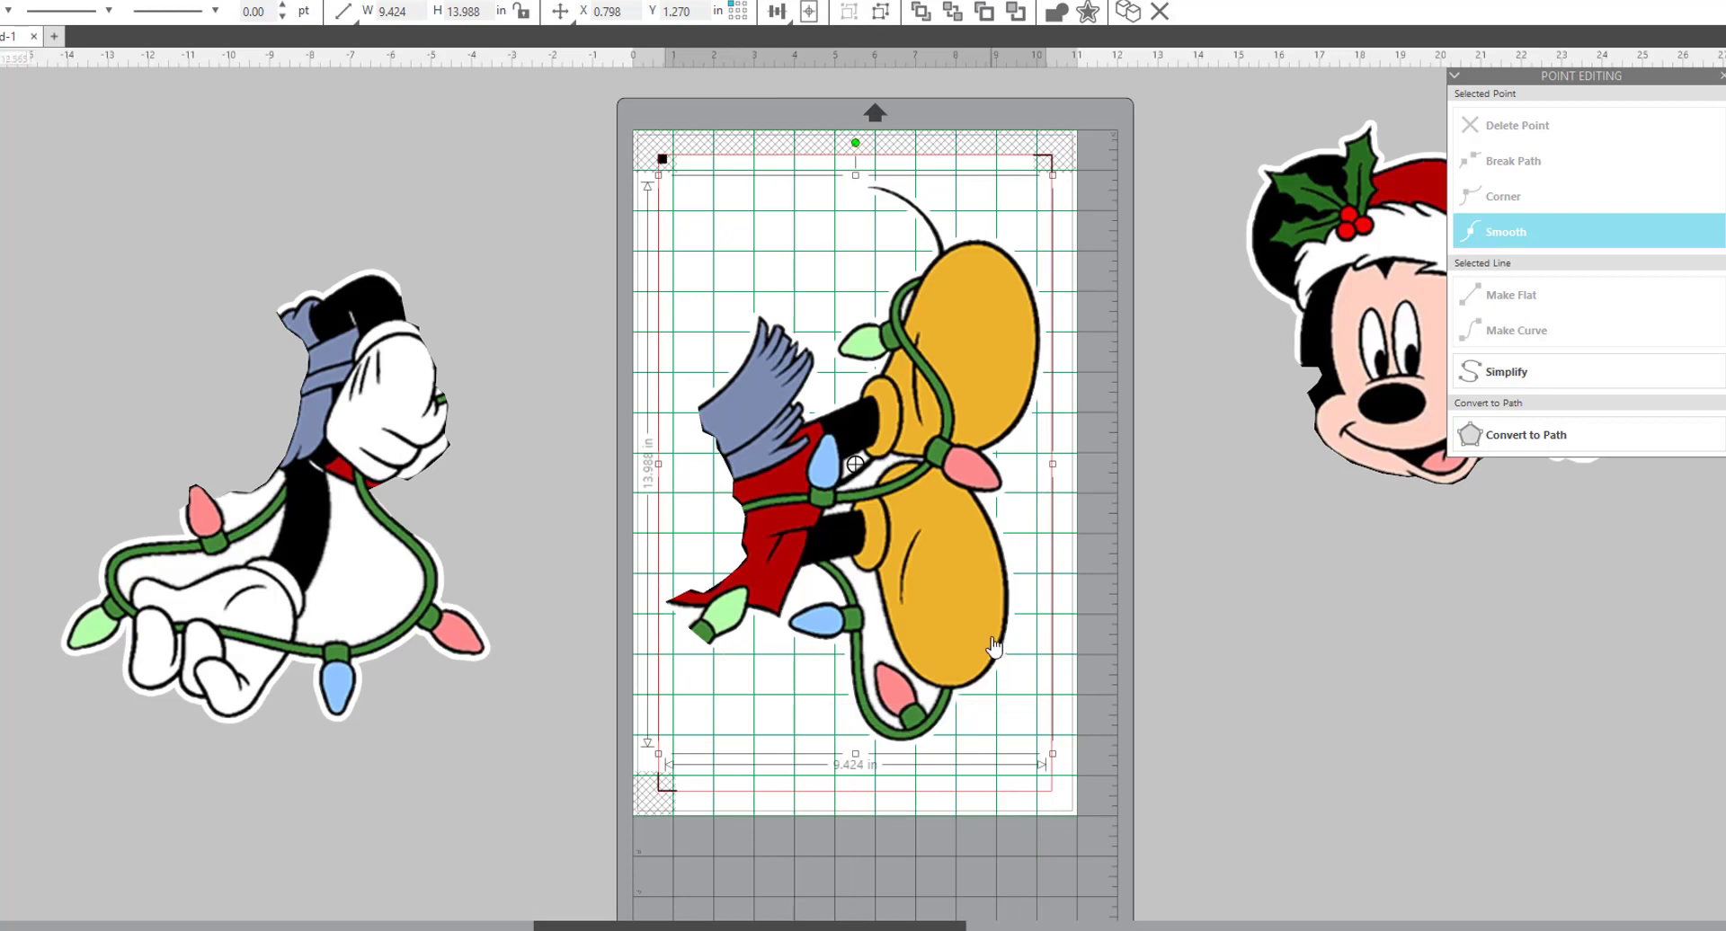
pyautogui.moveTo(1118, 683); pyautogui.dragTo(1498, 781)
pyautogui.moveTo(1394, 620); pyautogui.dragTo(1542, 596)
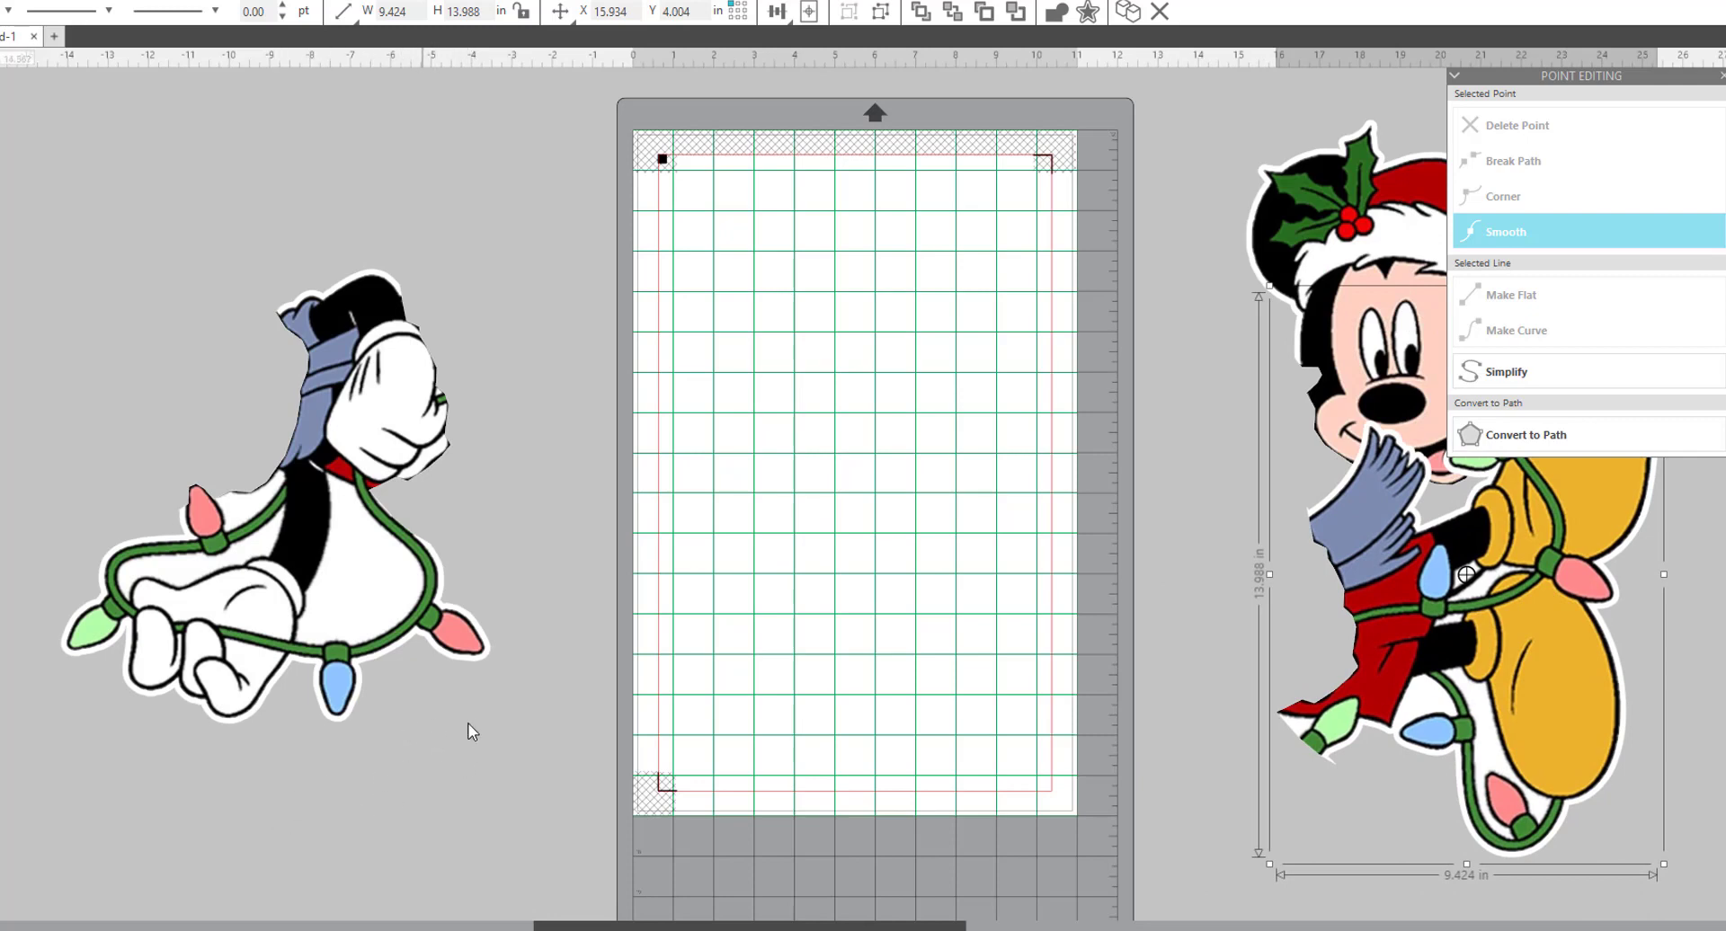
# - Move the hand section onto the page and rotate it about 45 degrees counterclockwise
pyautogui.moveTo(377, 603); pyautogui.dragTo(924, 512)
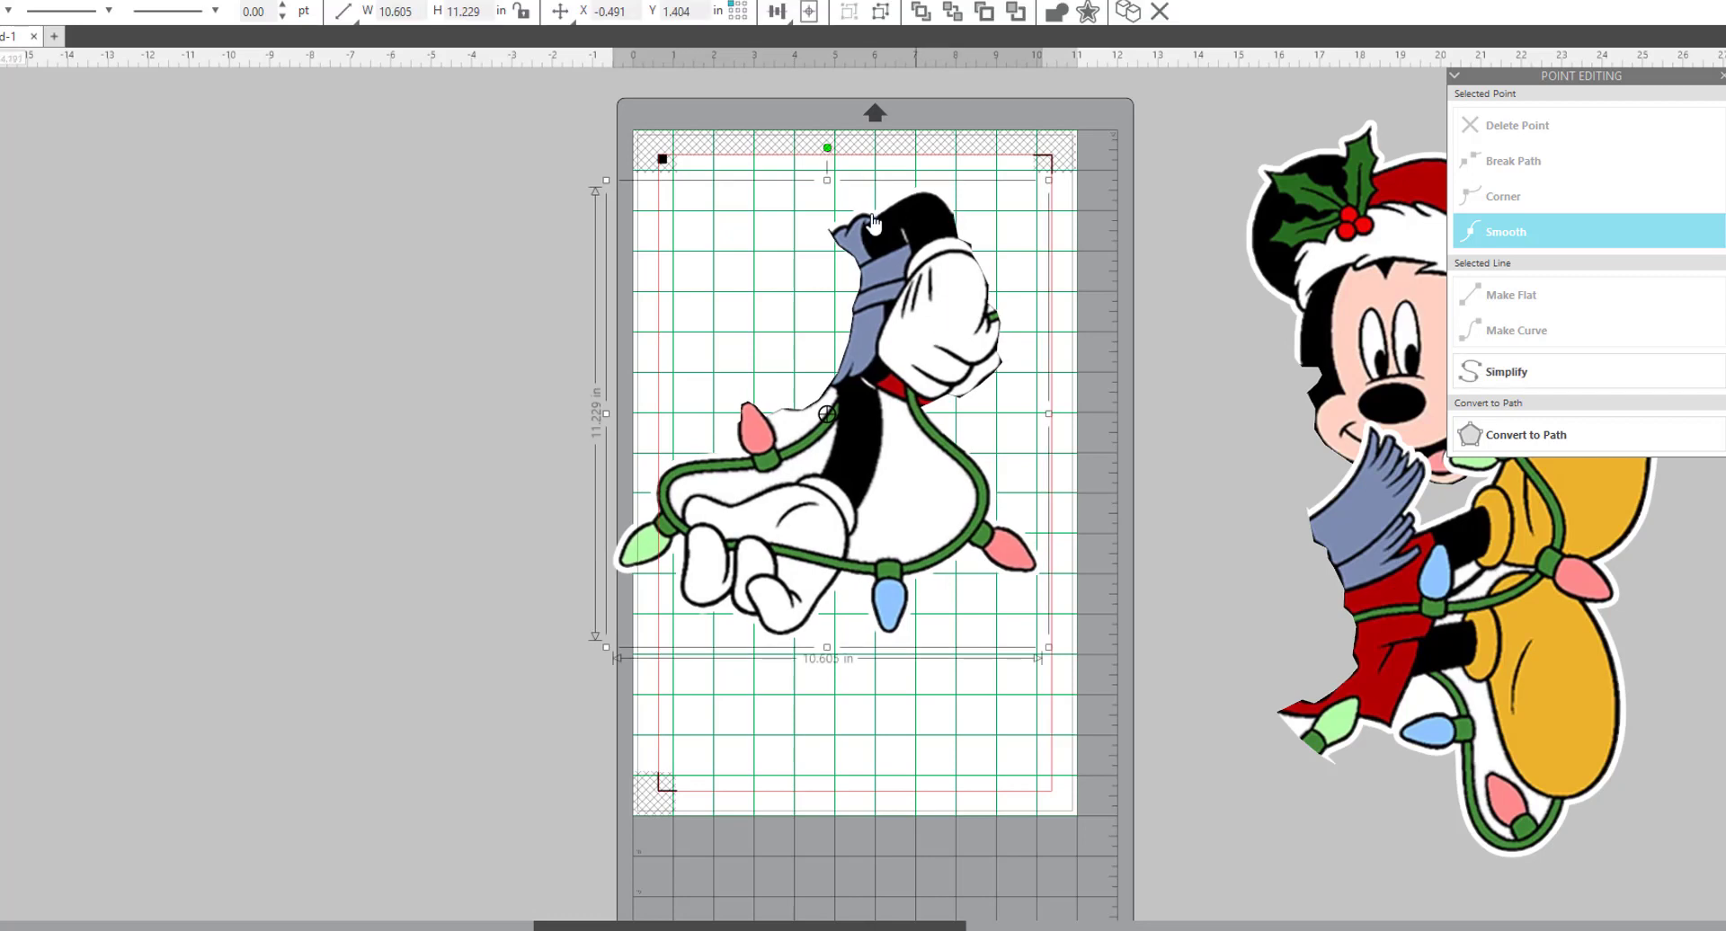
pyautogui.moveTo(828, 147); pyautogui.dragTo(639, 226)
pyautogui.moveTo(802, 314)
pyautogui.mouseDown()
pyautogui.moveTo(786, 319)
pyautogui.moveTo(804, 322)
pyautogui.mouseUp()
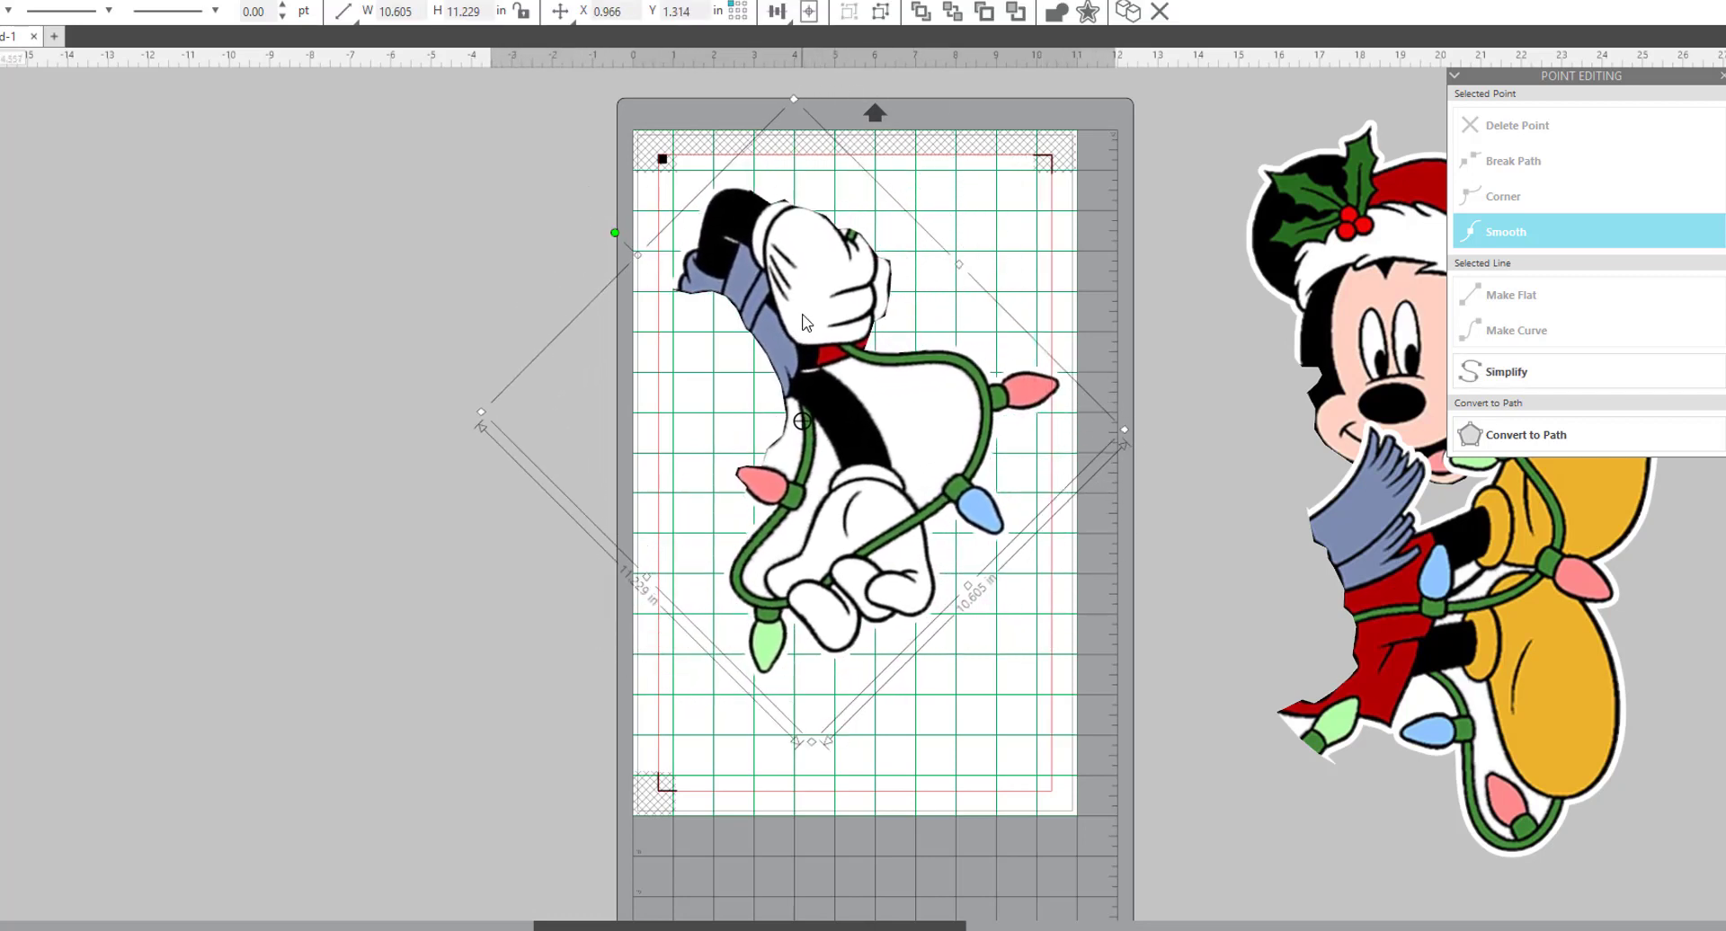
# - Try fitting the hand section inside the cut border by turning it upside down and testing several tilts
pyautogui.moveTo(615, 231); pyautogui.dragTo(755, 629)
pyautogui.moveTo(765, 462); pyautogui.dragTo(809, 468)
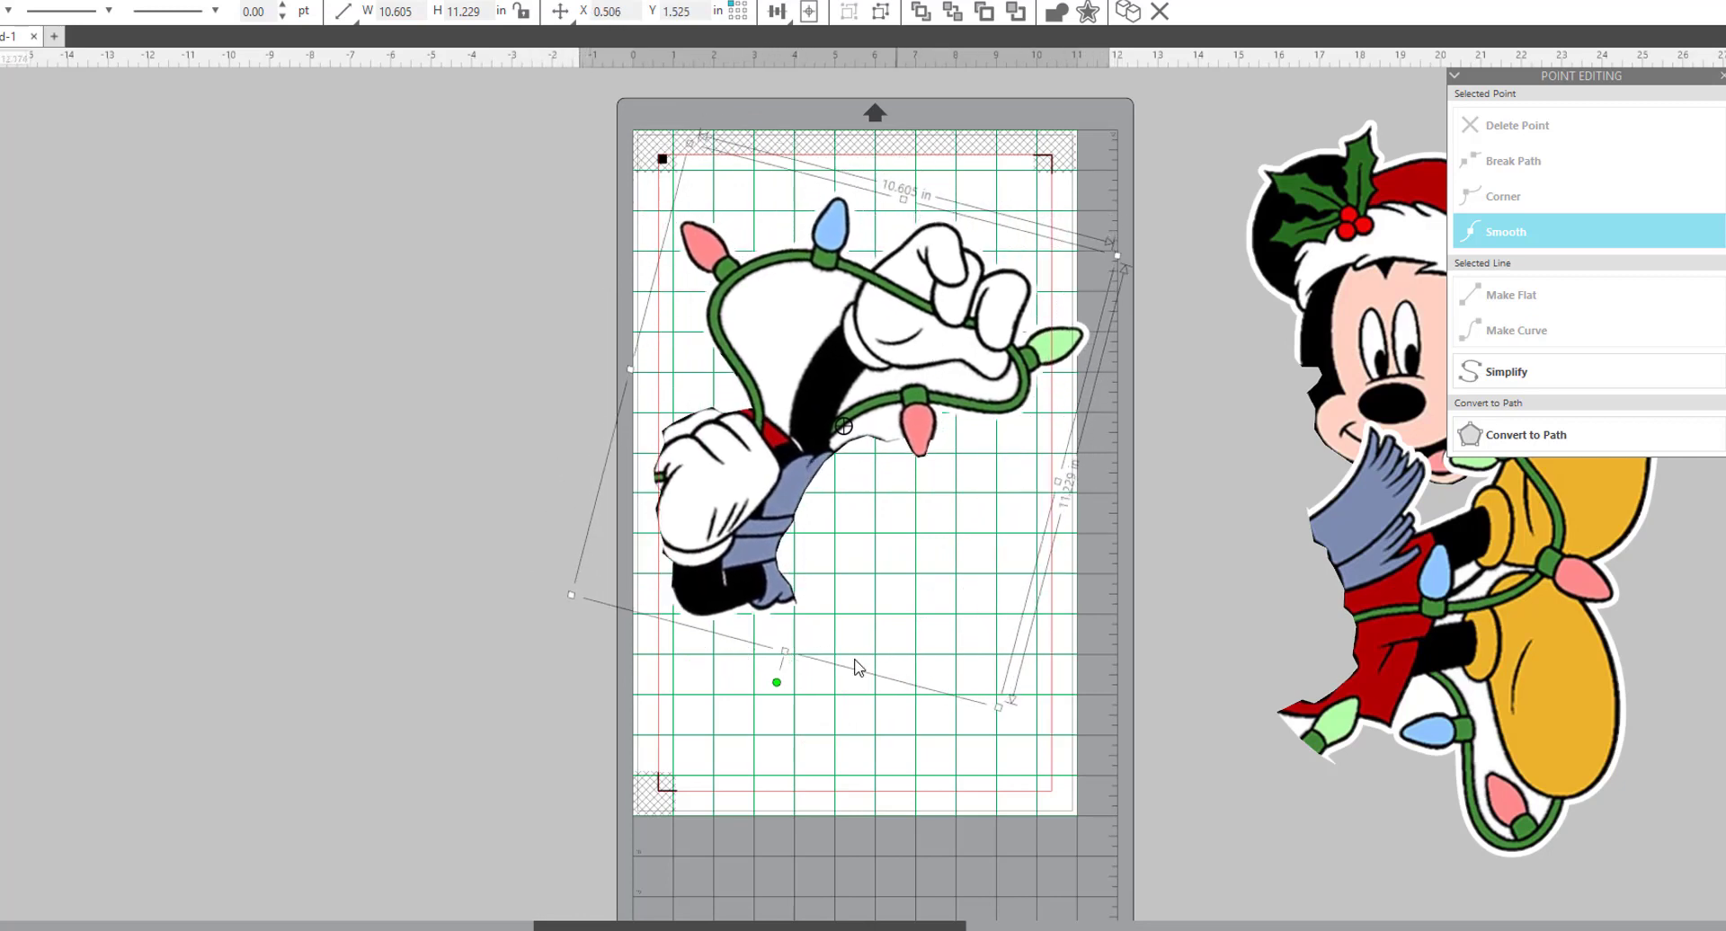
pyautogui.moveTo(775, 684); pyautogui.dragTo(849, 696)
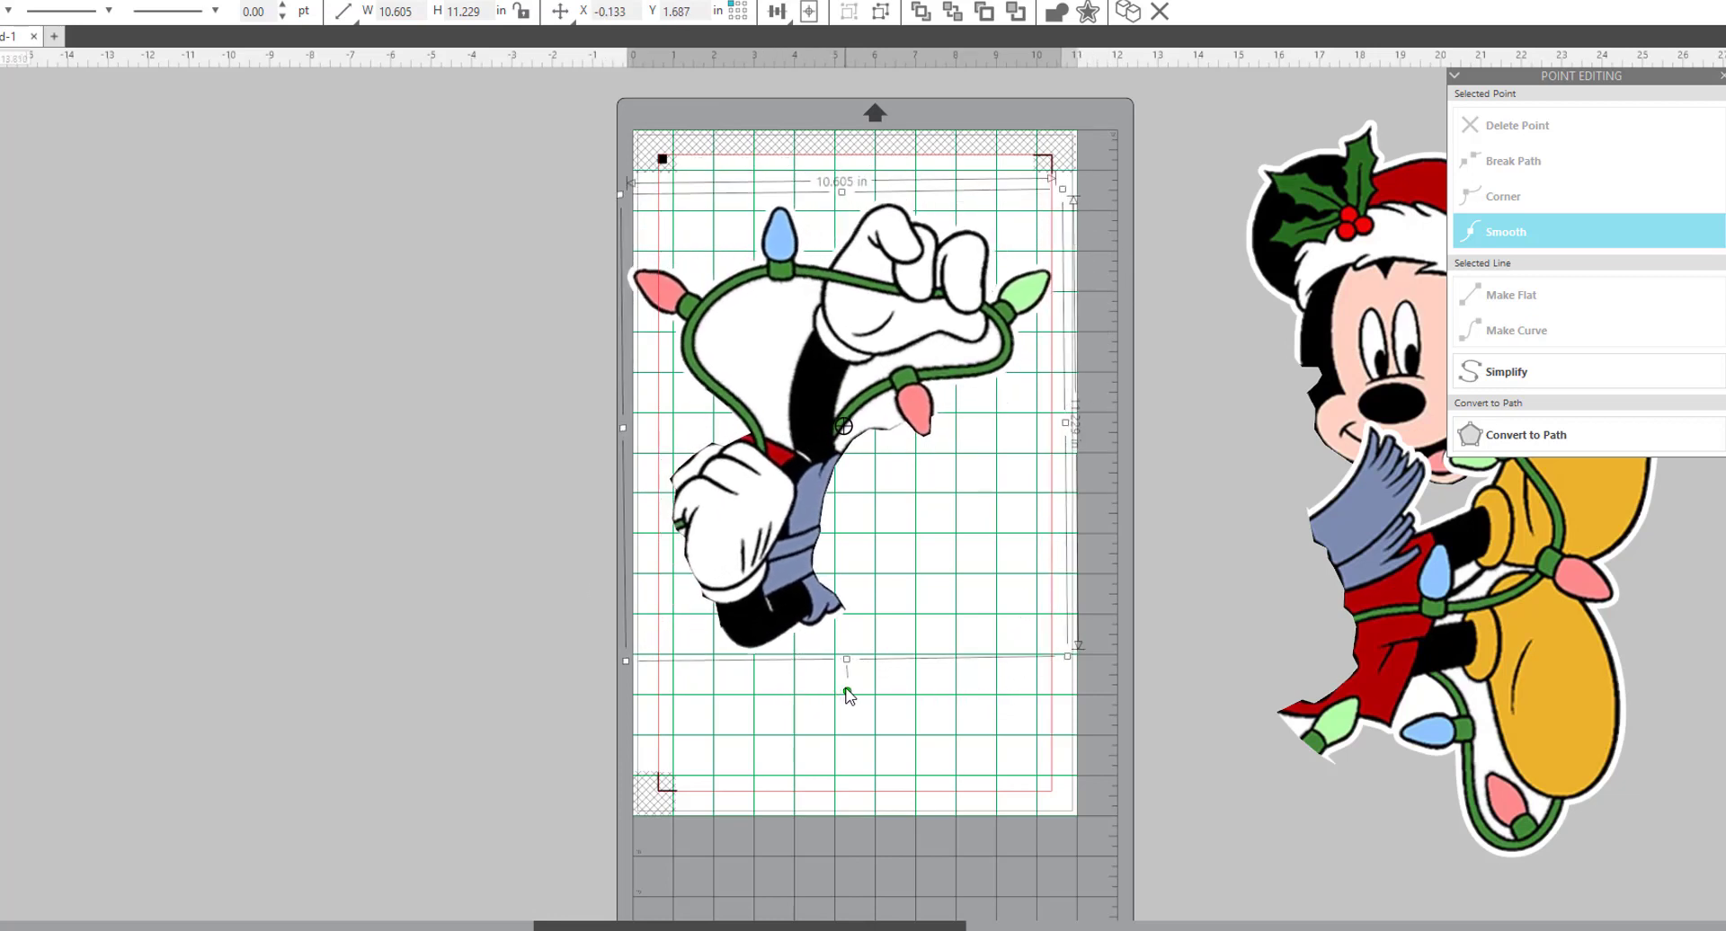
pyautogui.moveTo(754, 549); pyautogui.dragTo(802, 594)
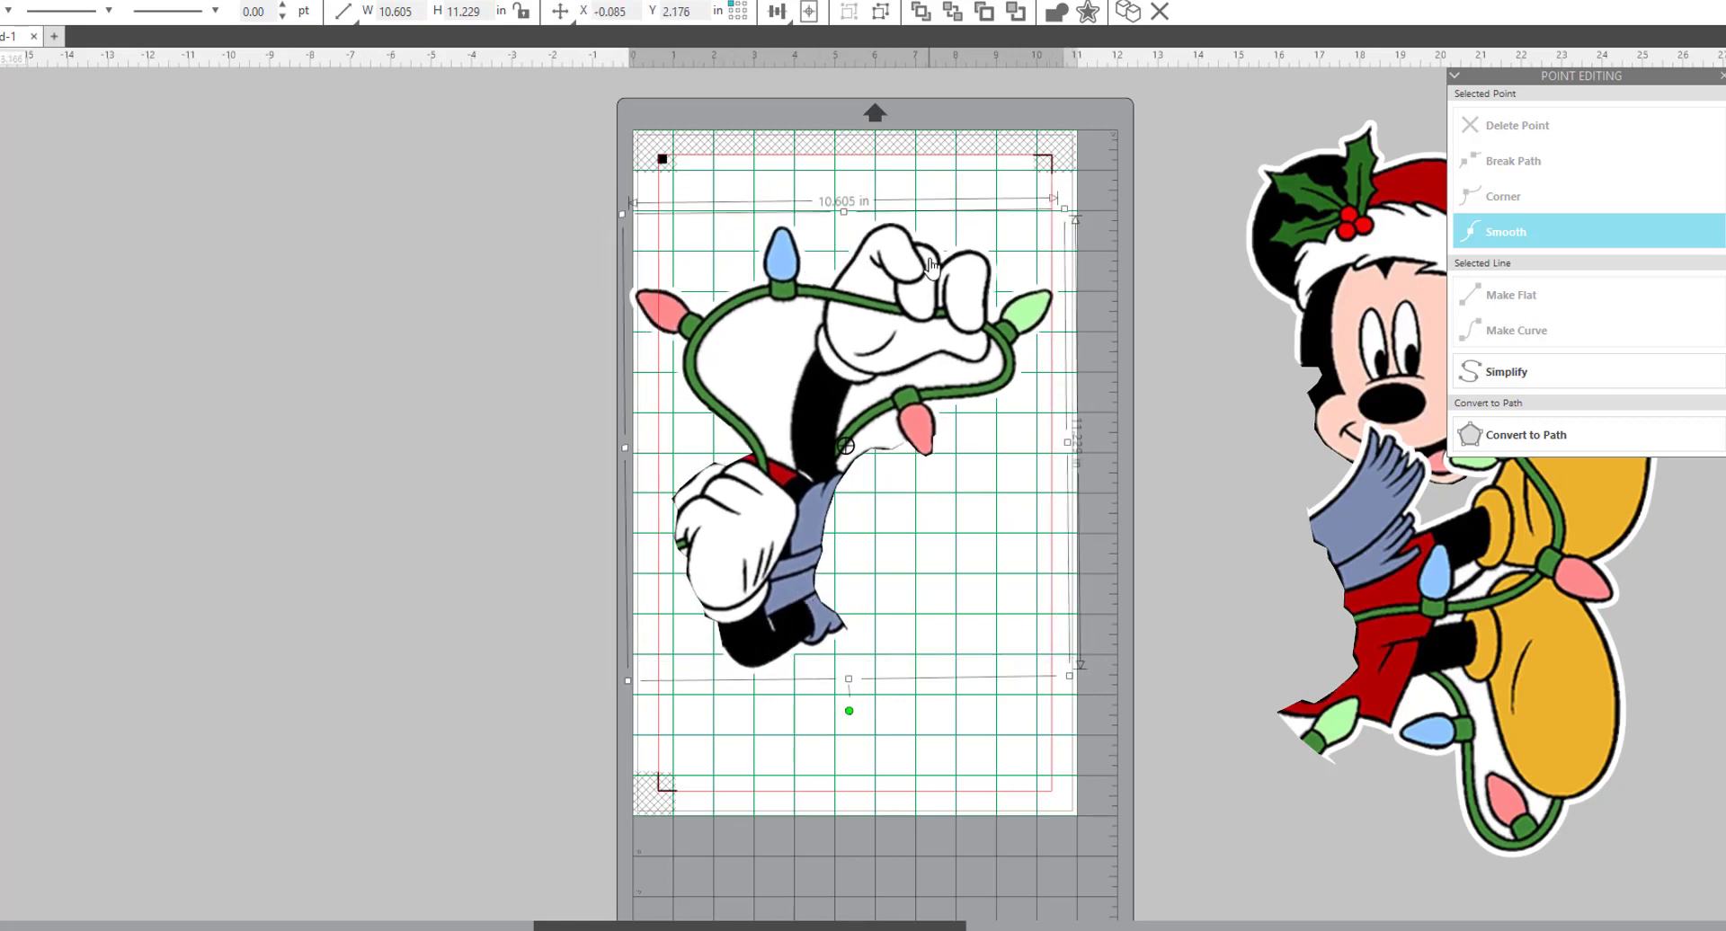
pyautogui.moveTo(849, 711); pyautogui.dragTo(877, 704)
pyautogui.moveTo(821, 527); pyautogui.dragTo(822, 523)
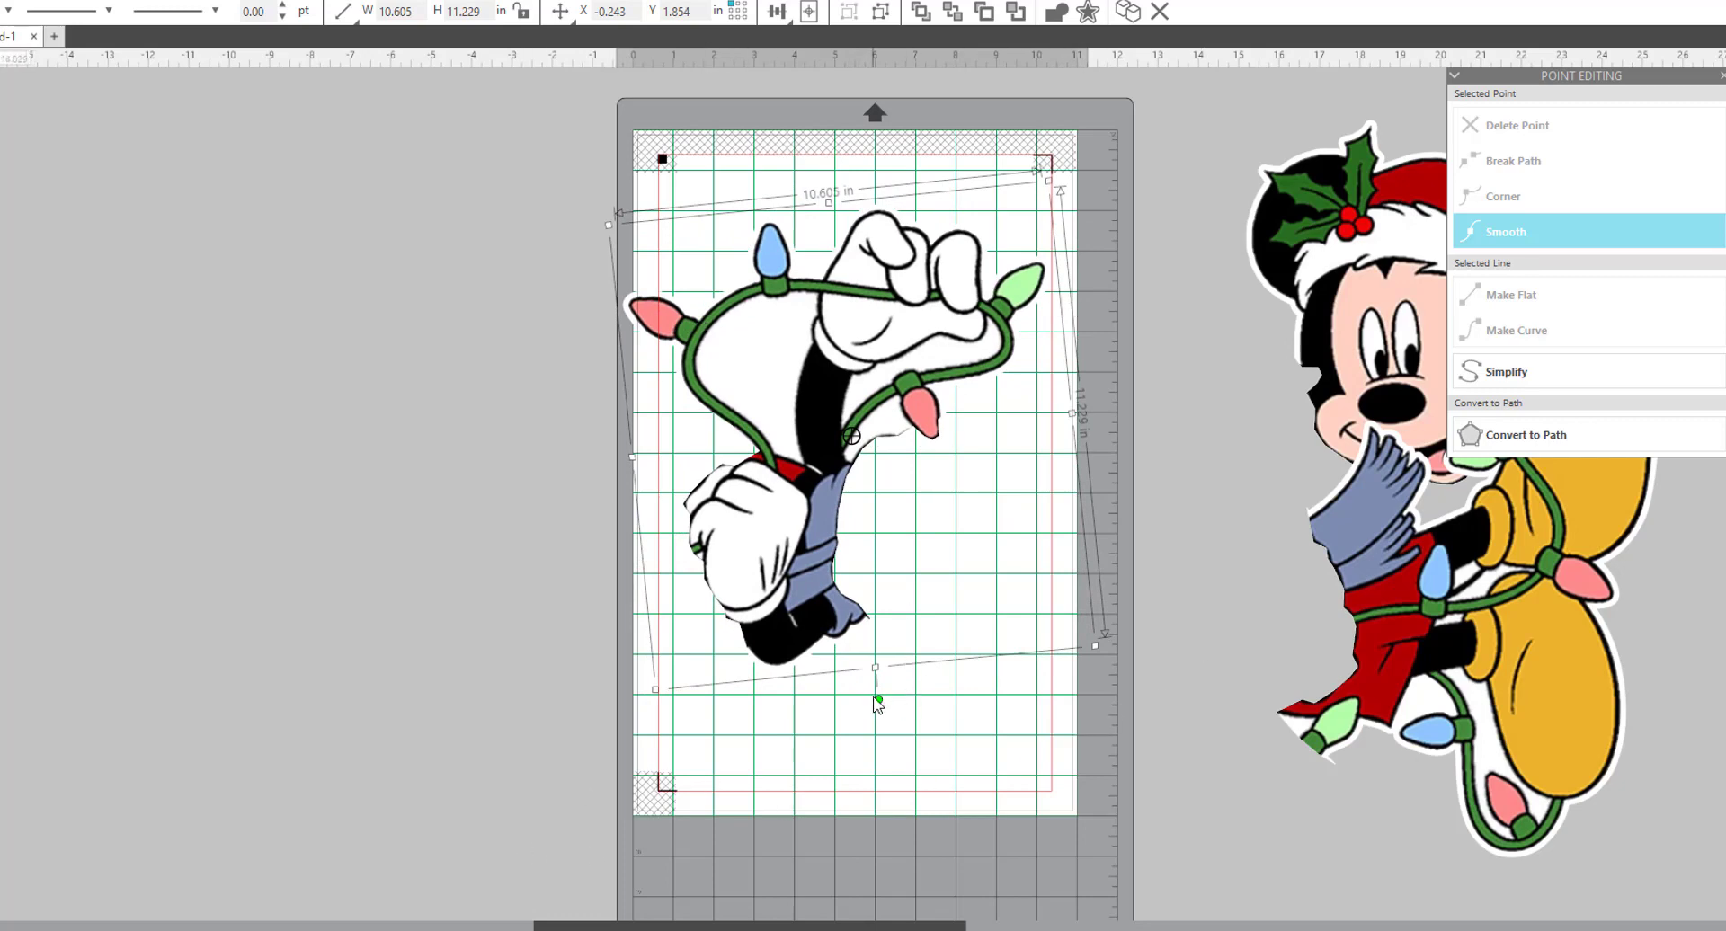
pyautogui.moveTo(879, 702); pyautogui.dragTo(794, 706)
pyautogui.moveTo(805, 472); pyautogui.dragTo(789, 429)
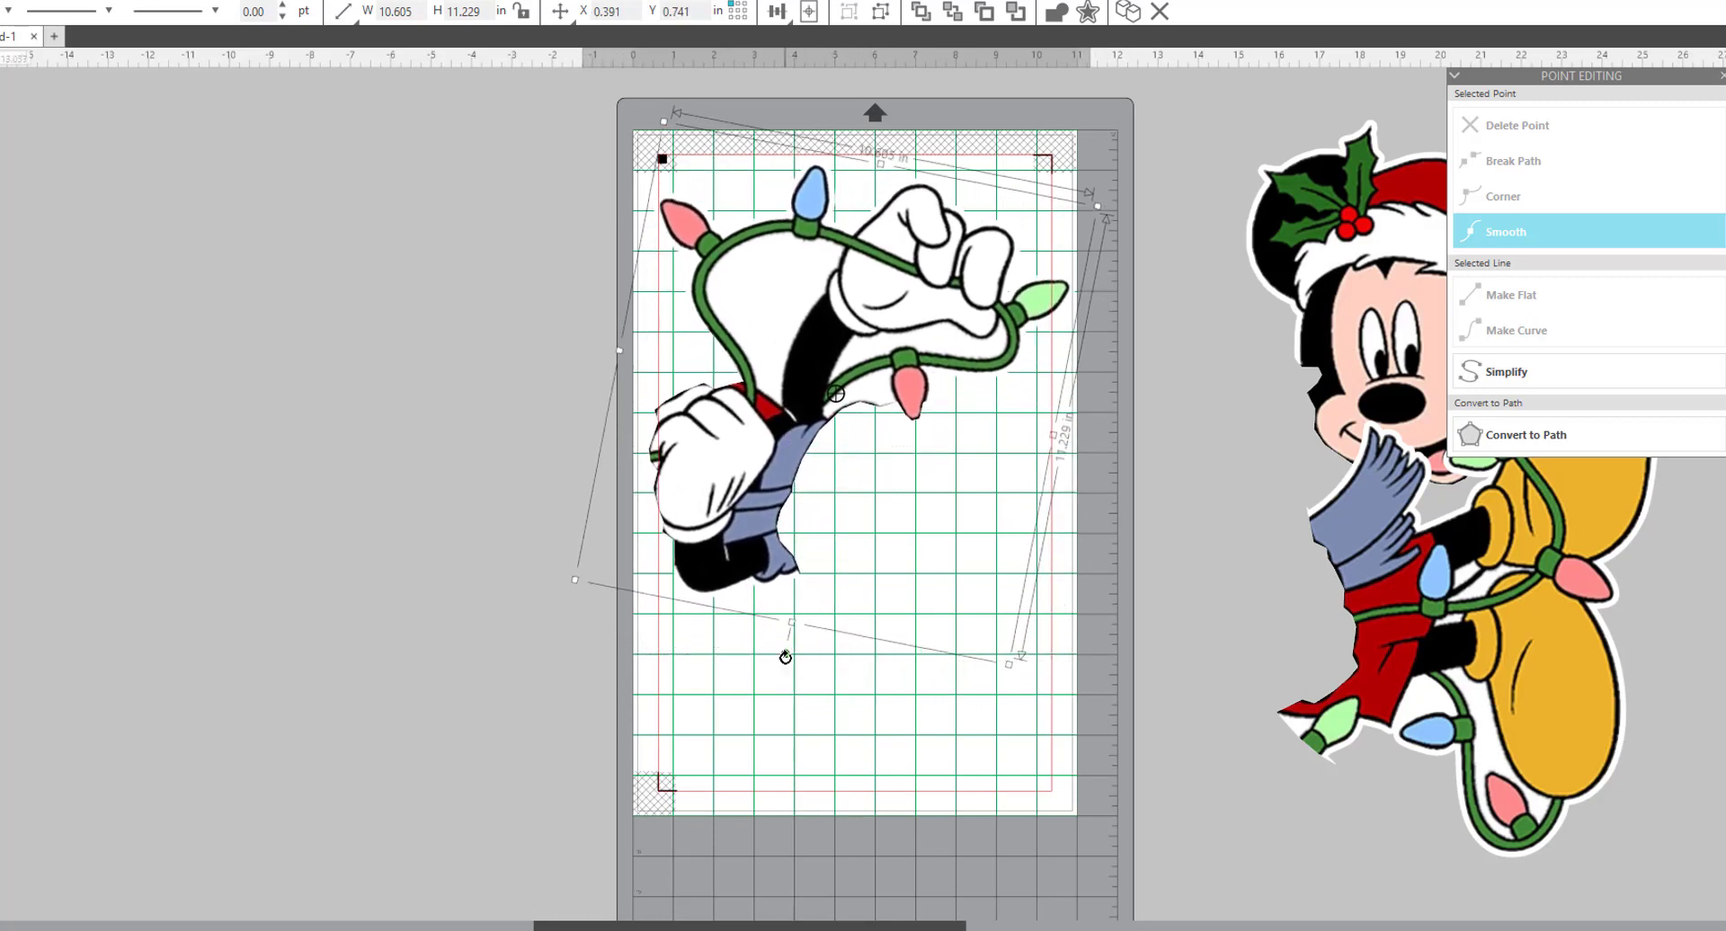
# - Rotate the hand section about 130 degrees clockwise and position it fully inside the red cut border
pyautogui.moveTo(785, 657); pyautogui.dragTo(635, 567)
pyautogui.moveTo(719, 479); pyautogui.dragTo(802, 357)
pyautogui.moveTo(896, 404); pyautogui.dragTo(833, 476)
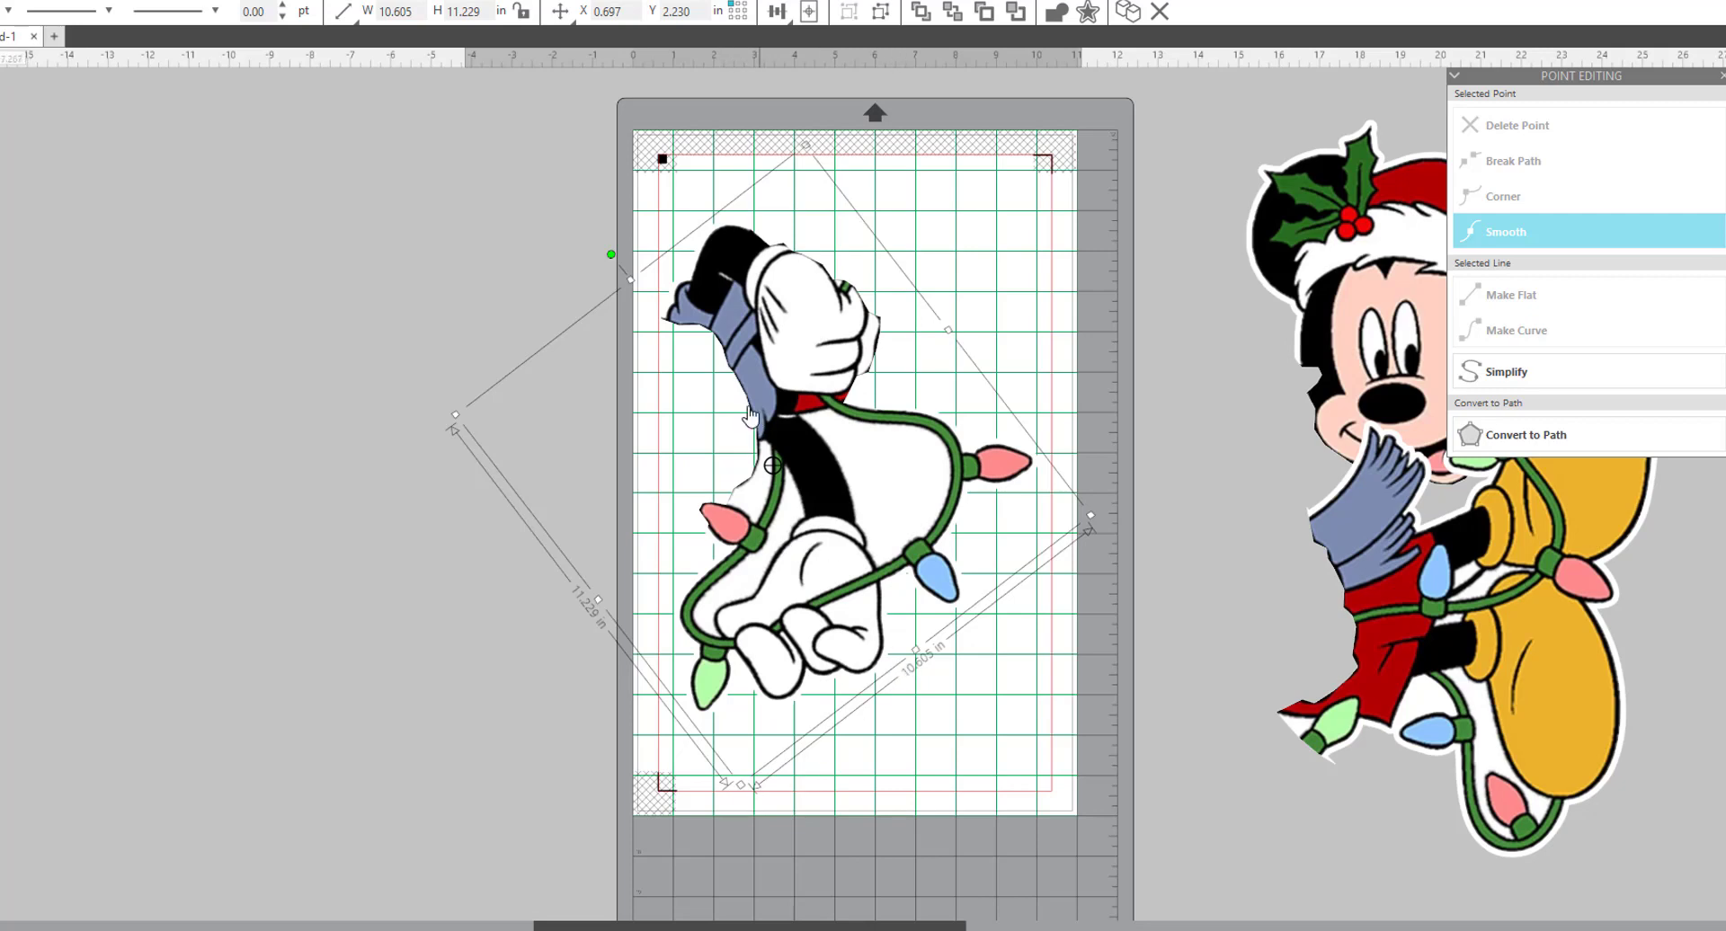
# - Tilt the hand section a few degrees further clockwise and nudge it so it sits inside the red cut border
pyautogui.moveTo(610, 255); pyautogui.dragTo(622, 246)
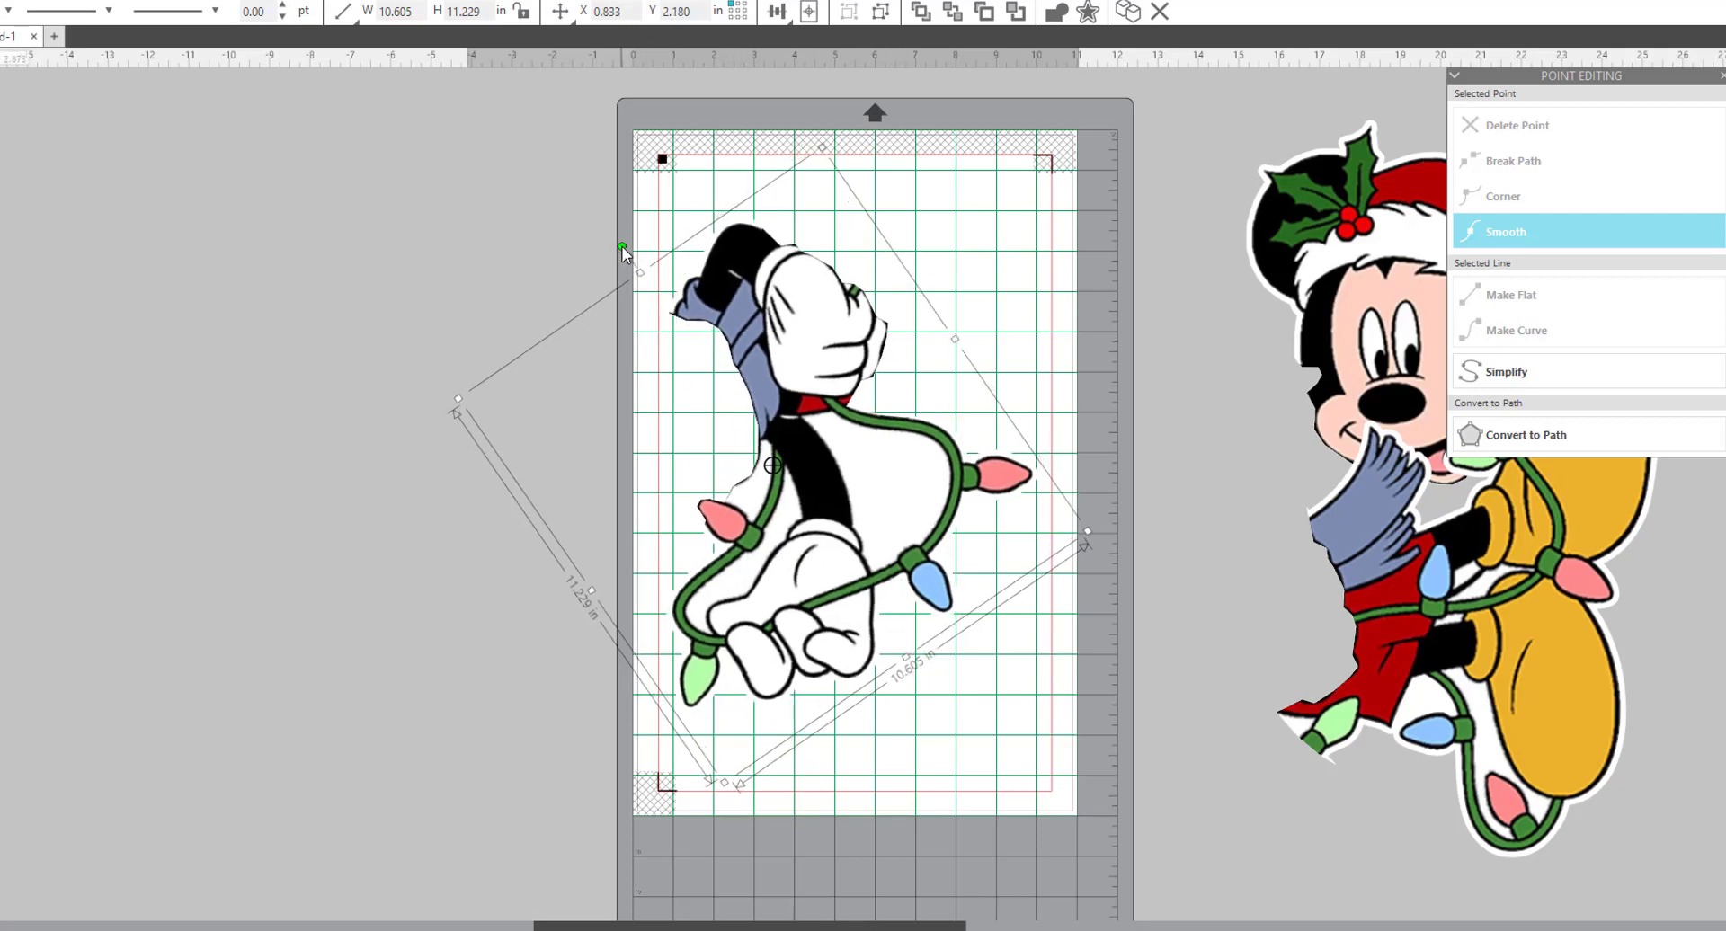
pyautogui.moveTo(823, 527); pyautogui.dragTo(831, 522)
pyautogui.click(1179, 459)
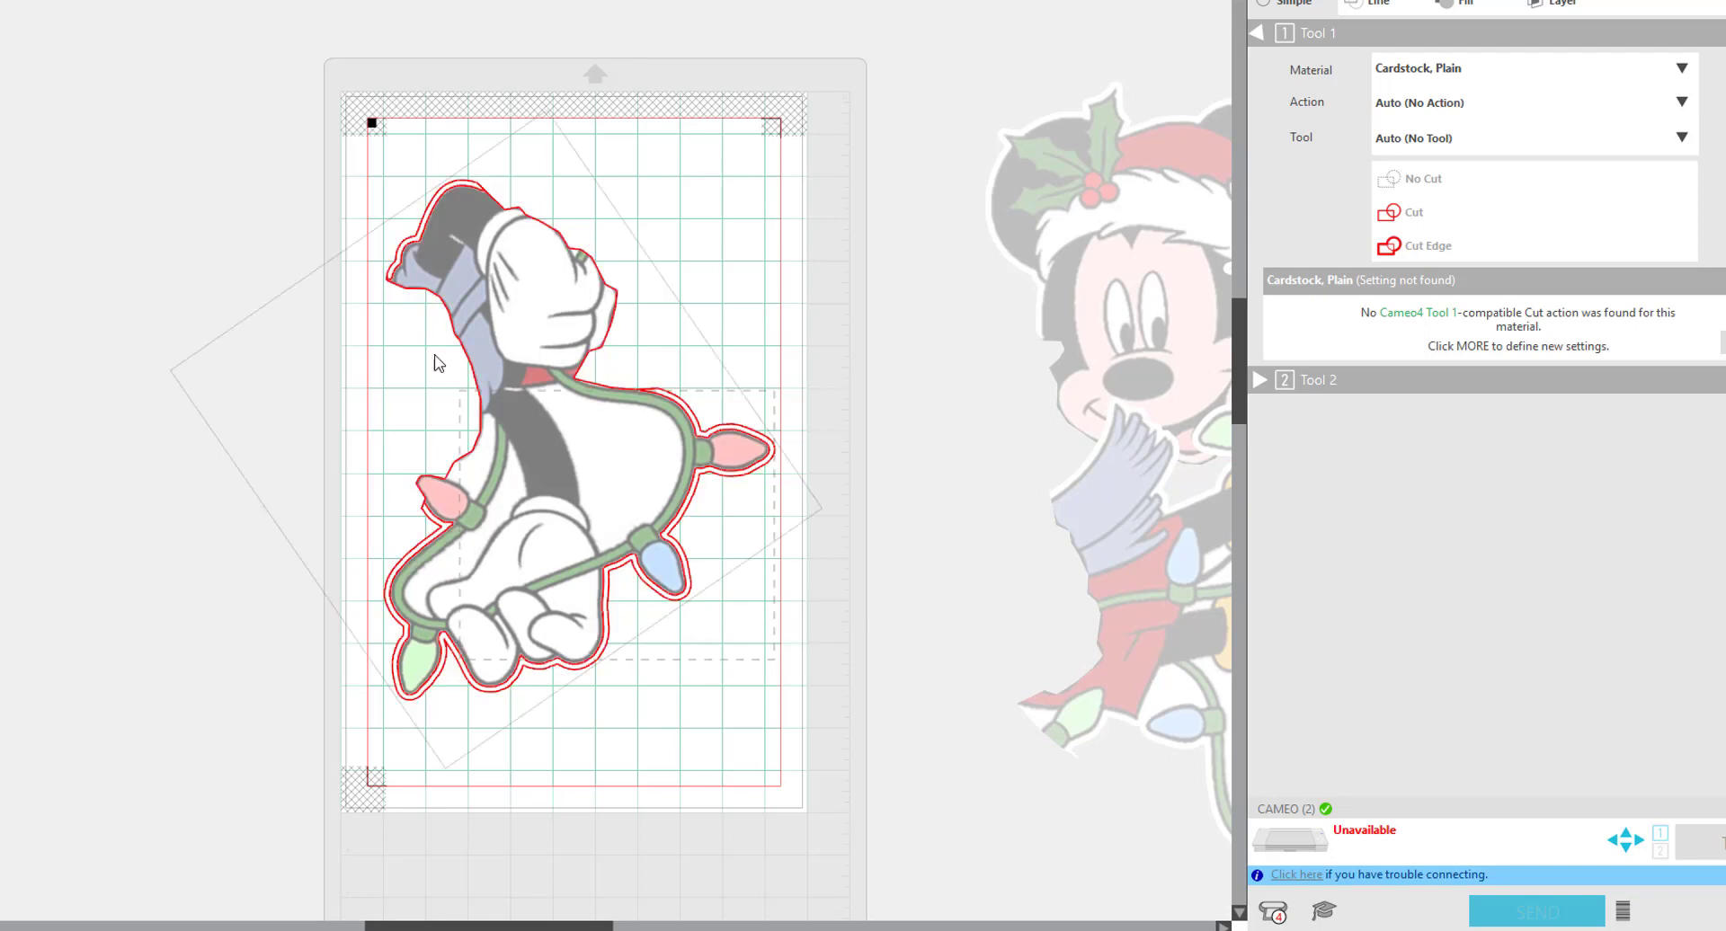
# - Set the hand section to Cut Edge and choose Coverstock, Heavy (105lb-122lb) as the cutting material
pyautogui.click(1413, 212)
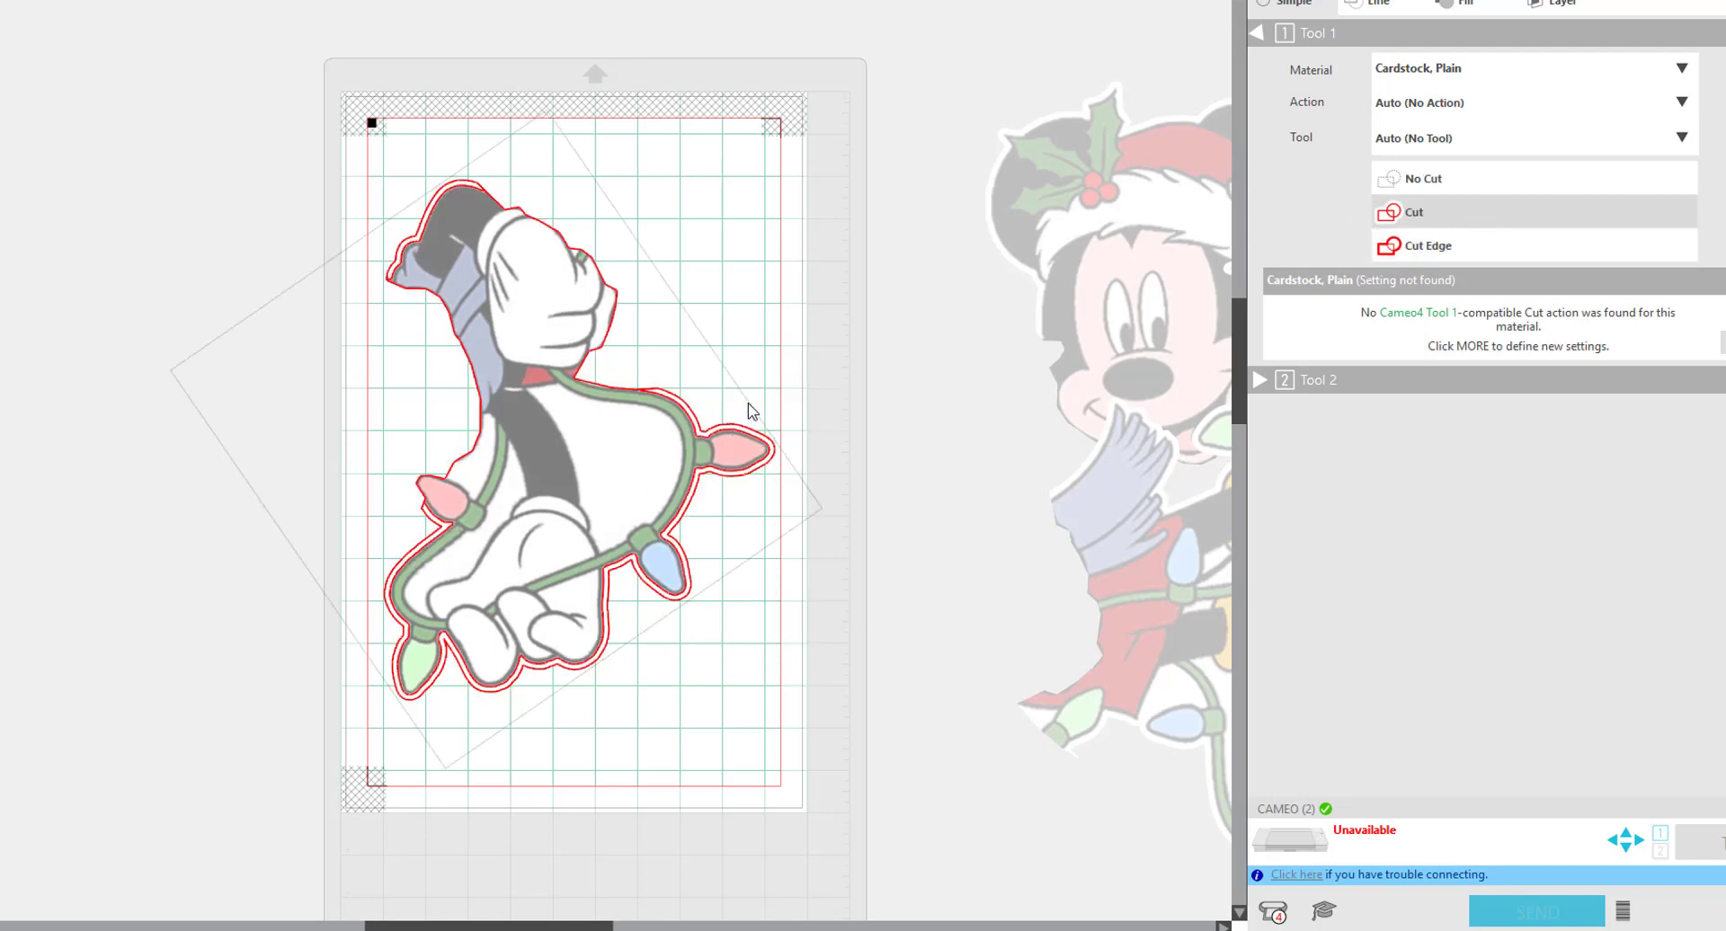
pyautogui.click(1438, 245)
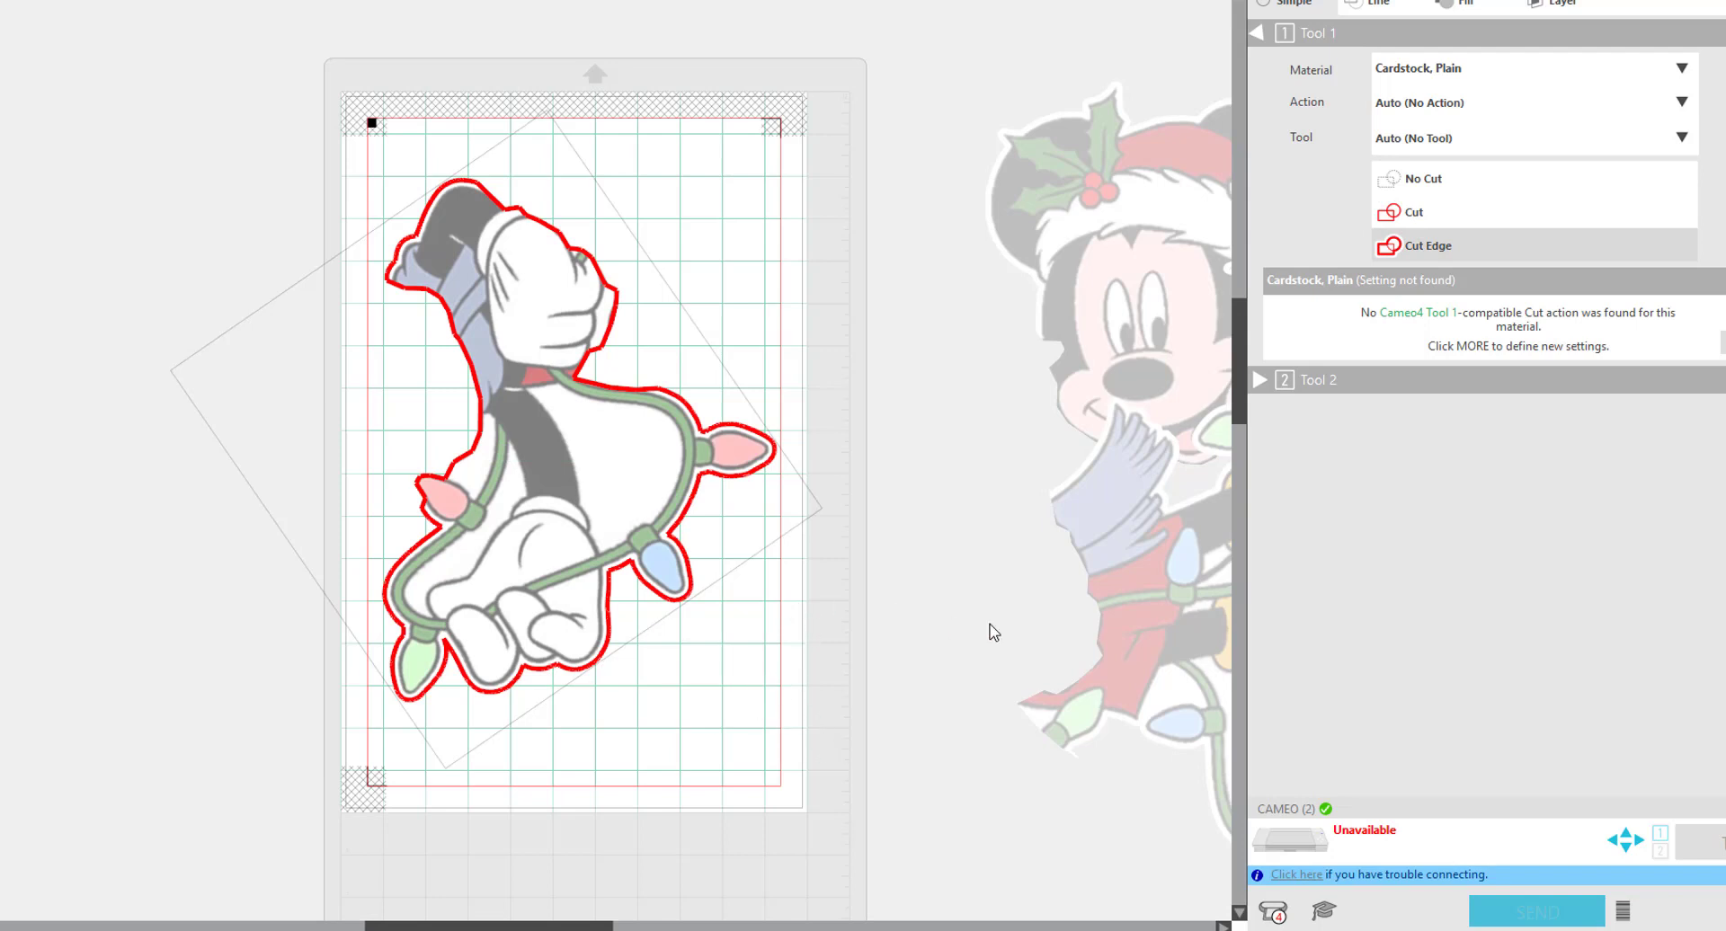
pyautogui.click(370, 328)
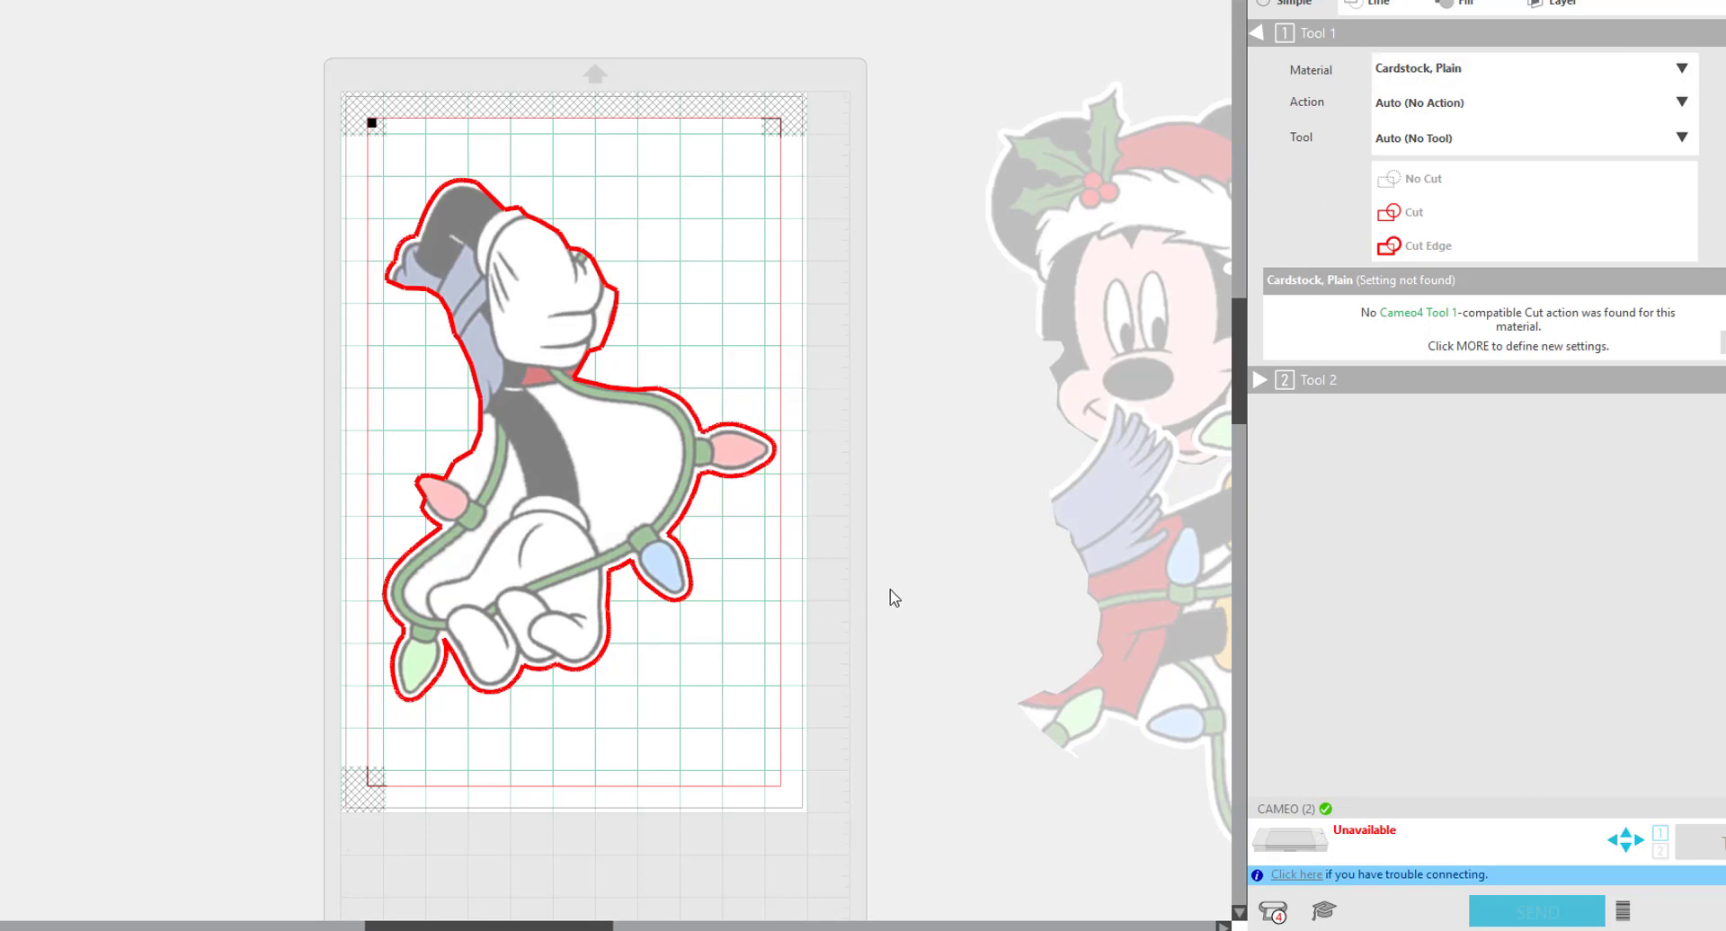
pyautogui.click(1682, 70)
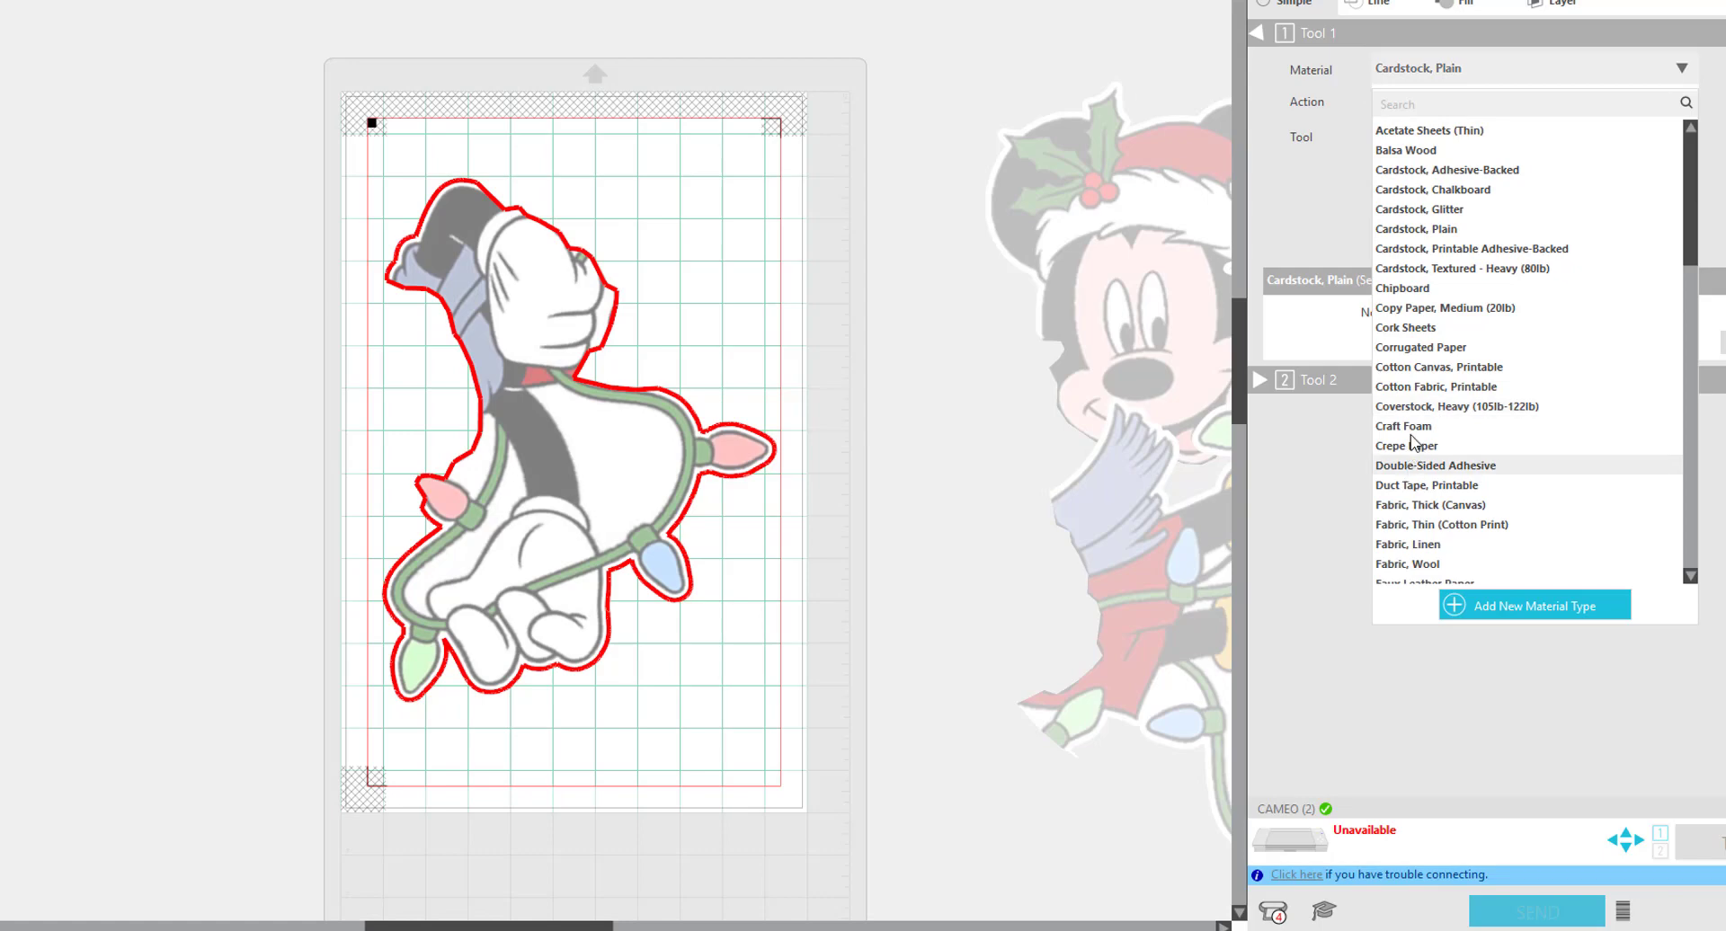
pyautogui.click(1458, 409)
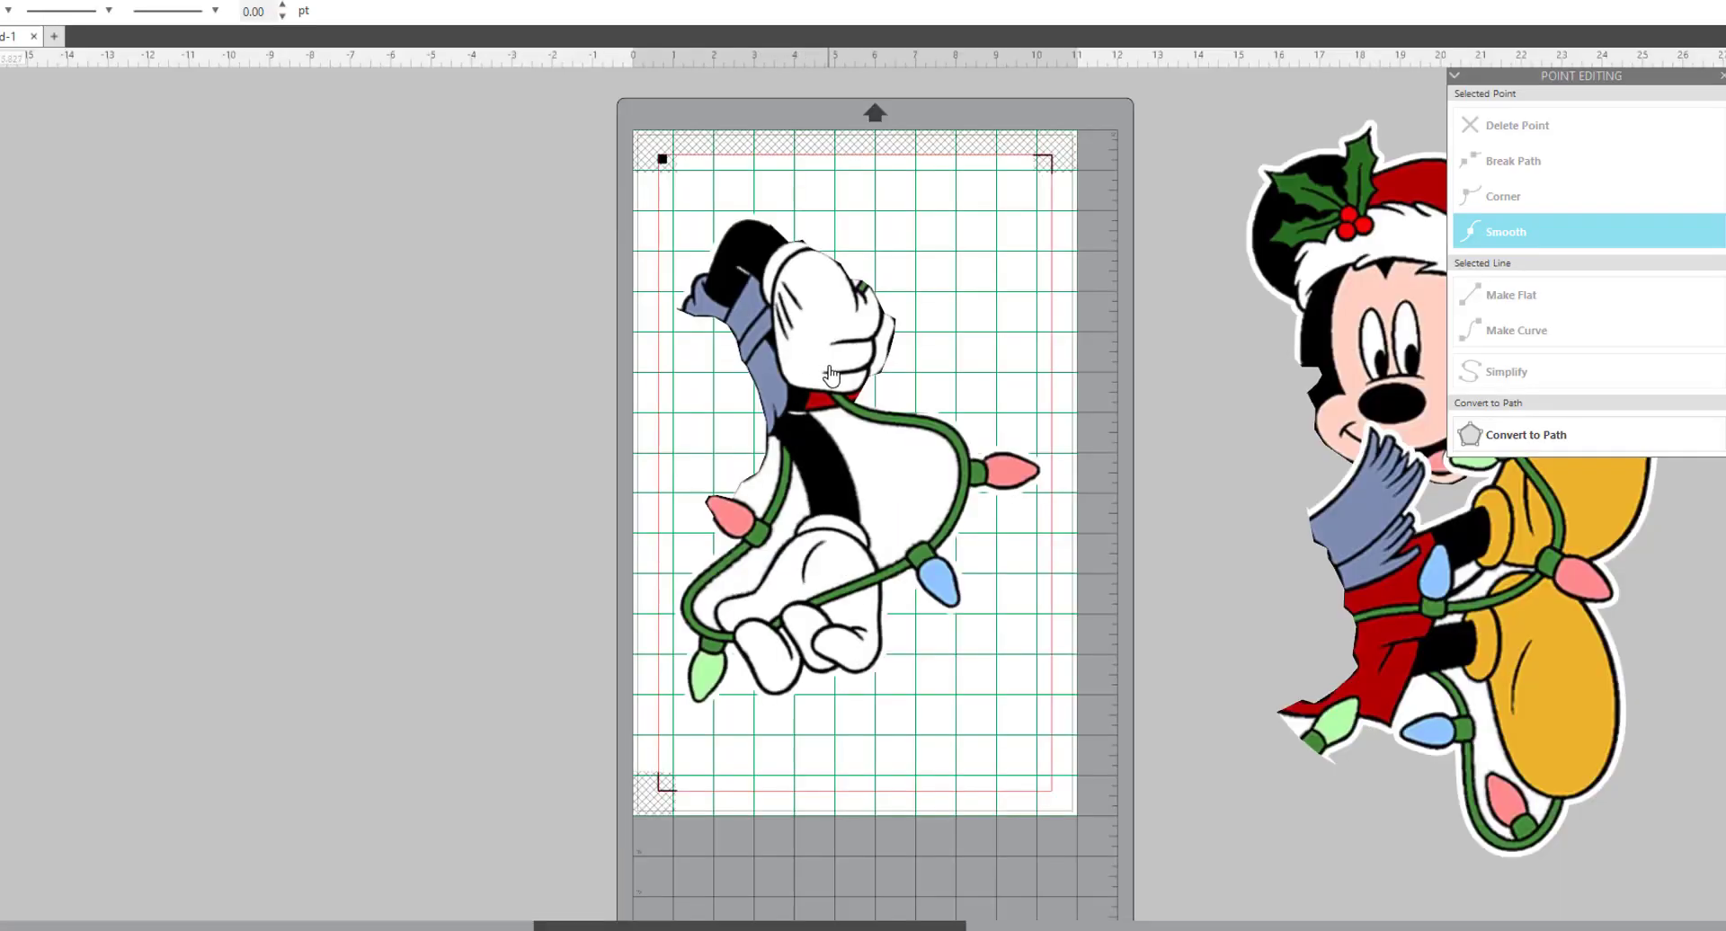
# - Rotate the hand section about 120 degrees clockwise so it stands upright and move it off the mat into the empty area
pyautogui.click(827, 374)
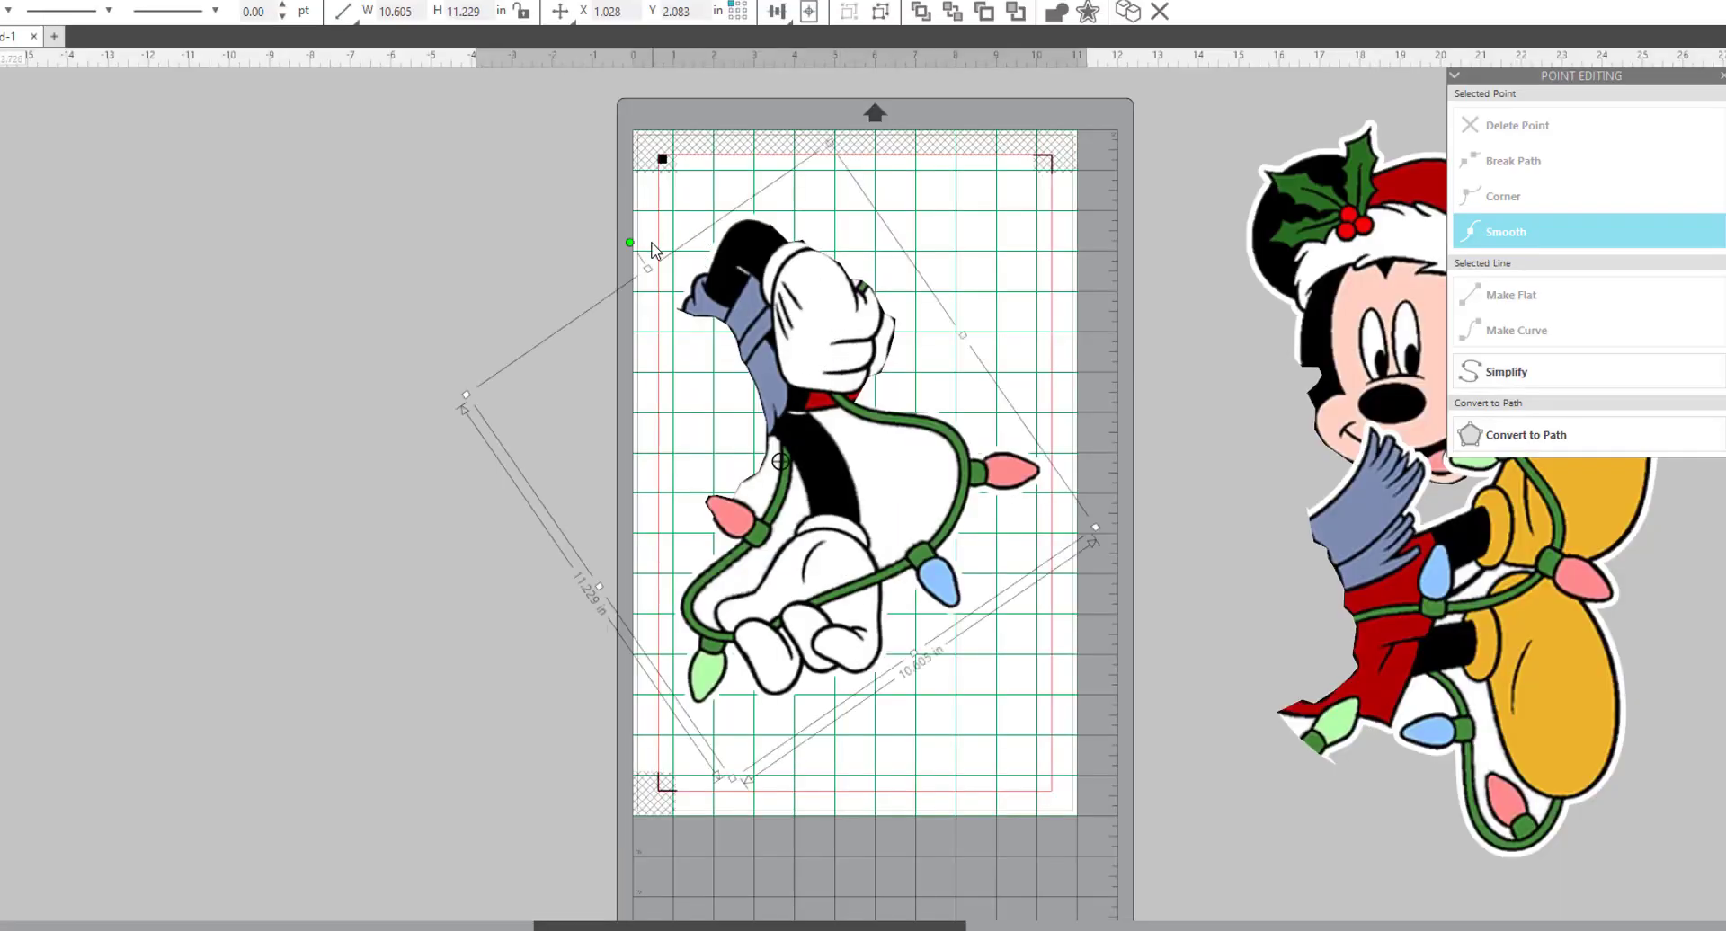
pyautogui.moveTo(631, 243); pyautogui.dragTo(1047, 439)
pyautogui.moveTo(756, 473); pyautogui.dragTo(270, 345)
pyautogui.moveTo(566, 305); pyautogui.dragTo(584, 329)
# - Move the head section beside the mat and align it with the hand section along their cut edges
pyautogui.moveTo(1365, 245); pyautogui.dragTo(358, 123)
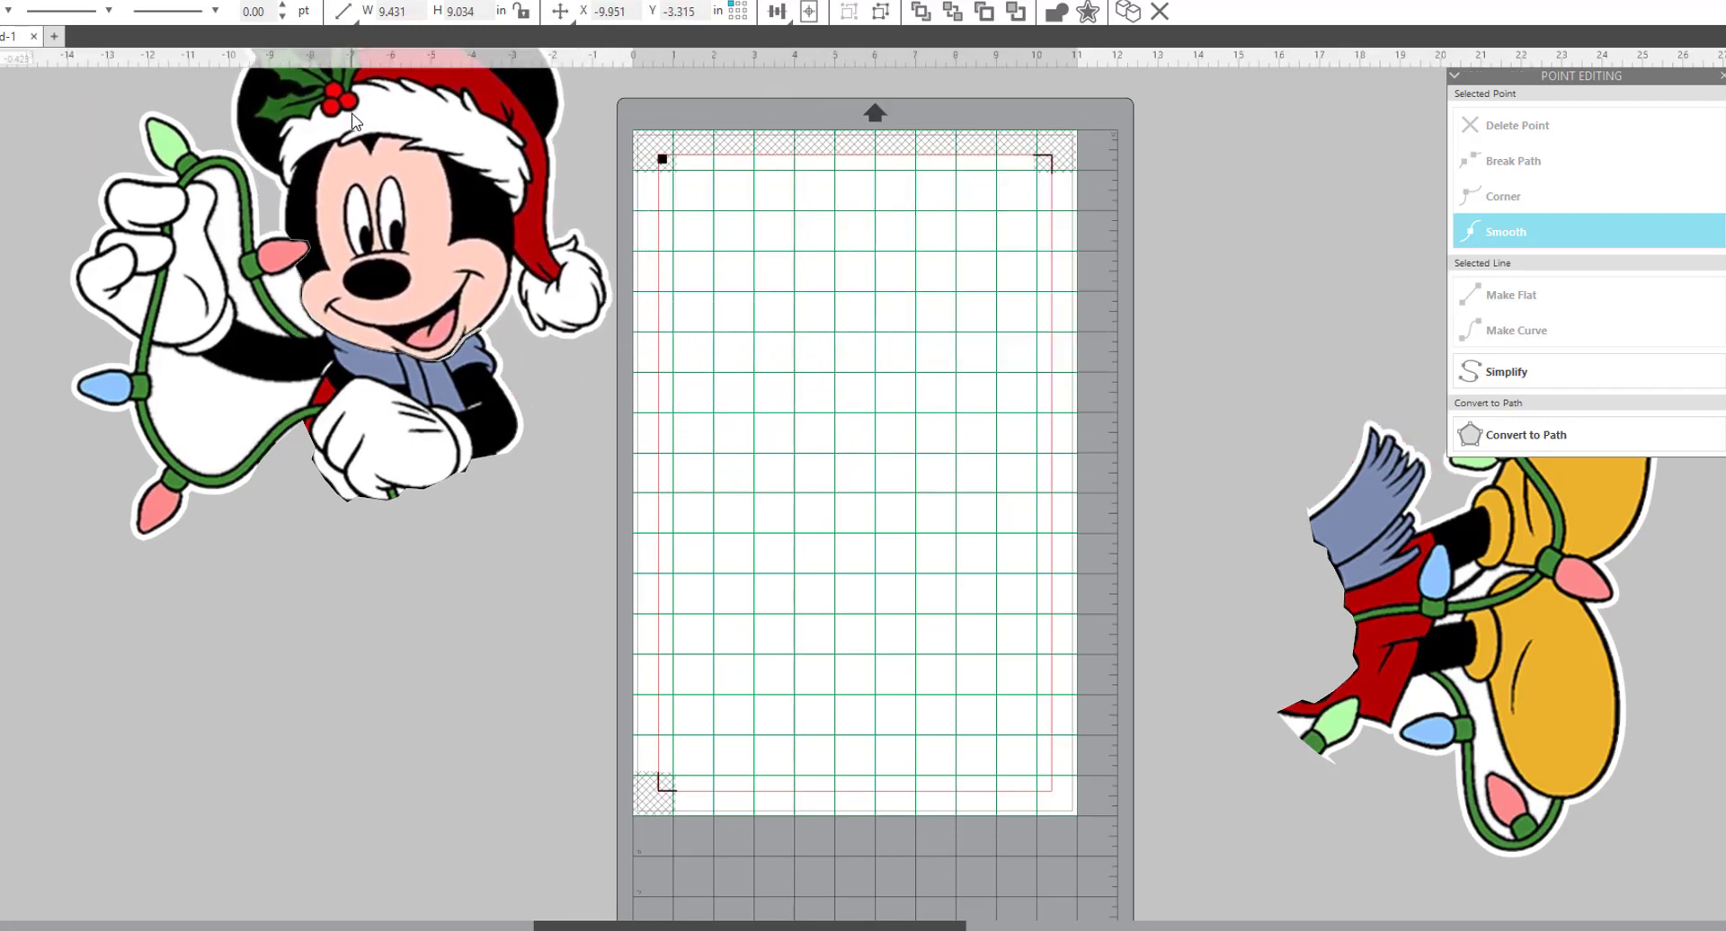
pyautogui.hscroll(1, 445, 295)
pyautogui.click(431, 286)
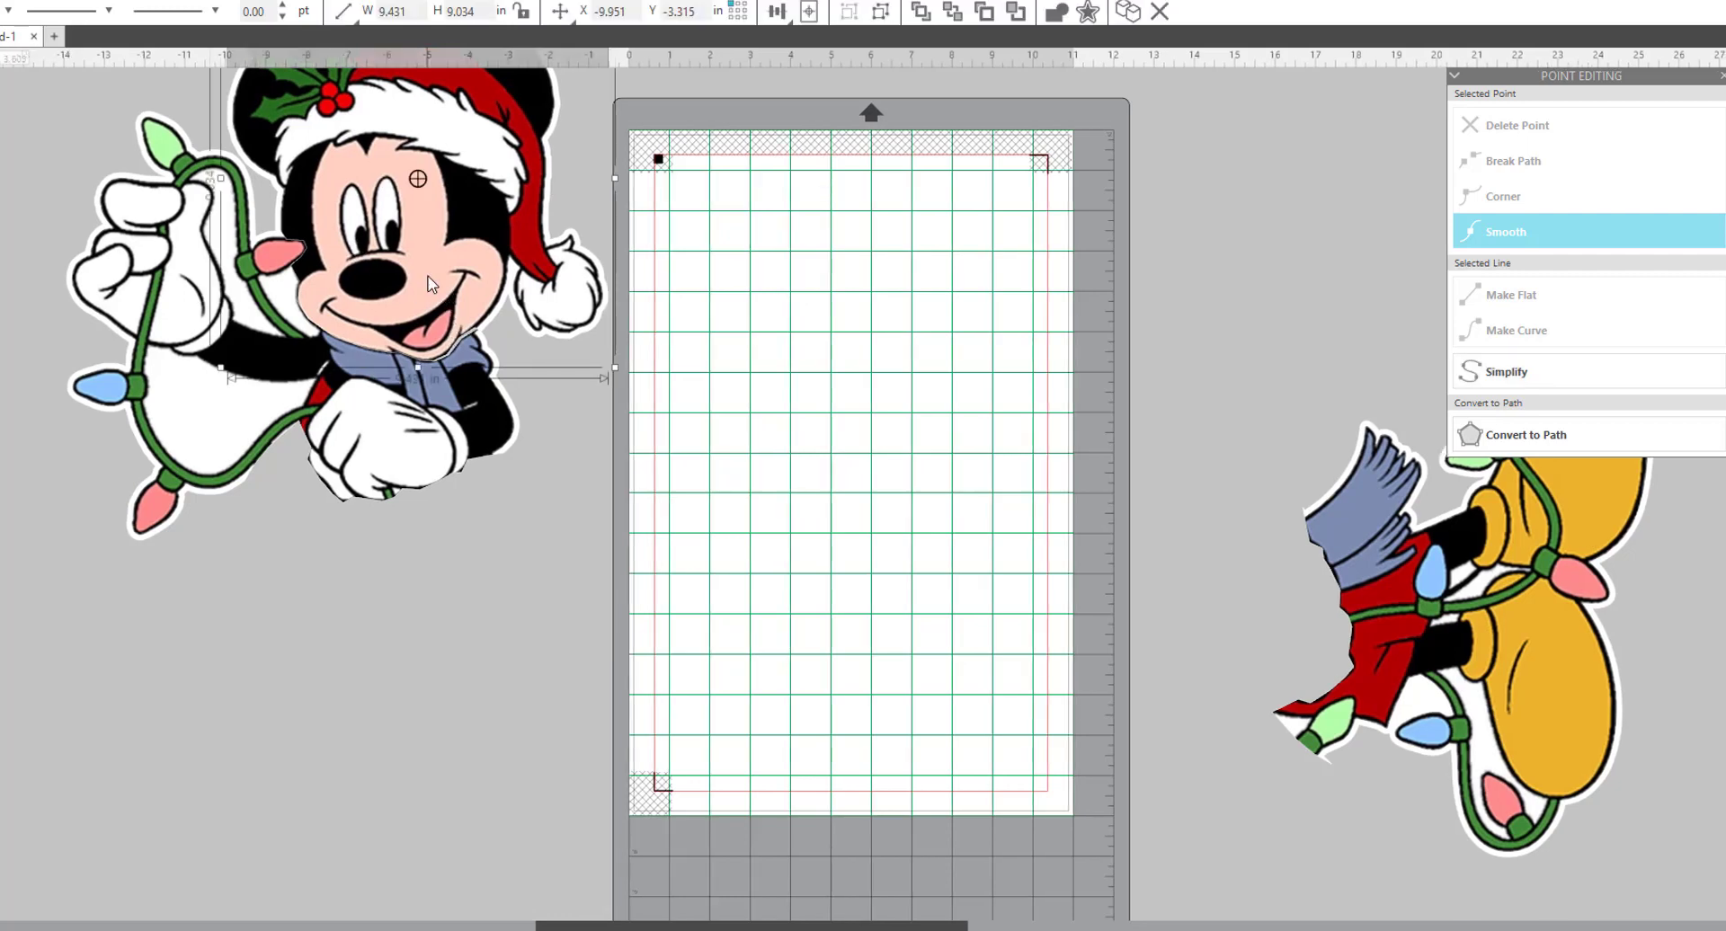
pyautogui.moveTo(429, 280); pyautogui.dragTo(430, 281)
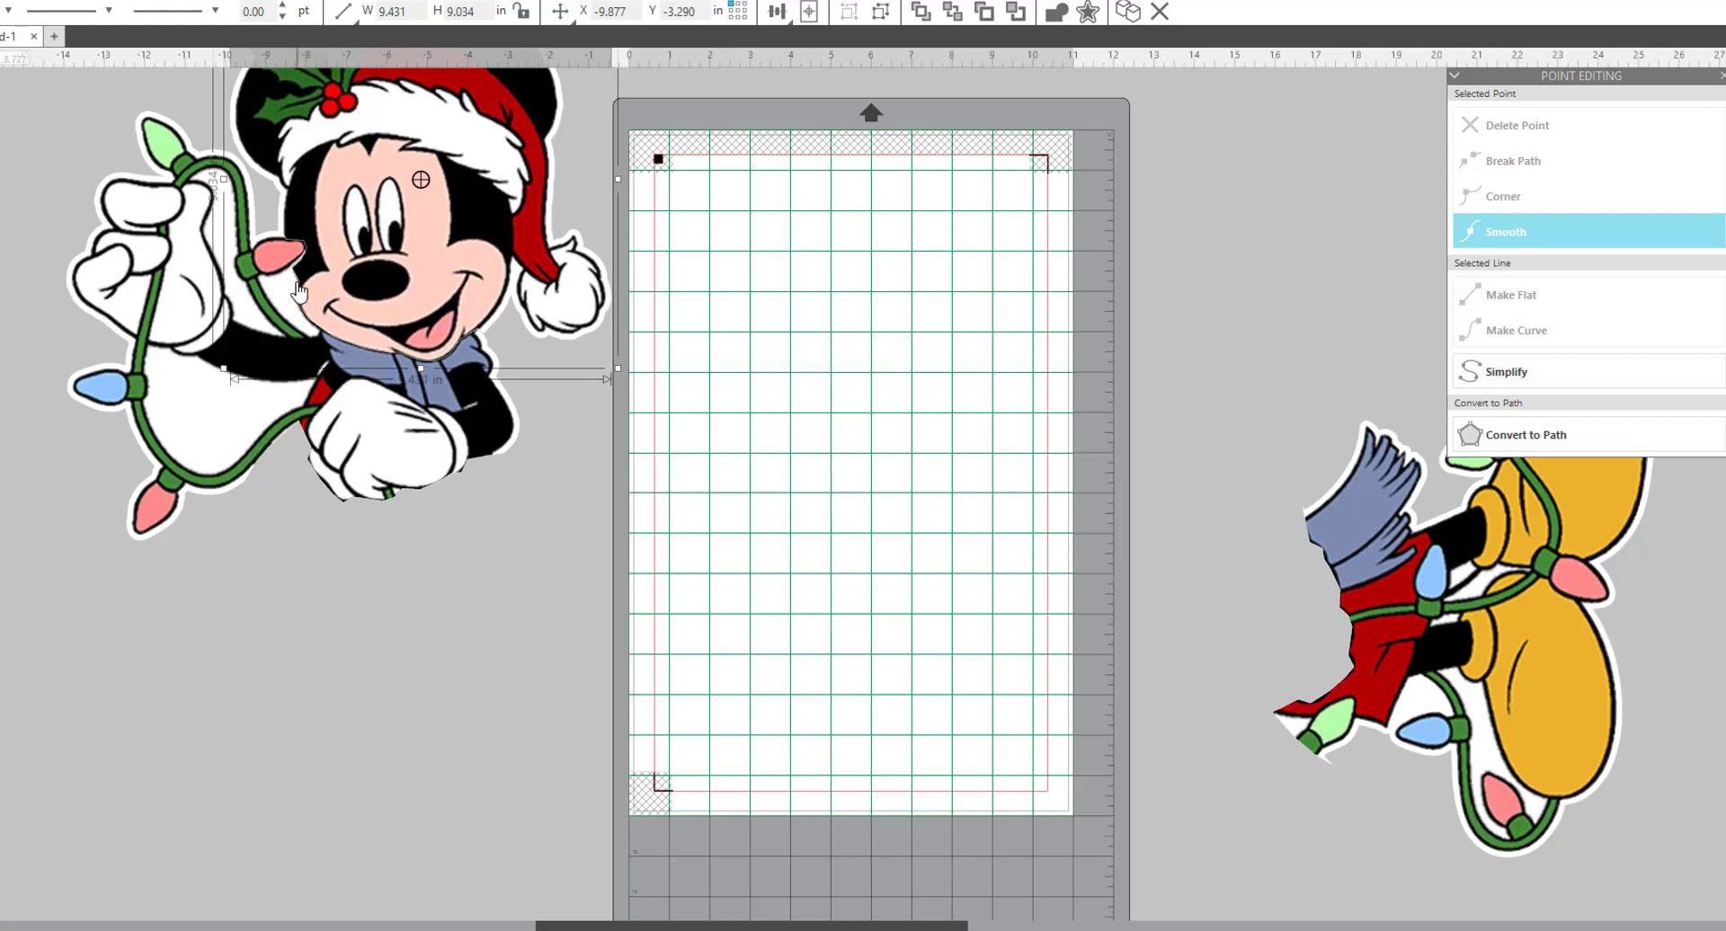
# - Rotate the shoe section 90 degrees clockwise and place it beneath the head and hand sections
pyautogui.moveTo(1496, 611); pyautogui.dragTo(794, 663)
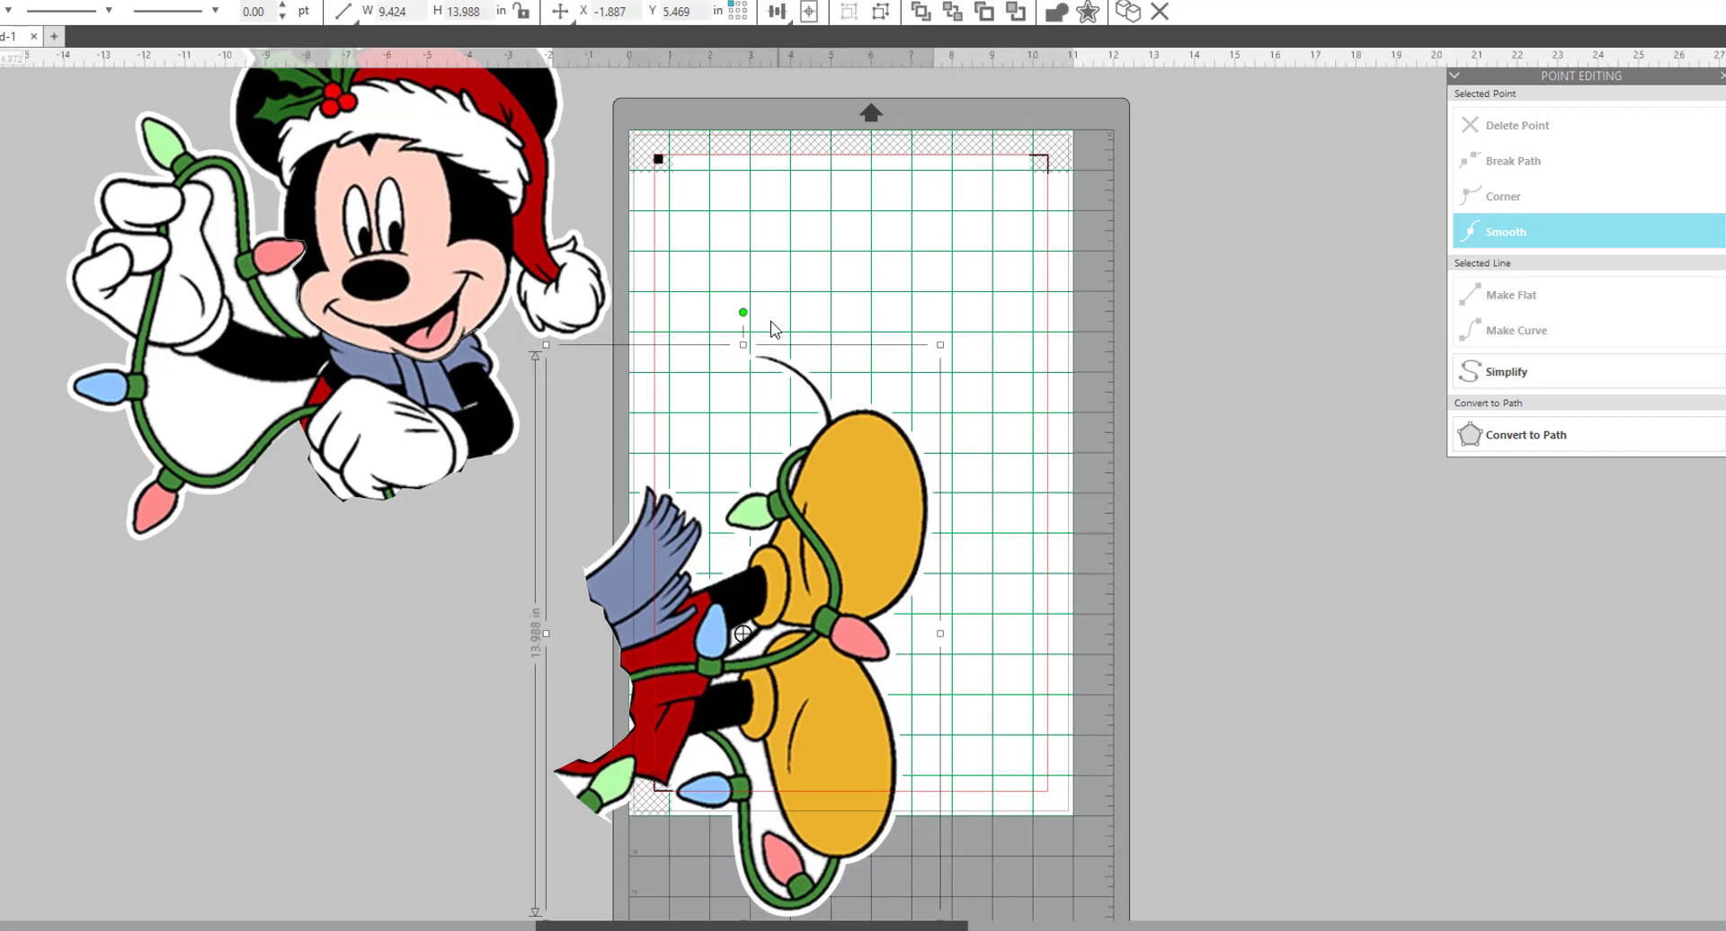
pyautogui.moveTo(744, 313); pyautogui.dragTo(1072, 633)
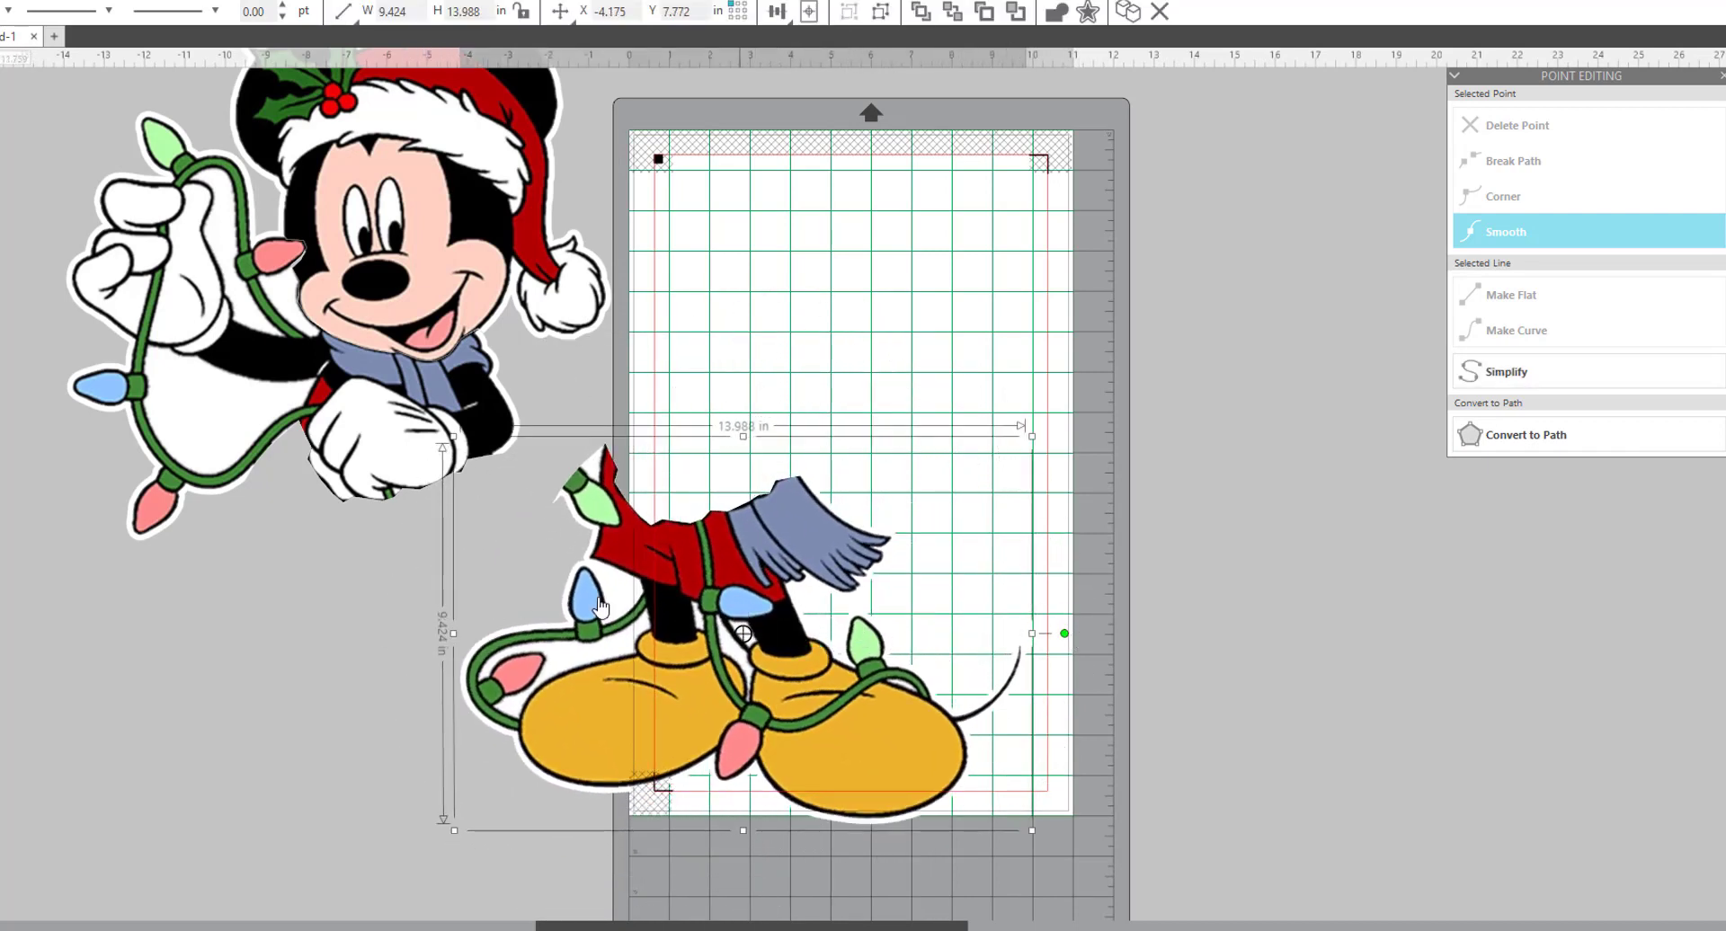
pyautogui.moveTo(682, 585); pyautogui.dragTo(402, 571)
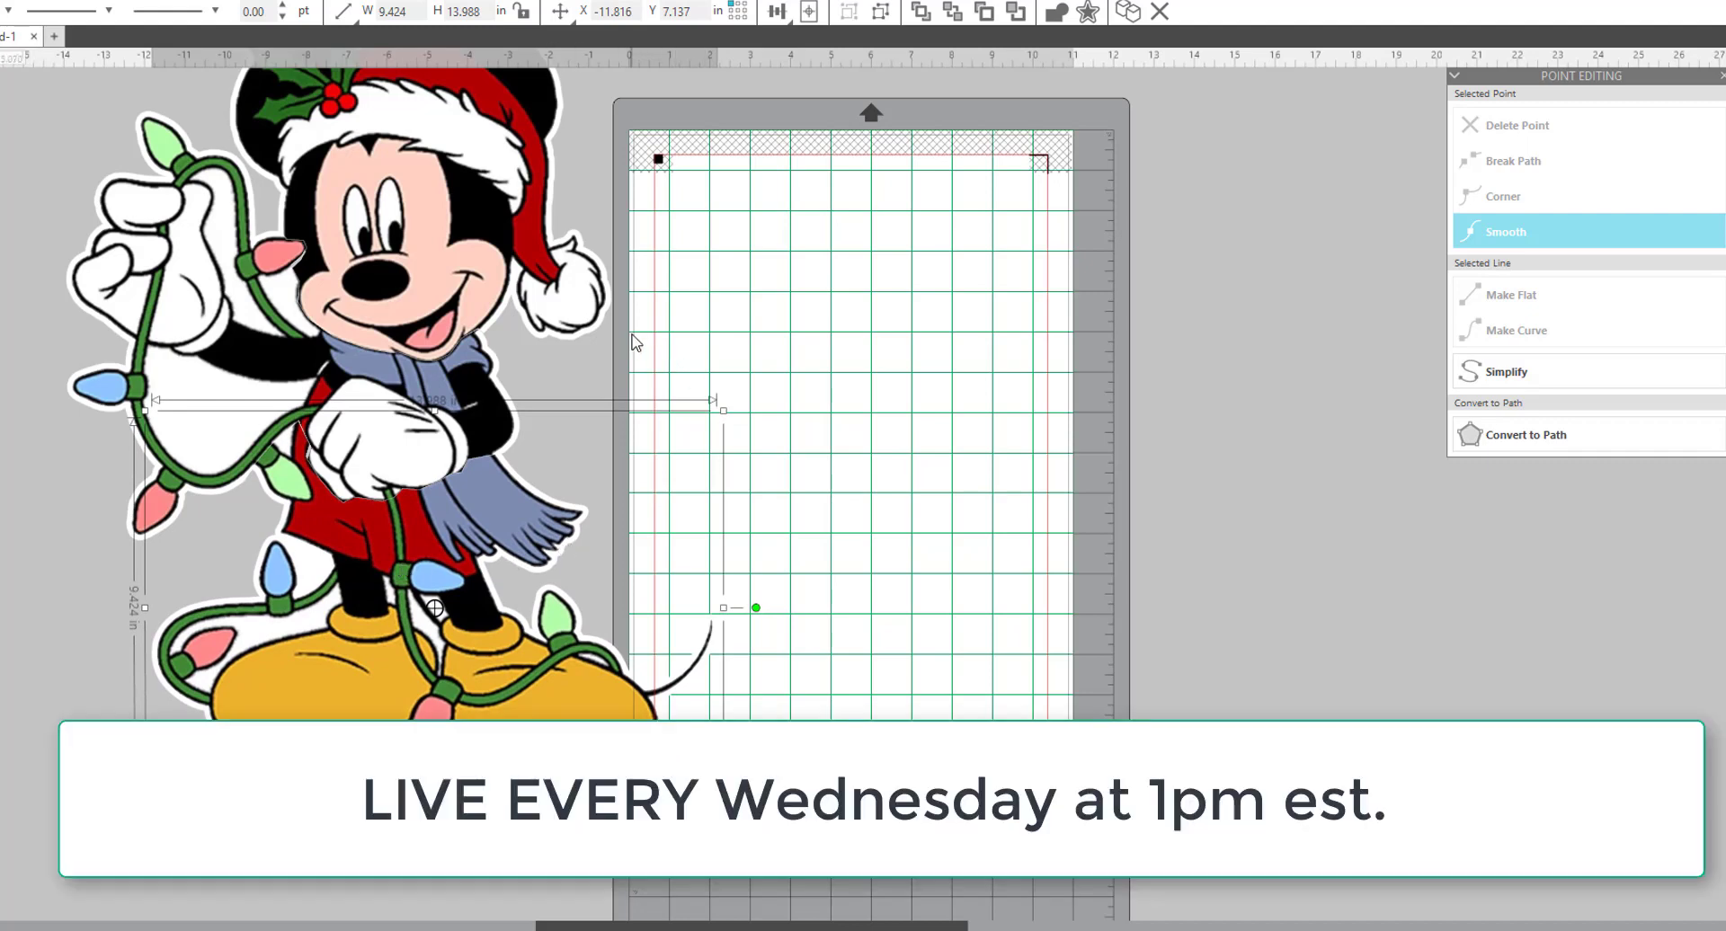
# - Nudge the shoe section to close the seam, and move the complete reassembled figure over the page
pyautogui.click(600, 345)
pyautogui.moveTo(338, 575); pyautogui.dragTo(341, 565)
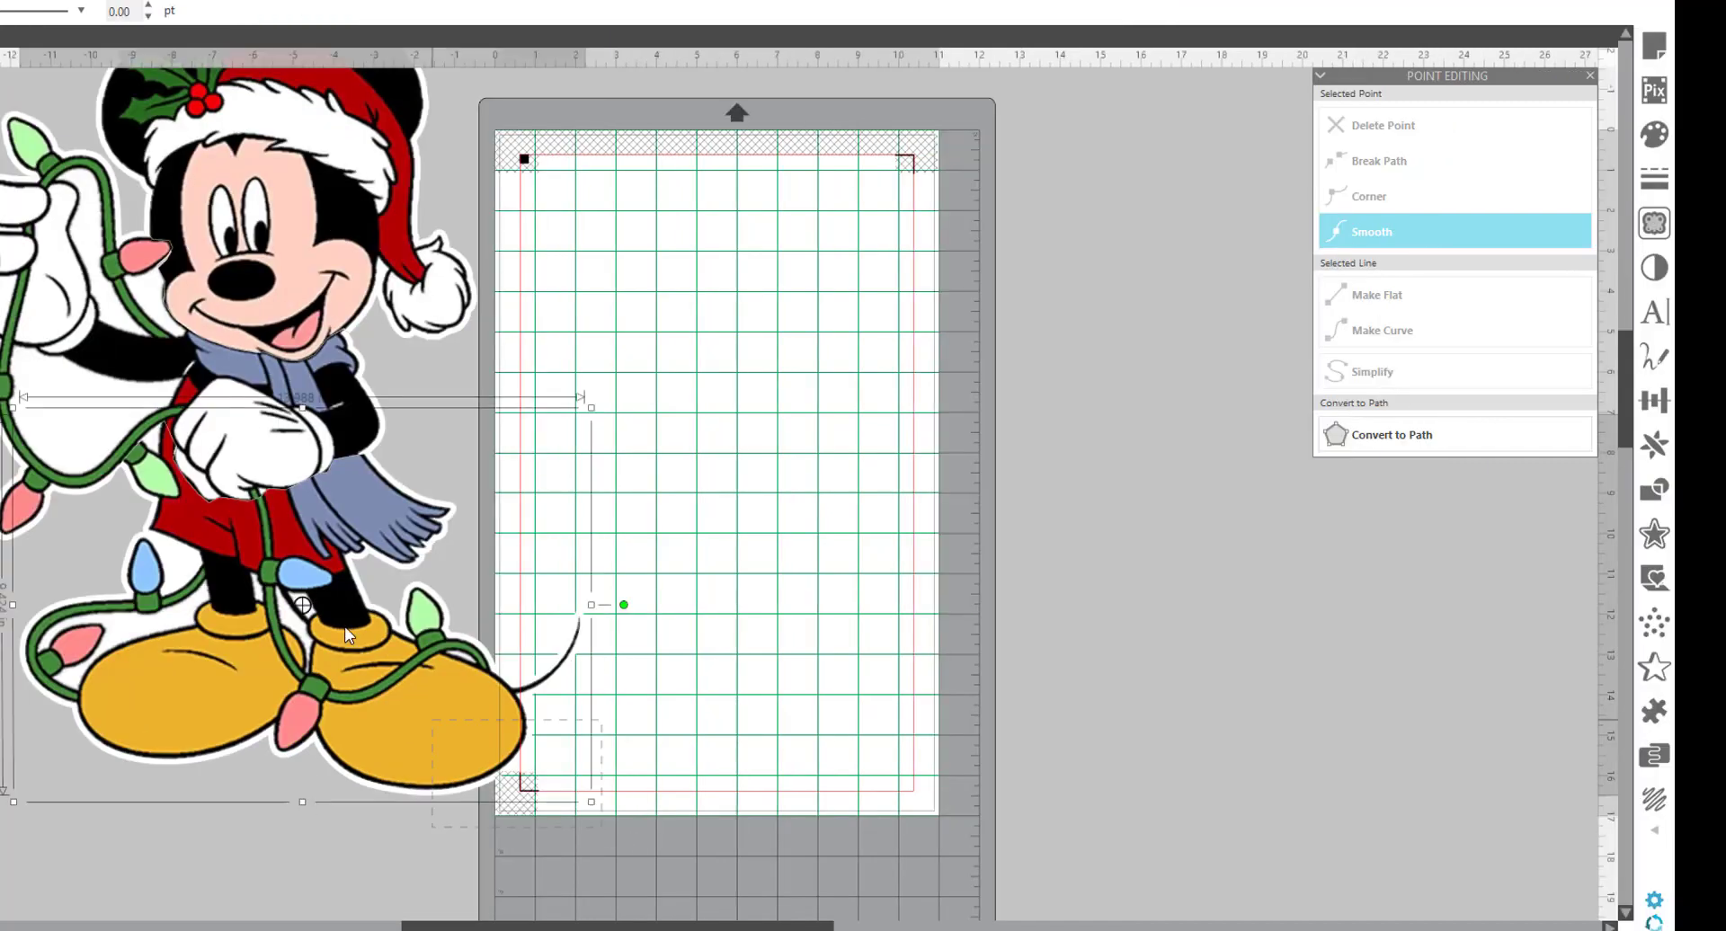
pyautogui.moveTo(284, 307); pyautogui.dragTo(644, 406)
pyautogui.click(1105, 360)
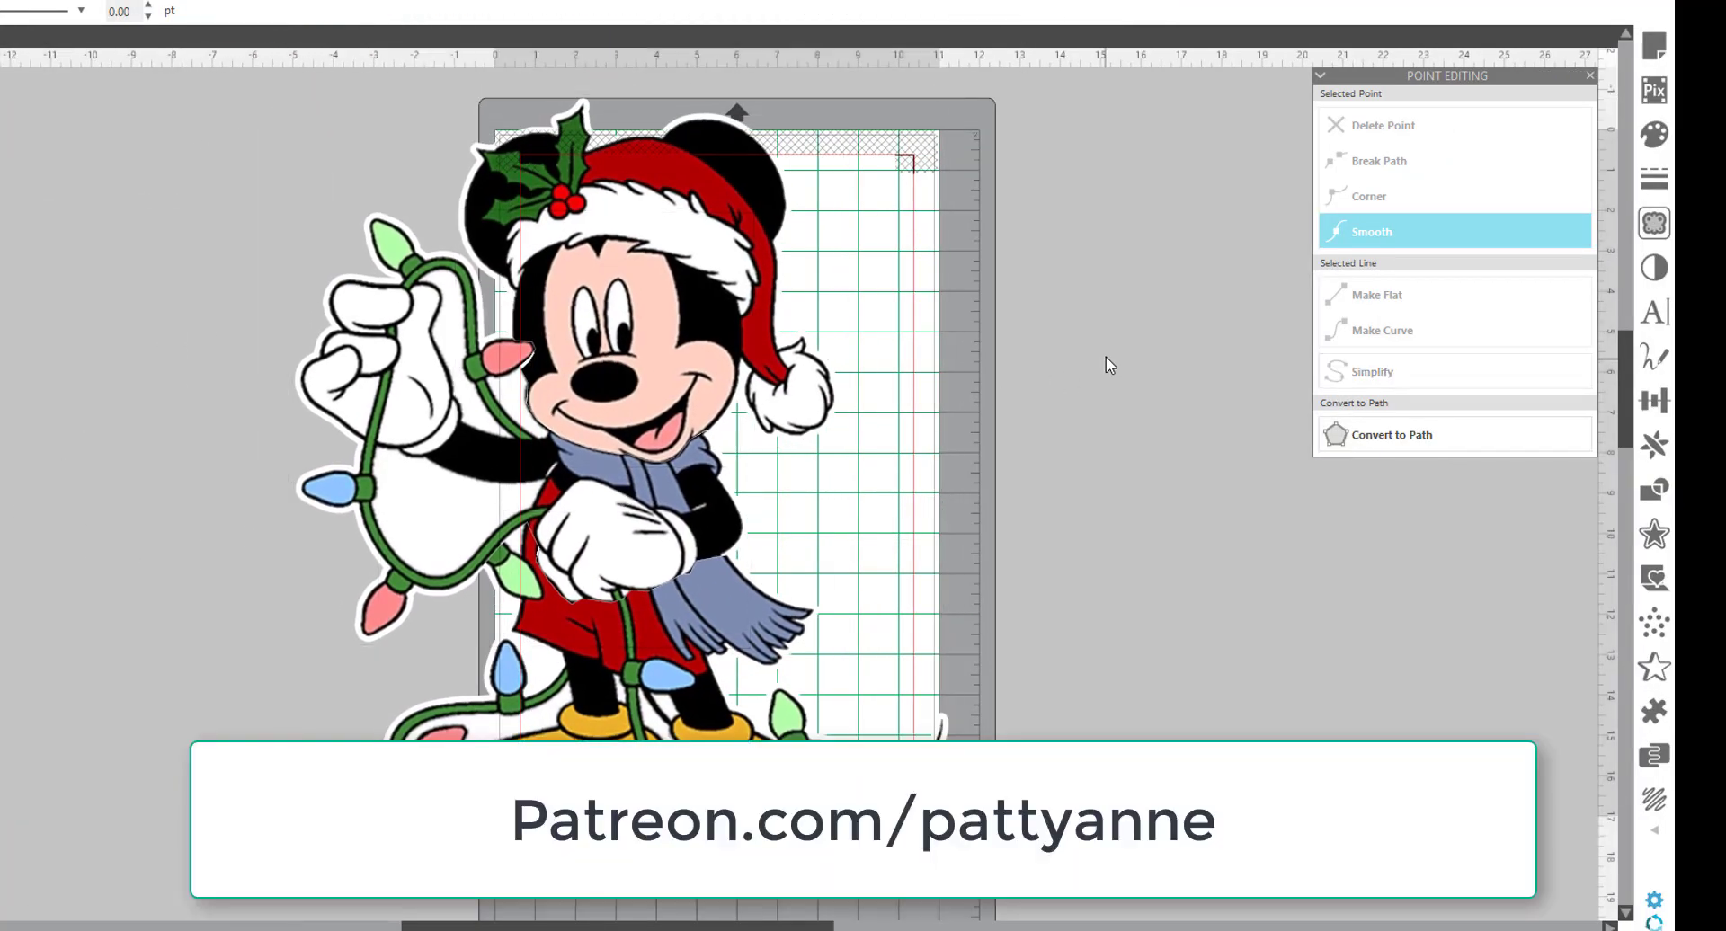